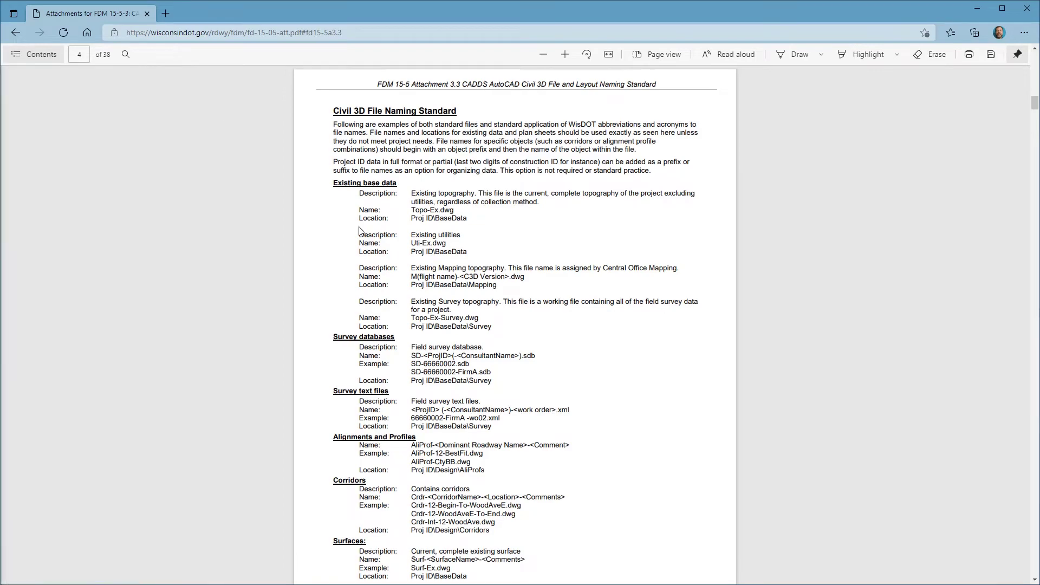
# - Review the plan sheet file naming rules and the sheet type table in the Civil 3D naming standard
pyautogui.scroll(-10, 439, 306)
pyautogui.scroll(-7, 438, 306)
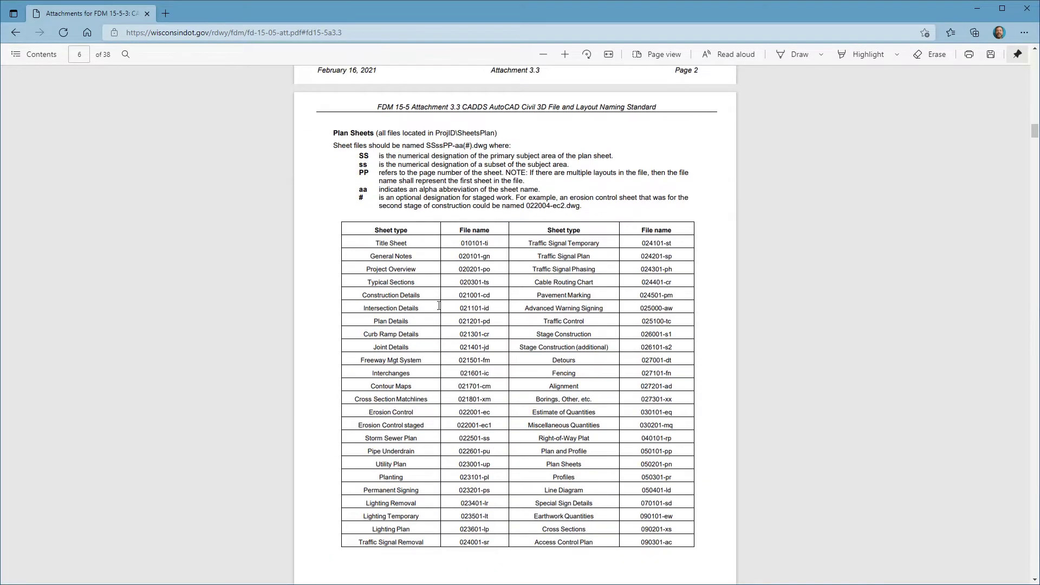
pyautogui.keyDown('ctrl'); pyautogui.scroll(2, 439, 306); pyautogui.keyUp('ctrl')
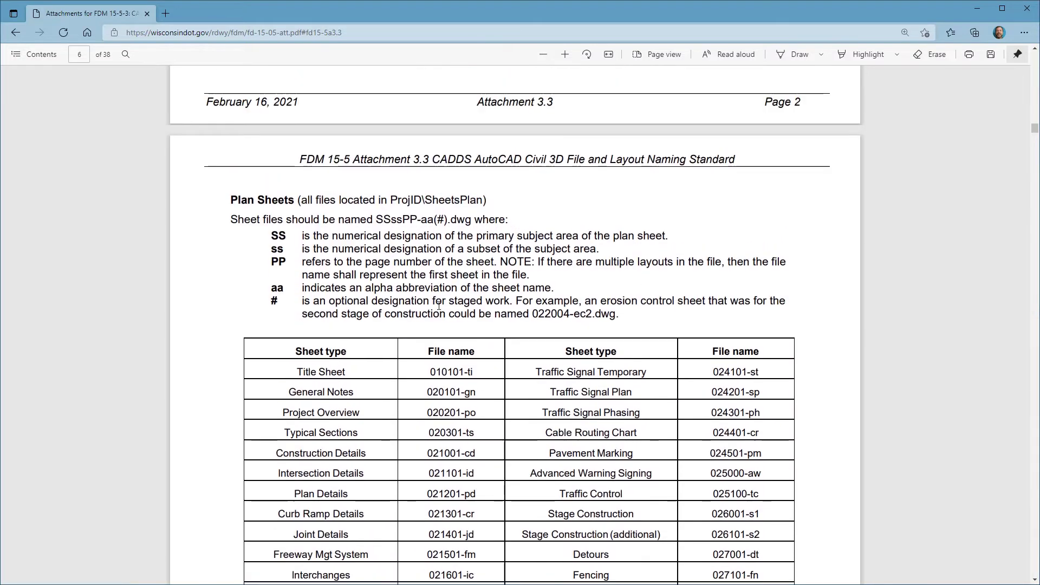
pyautogui.scroll(-1, 439, 306)
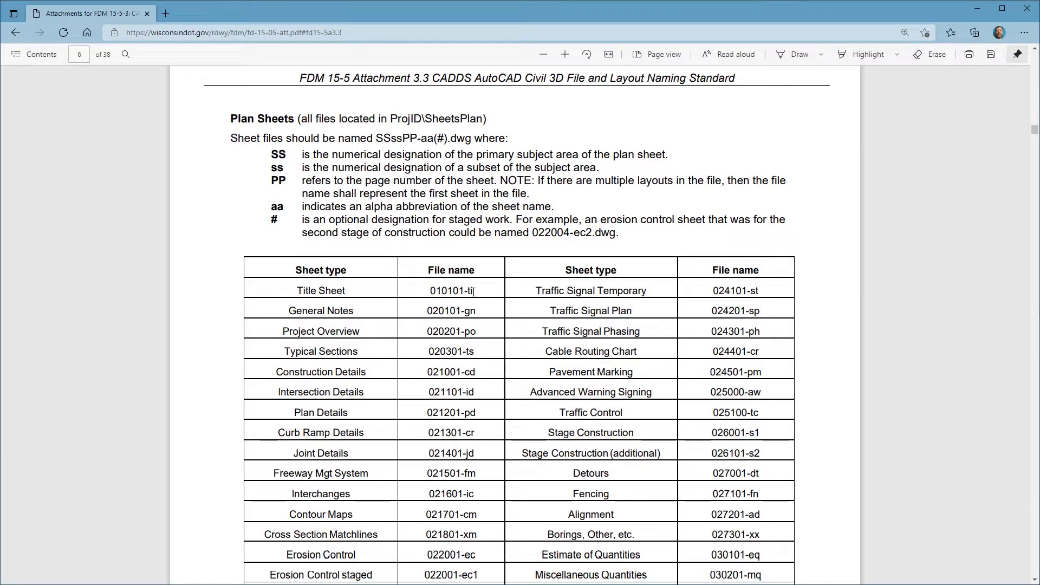
# - Read the Civil 3D layout naming standard, marking the example file name 023601-lp.dwg and layout names 01, 02, 03, 04
pyautogui.scroll(-15, 474, 292)
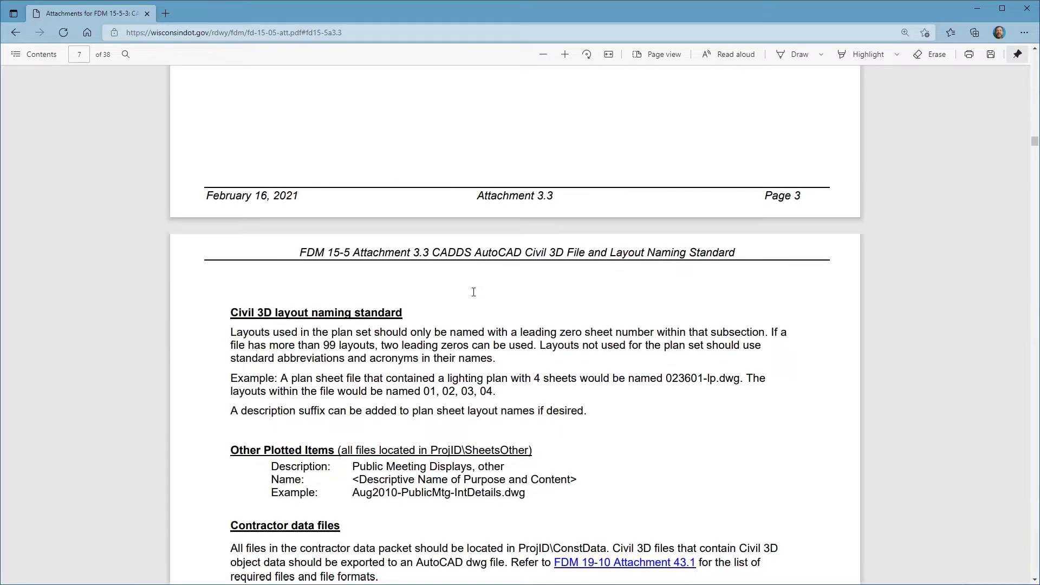
pyautogui.scroll(-1, 473, 292)
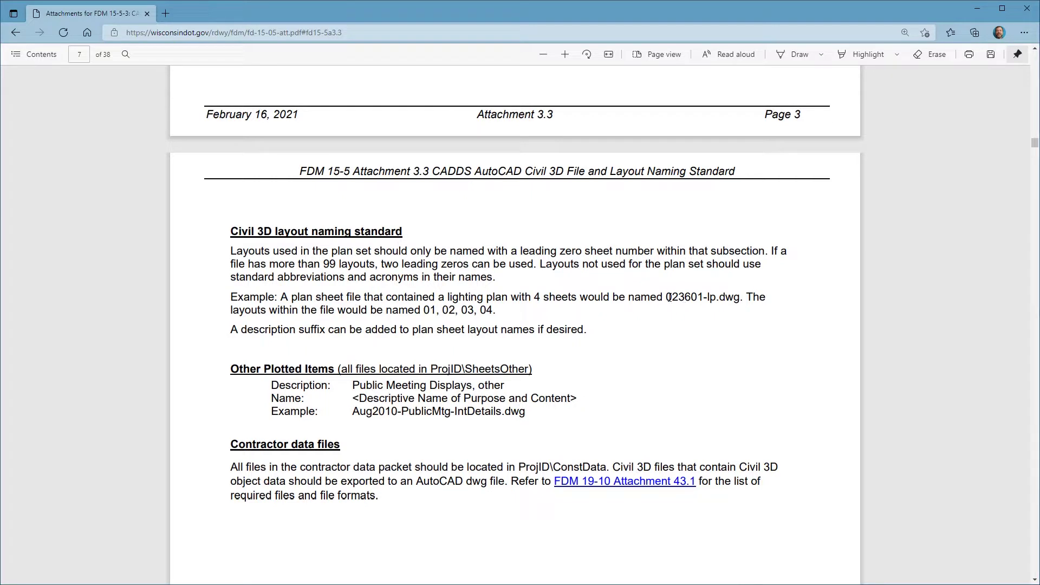
pyautogui.moveTo(669, 297); pyautogui.dragTo(735, 298)
pyautogui.rightClick(734, 298)
pyautogui.click(747, 233)
pyautogui.click(421, 313)
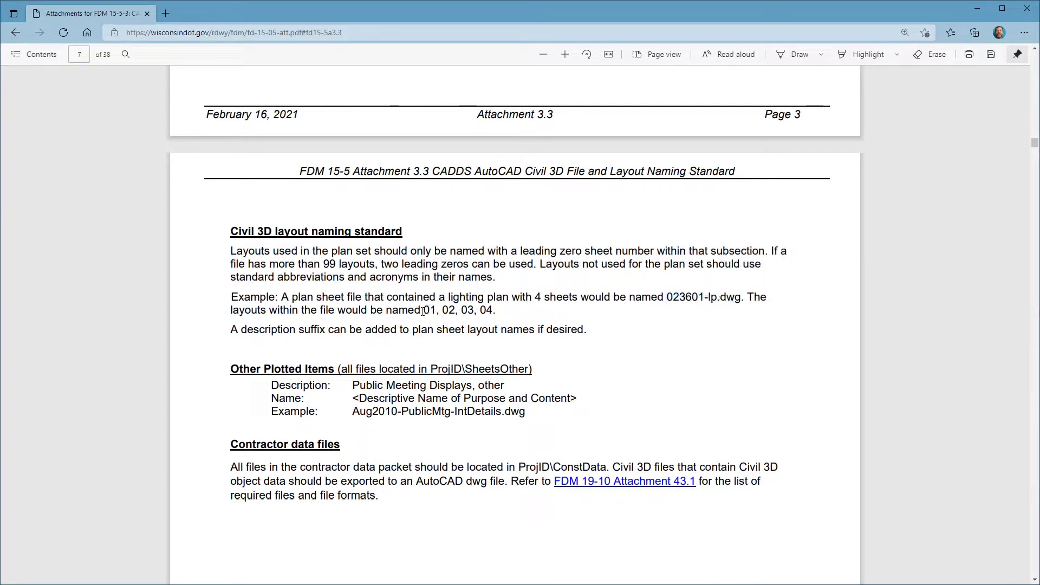
pyautogui.moveTo(421, 311); pyautogui.dragTo(497, 311)
pyautogui.rightClick(497, 311)
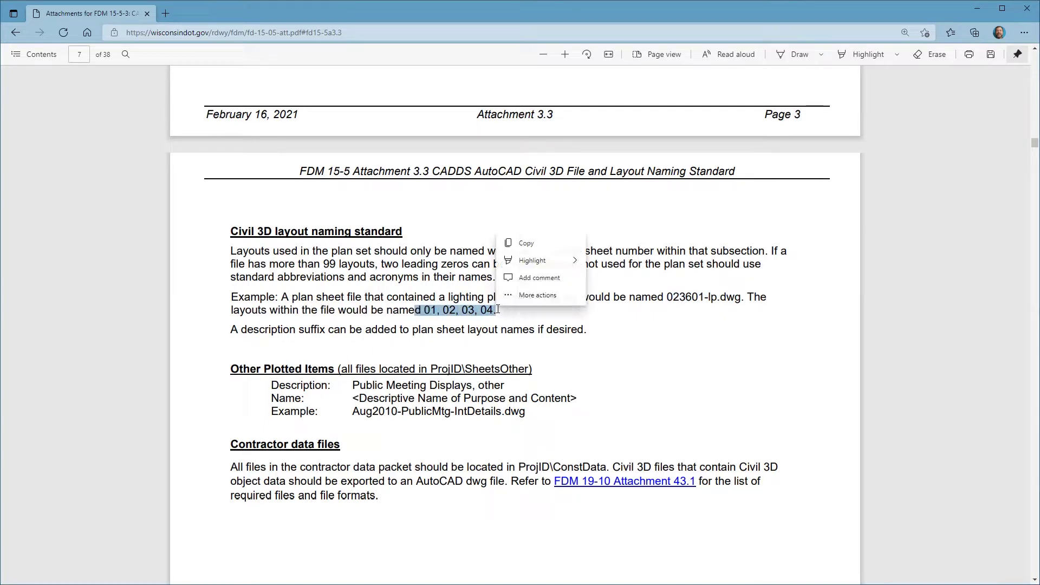
pyautogui.click(524, 313)
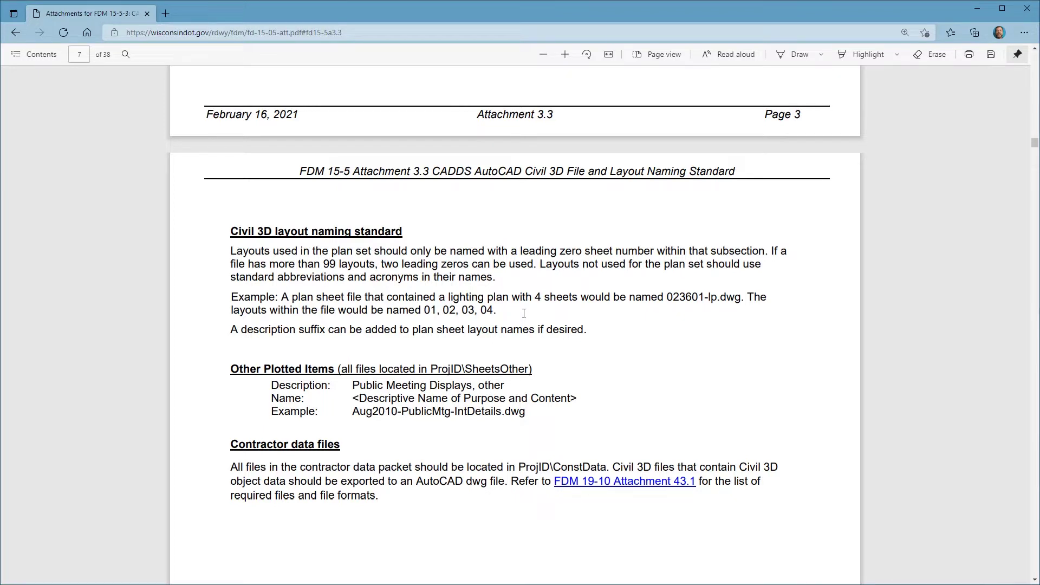
# - Switch to Civil 3D and open the Sheet Set Manager
pyautogui.hotkey('alt', 'Tab')
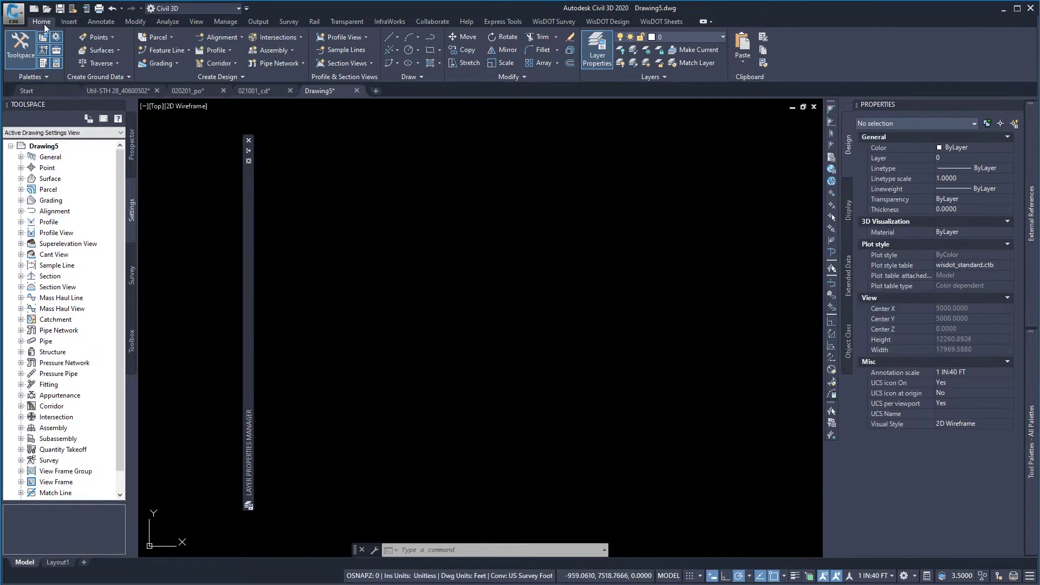
pyautogui.click(46, 78)
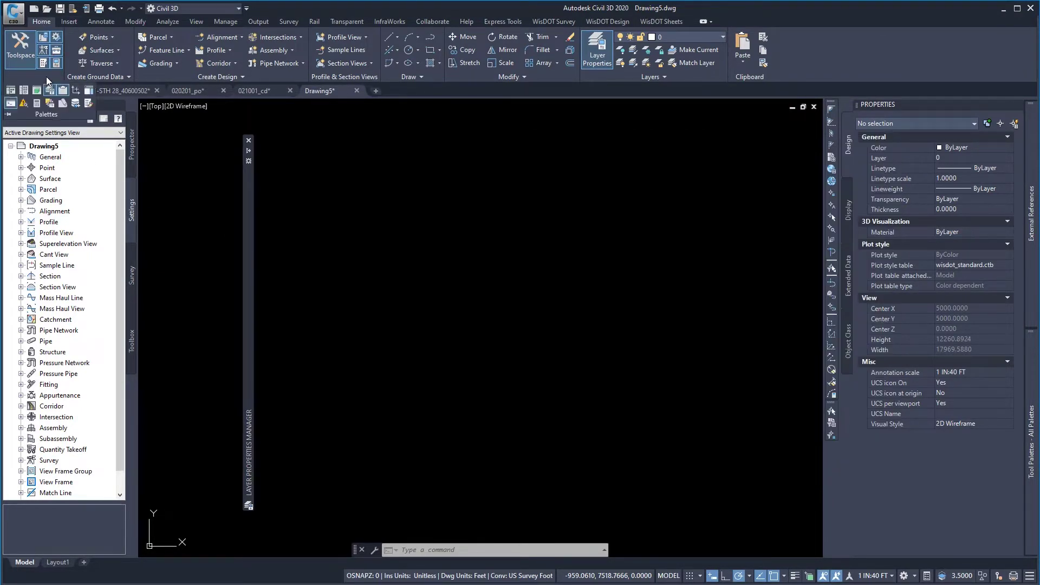
pyautogui.click(63, 105)
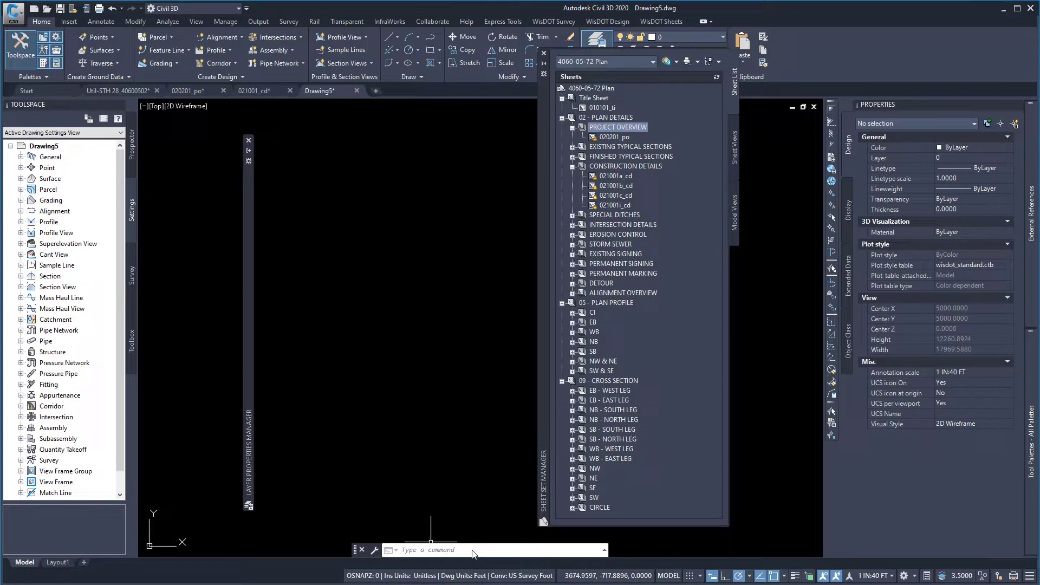
# - Start a new sheet set based on an example sheet set, using the ProjectSheetData template
pyautogui.click(652, 62)
pyautogui.click(588, 116)
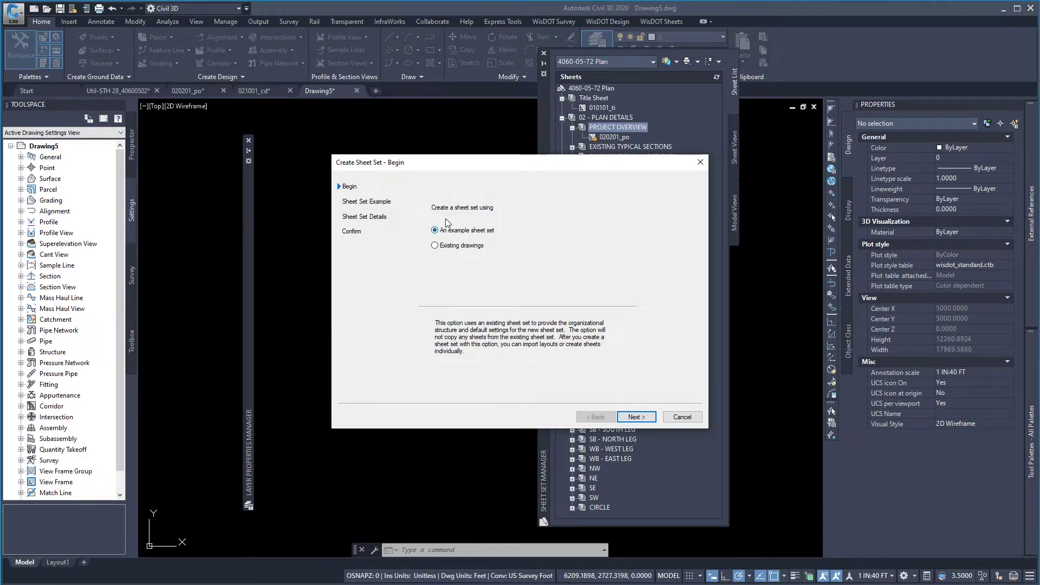
pyautogui.click(638, 418)
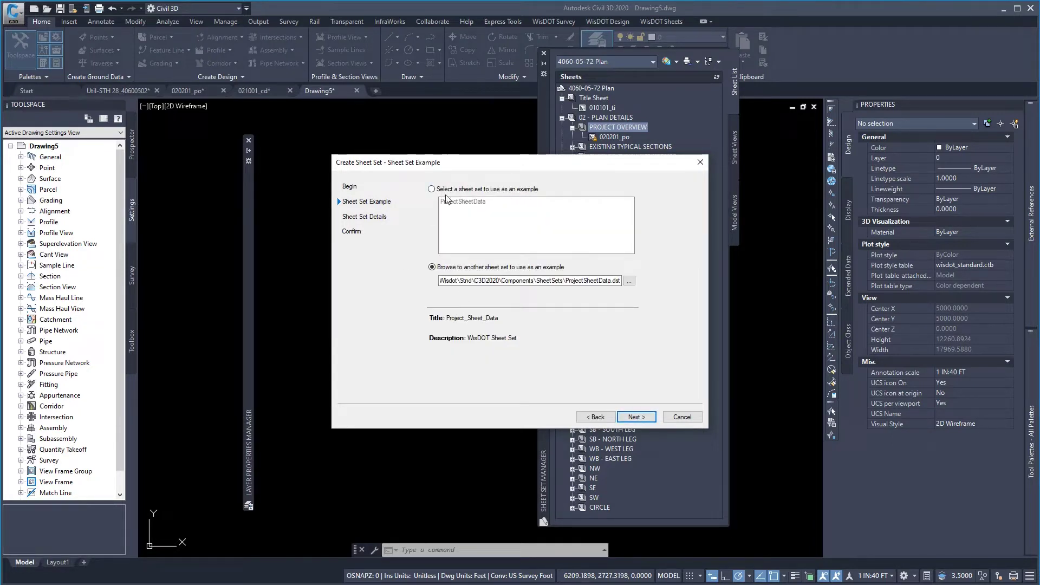
pyautogui.click(431, 189)
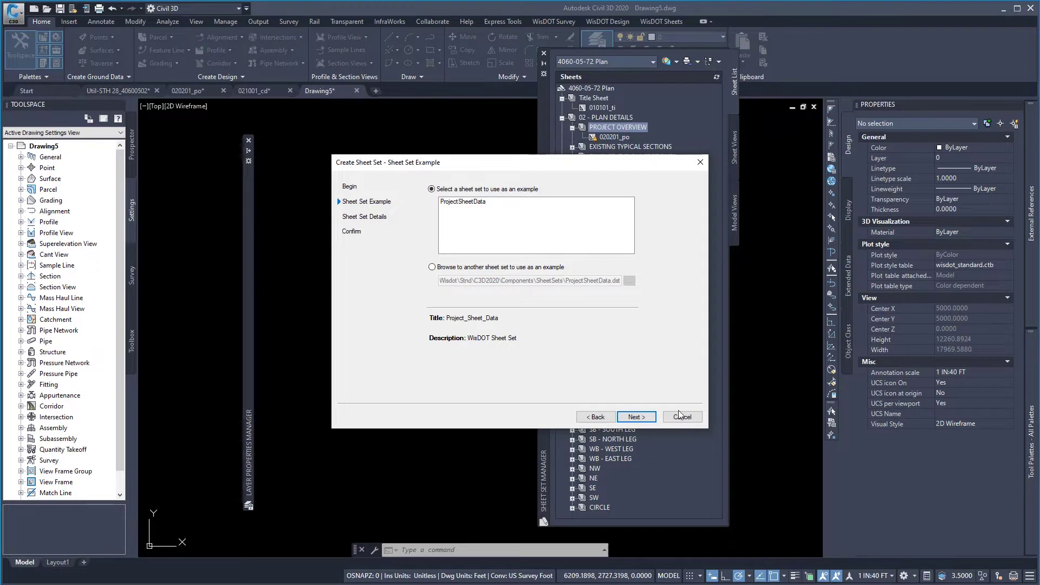
pyautogui.click(636, 418)
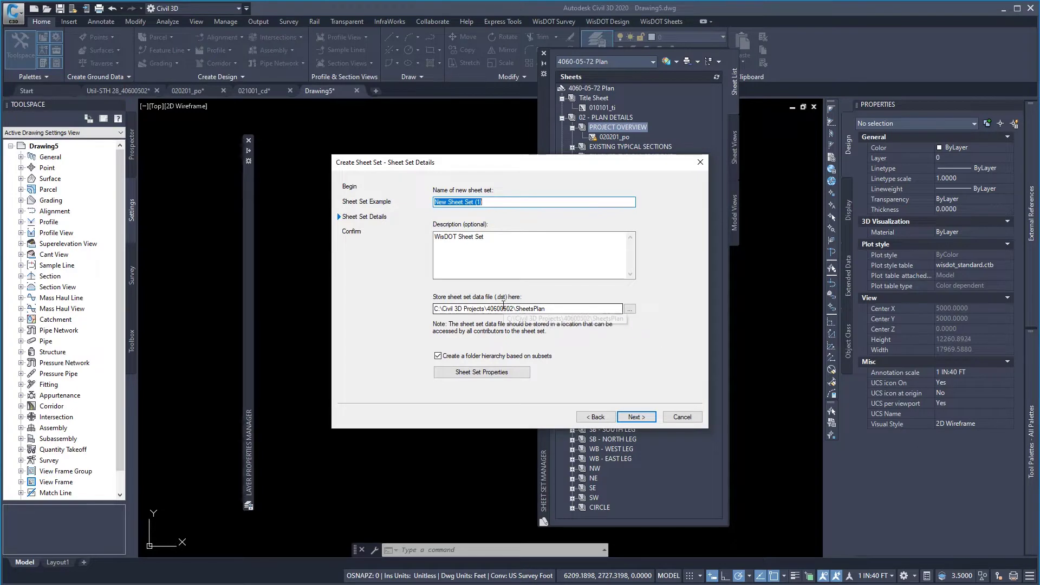
# - Accept the default name and SheetsPlan storage location, review the sheet set preview, and create the new sheet set
pyautogui.click(630, 417)
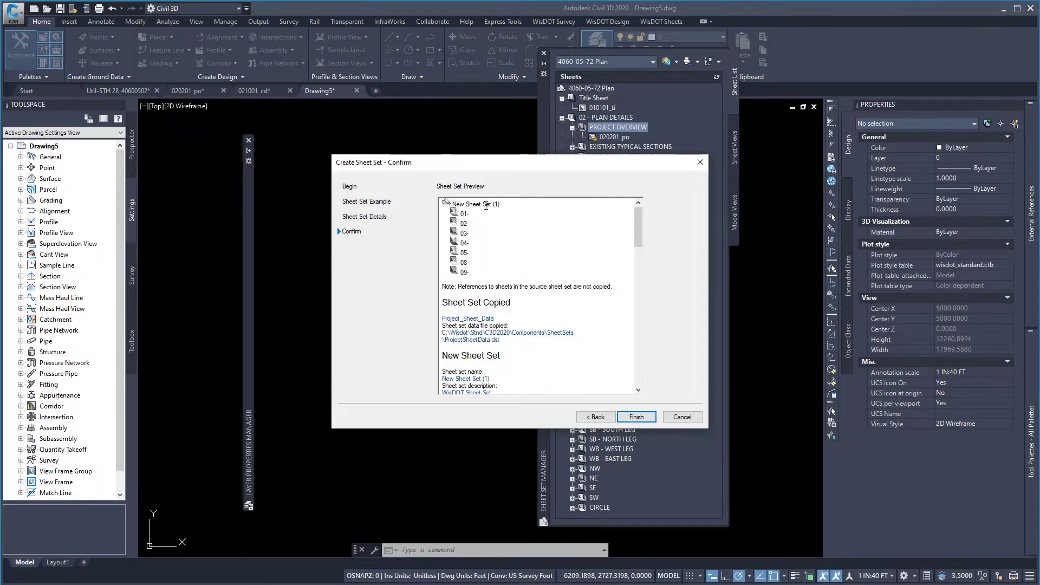
pyautogui.scroll(-3, 550, 342)
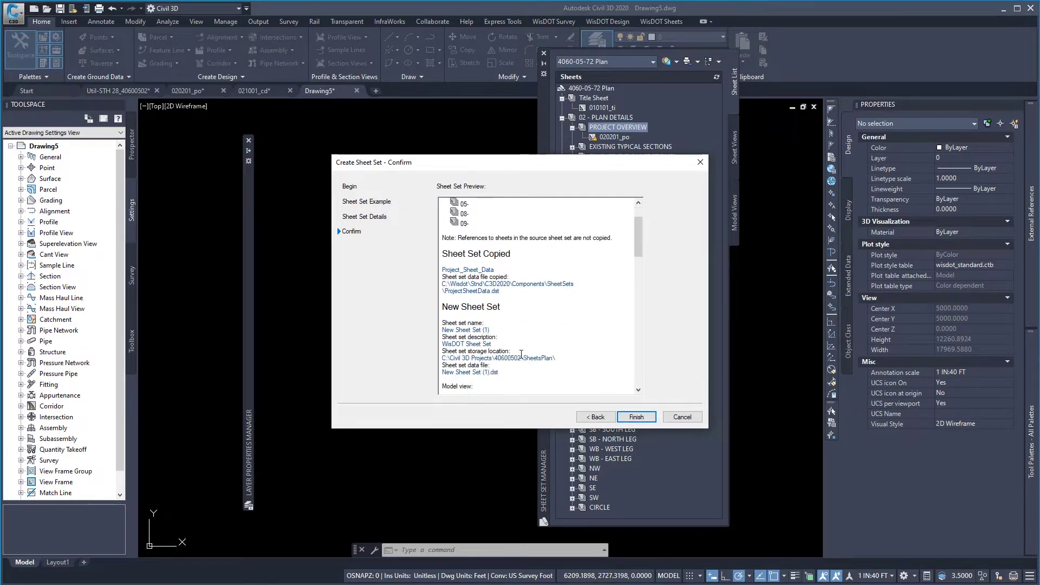
pyautogui.scroll(-2, 542, 284)
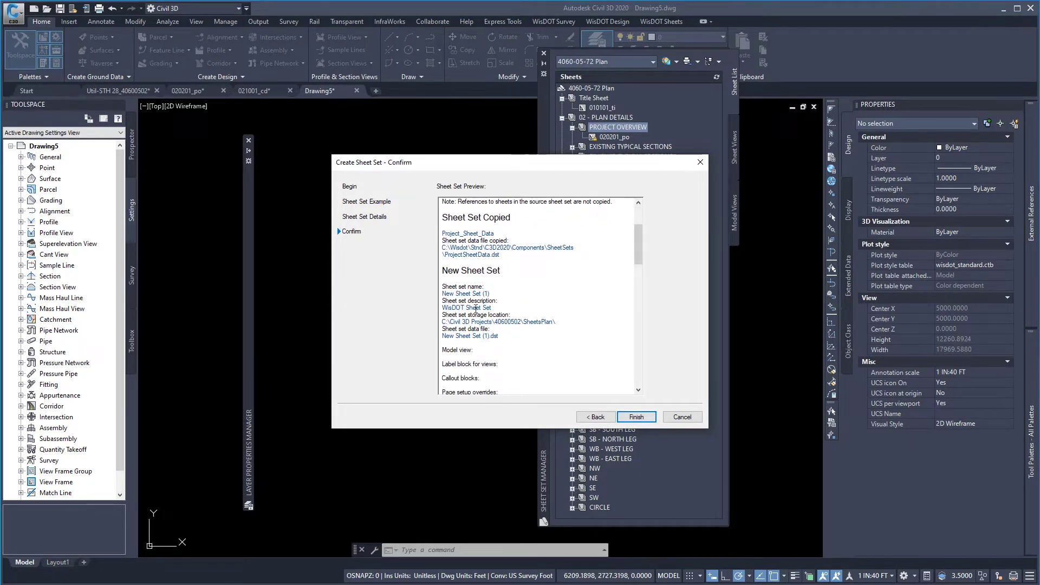
pyautogui.scroll(-4, 535, 333)
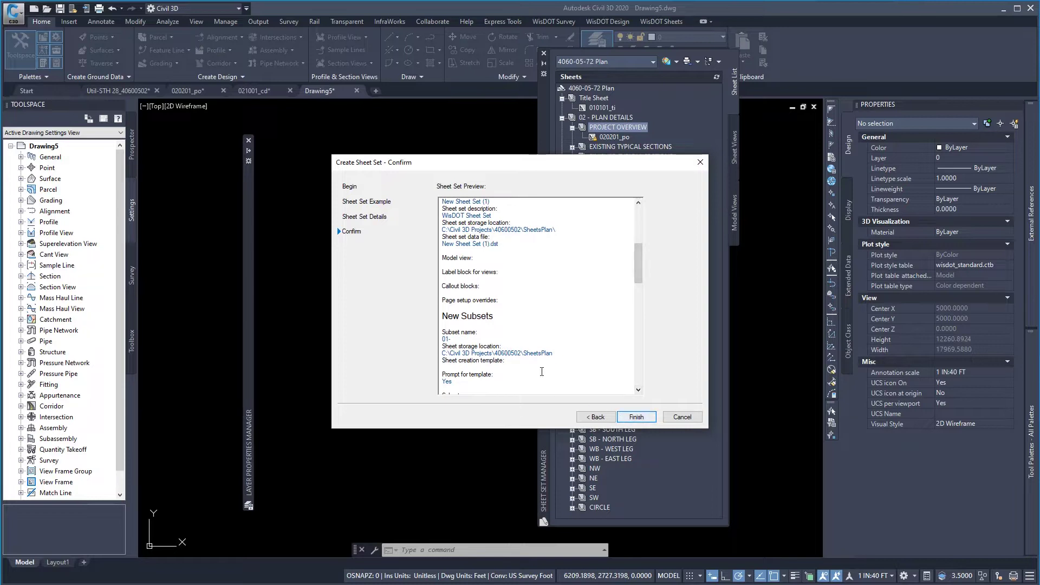
pyautogui.scroll(-3, 542, 321)
pyautogui.scroll(-9, 542, 321)
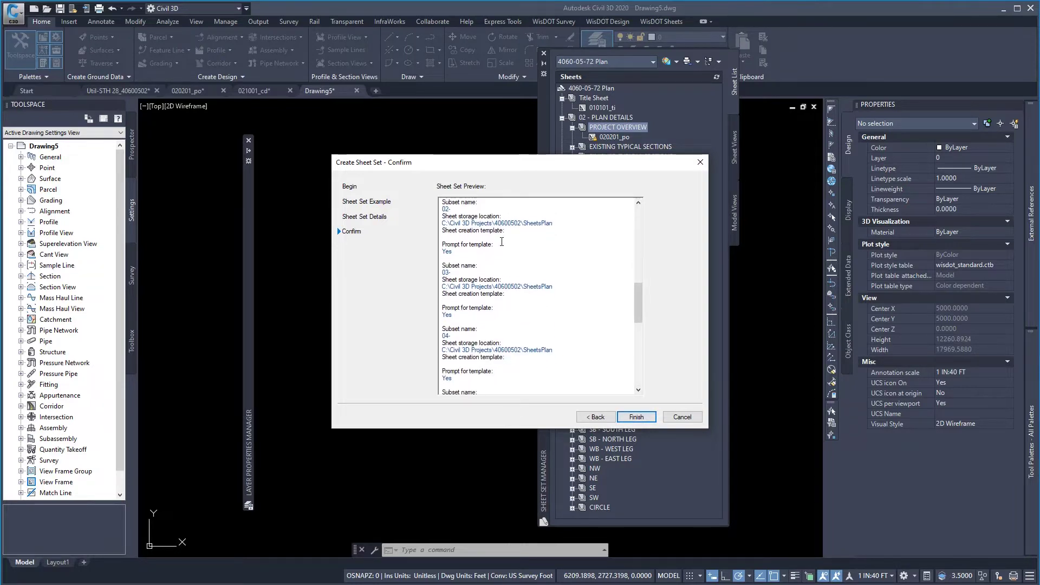
pyautogui.scroll(6, 502, 241)
pyautogui.click(637, 417)
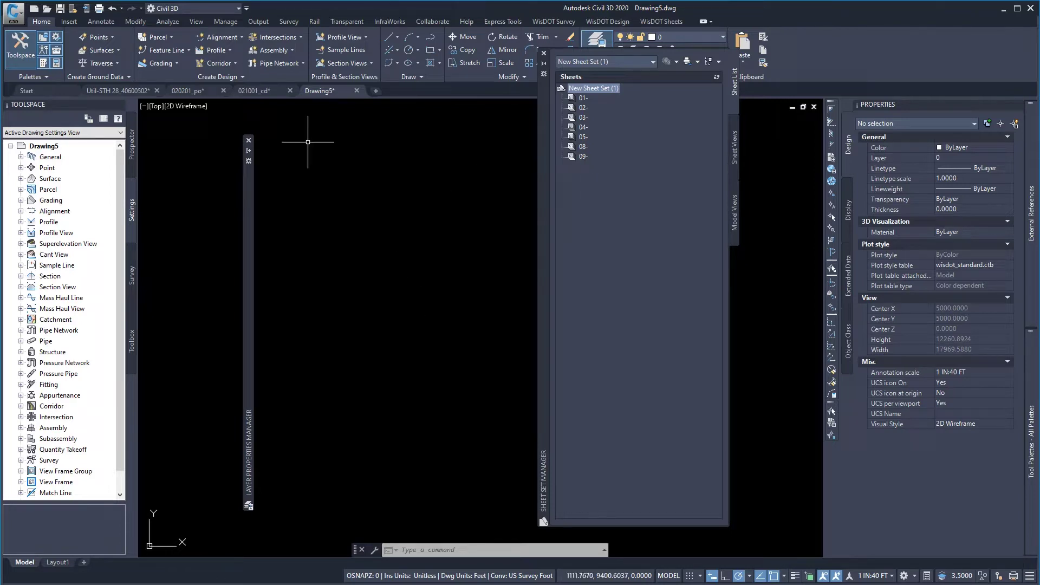
# - In the 020201_po drawing, examine the new sheet set's custom properties for county, highway and project numbers, leaving them unedited
pyautogui.click(188, 93)
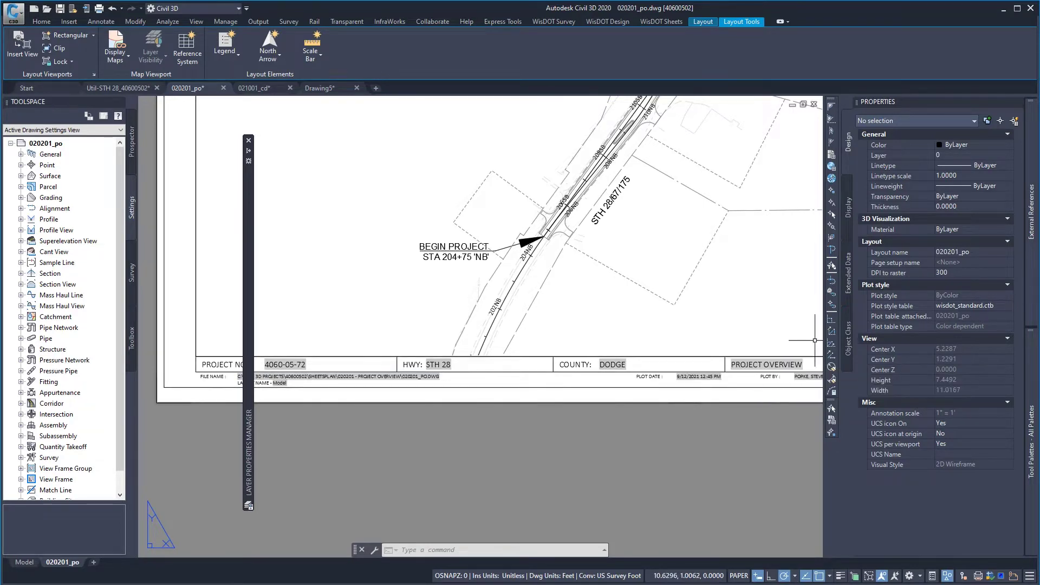
pyautogui.moveTo(1037, 353)
pyautogui.mouseDown()
pyautogui.moveTo(590, 311)
pyautogui.moveTo(589, 300)
pyautogui.mouseUp()
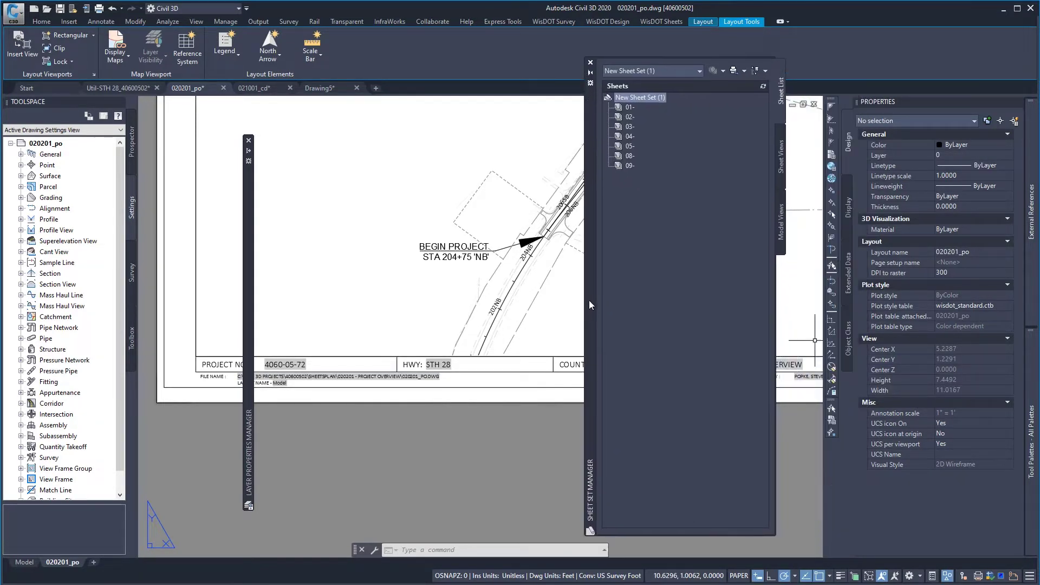
pyautogui.rightClick(643, 97)
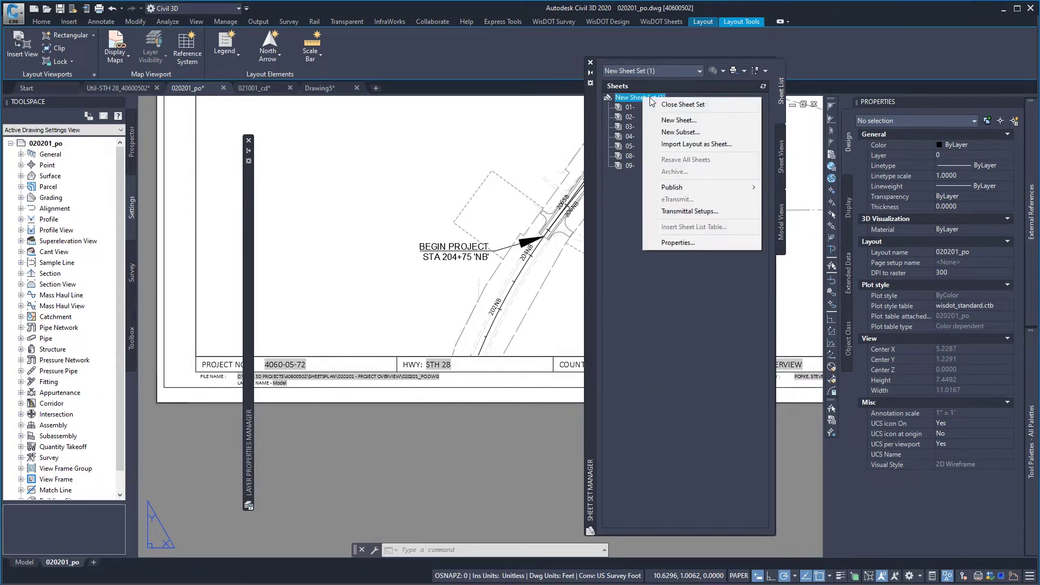
pyautogui.click(705, 242)
pyautogui.moveTo(952, 88); pyautogui.dragTo(436, 155)
pyautogui.scroll(-1, 423, 286)
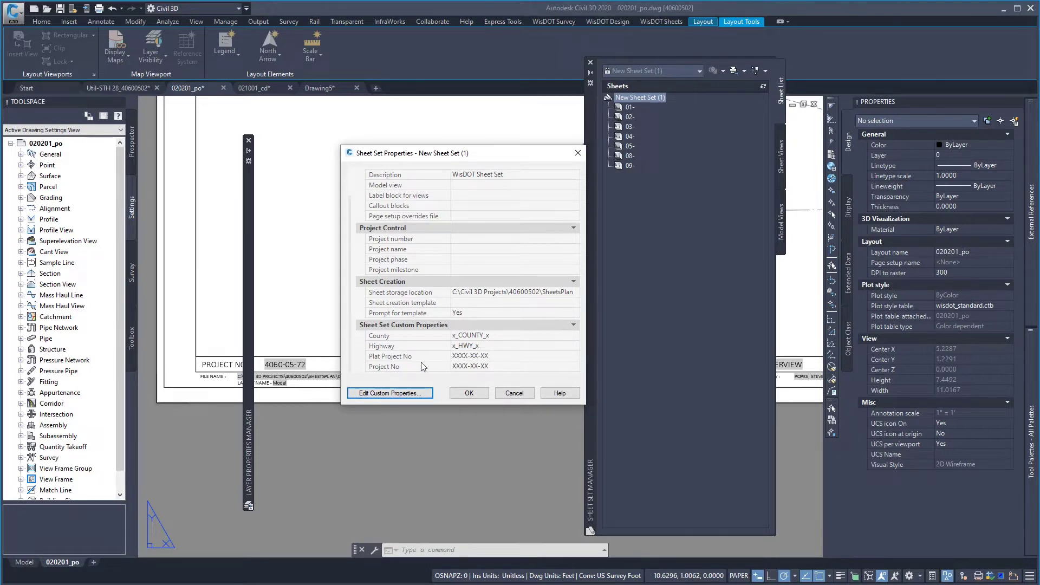
pyautogui.click(513, 394)
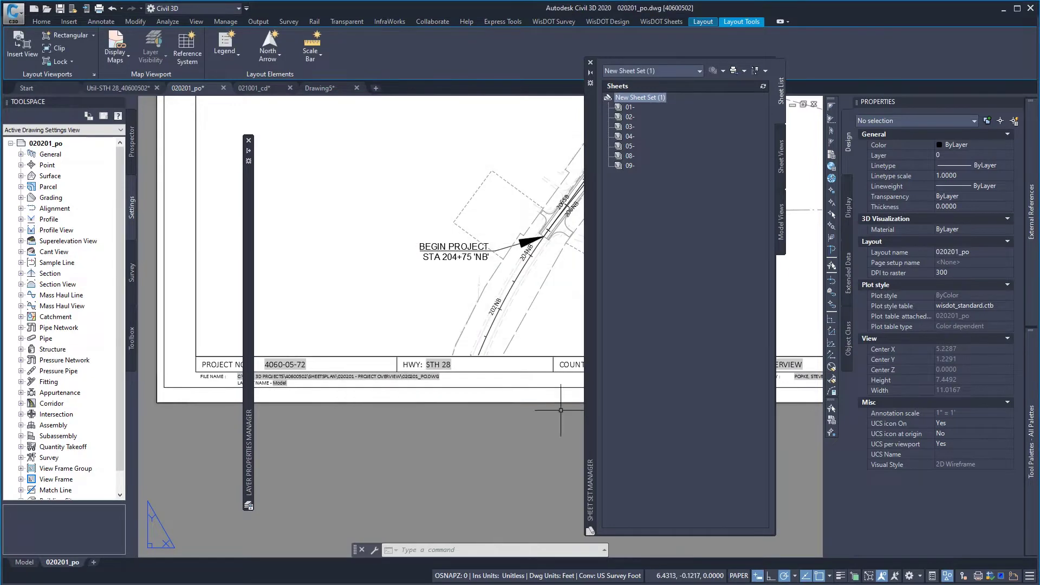
# - Switch to the 4060-05-72 Plan sheet set, uncover the project overview title block, and close the Sheet Set Manager
pyautogui.click(638, 71)
pyautogui.click(633, 83)
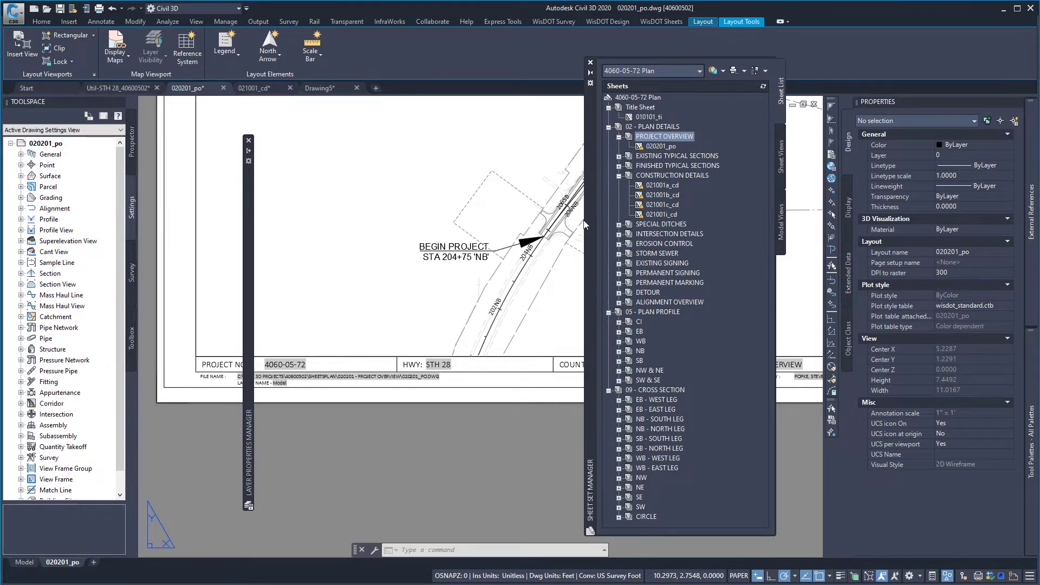
pyautogui.moveTo(588, 213); pyautogui.dragTo(476, 206)
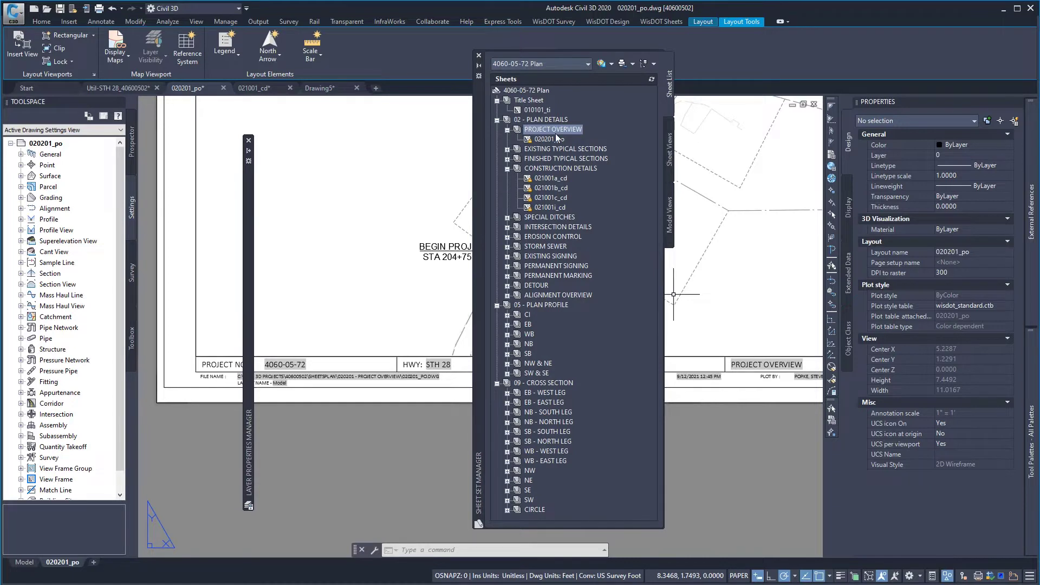
pyautogui.click(479, 55)
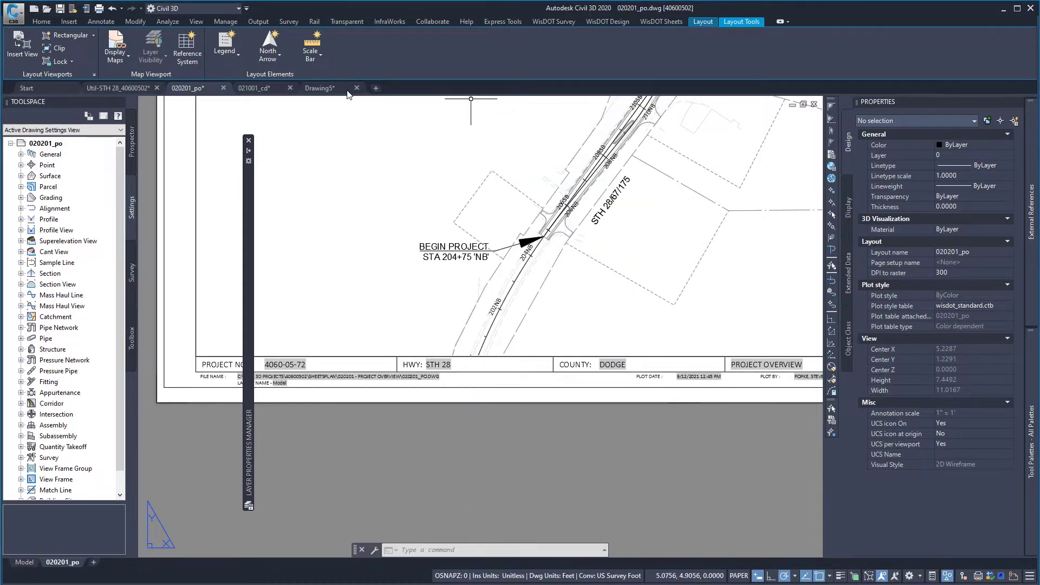
# - In Drawing5, open the WisDOT Traffic Control sheet palettes and browse the Traffic Control and Detours components
pyautogui.click(318, 87)
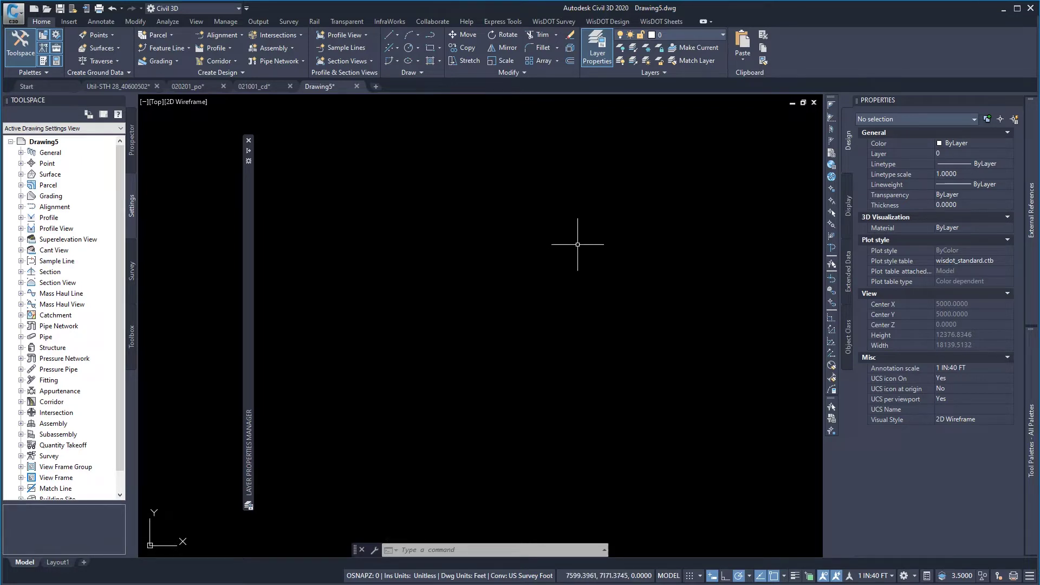
pyautogui.click(654, 21)
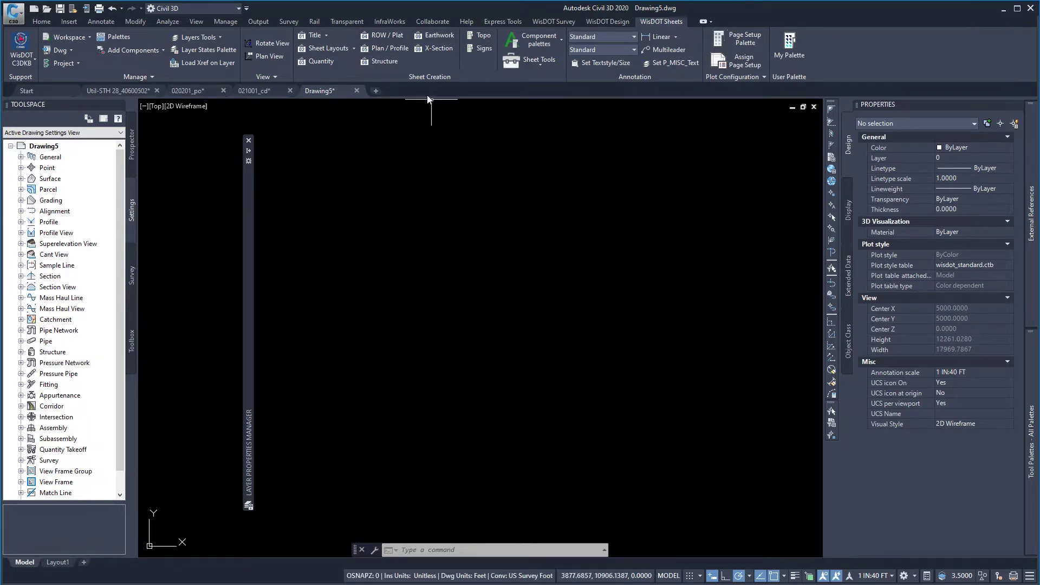
pyautogui.click(353, 49)
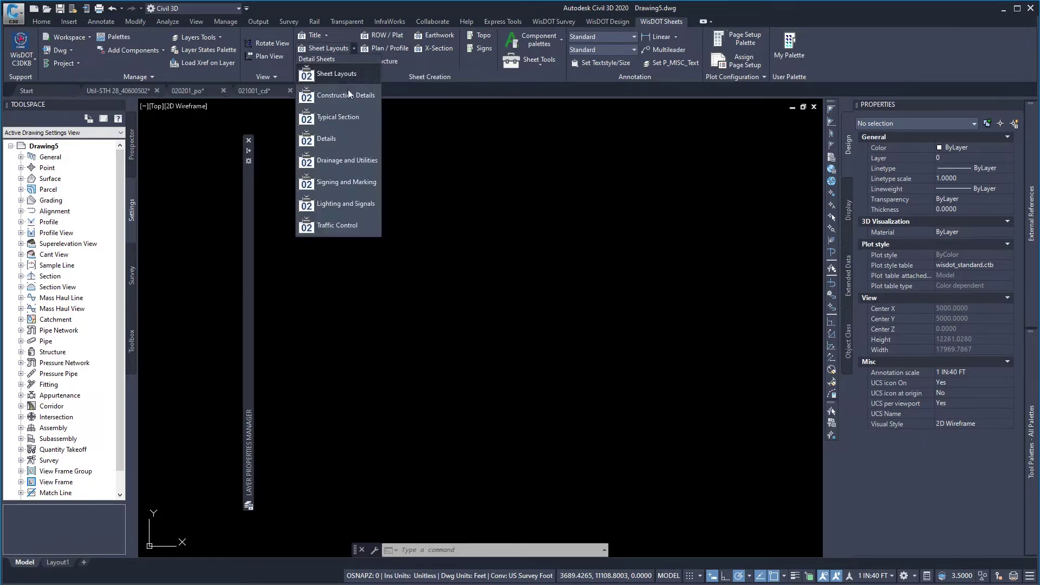
pyautogui.click(342, 226)
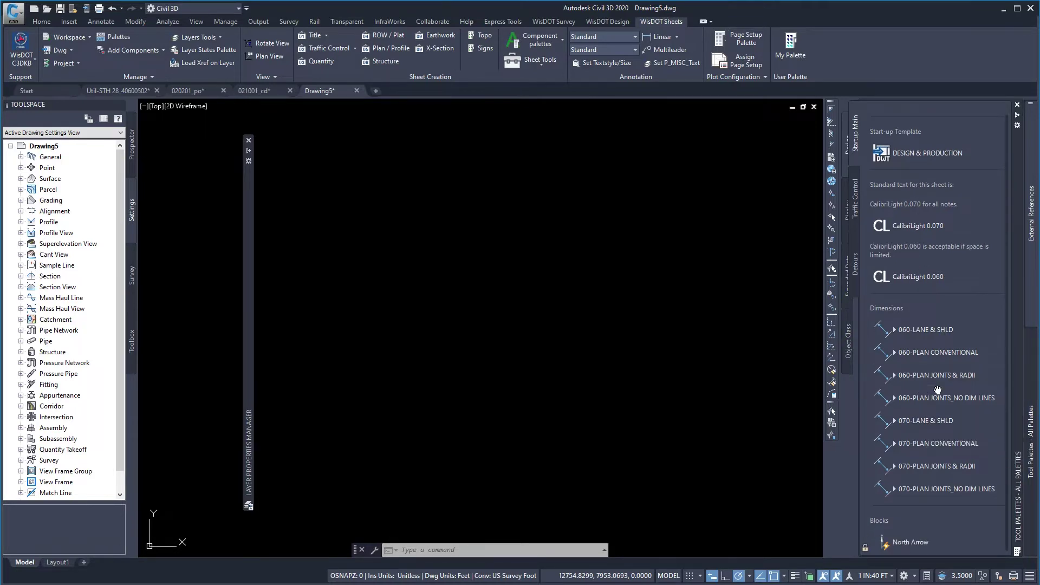
pyautogui.click(854, 217)
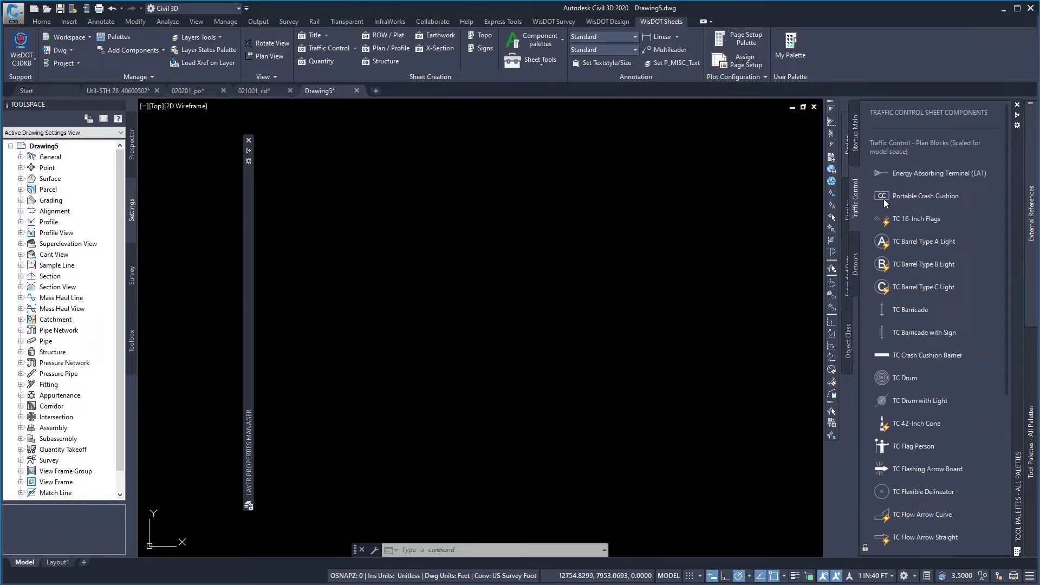
pyautogui.click(856, 270)
pyautogui.scroll(-10, 917, 302)
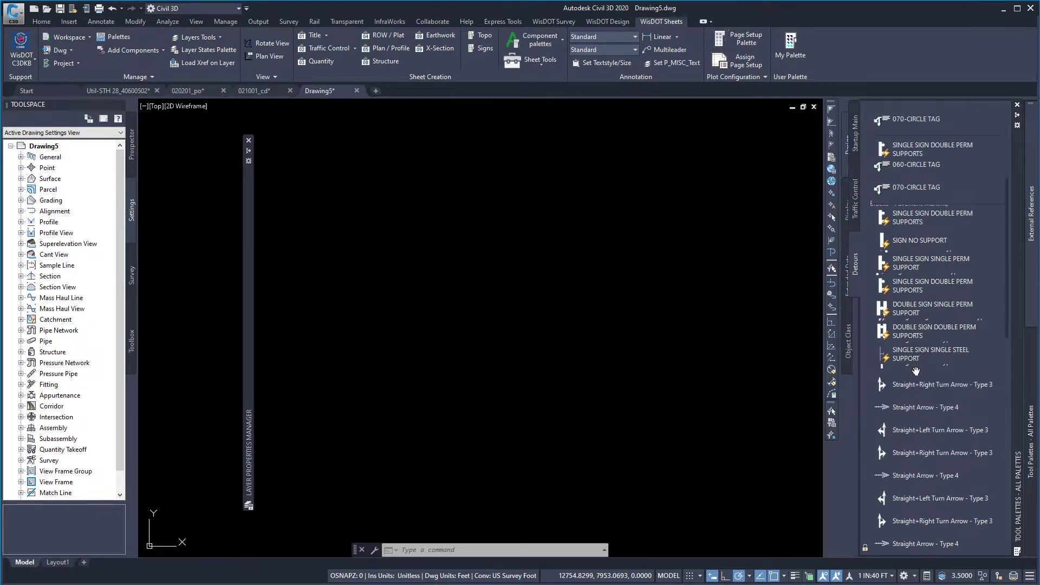
# - Start a new drawing from the DESIGN & PRODUCTION start-up template in the Traffic Control sheet palette
pyautogui.scroll(10, 915, 372)
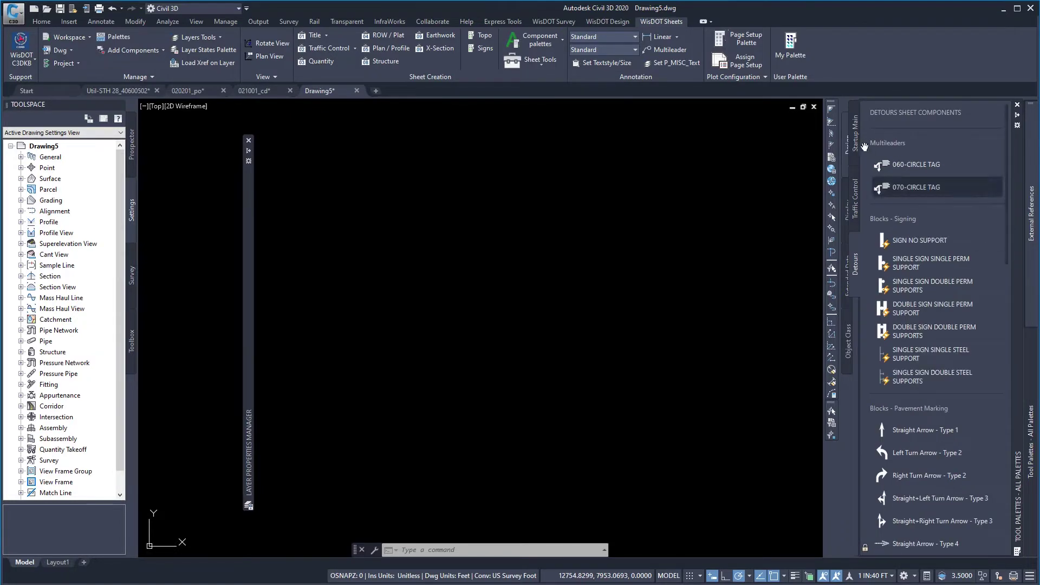
pyautogui.click(855, 145)
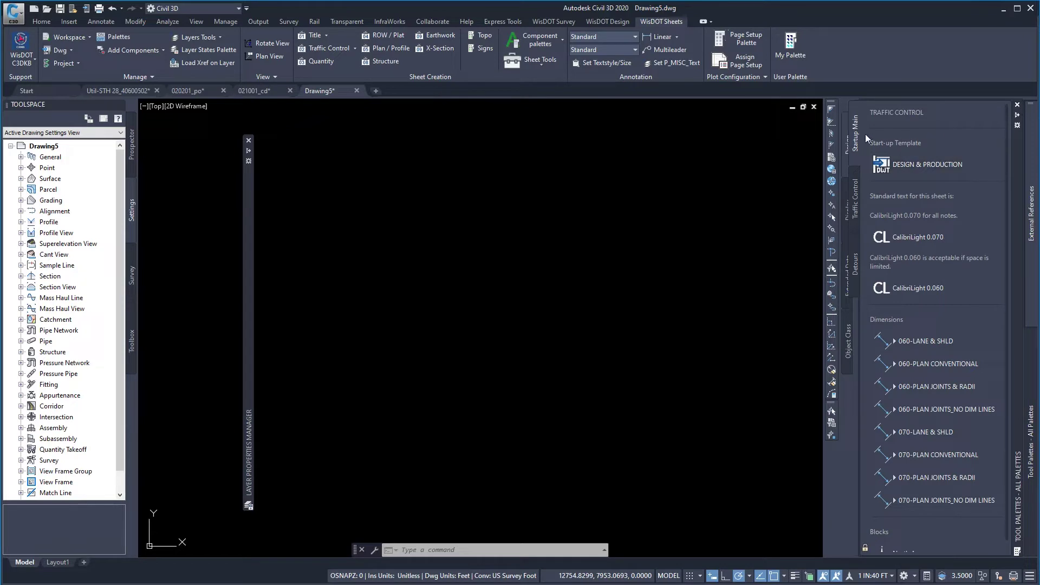
pyautogui.click(904, 165)
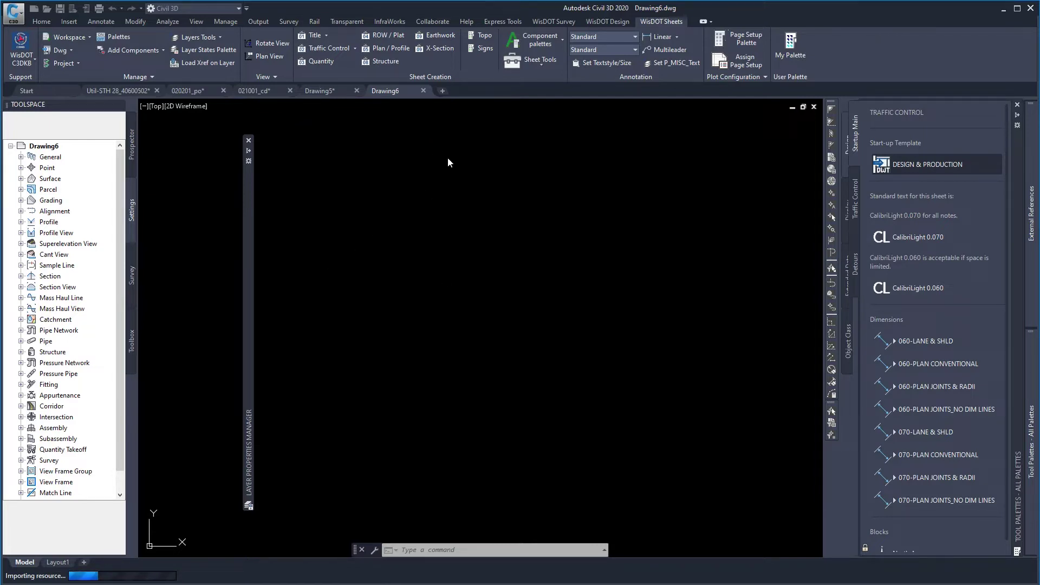
# - Create a layout from the 02-Plan Details 1=100 sheet layout, accepting the default layout name Plan 1 IN 100 FT
pyautogui.click(355, 48)
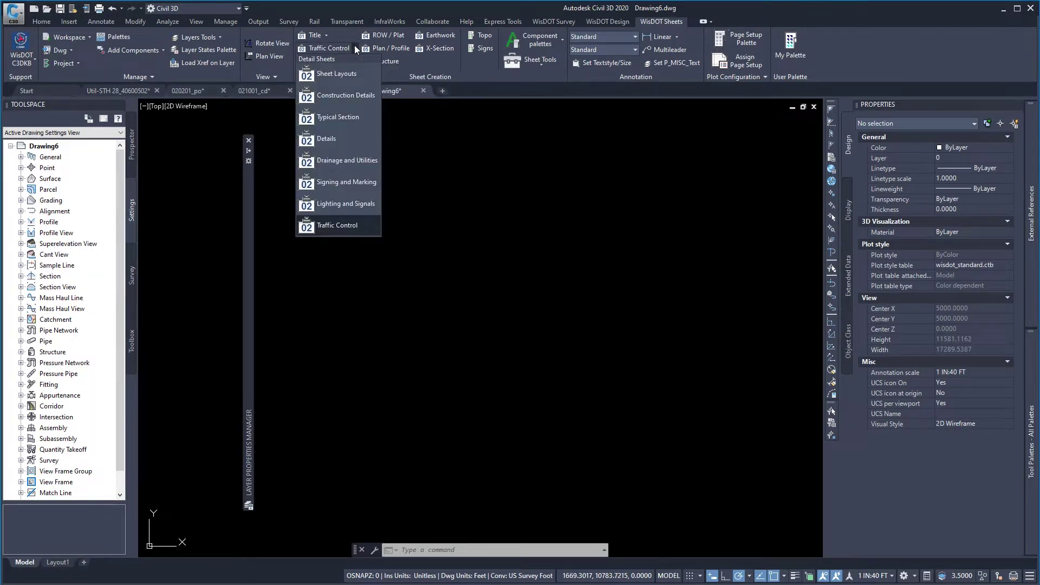
pyautogui.click(333, 72)
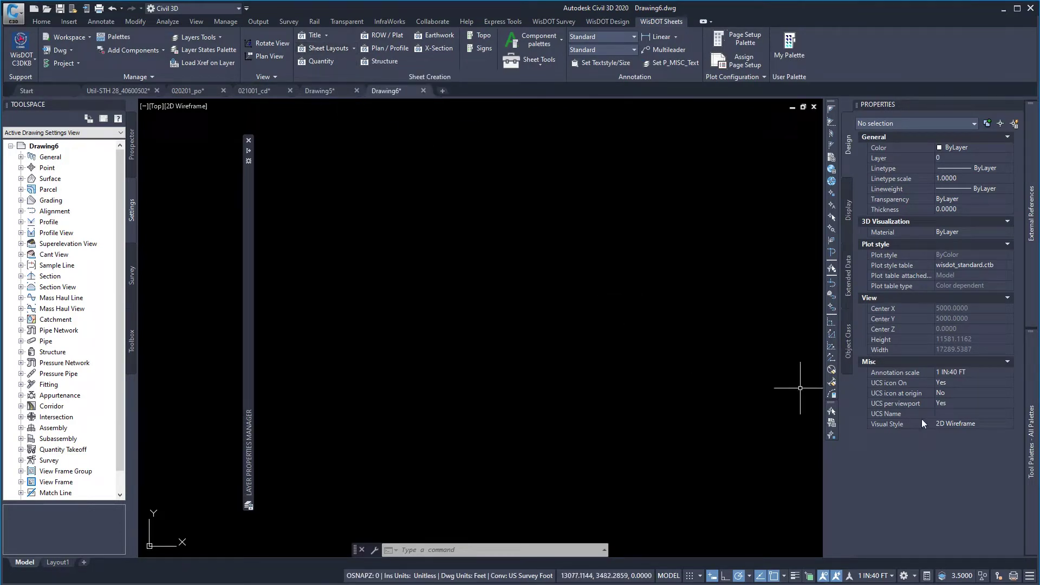
pyautogui.moveTo(1031, 406)
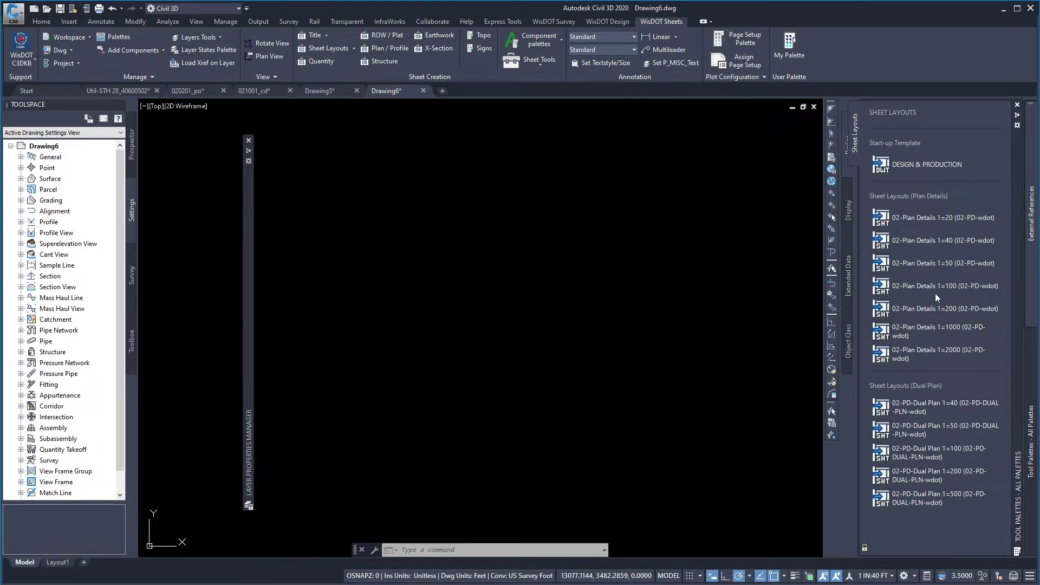
pyautogui.click(927, 284)
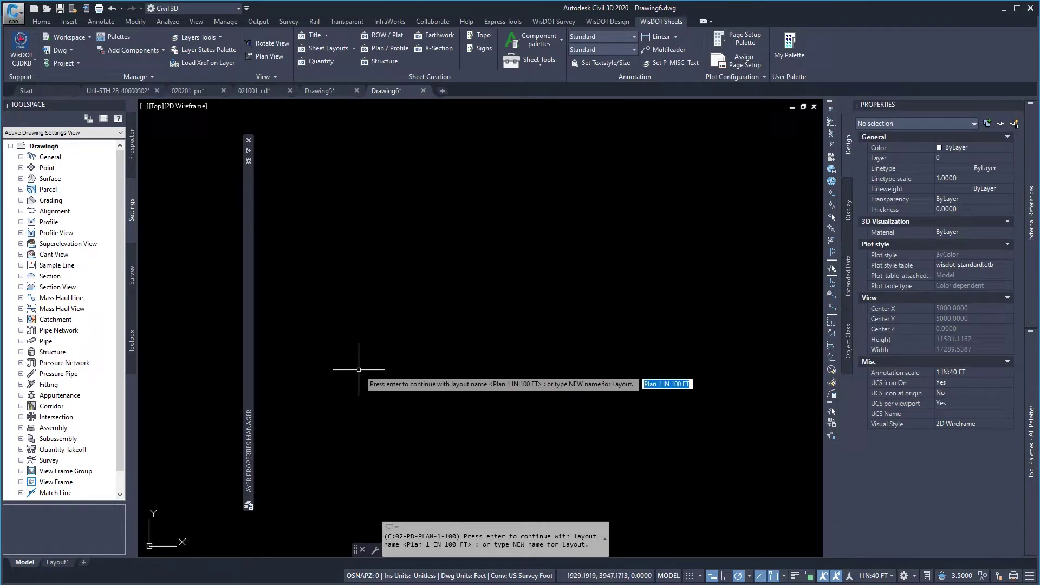
pyautogui.press('Return')
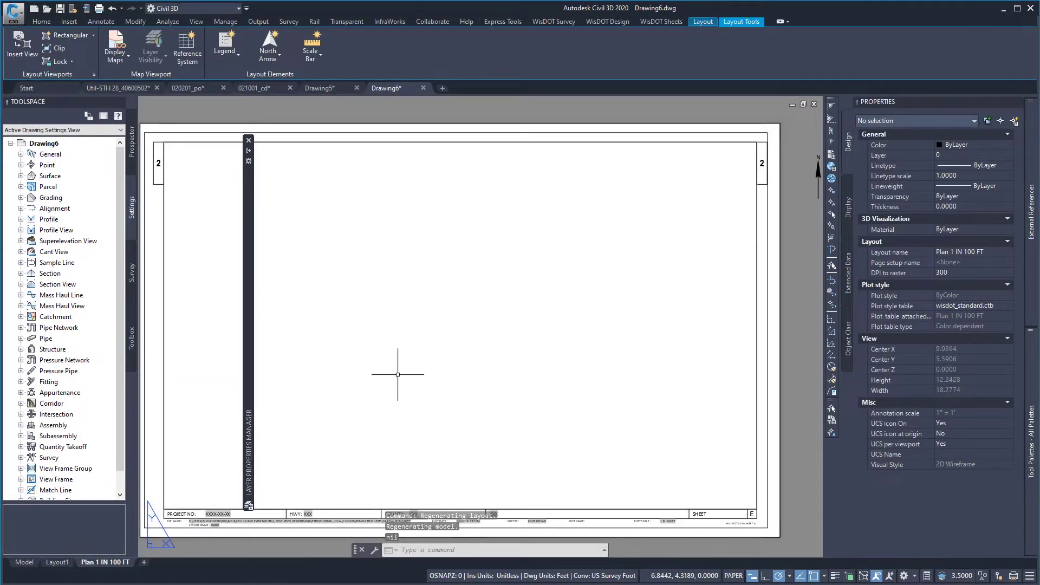
# - Return to model space and set the annotation scale to 1 IN:100 FT
pyautogui.click(31, 565)
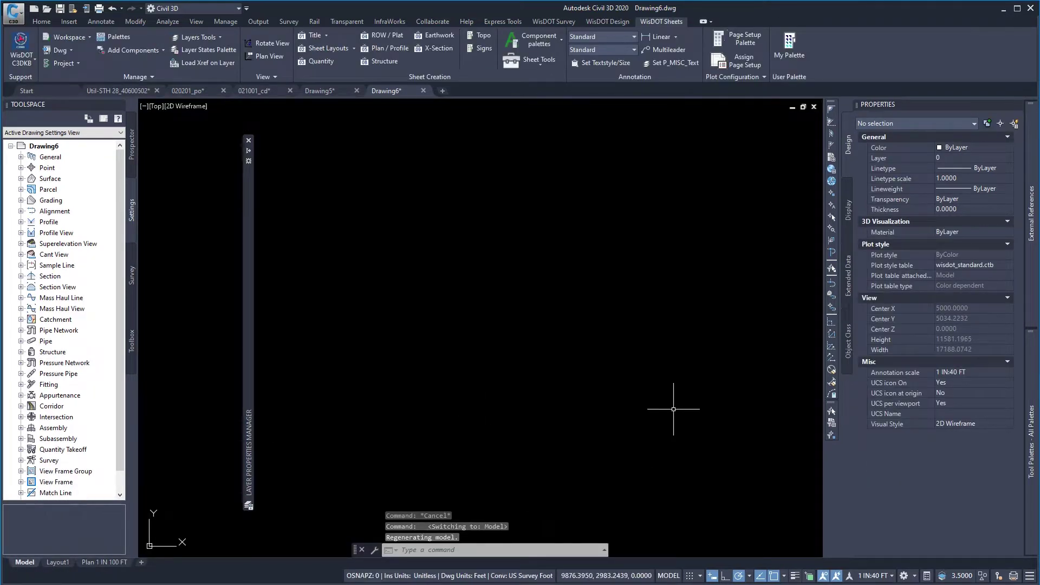
pyautogui.click(873, 576)
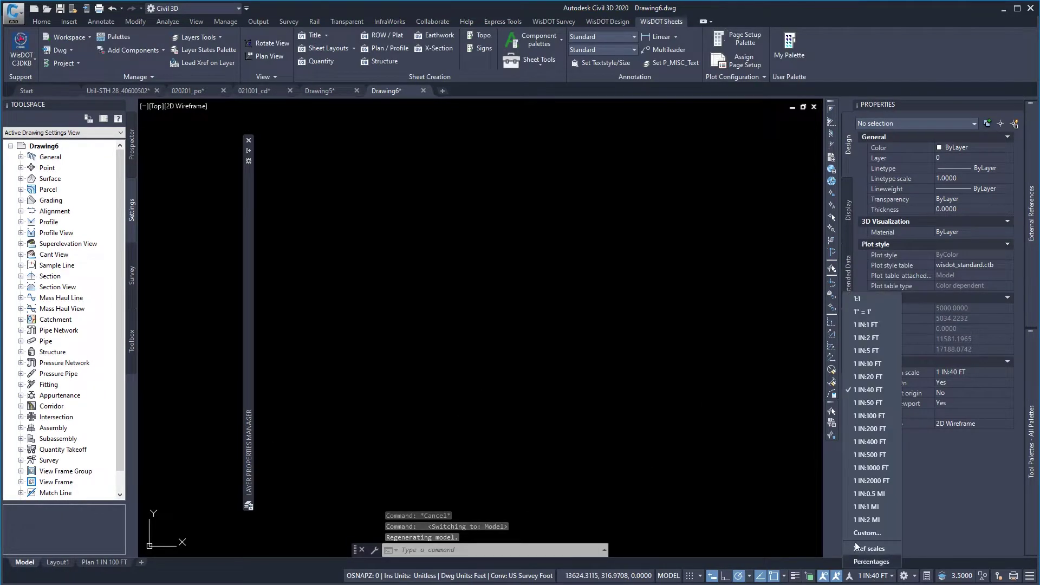
pyautogui.click(878, 415)
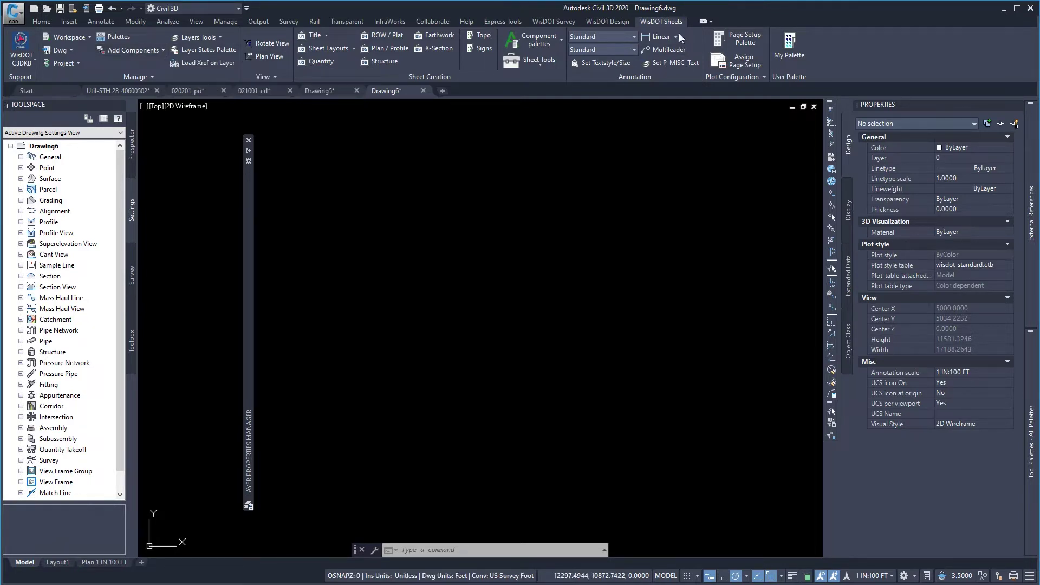
# - Check the drawing's available dimension and multileader styles, and load all WisDOT settings components into it
pyautogui.click(633, 36)
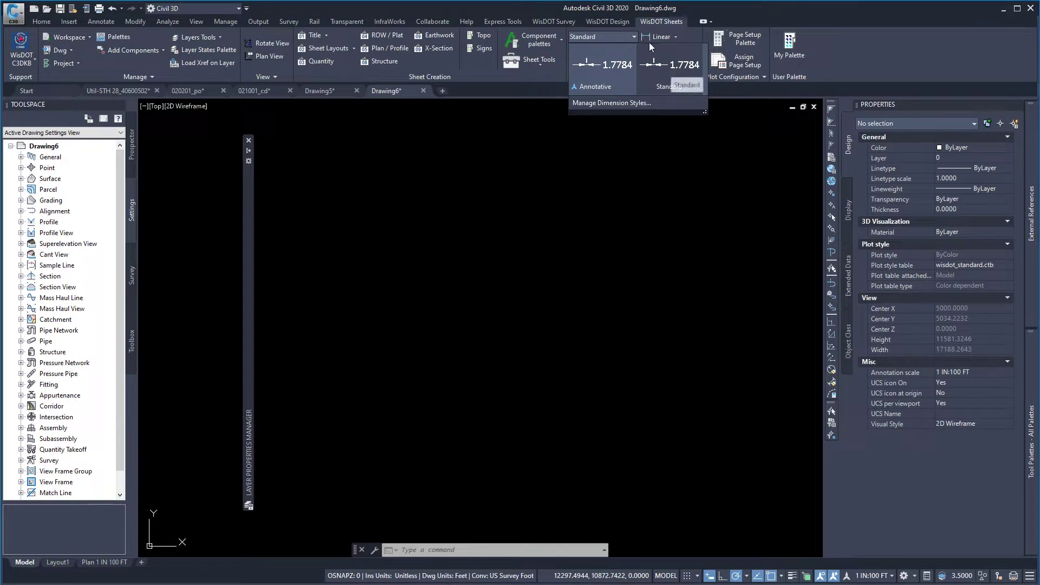
pyautogui.click(635, 37)
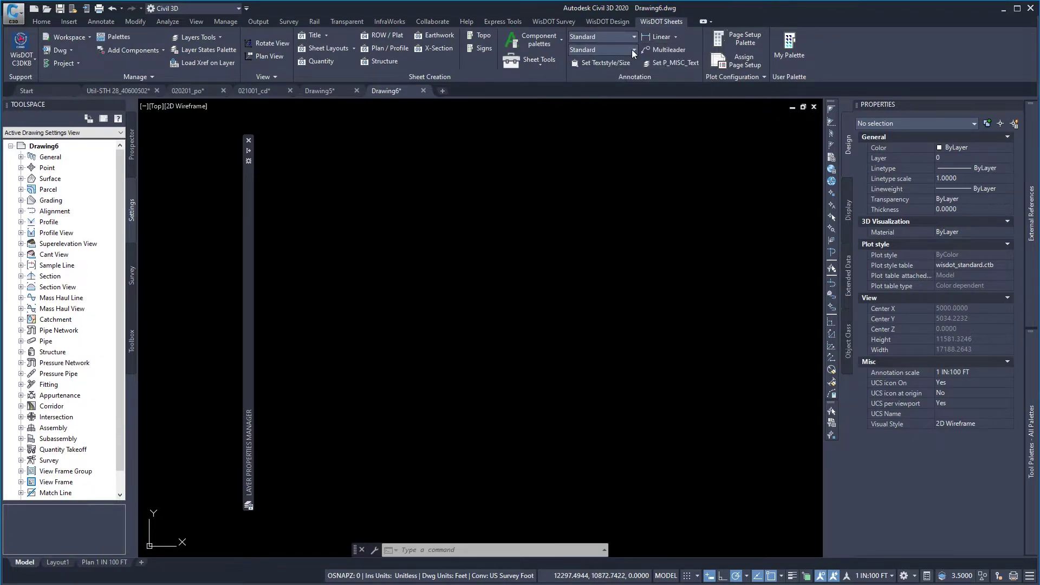
pyautogui.click(632, 49)
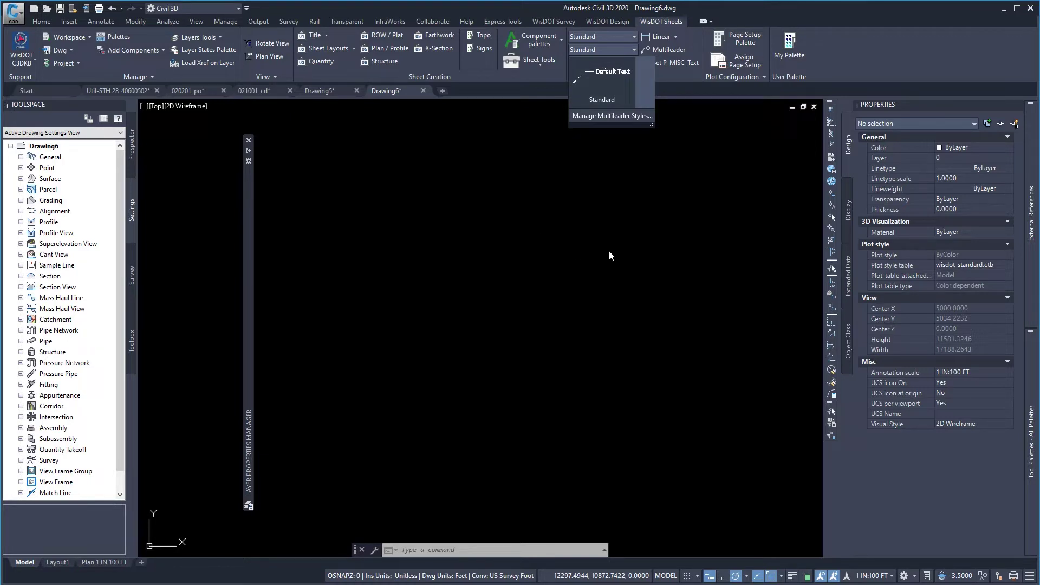
pyautogui.click(429, 6)
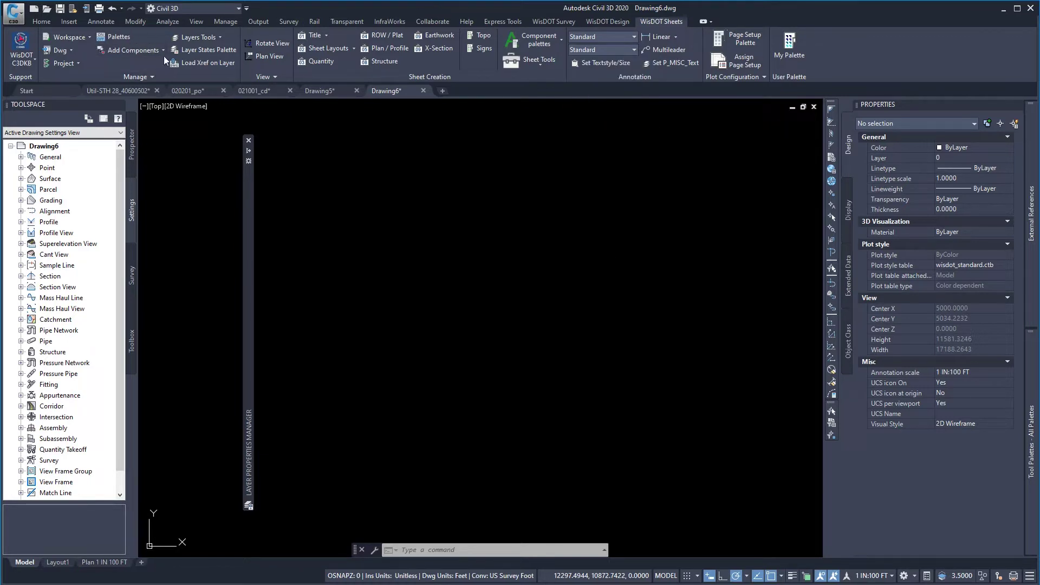
pyautogui.click(162, 51)
pyautogui.click(132, 66)
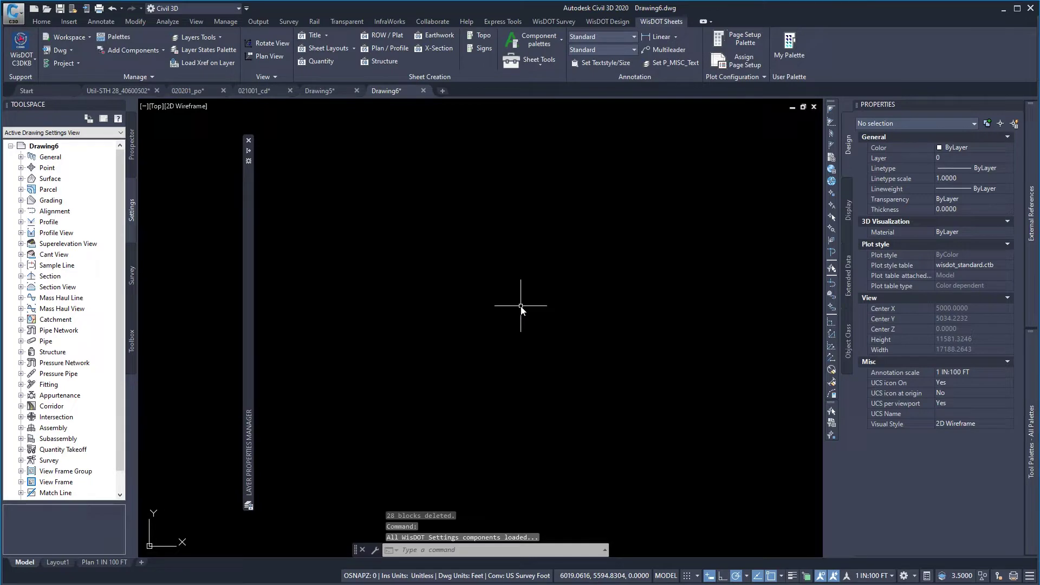
# - Browse the dimension styles and multileader styles loaded with the WisDOT components, leaving the current styles as they are
pyautogui.click(633, 37)
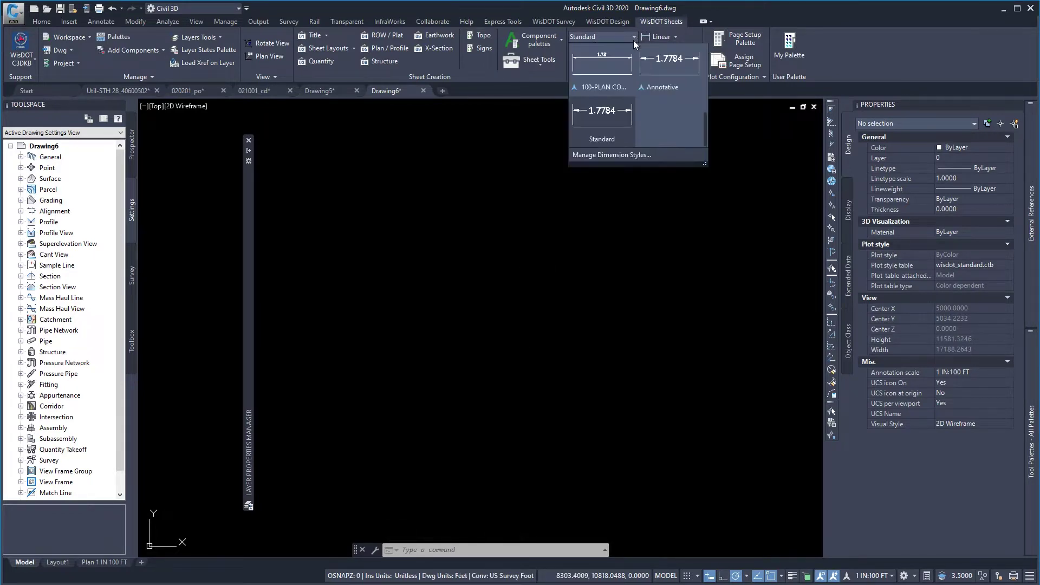
pyautogui.scroll(3, 672, 135)
pyautogui.scroll(3, 664, 119)
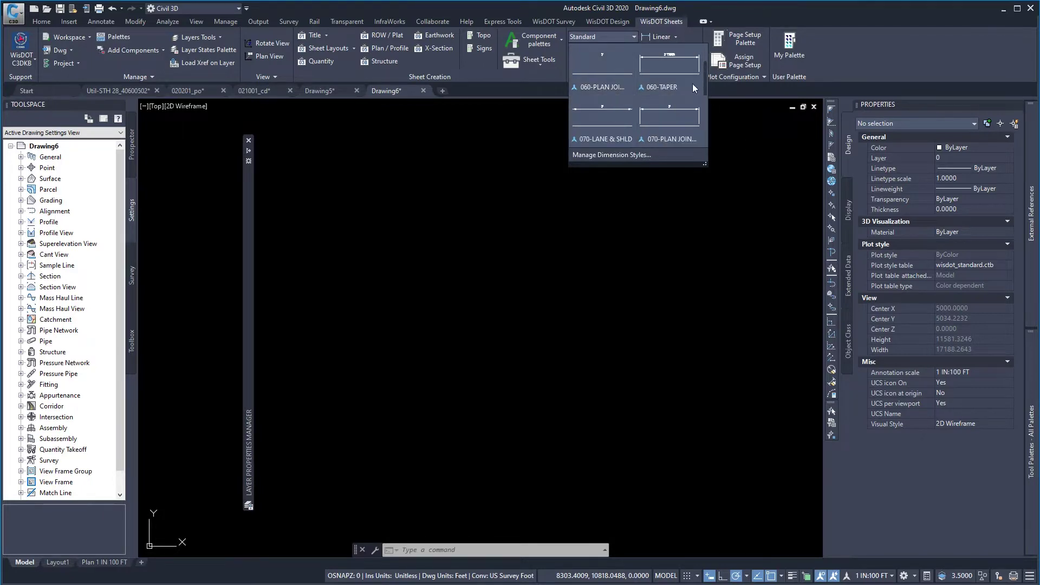
pyautogui.click(633, 37)
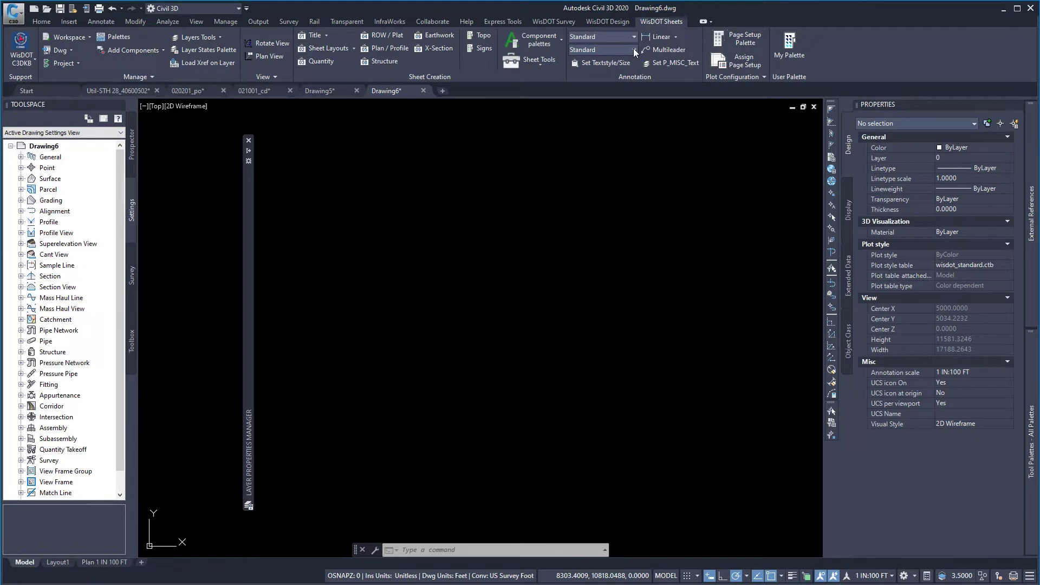
pyautogui.click(635, 51)
pyautogui.scroll(1, 658, 122)
pyautogui.scroll(4, 658, 122)
pyautogui.click(750, 8)
# - Open the WisDOT text style and size tool, review its font and text height choices, and close it
pyautogui.click(610, 62)
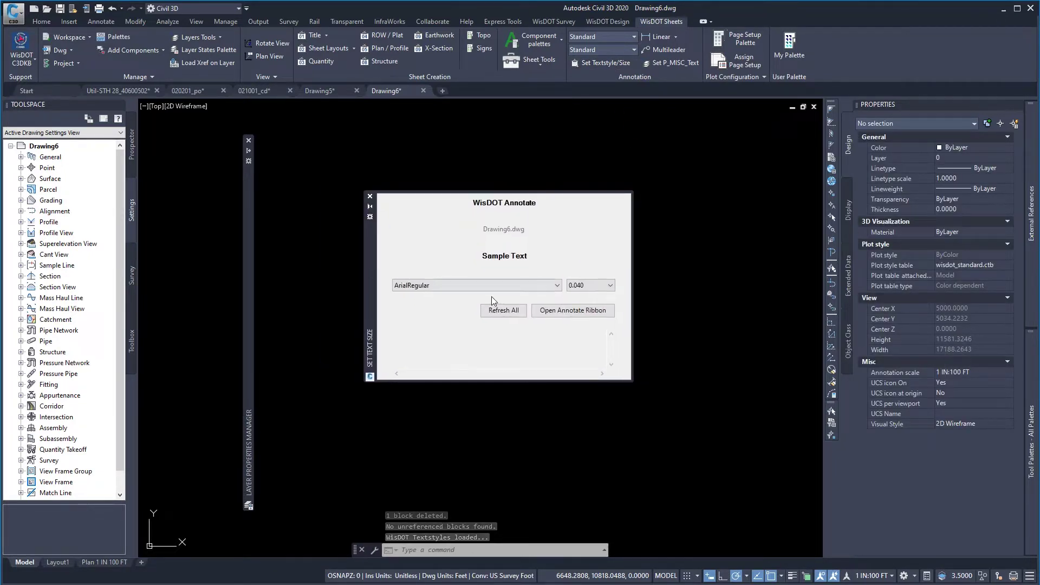
pyautogui.click(478, 286)
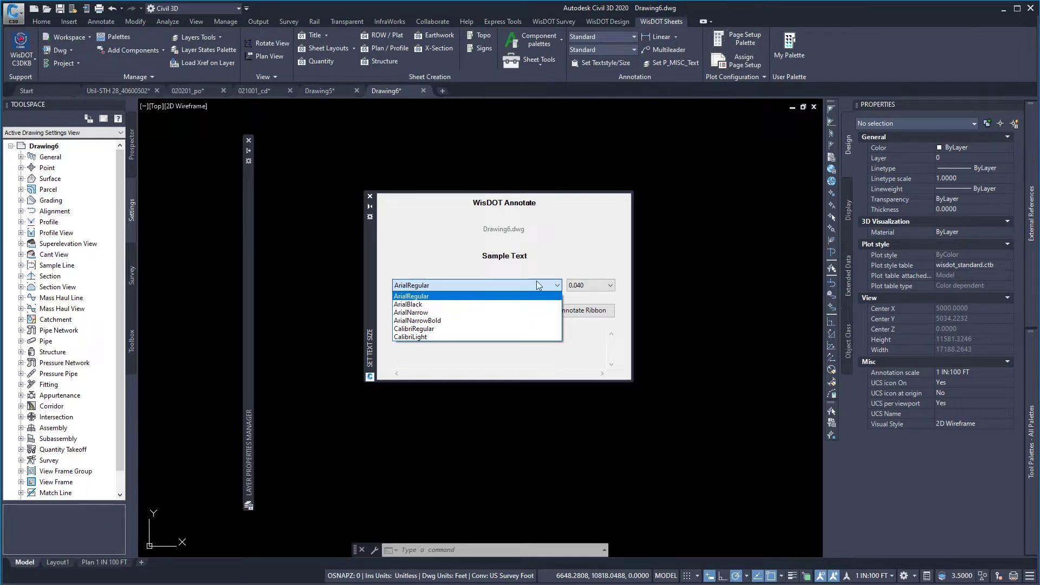
pyautogui.click(460, 265)
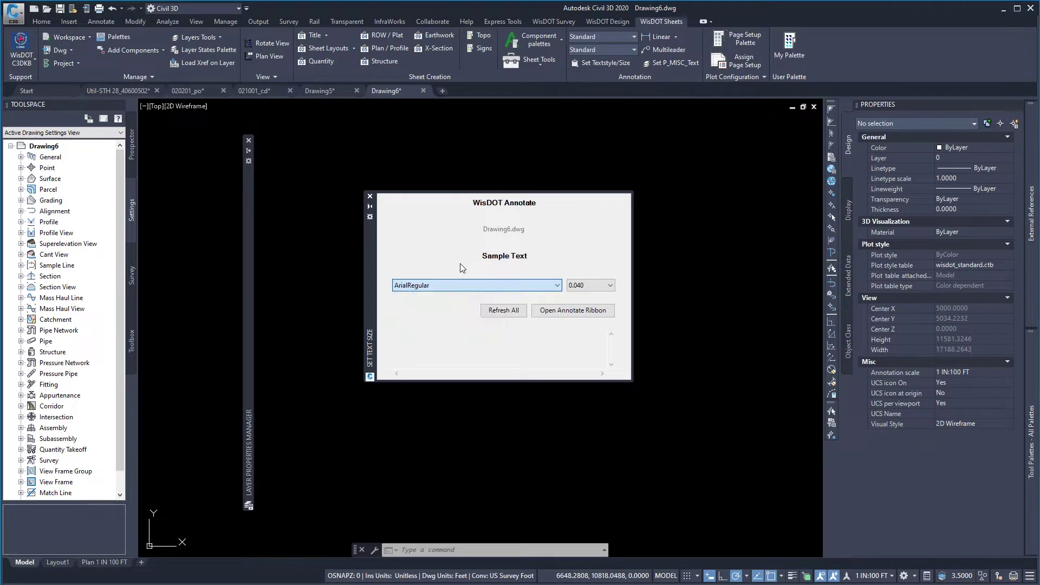
pyautogui.click(596, 285)
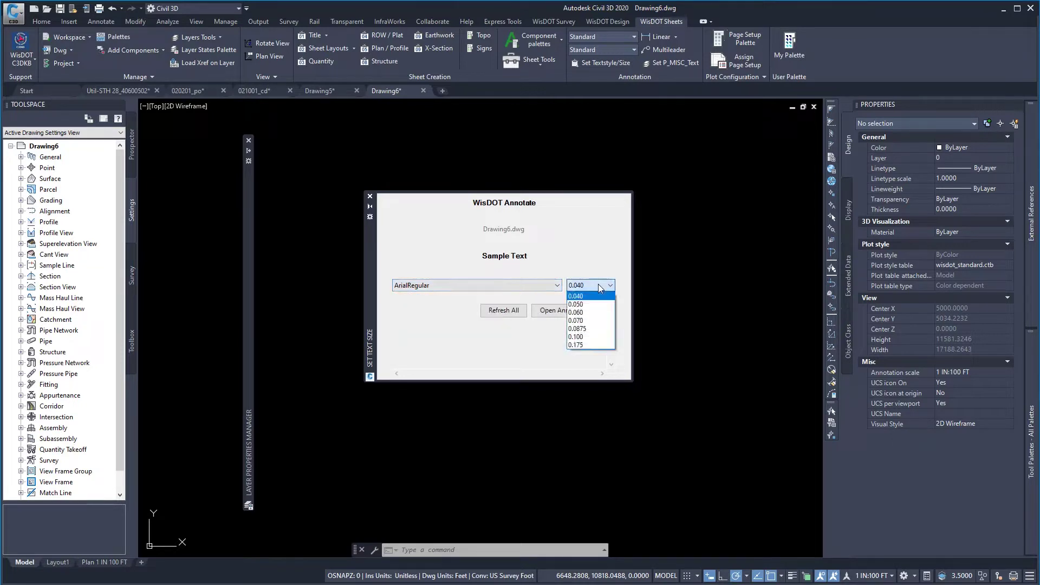
pyautogui.click(579, 255)
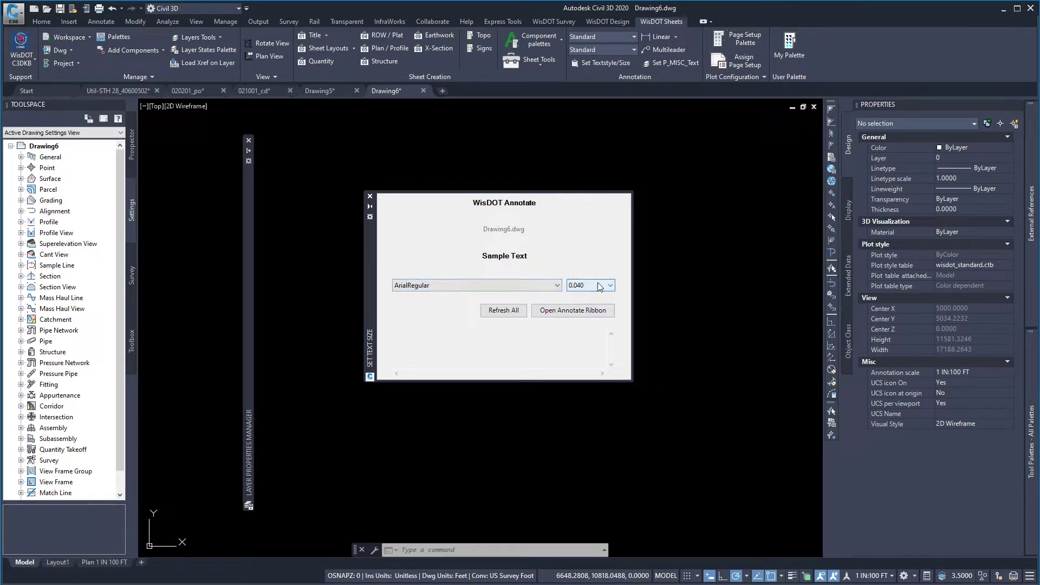
pyautogui.click(369, 196)
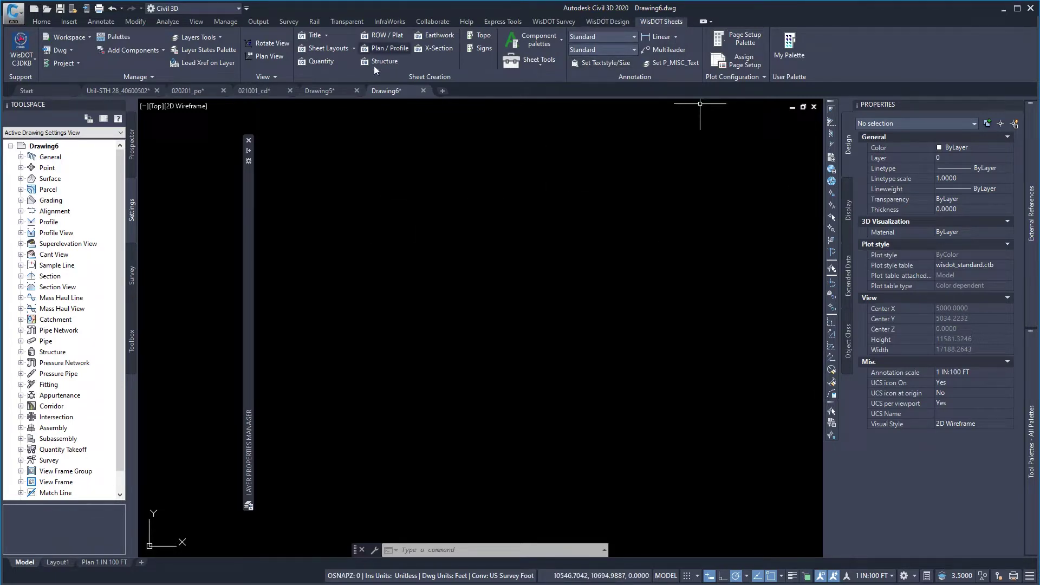
# - Reopen the Traffic Control sheet palettes and review the standard text and dimension tools on Startup Main
pyautogui.click(353, 47)
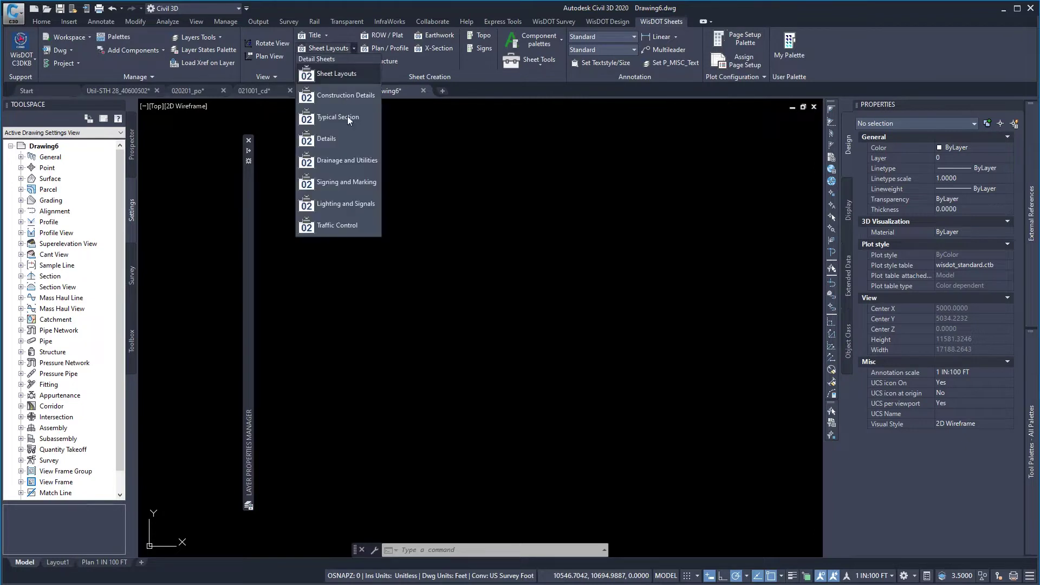
pyautogui.click(348, 223)
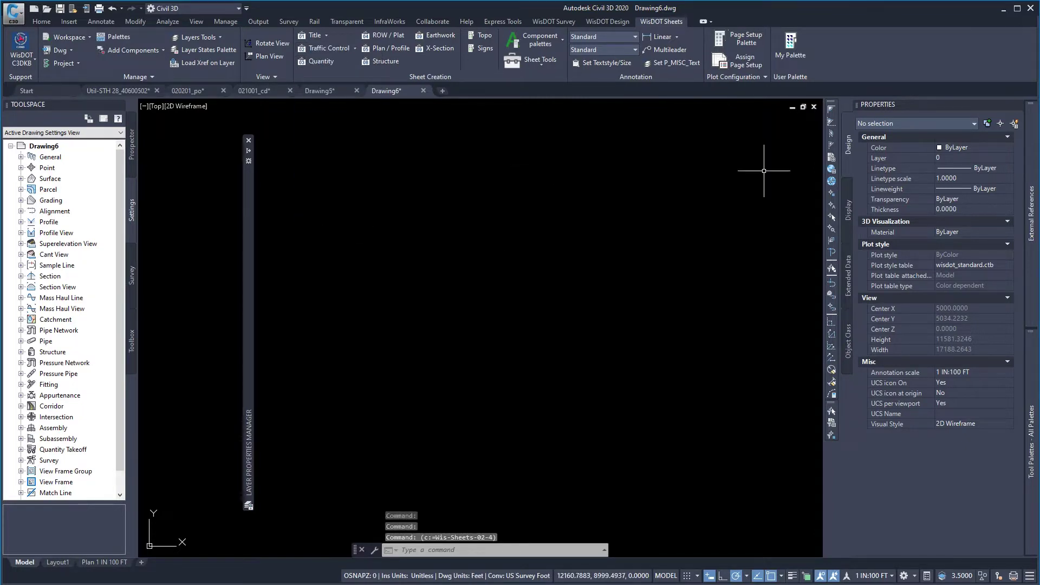
pyautogui.moveTo(1036, 448)
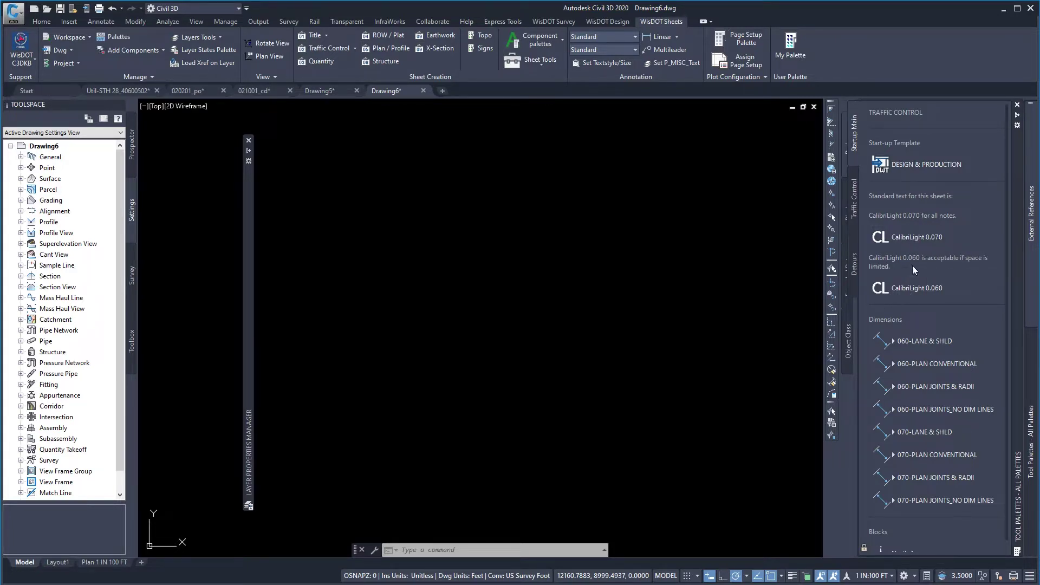
pyautogui.scroll(-1, 941, 347)
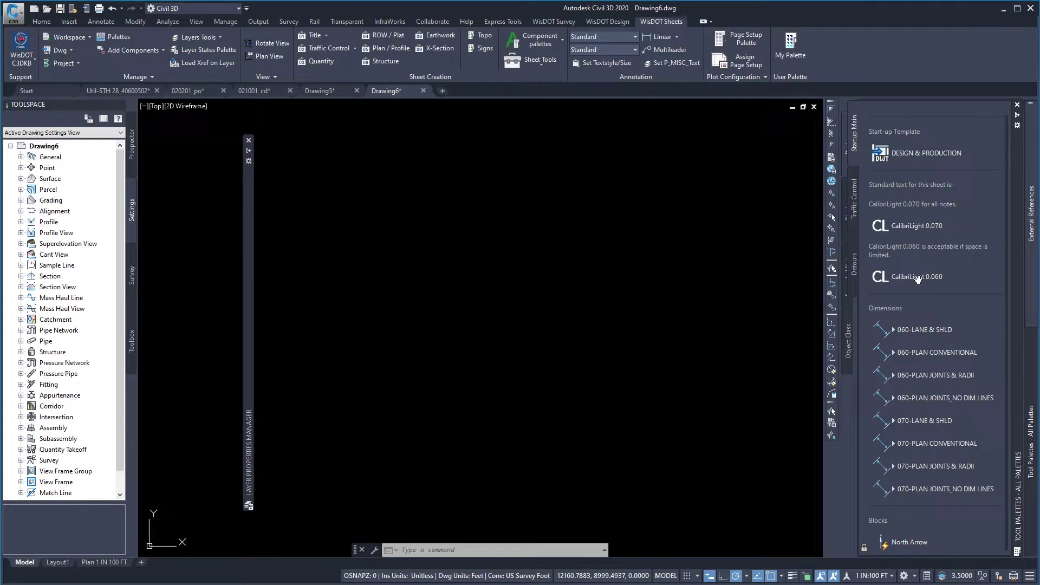
pyautogui.hotkey('ctrl', '1')
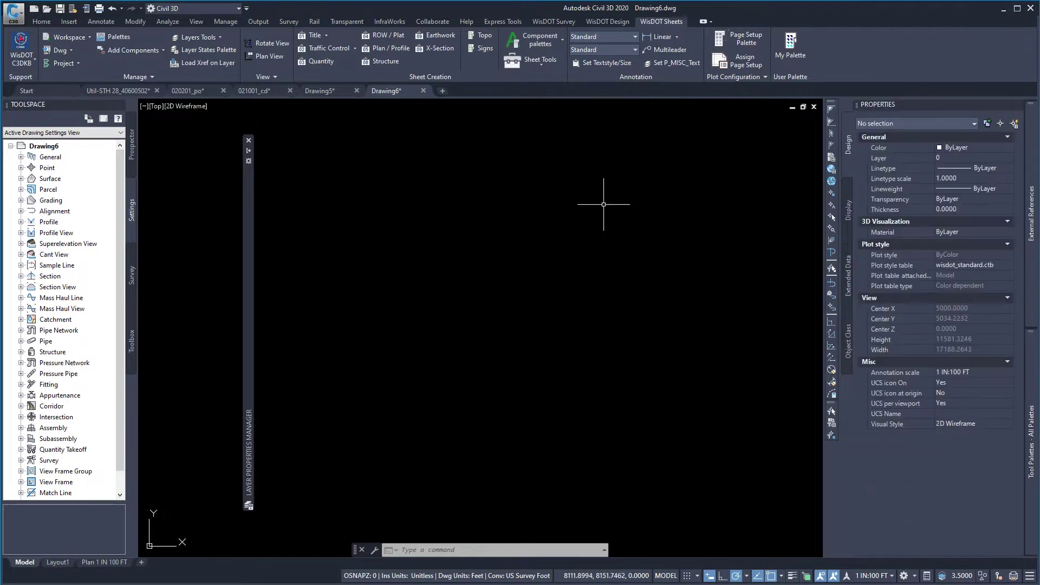
# - Open the Multileaders component palettes and browse the General, Title Sheet and Typical Section multileaders
pyautogui.click(562, 40)
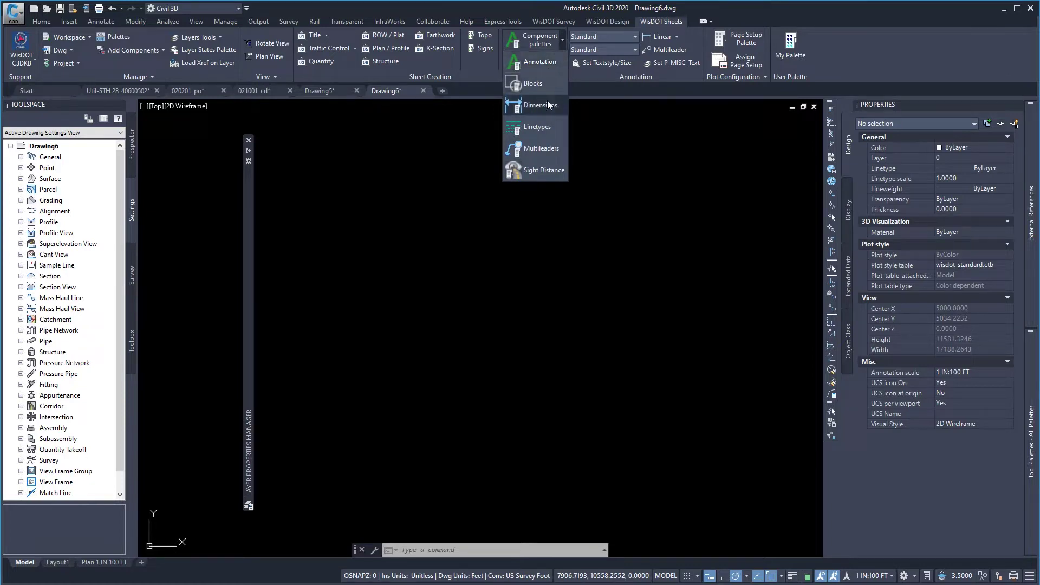
pyautogui.click(533, 151)
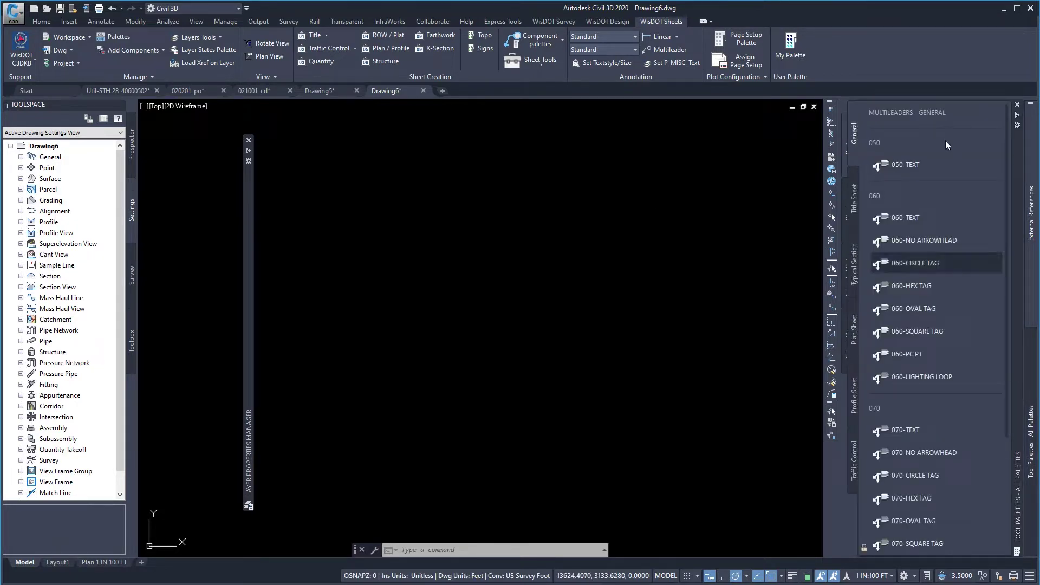
pyautogui.scroll(-3, 942, 358)
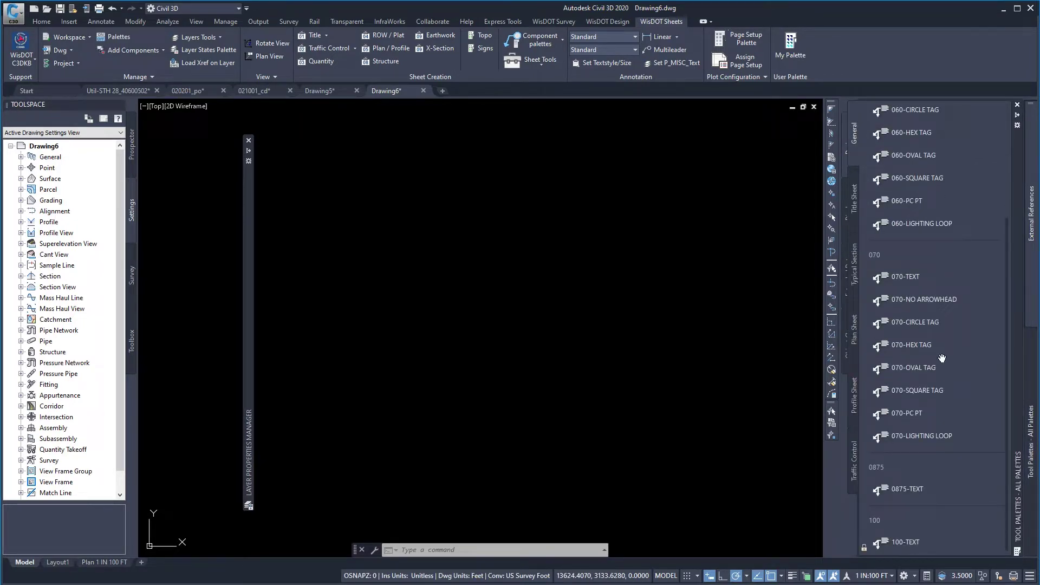
pyautogui.click(855, 216)
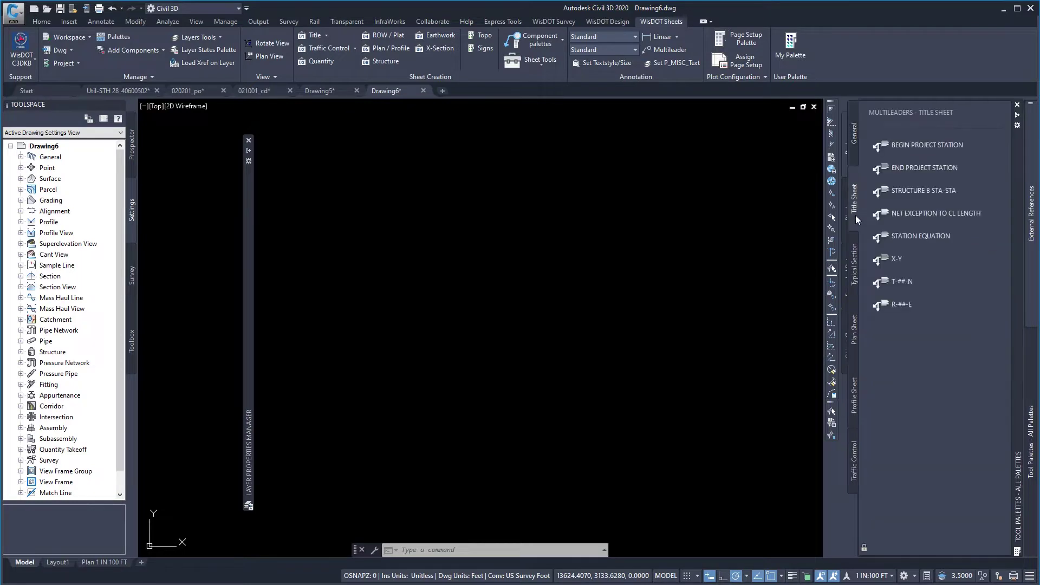
pyautogui.click(854, 280)
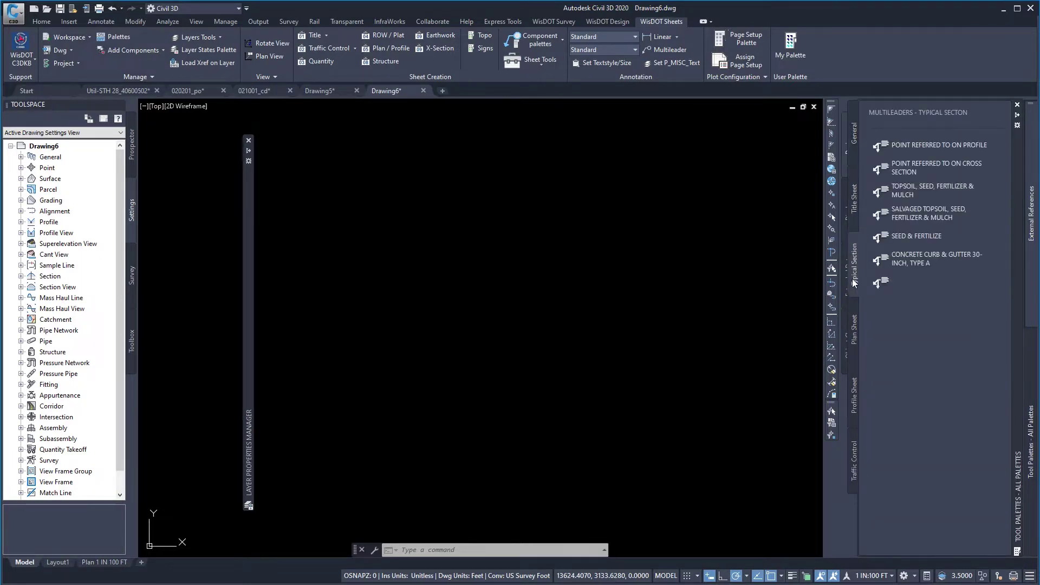
# - Browse the Plan Sheet, Profile Sheet and Traffic Control multileaders
pyautogui.click(853, 349)
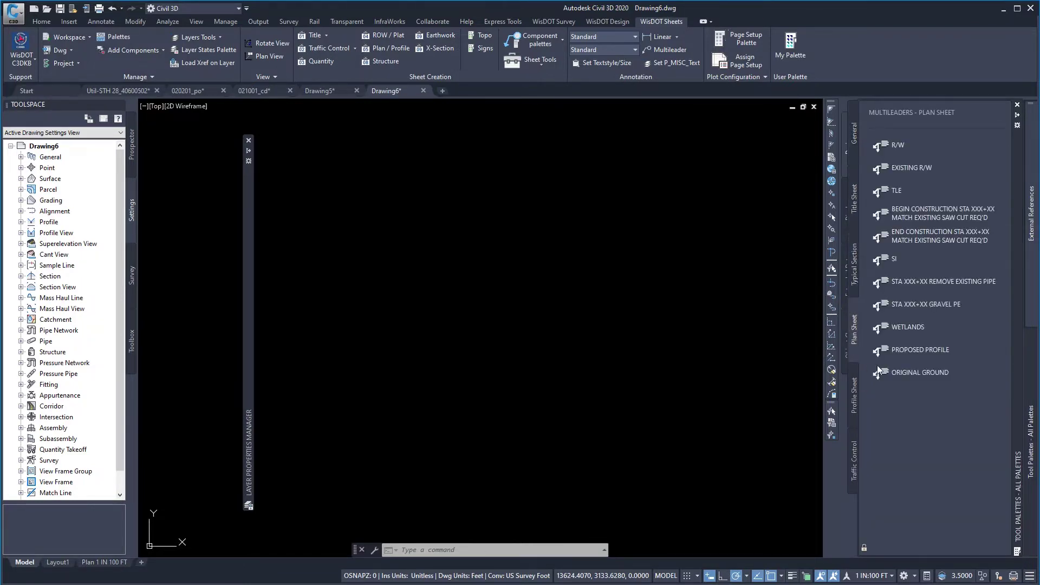
pyautogui.click(853, 409)
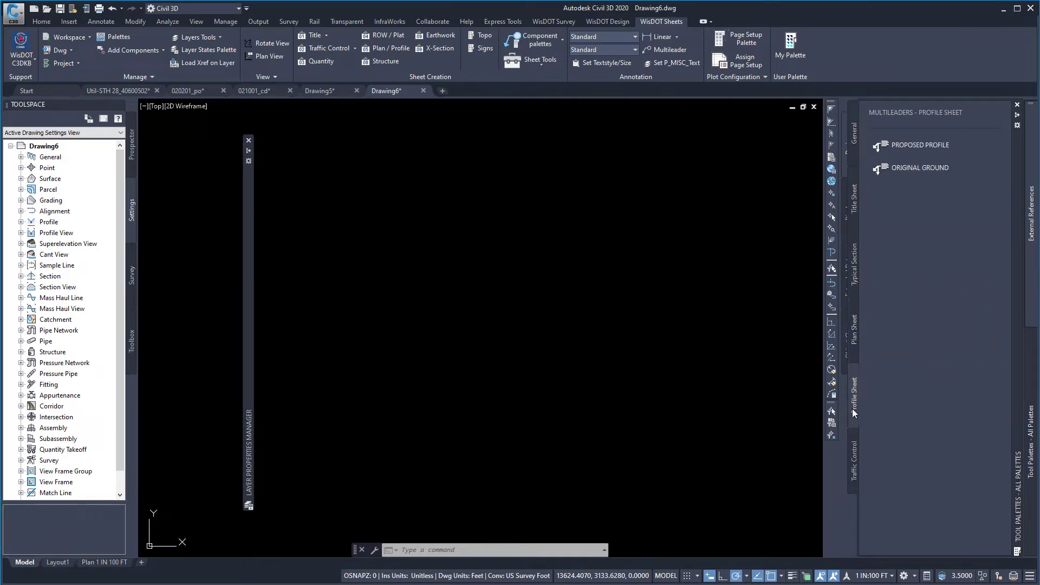
pyautogui.click(854, 457)
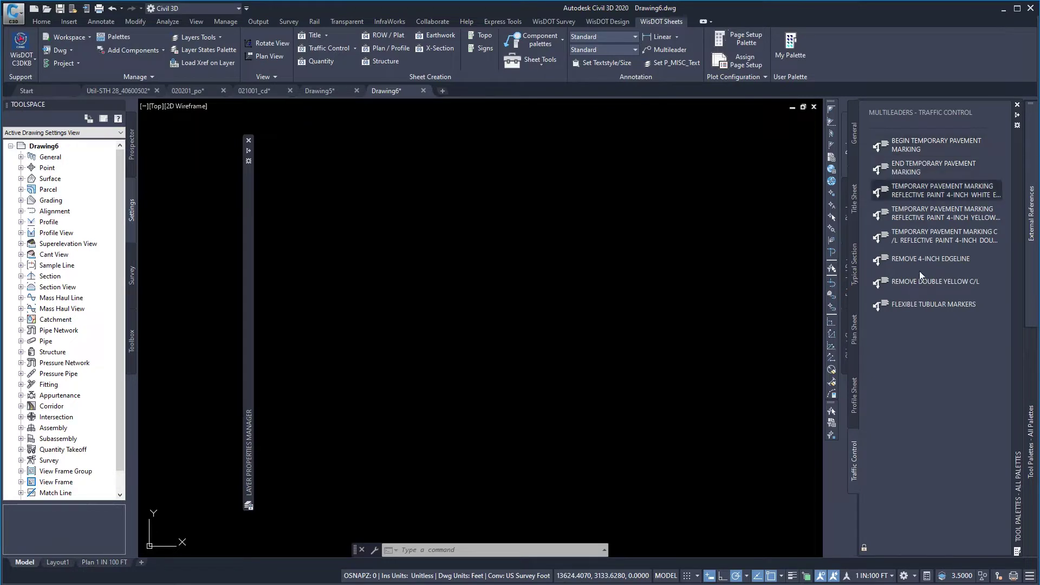
# - Show the Properties palette in place of the multileader palettes
pyautogui.hotkey('ctrl', '1')
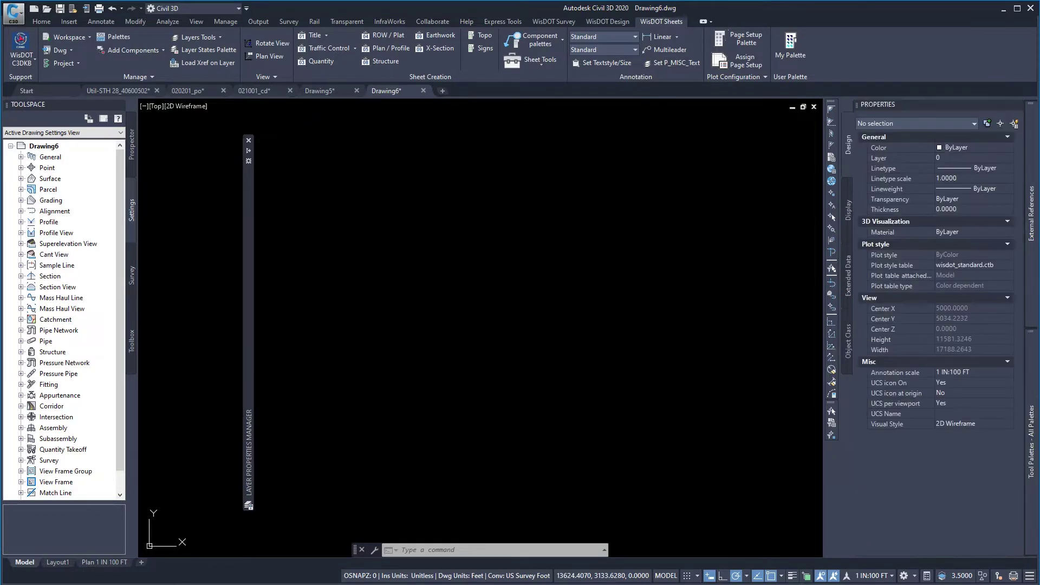
pyautogui.hotkey('ctrl', '1')
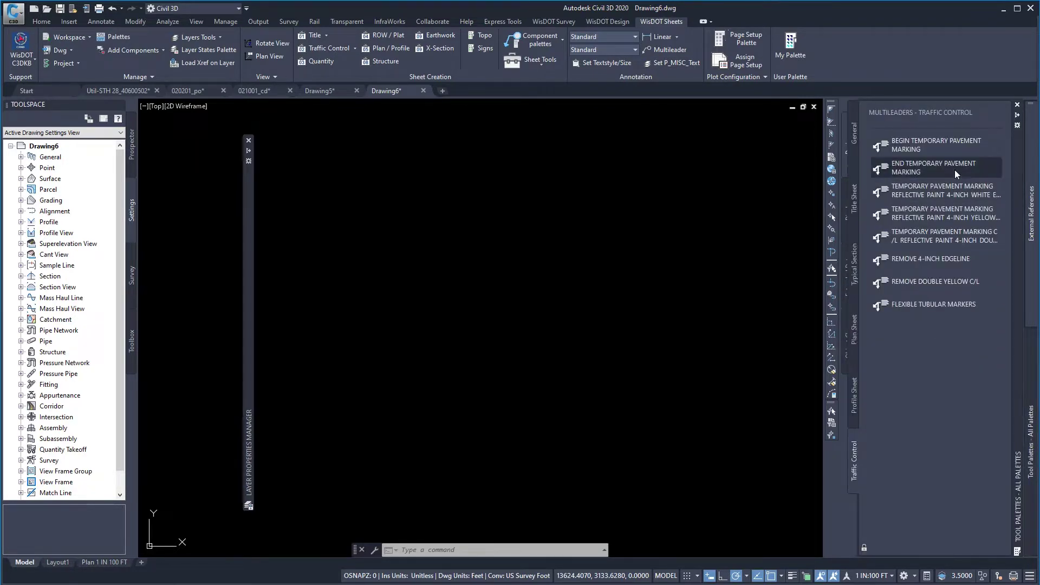
pyautogui.hotkey('ctrl', '1')
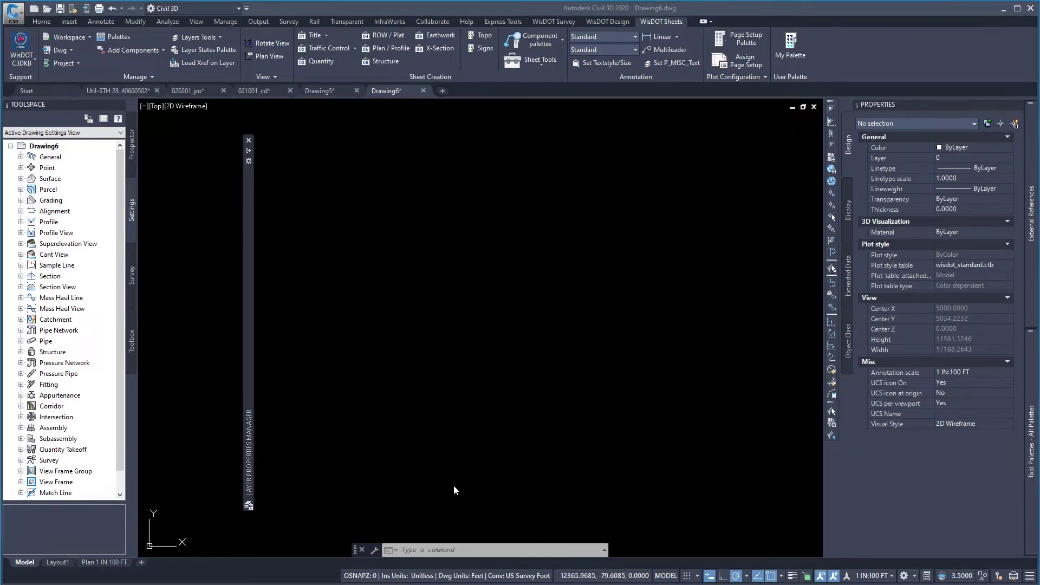
# - Open the Purge tool, review the categories of unused named items and its options, and close it without purging
pyautogui.click(443, 552)
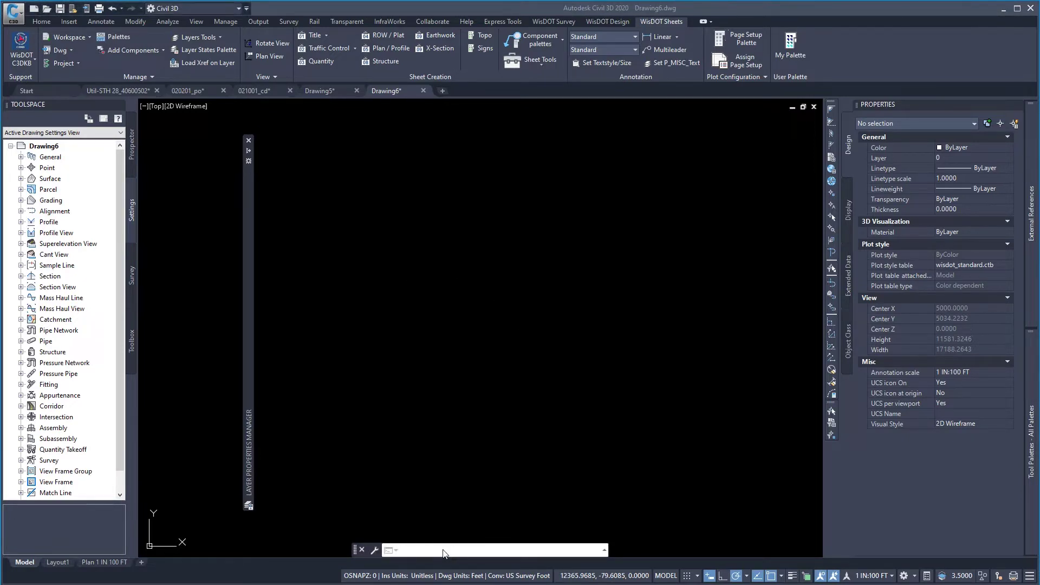
pyautogui.write('purge')
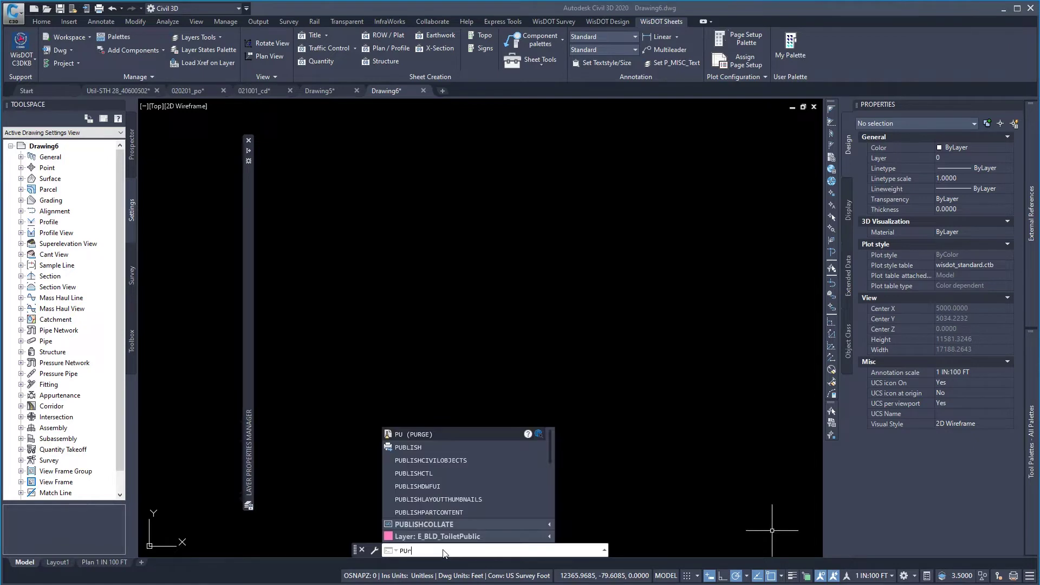
pyautogui.press('Return')
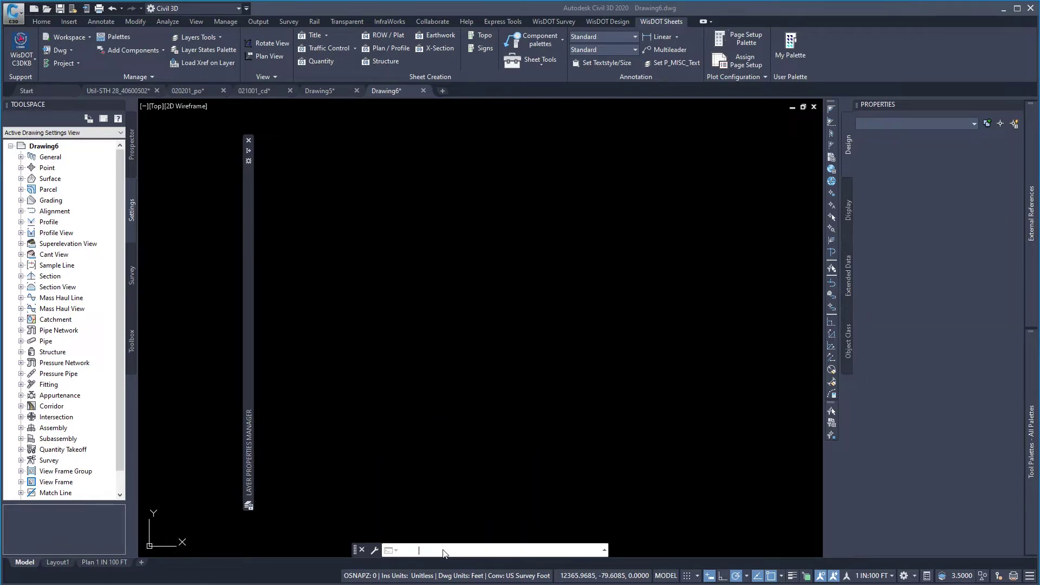
pyautogui.moveTo(576, 78); pyautogui.dragTo(523, 192)
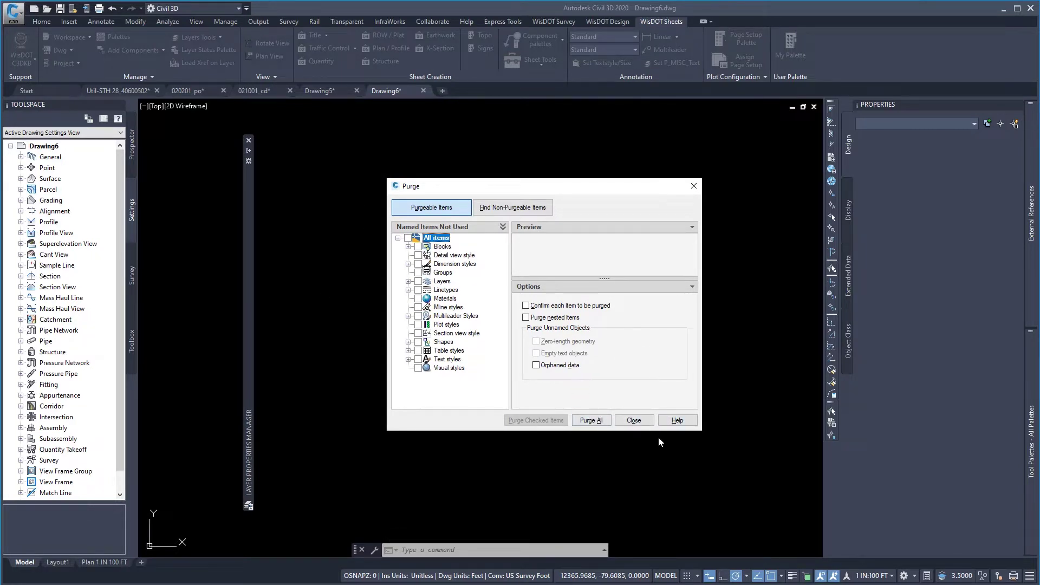
pyautogui.click(634, 420)
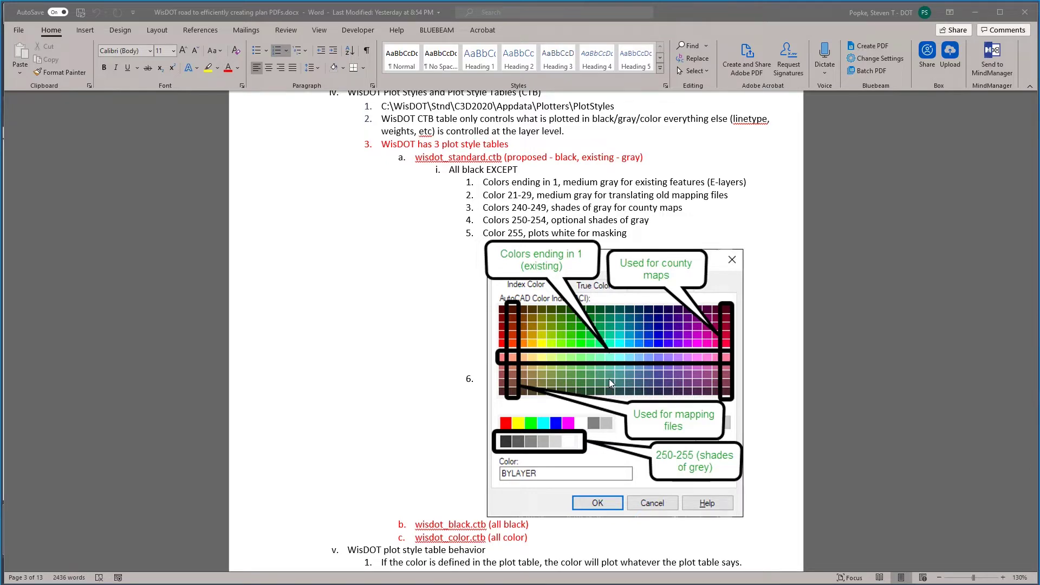
# - Read the Word notes on the WisDOT plot style tables, their behavior, and the example of identical colors plotting differently
pyautogui.scroll(-3, 609, 379)
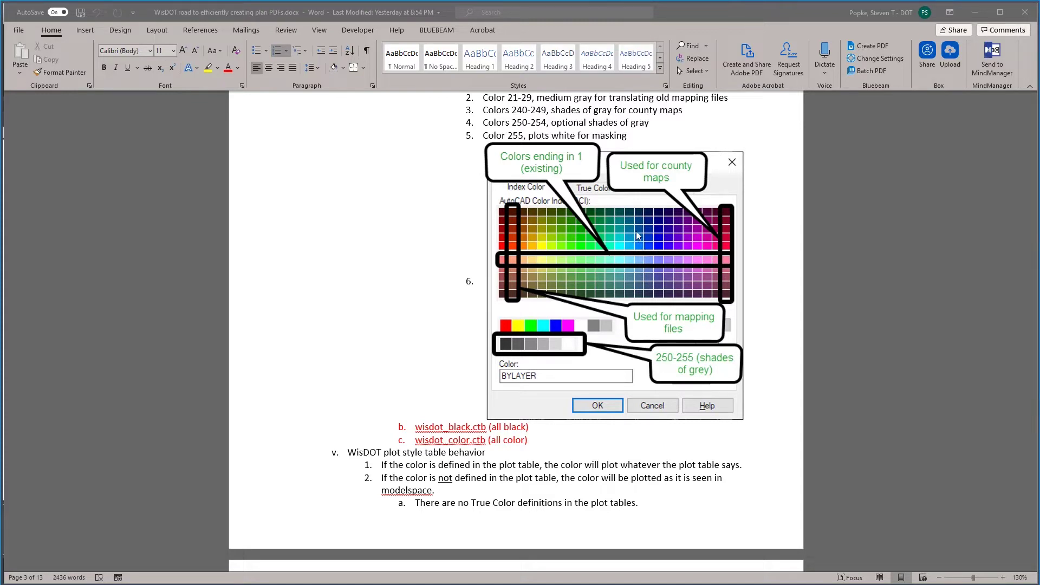
pyautogui.scroll(1, 629, 222)
pyautogui.scroll(-5, 589, 332)
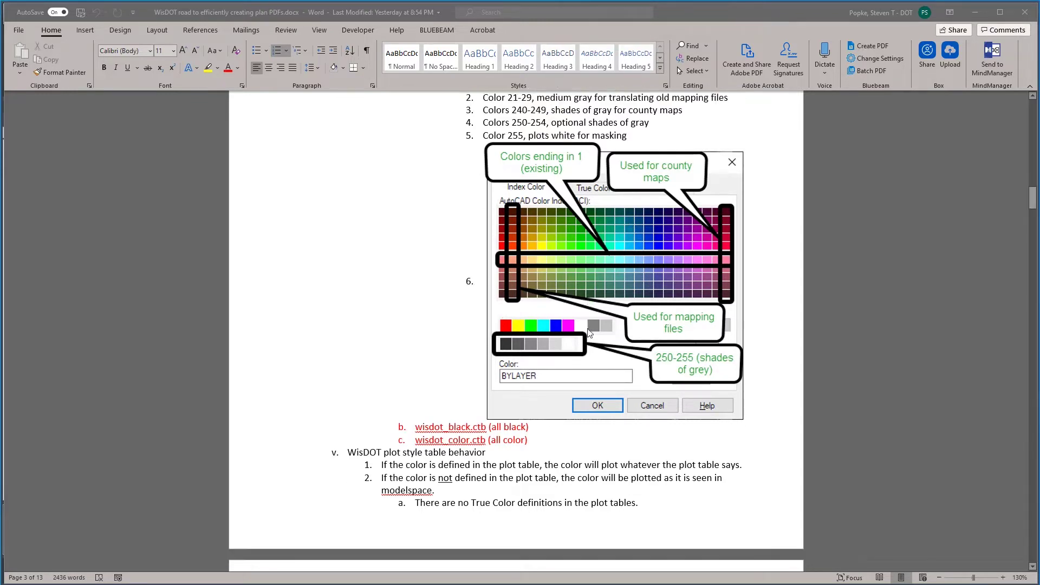
pyautogui.scroll(-6, 589, 332)
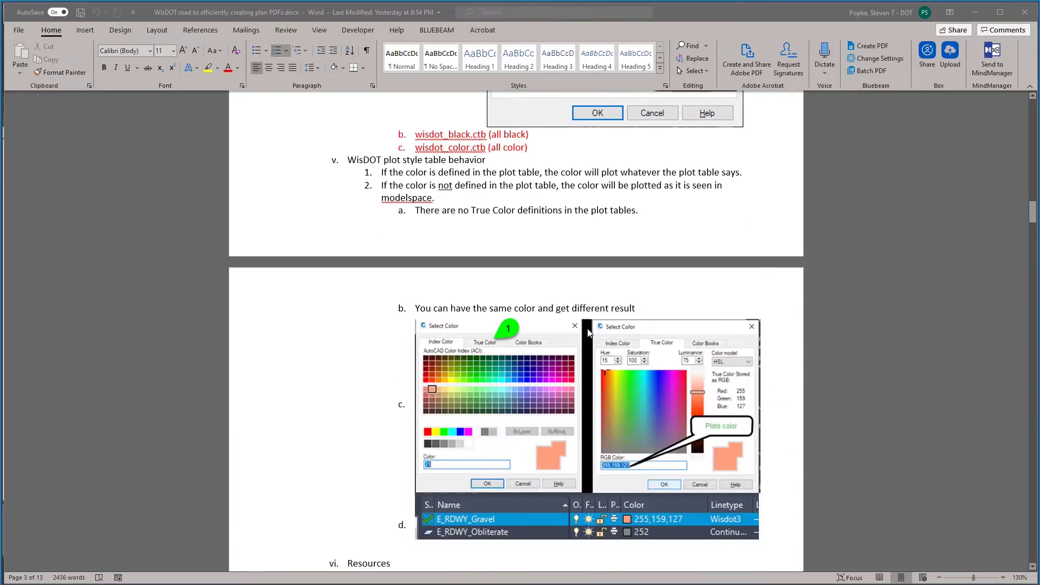
pyautogui.scroll(-1, 589, 332)
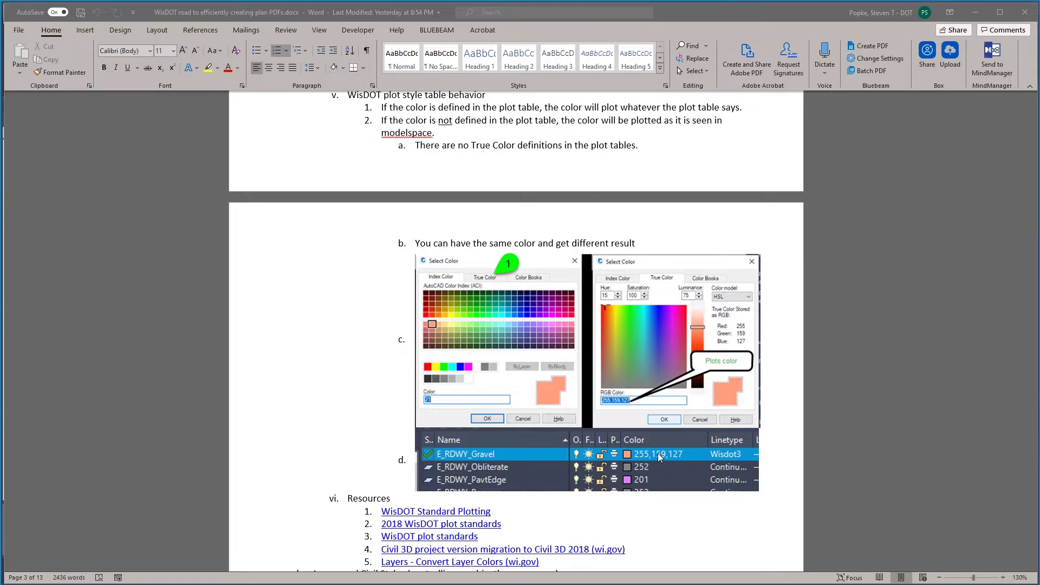
# - Switch to Civil 3D, open the Plot Style Table Settings from the plot options, and review the available default plot style tables
pyautogui.hotkey('alt', 'Tab')
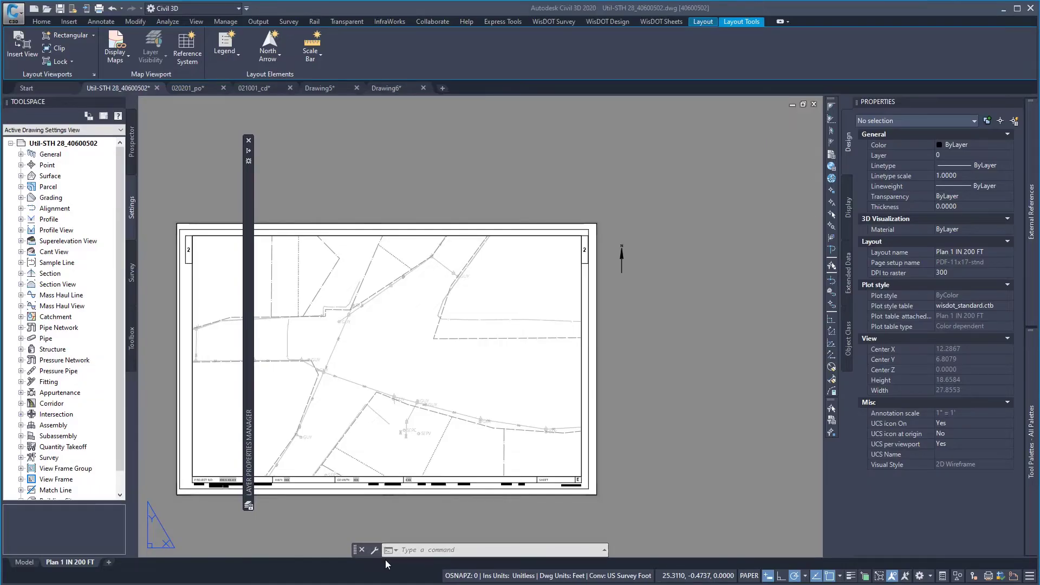
pyautogui.click(375, 549)
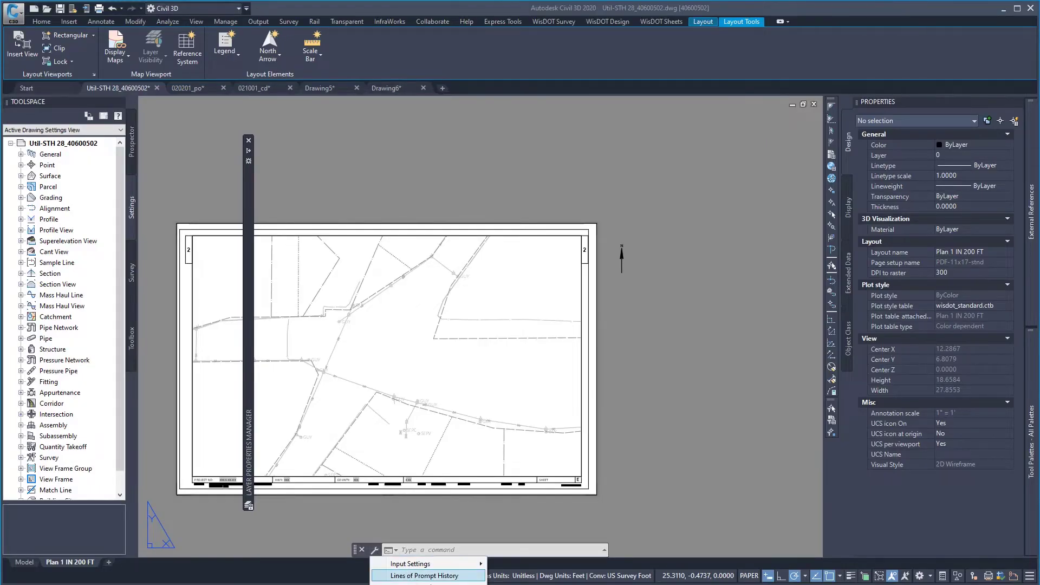
pyautogui.click(403, 584)
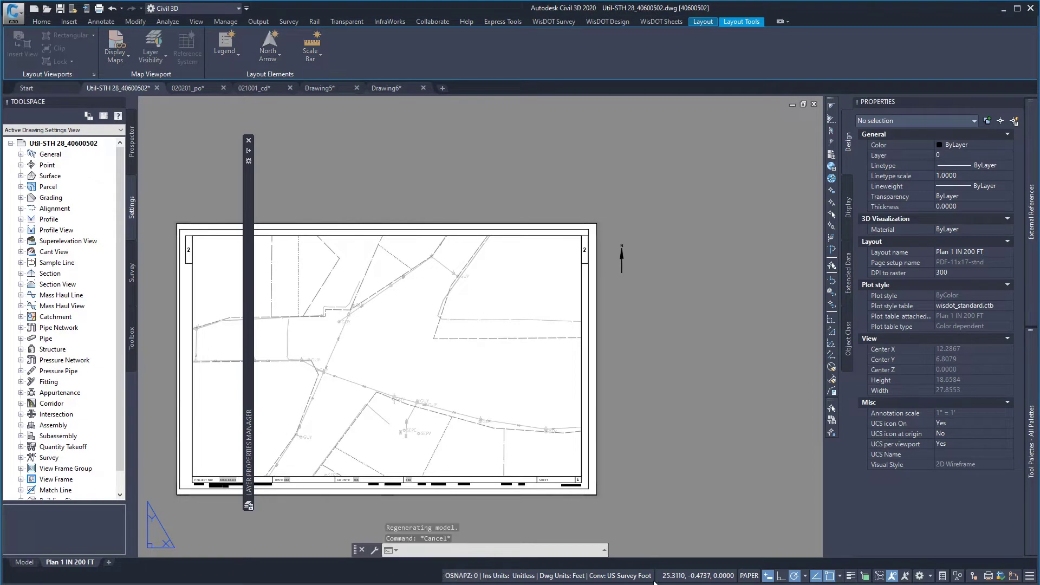
pyautogui.click(439, 248)
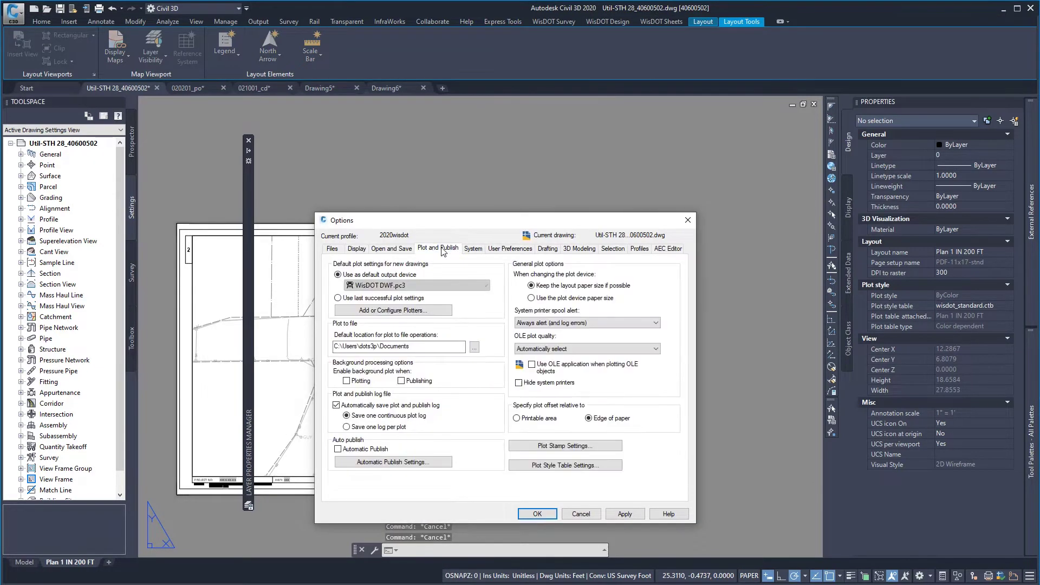
pyautogui.click(560, 467)
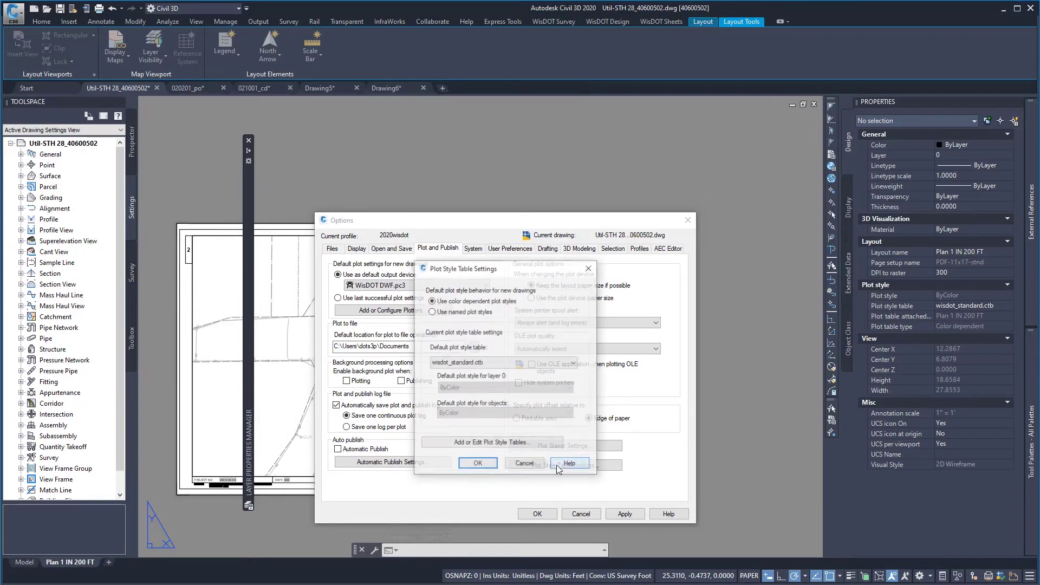
pyautogui.click(476, 362)
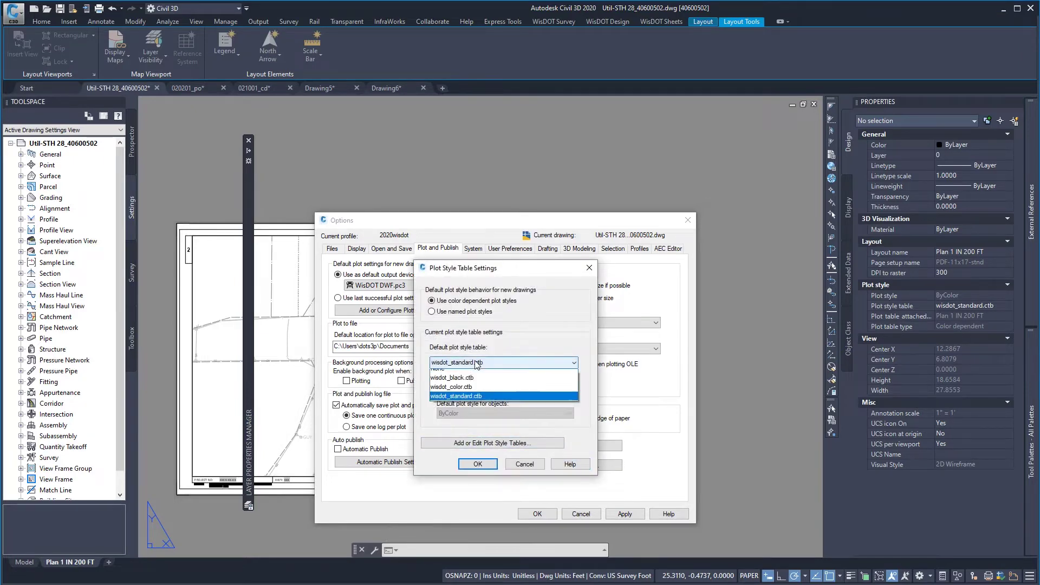
pyautogui.click(488, 403)
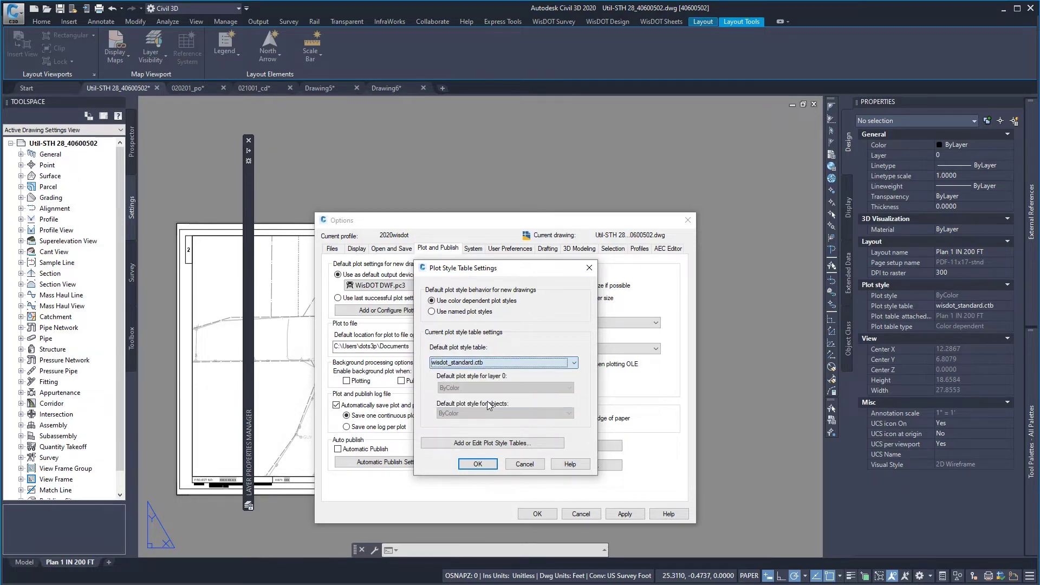
# - Open wisdot_standard.ctb in the Plot Style Table Editor and show its styles in table form
pyautogui.click(495, 443)
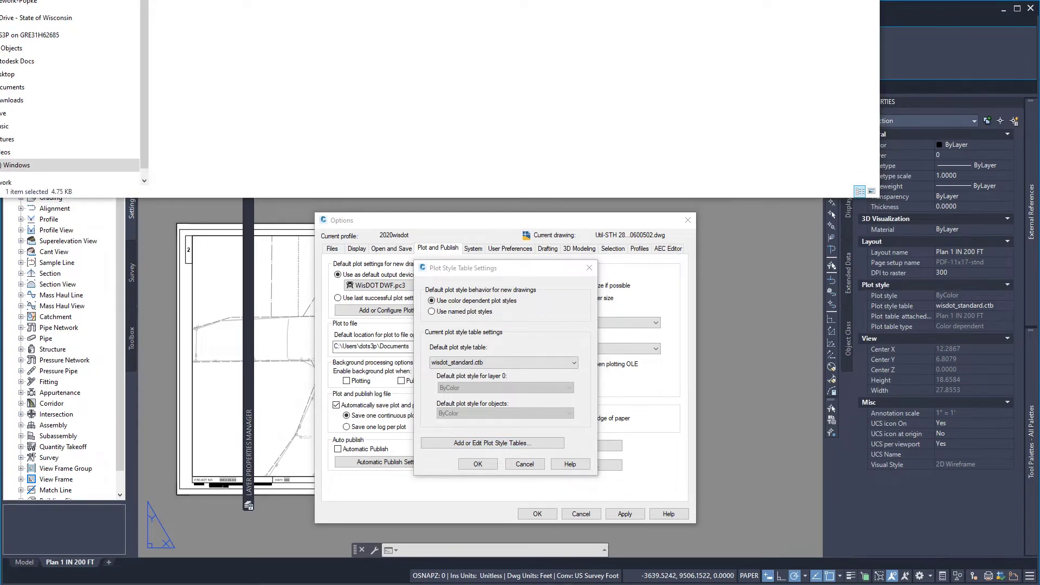
pyautogui.hotkey('alt', 'F4')
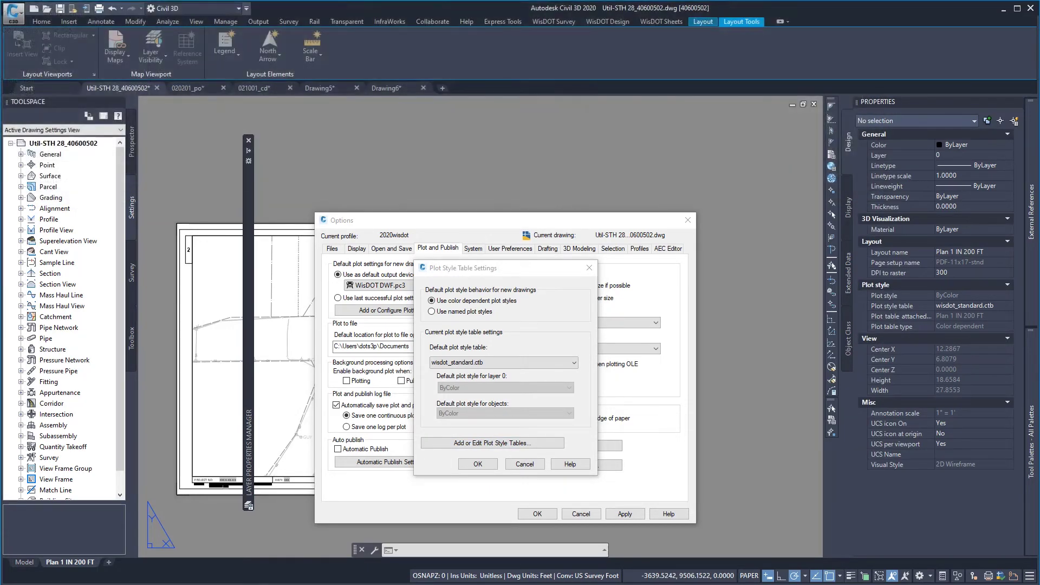
pyautogui.moveTo(1039, 433); pyautogui.dragTo(486, 148)
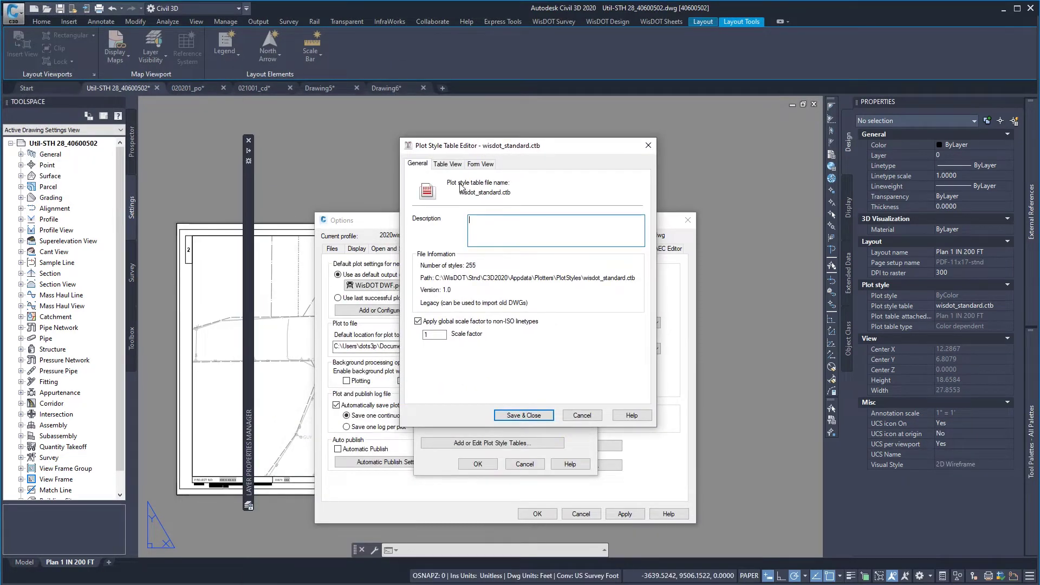
pyautogui.click(443, 166)
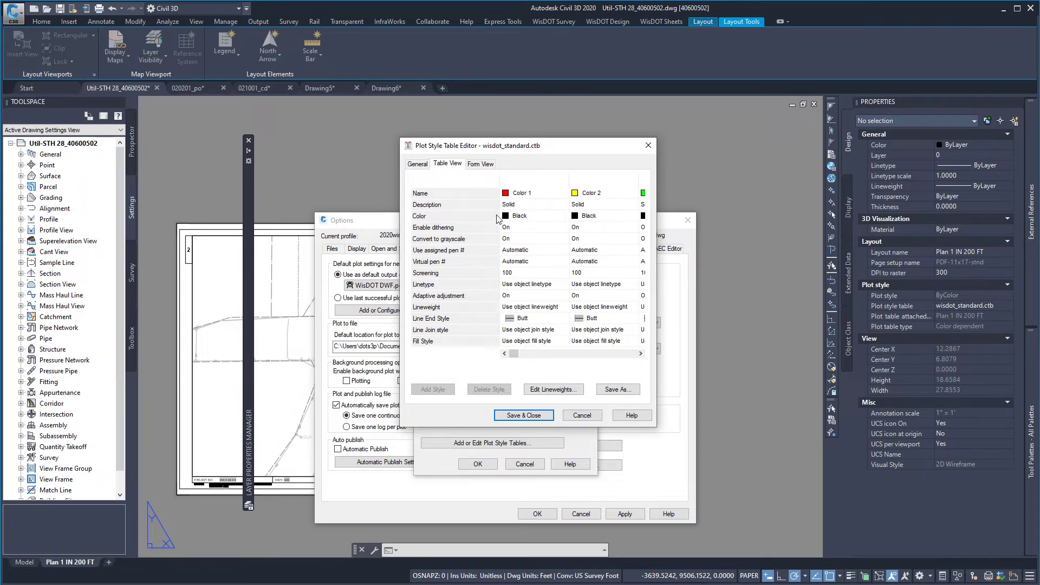
# - Inspect the true color and index color choices for Color 1's plotted color, and cancel the color selection
pyautogui.click(518, 218)
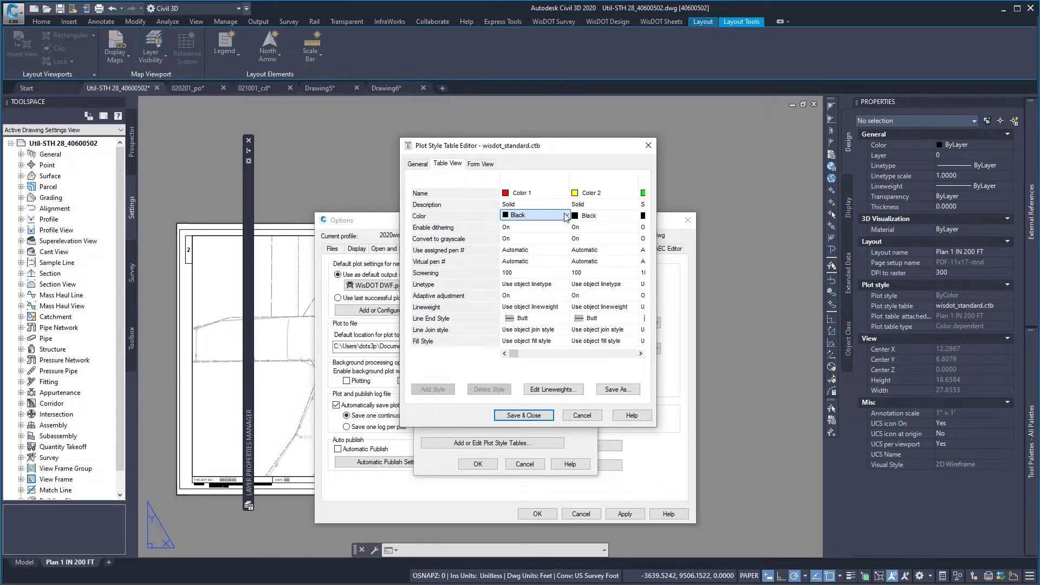
pyautogui.click(566, 218)
pyautogui.click(529, 298)
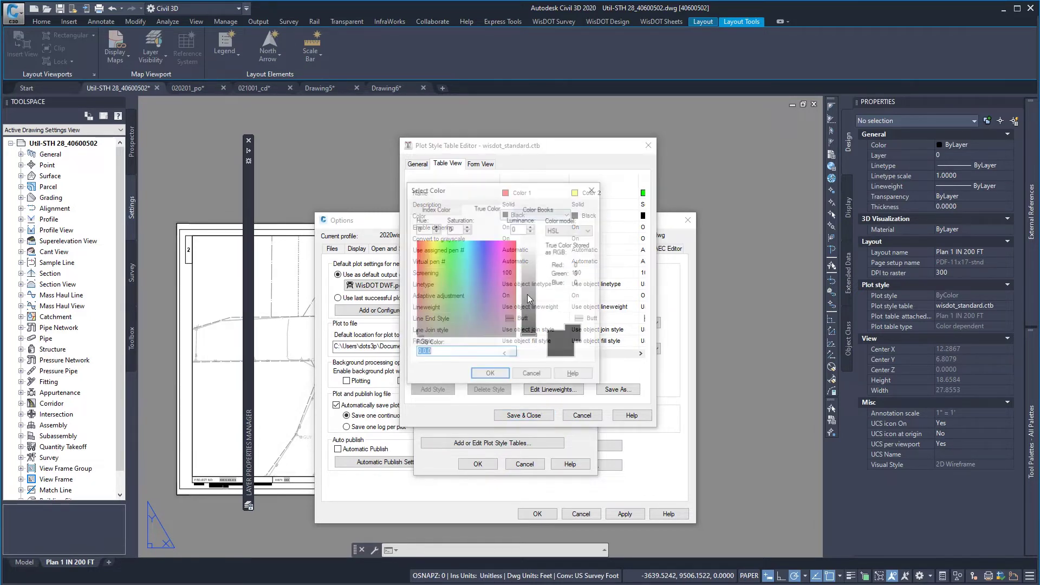
pyautogui.click(436, 210)
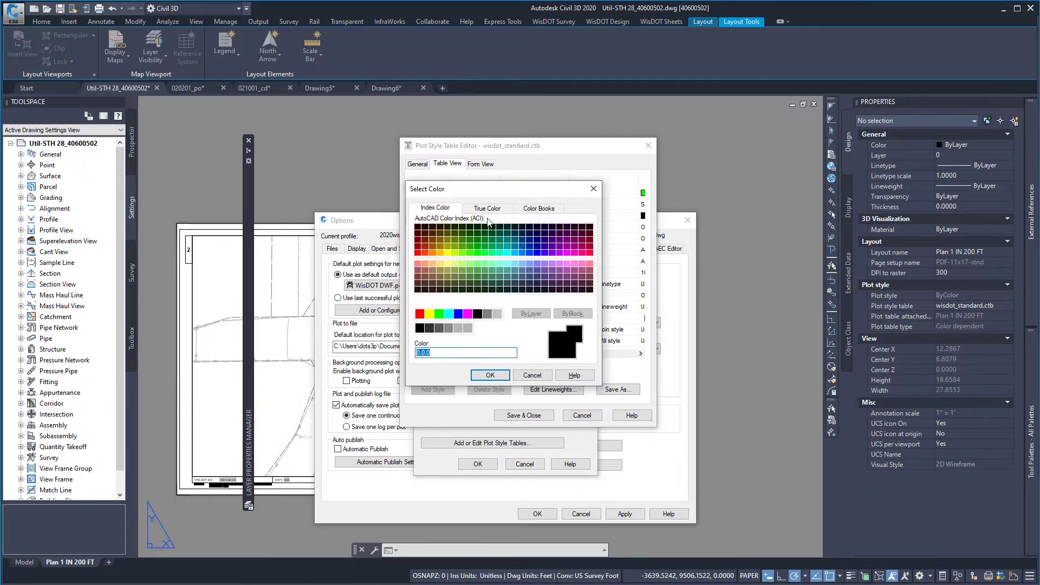
pyautogui.click(532, 376)
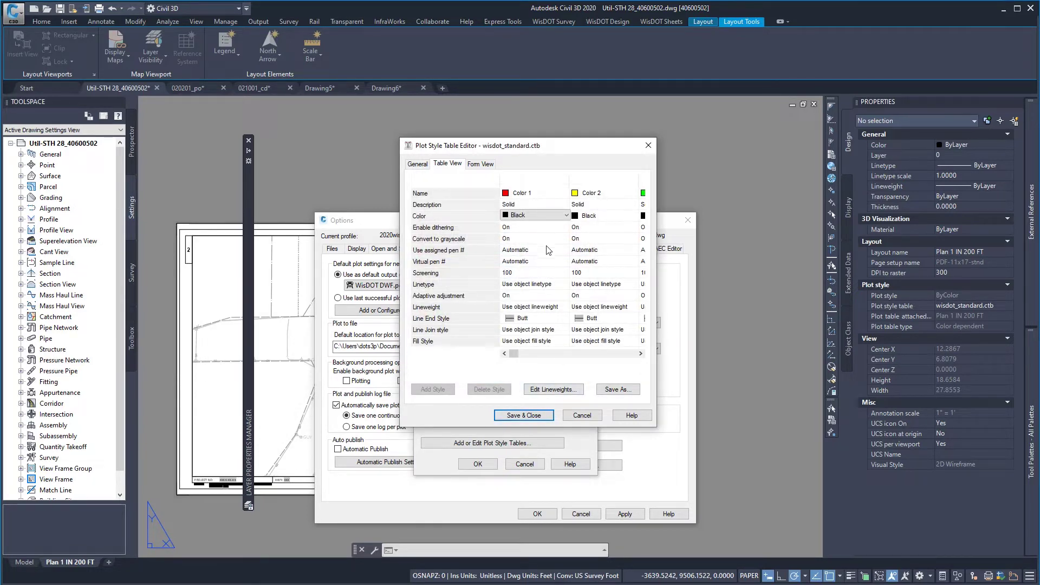
# - Examine the plotted color settings in wisdot_standard.ctb from Color 1 through the Color 230 range
pyautogui.click(639, 355)
pyautogui.click(640, 355)
pyautogui.click(641, 355)
pyautogui.click(642, 355)
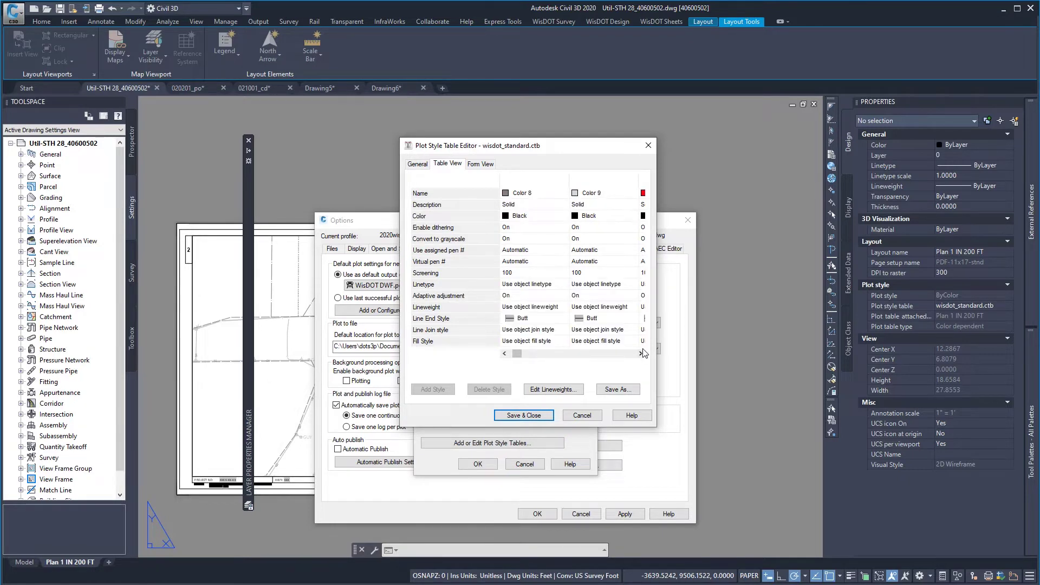
pyautogui.click(641, 354)
pyautogui.click(640, 354)
pyautogui.click(641, 353)
pyautogui.click(640, 353)
pyautogui.click(641, 353)
pyautogui.moveTo(523, 356); pyautogui.dragTo(623, 365)
pyautogui.click(641, 354)
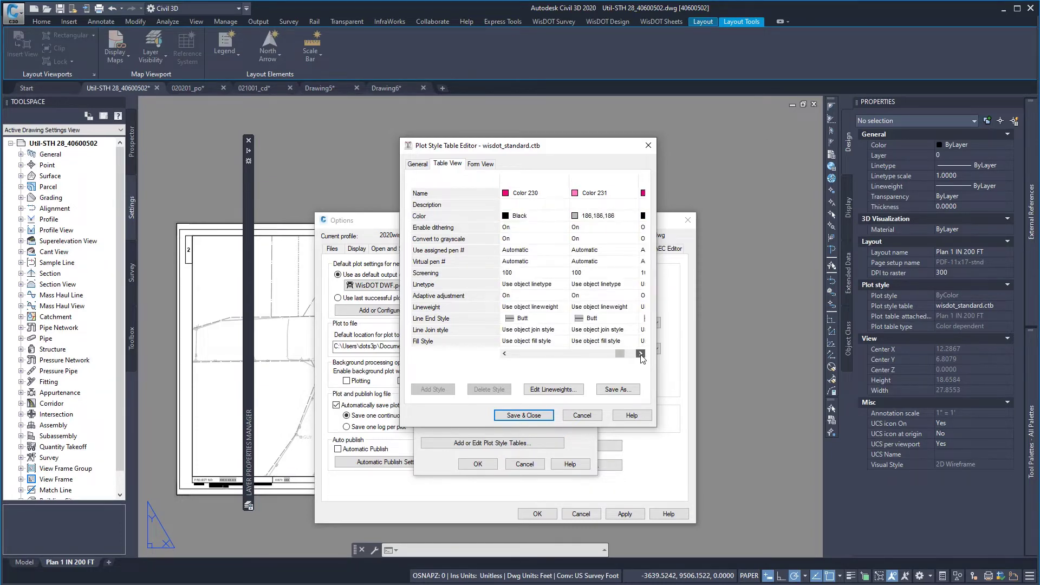
# - Examine the plot settings of the county map colors from Color 240 and the grays through Color 254, and return to Color 1
pyautogui.click(641, 354)
pyautogui.click(641, 354)
pyautogui.click(641, 354)
pyautogui.click(641, 354)
pyautogui.click(641, 353)
pyautogui.click(641, 354)
pyautogui.click(641, 354)
pyautogui.click(641, 353)
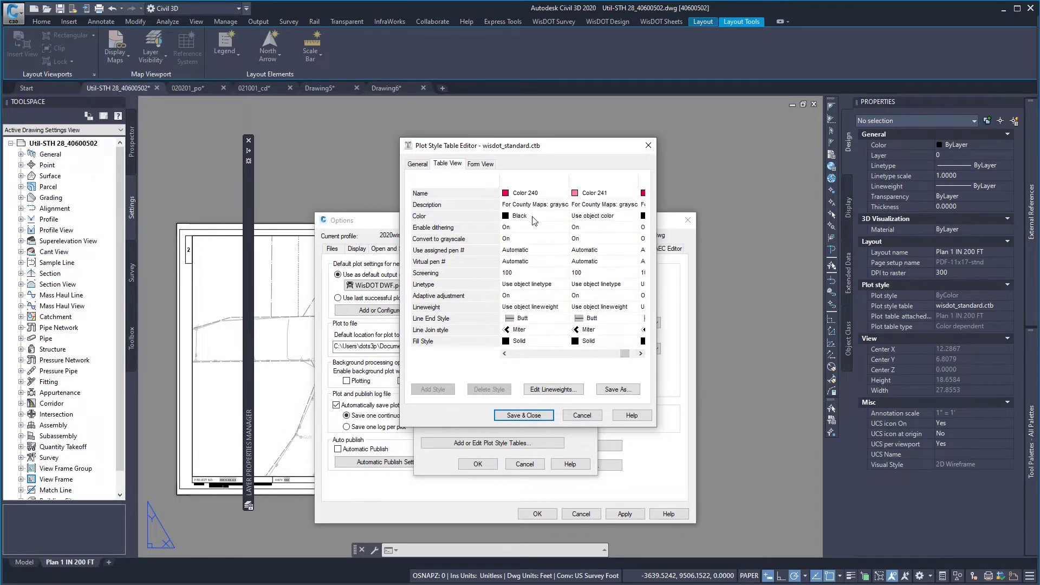
pyautogui.click(641, 354)
pyautogui.click(641, 354)
pyautogui.click(641, 354)
pyautogui.click(641, 354)
pyautogui.click(641, 354)
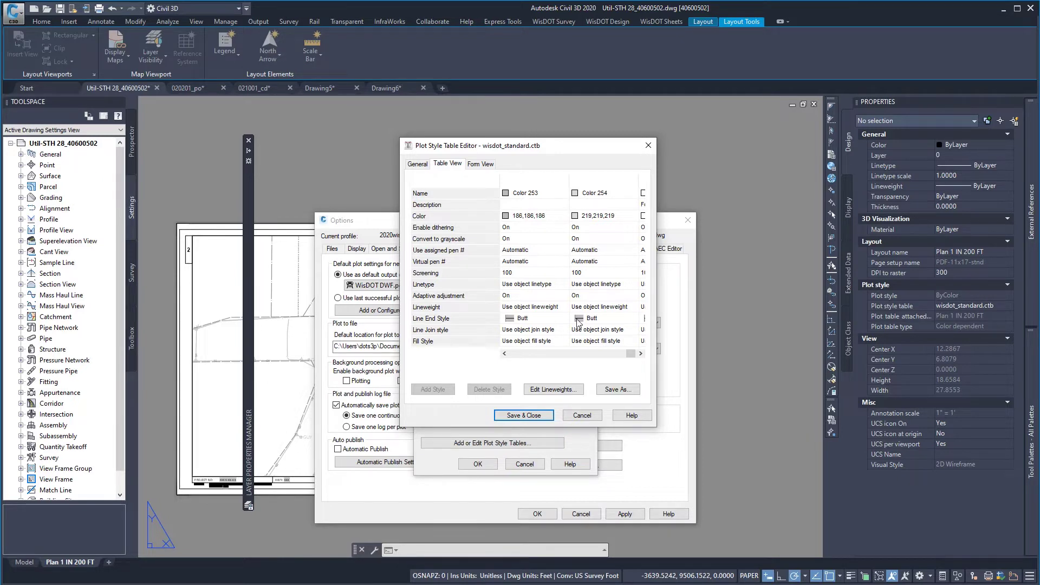
pyautogui.moveTo(630, 354); pyautogui.dragTo(489, 362)
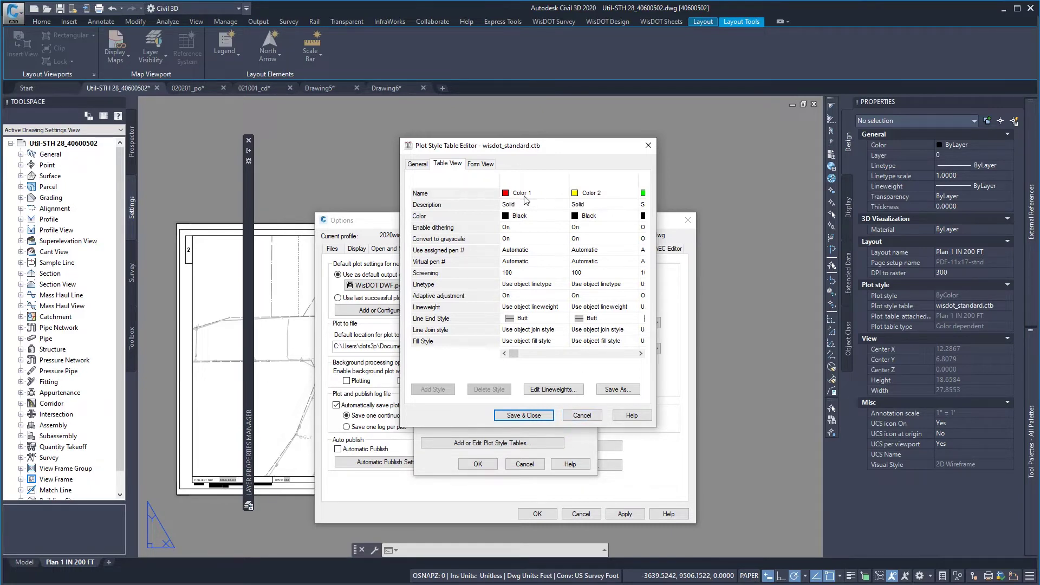
# - Open the Layer Properties Manager and examine the color assignments of the existing layers, from alignment to drainage
pyautogui.moveTo(514, 353)
pyautogui.mouseDown()
pyautogui.moveTo(641, 356)
pyautogui.moveTo(514, 361)
pyautogui.mouseUp()
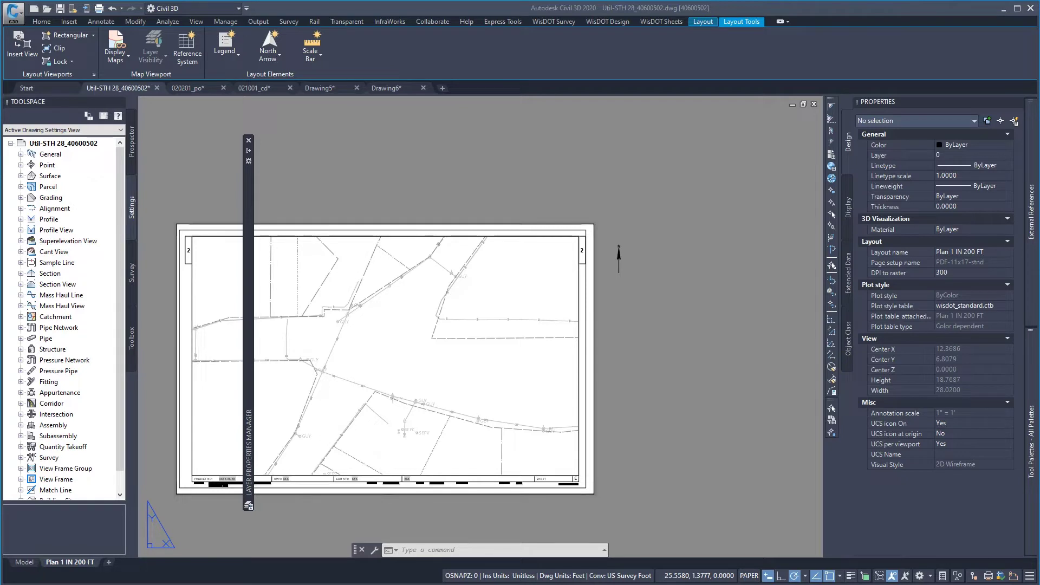
pyautogui.click(249, 151)
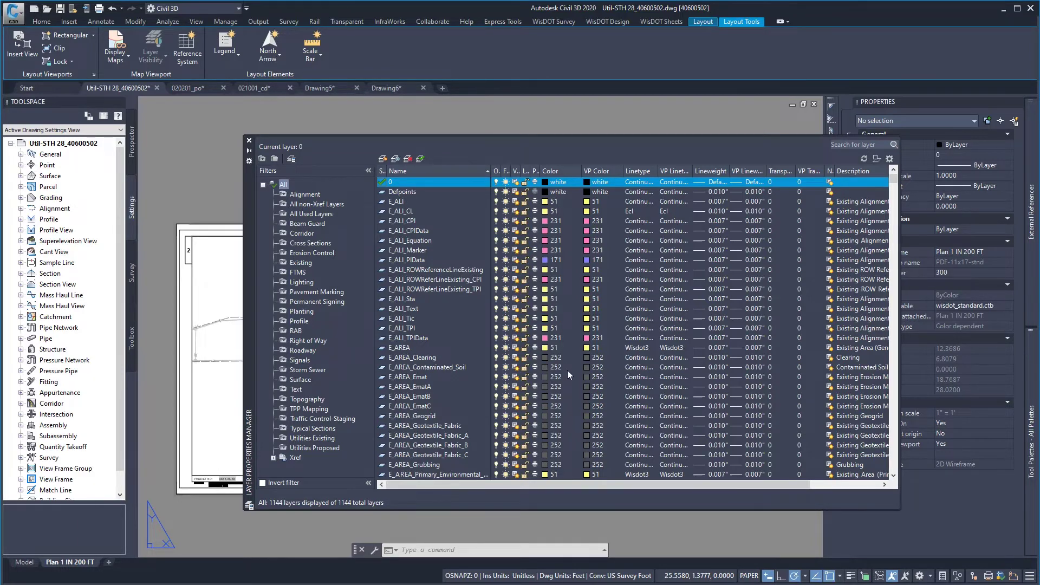
pyautogui.scroll(-4, 567, 338)
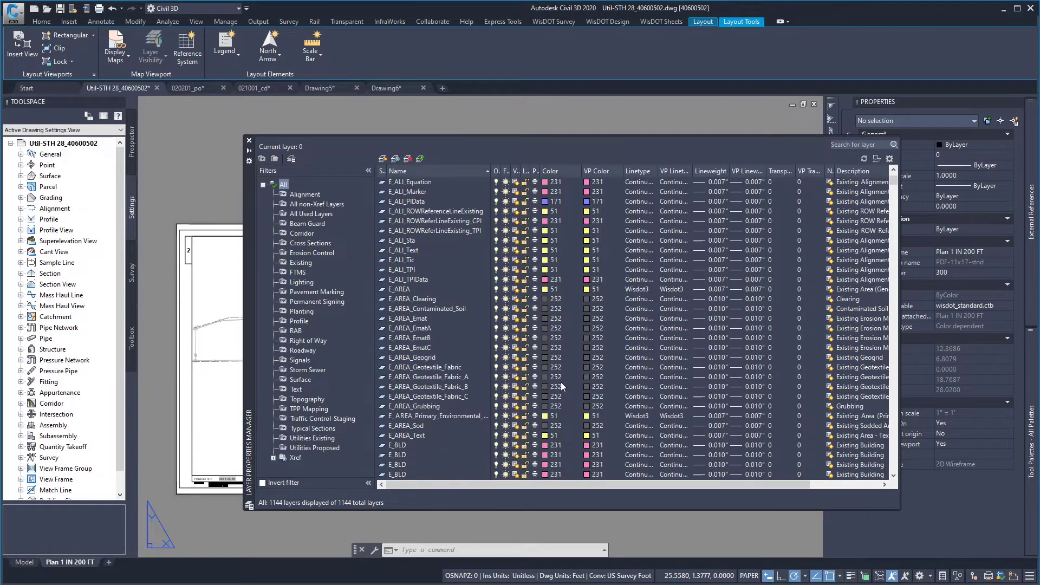
pyautogui.scroll(-7, 560, 382)
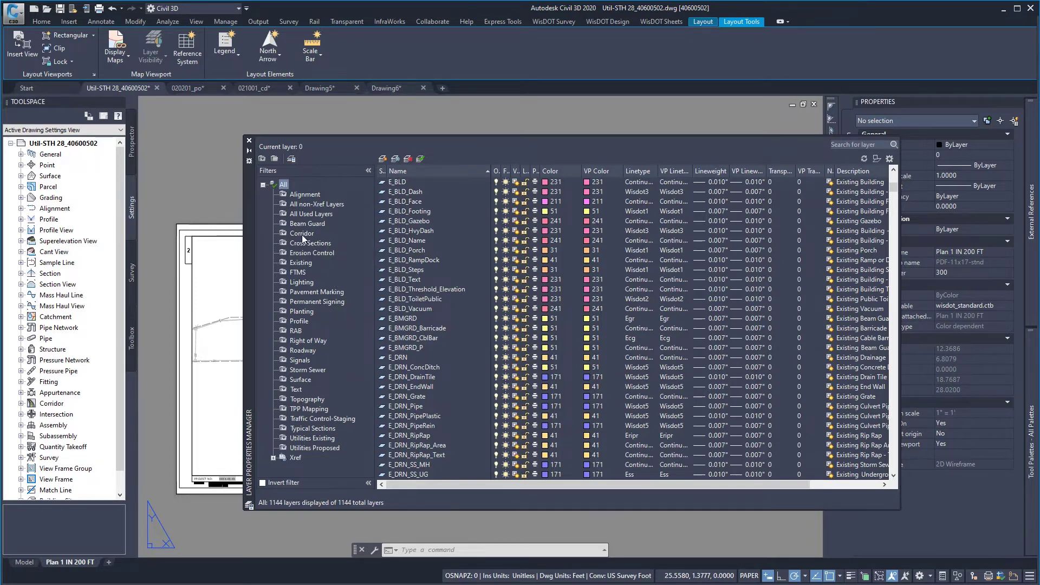
# - Filter the layer list to Roadway, examine the proposed layers' colors, and return to the full layer list
pyautogui.click(303, 351)
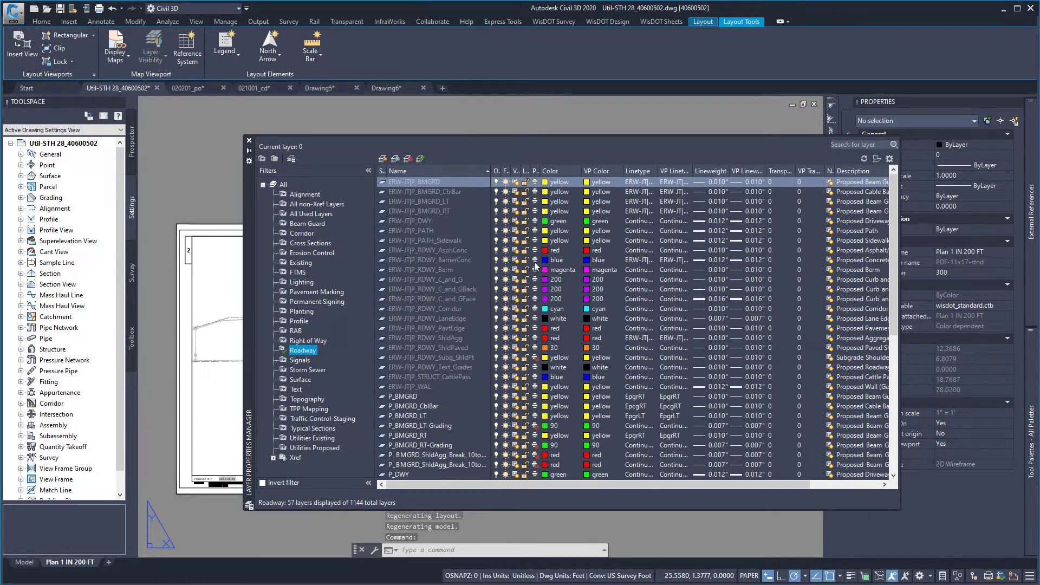
pyautogui.scroll(-1, 574, 363)
pyautogui.scroll(-8, 574, 366)
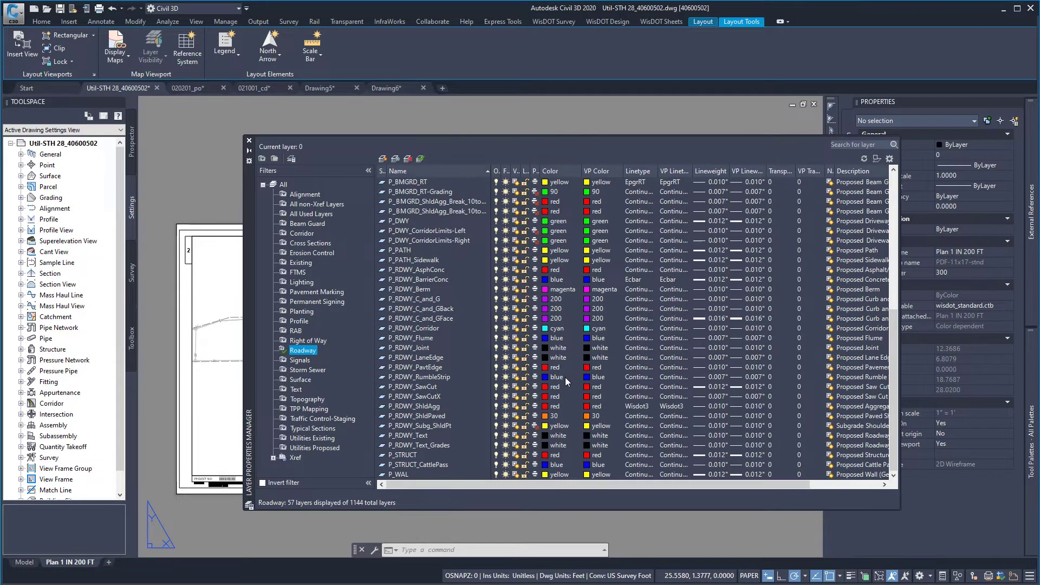
pyautogui.scroll(5, 564, 377)
pyautogui.scroll(-1, 563, 313)
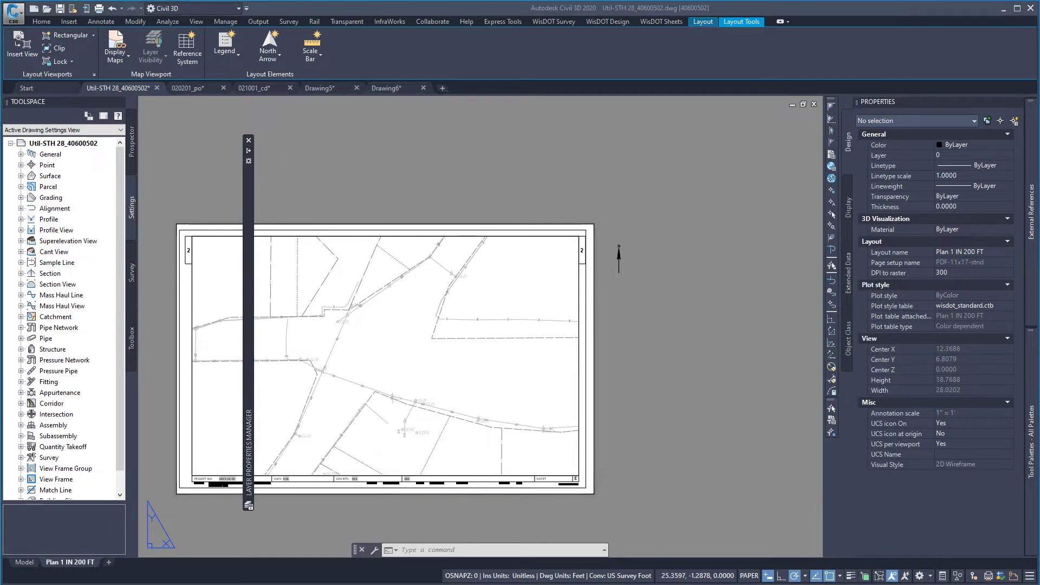
pyautogui.click(282, 185)
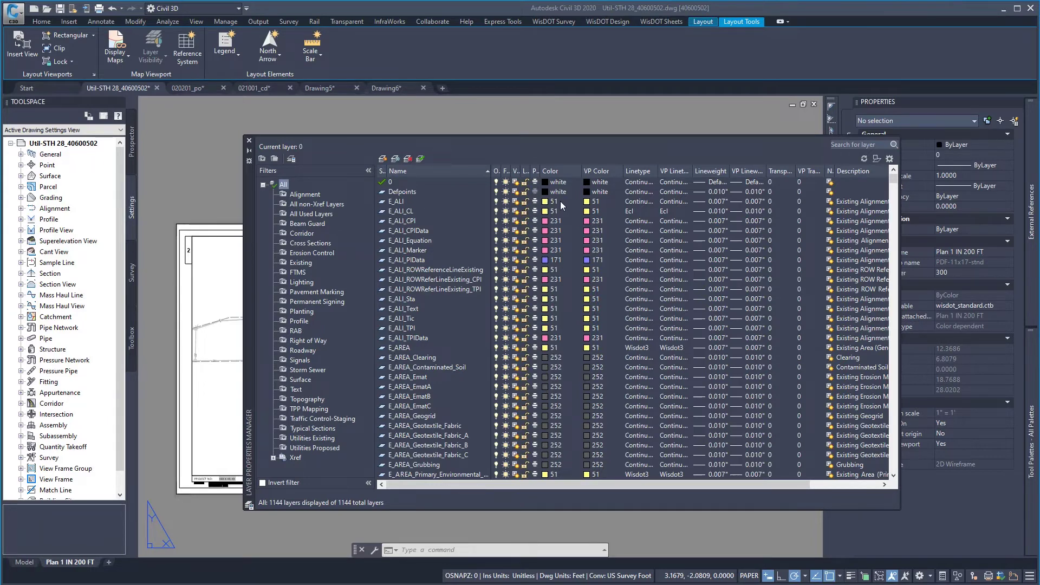
pyautogui.click(249, 150)
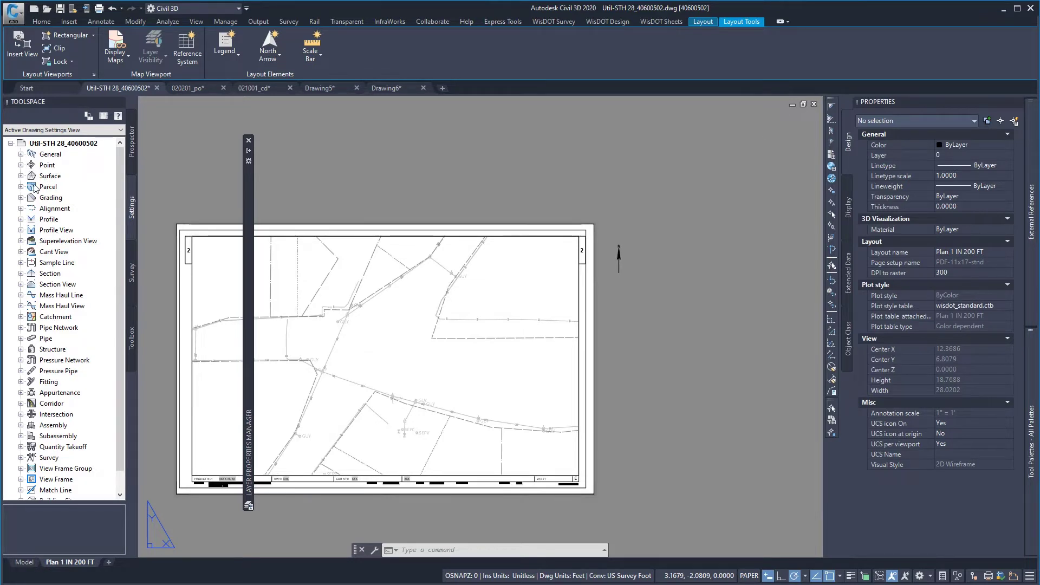
# - Inspect the component layers and display settings of the ALI Existing alignment style, and close it without changes
pyautogui.click(20, 208)
pyautogui.click(31, 219)
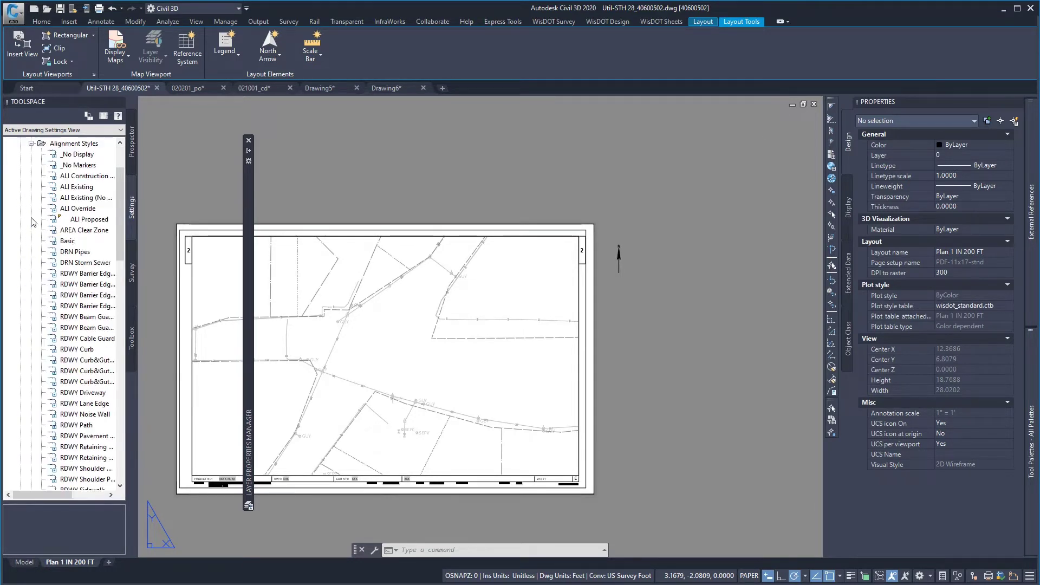
pyautogui.rightClick(76, 190)
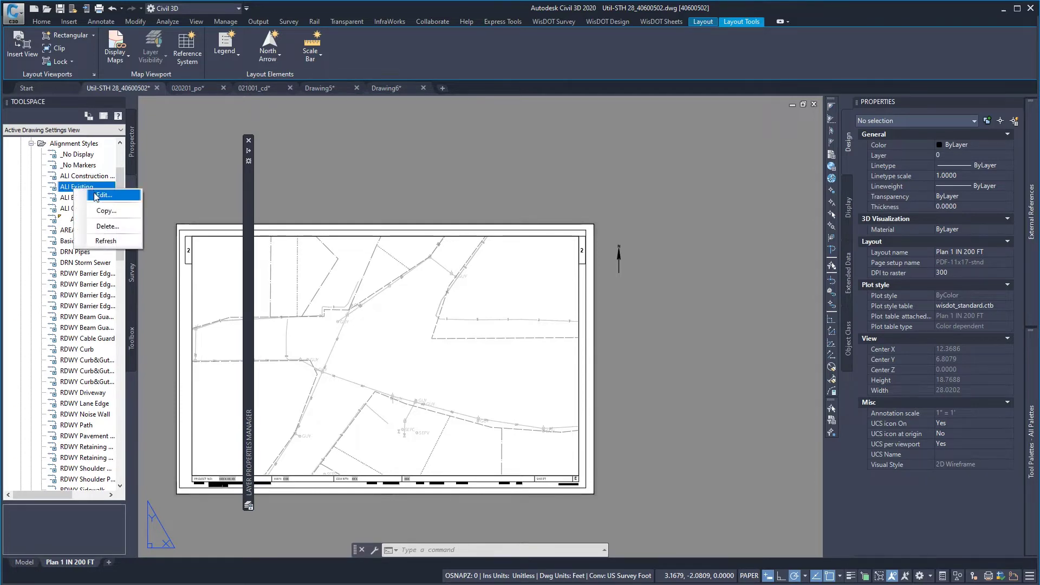
pyautogui.click(97, 199)
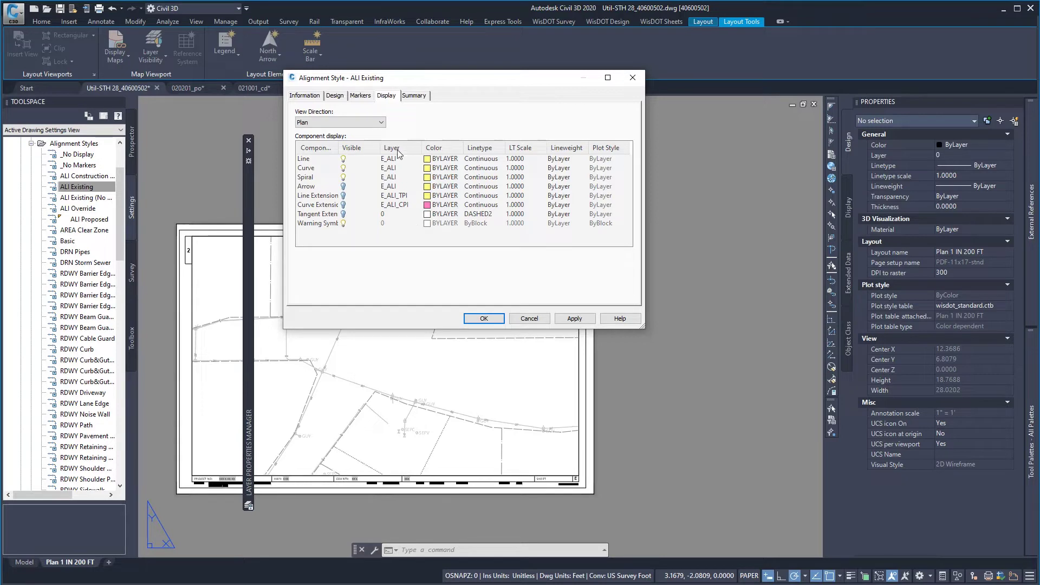
pyautogui.click(529, 318)
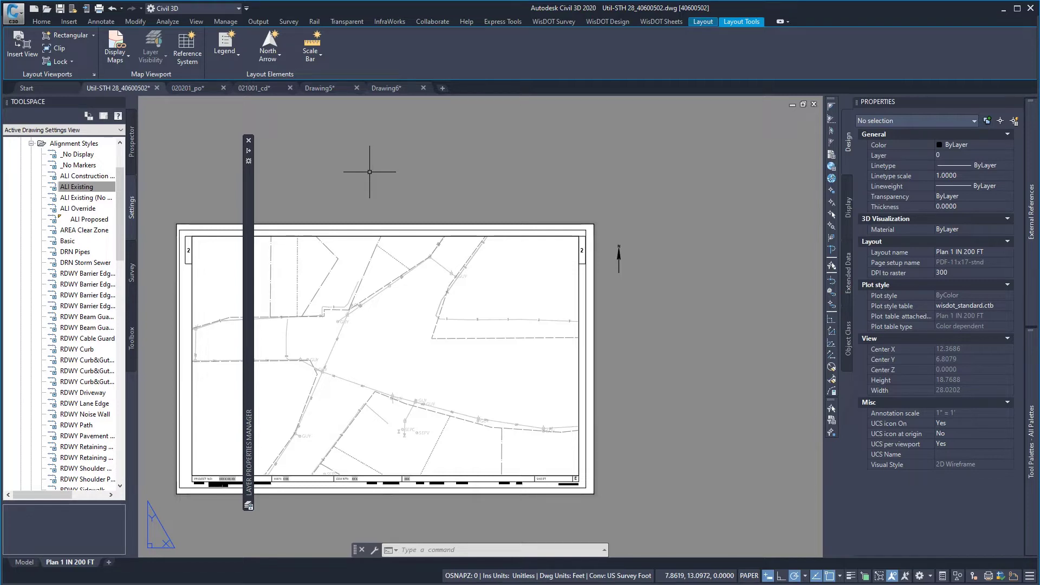
# - Save the current layer settings as a layer state named Original, replacing the existing state of that name
pyautogui.click(661, 21)
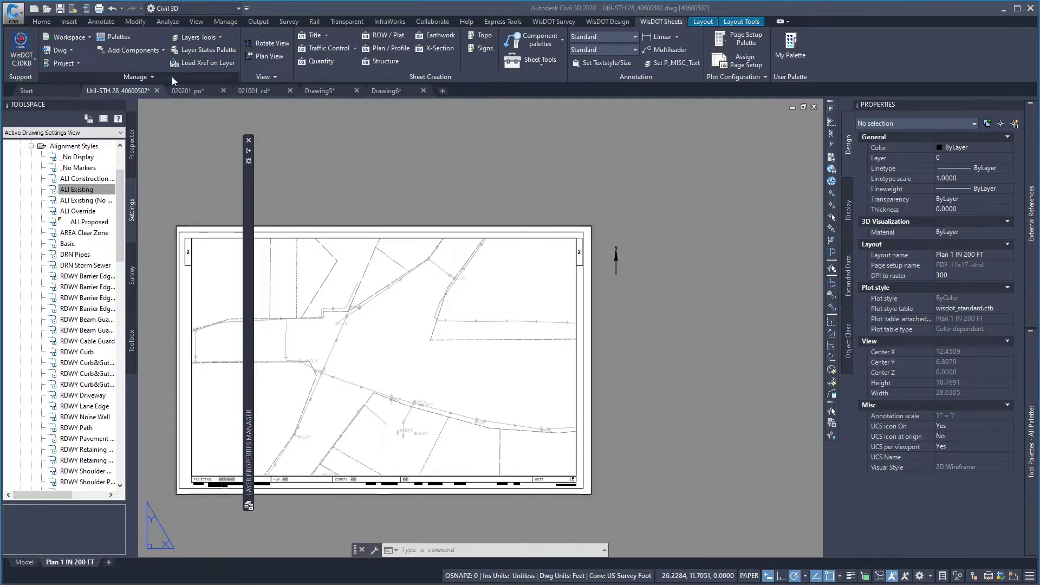
pyautogui.click(139, 77)
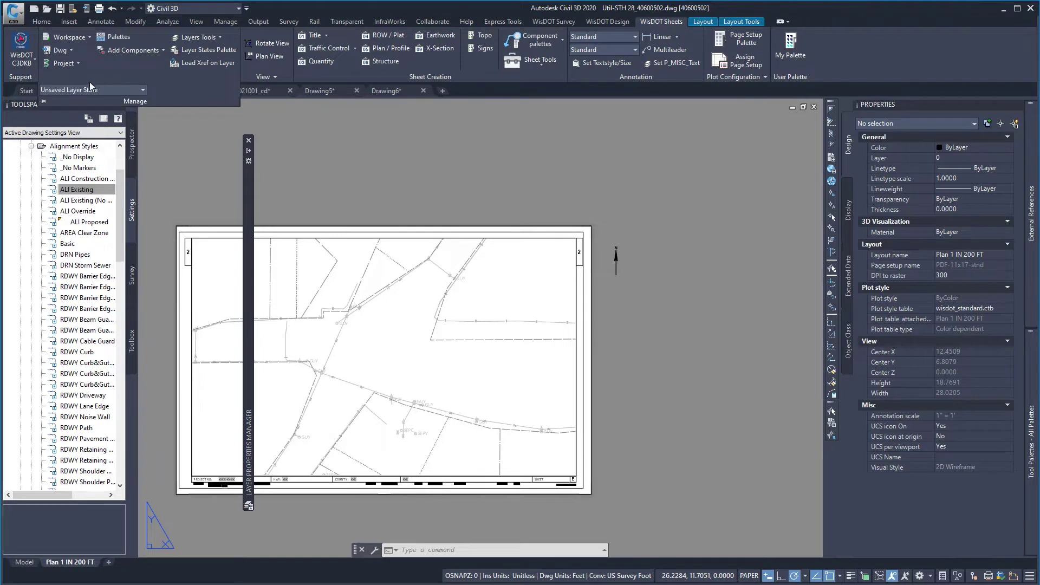
pyautogui.click(130, 92)
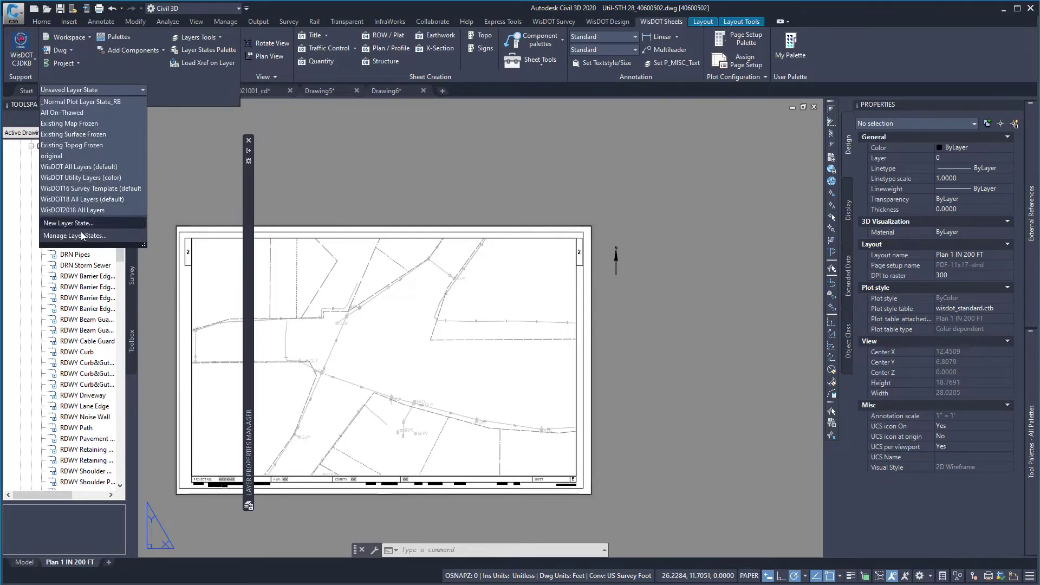
pyautogui.click(80, 235)
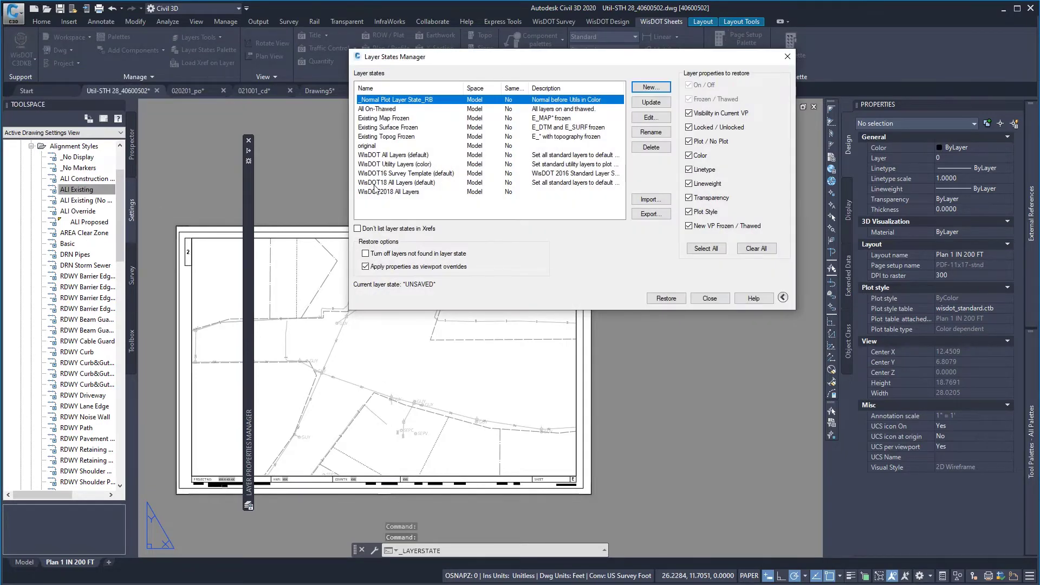
pyautogui.click(645, 87)
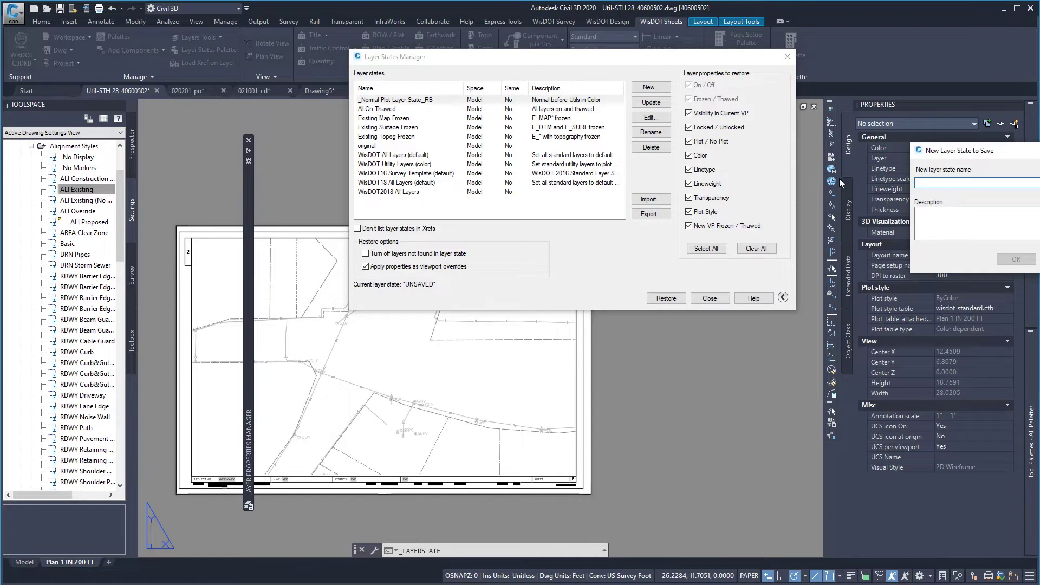
pyautogui.write('Original')
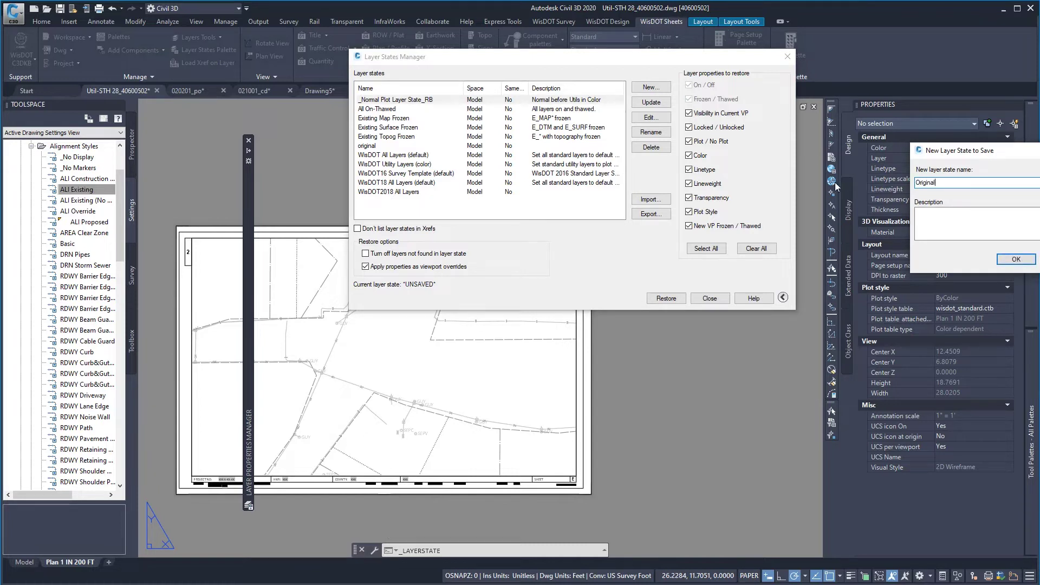
pyautogui.click(1015, 259)
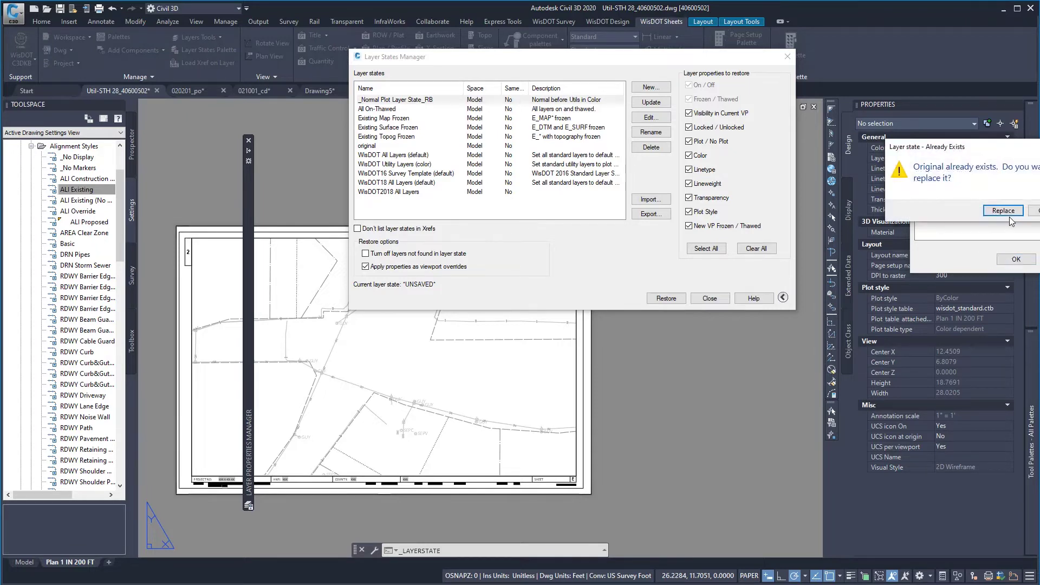
pyautogui.click(1006, 214)
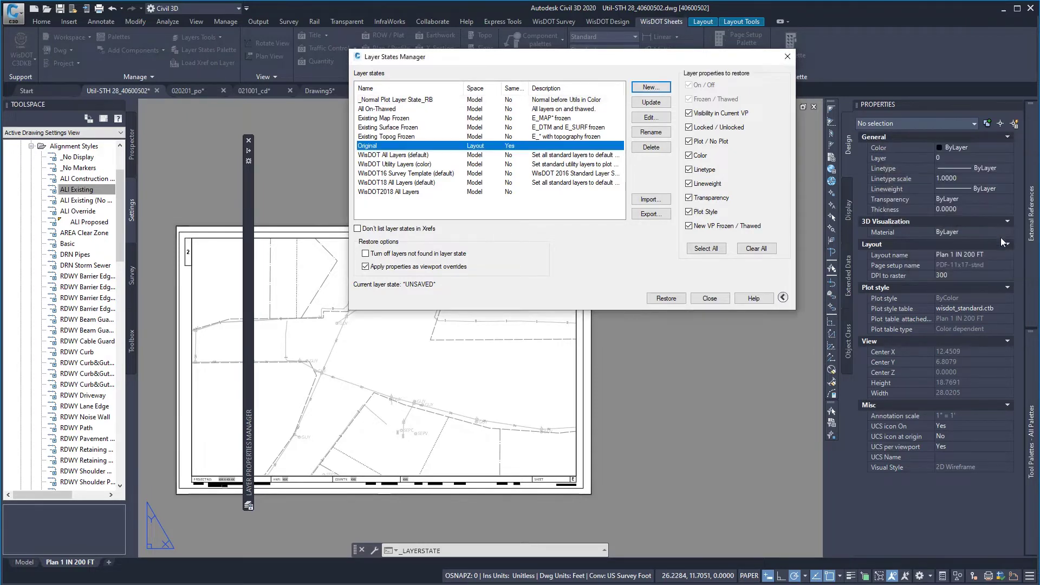
pyautogui.click(713, 300)
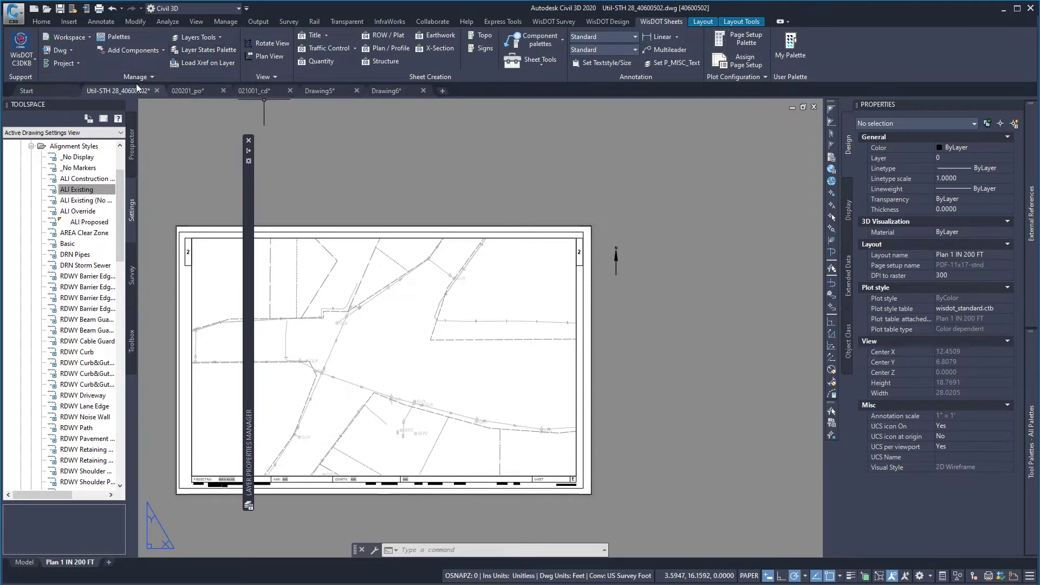
# - Restore the WisDOT Utility Layers (color) state from the Layer States palette, with only plot, color, linetype and lineweight among the selectable properties
pyautogui.click(204, 49)
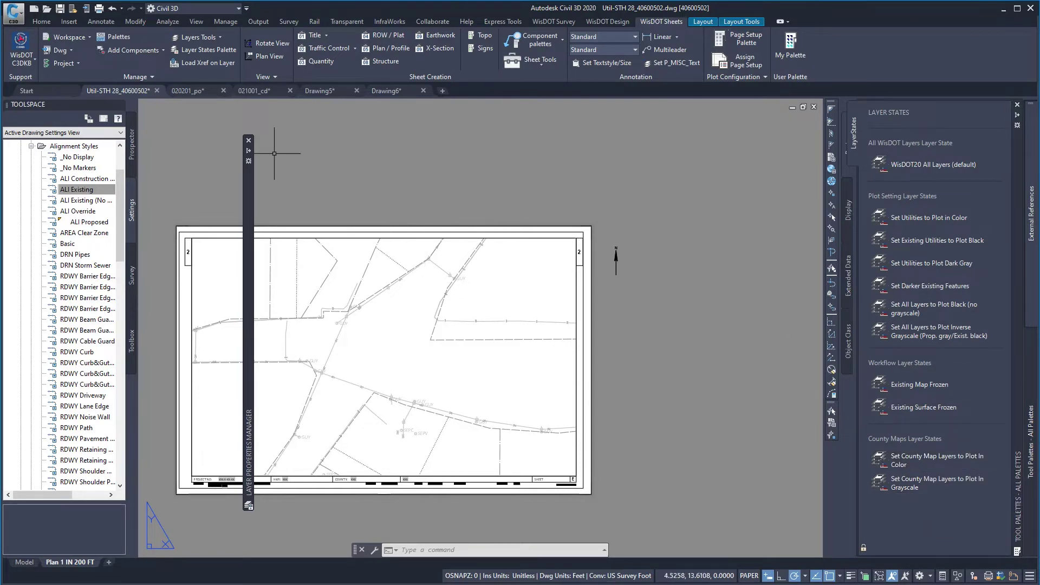
pyautogui.moveTo(250, 158)
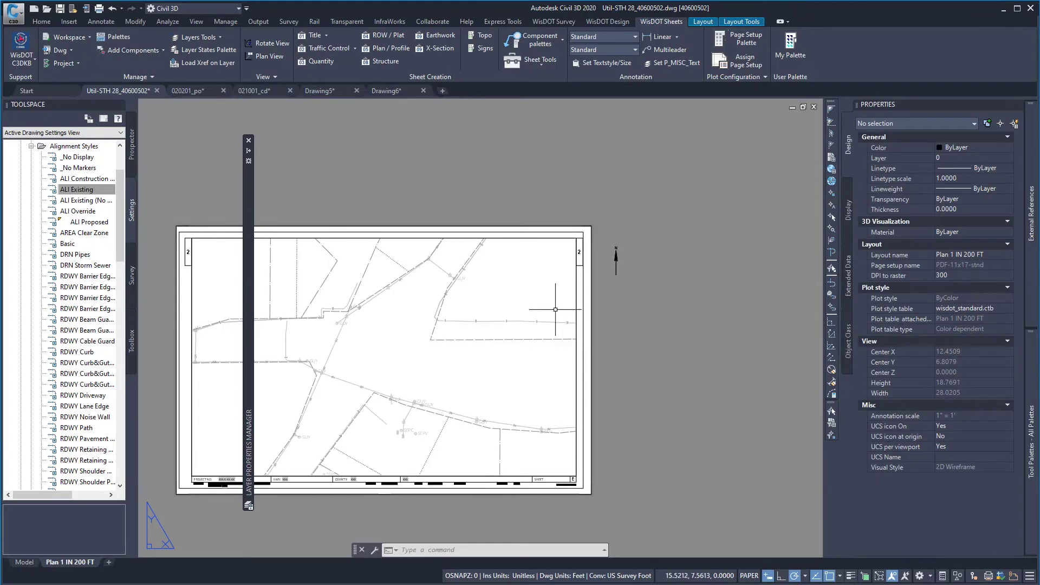
pyautogui.moveTo(1028, 395)
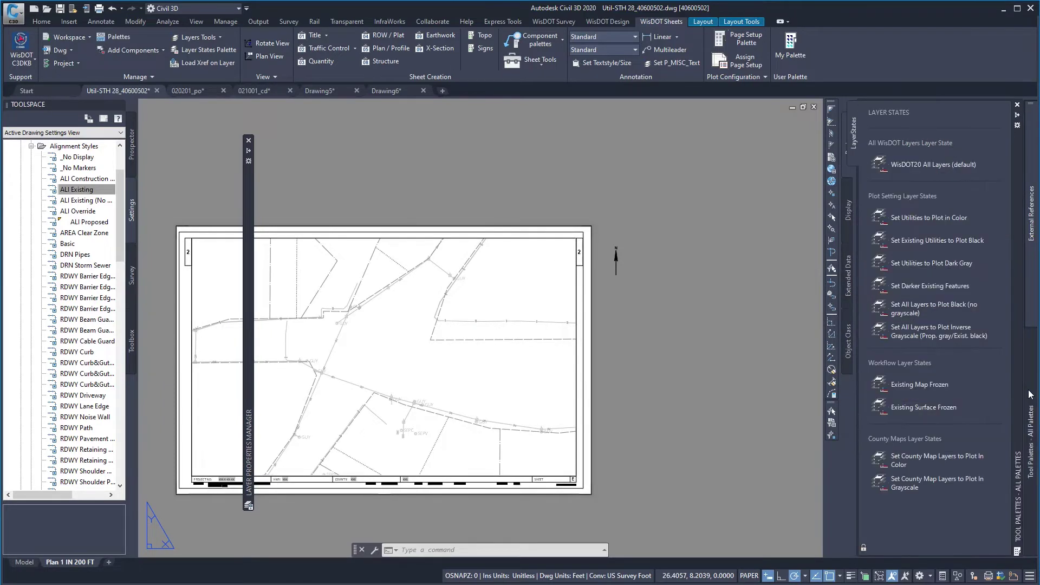
pyautogui.click(913, 215)
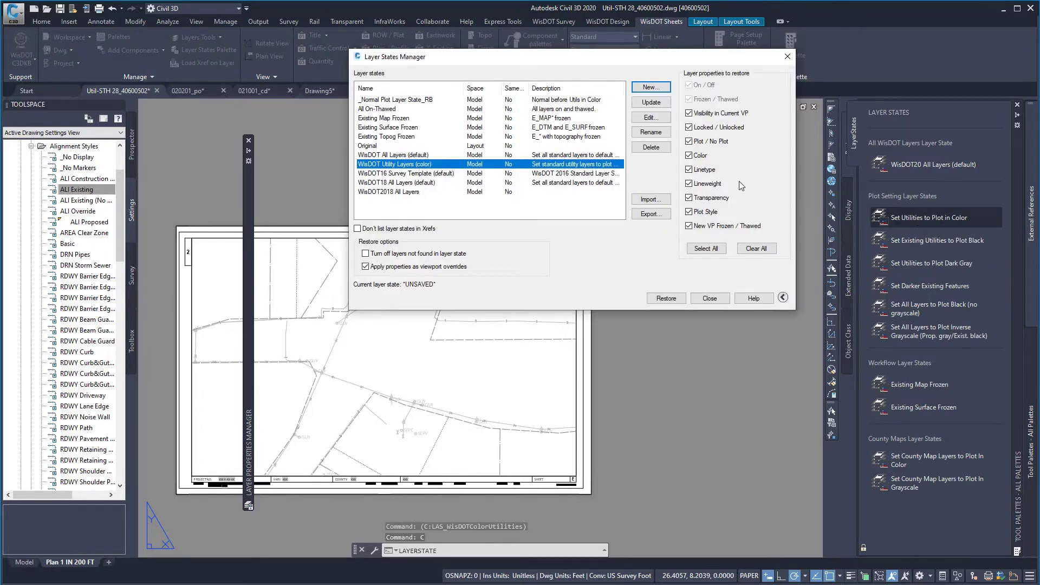
pyautogui.click(689, 113)
pyautogui.click(689, 128)
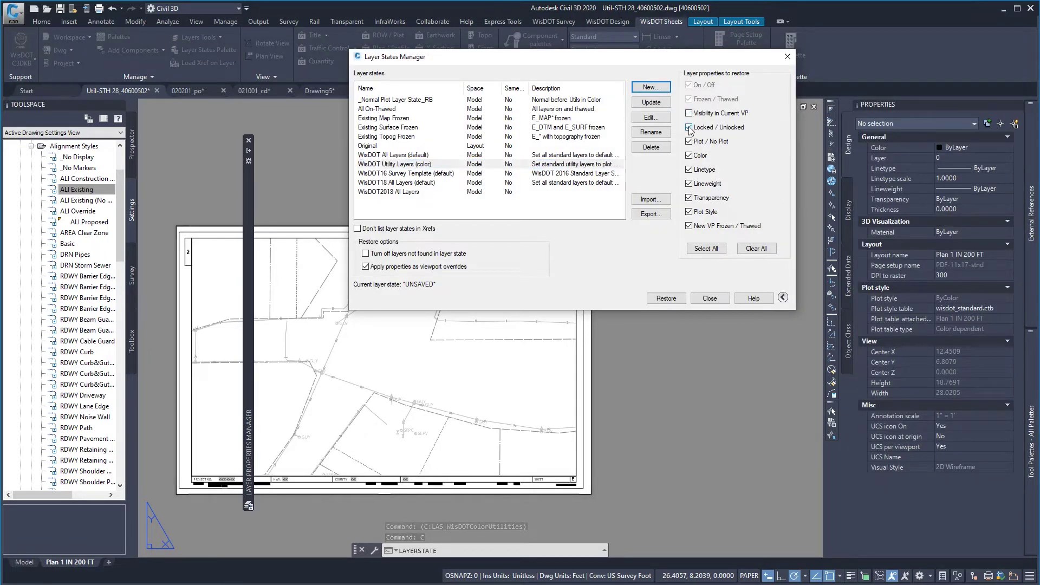
pyautogui.click(690, 198)
pyautogui.click(689, 212)
pyautogui.click(689, 225)
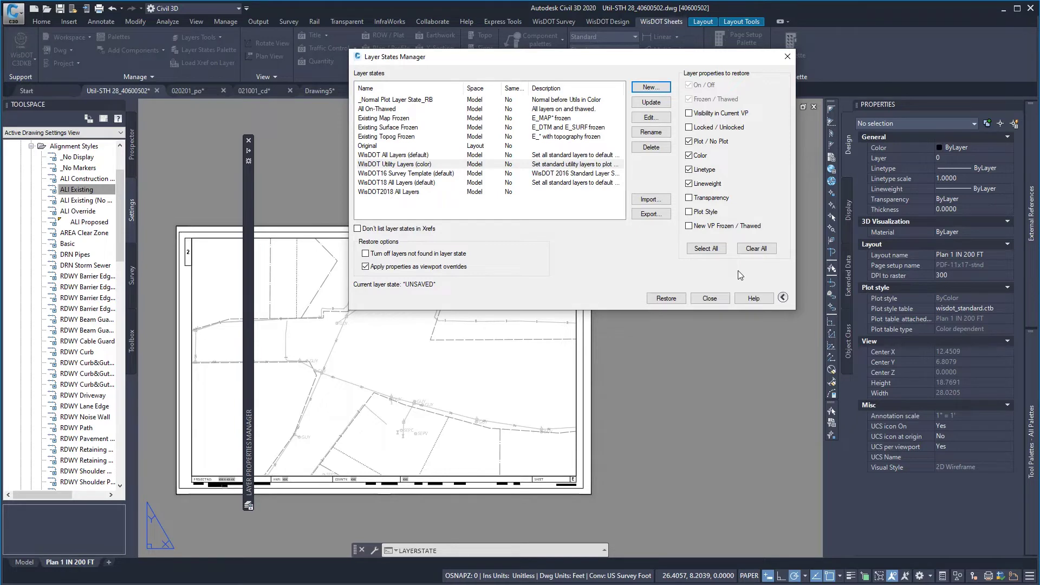
pyautogui.click(666, 298)
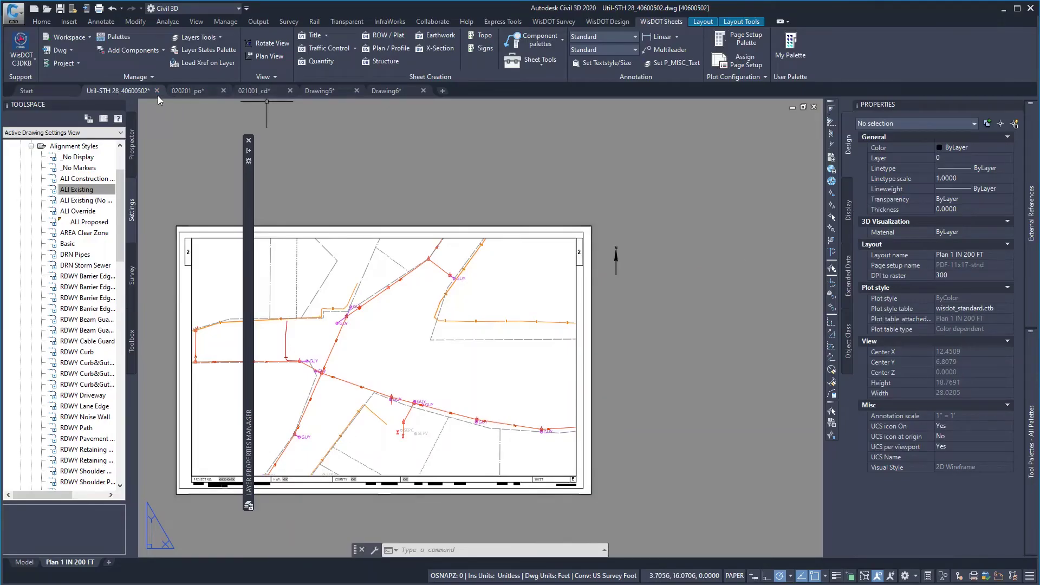
# - Switch to the 020201_po drawing, look over its project overview sheet, and display its model space
pyautogui.click(201, 92)
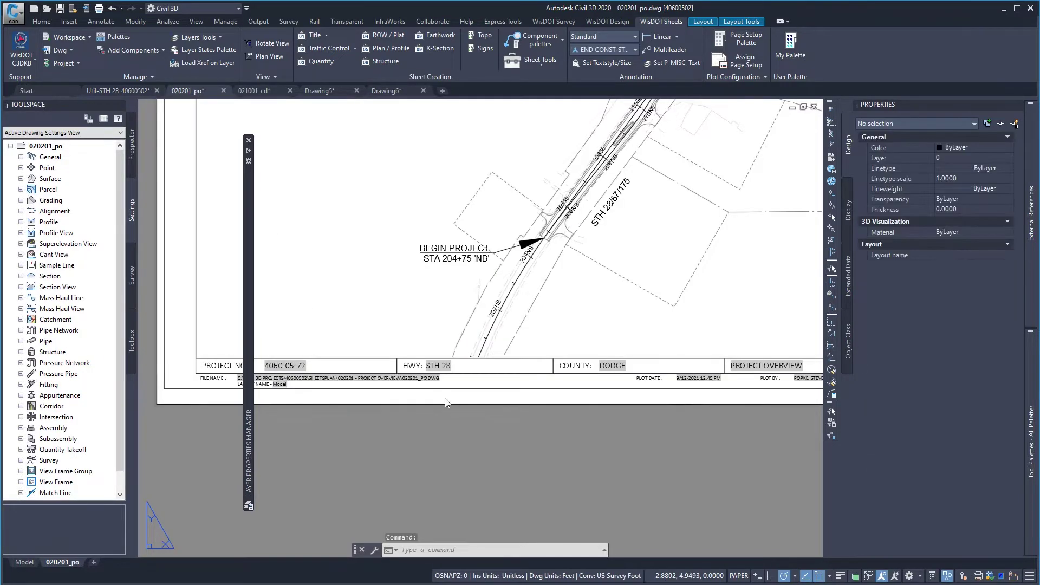
pyautogui.scroll(-5, 444, 402)
pyautogui.scroll(4, 538, 276)
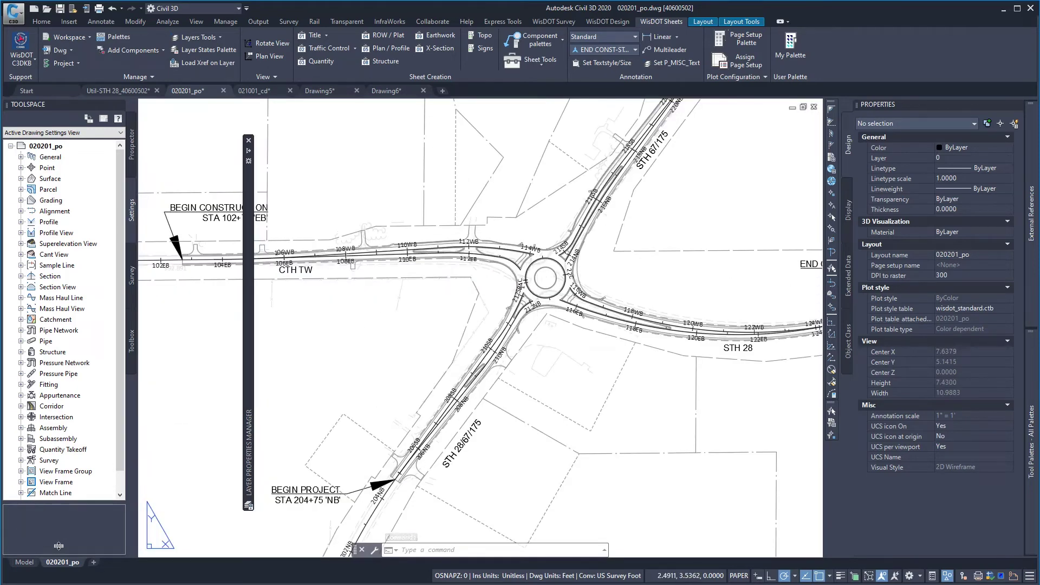
pyautogui.click(25, 563)
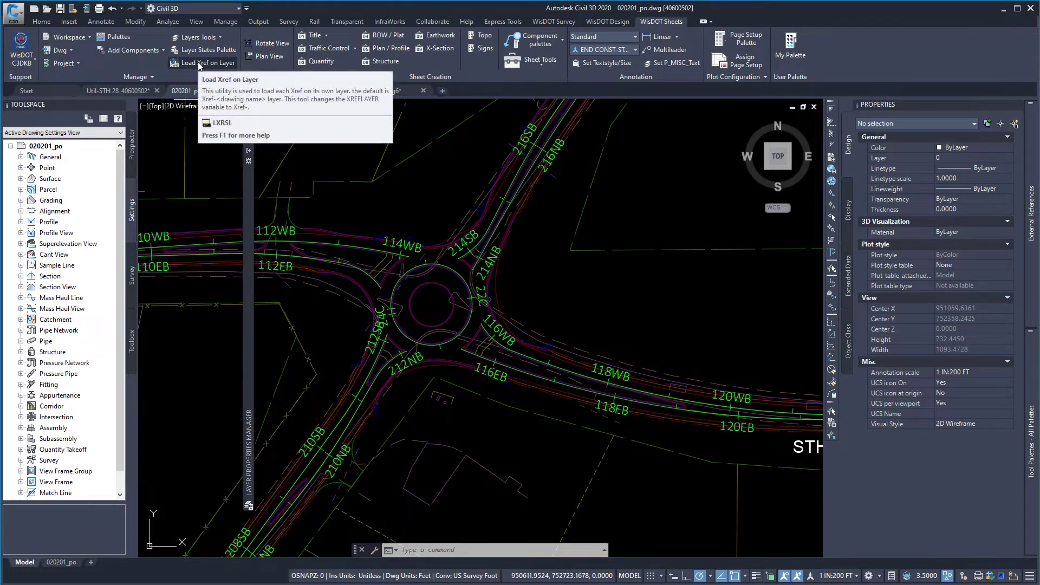
# - Load Util-STH 28_40600502.dwg from the project's BaseData folder as an xref on its own layer
pyautogui.click(198, 64)
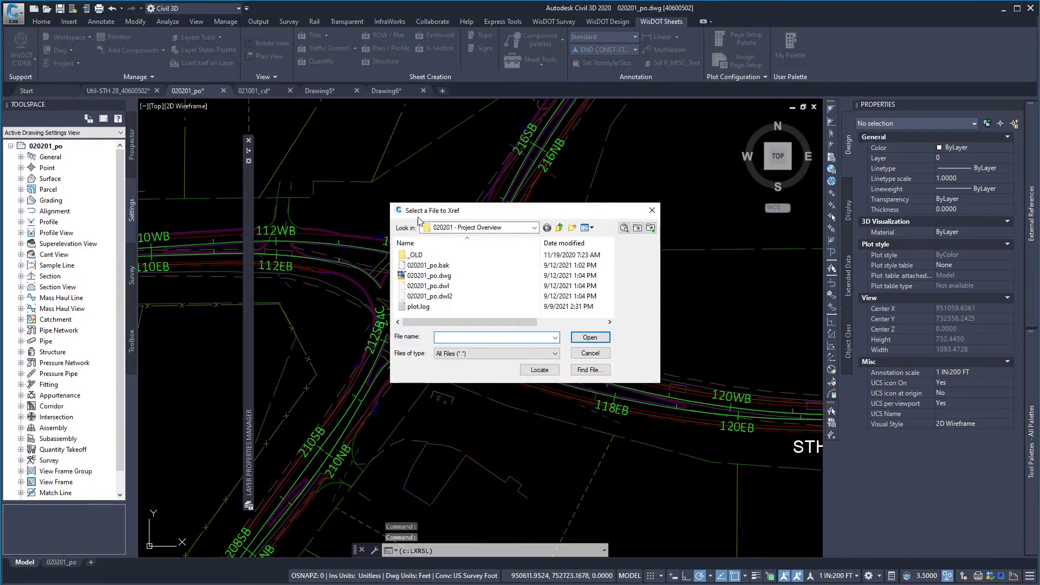
pyautogui.click(504, 228)
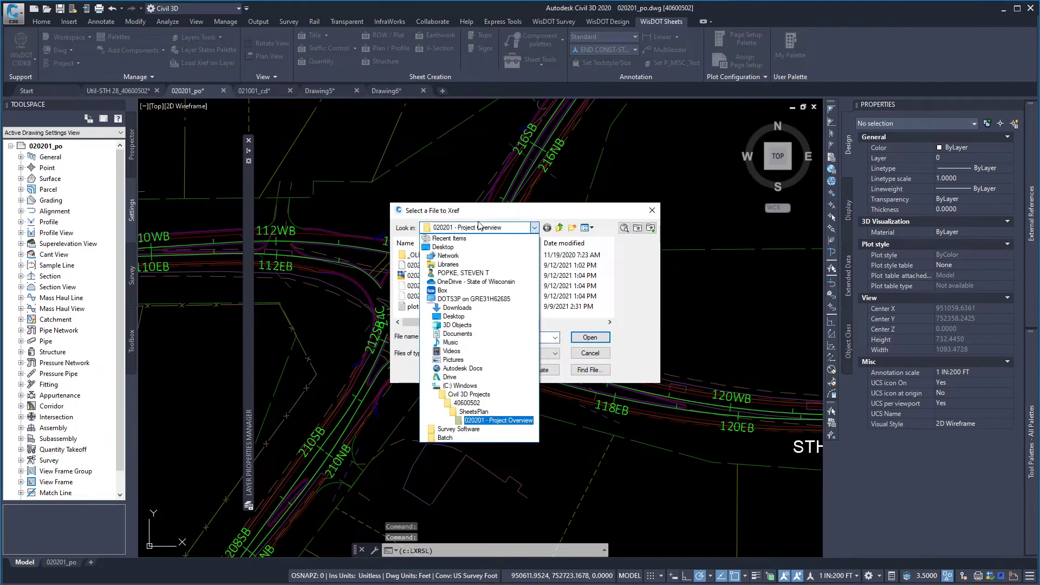
pyautogui.click(467, 402)
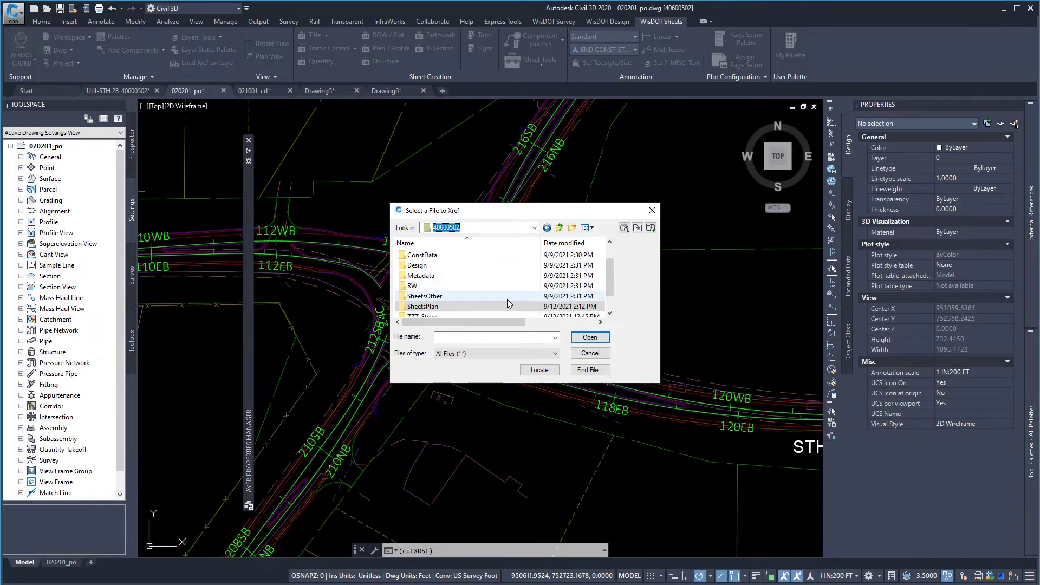
pyautogui.scroll(1, 472, 293)
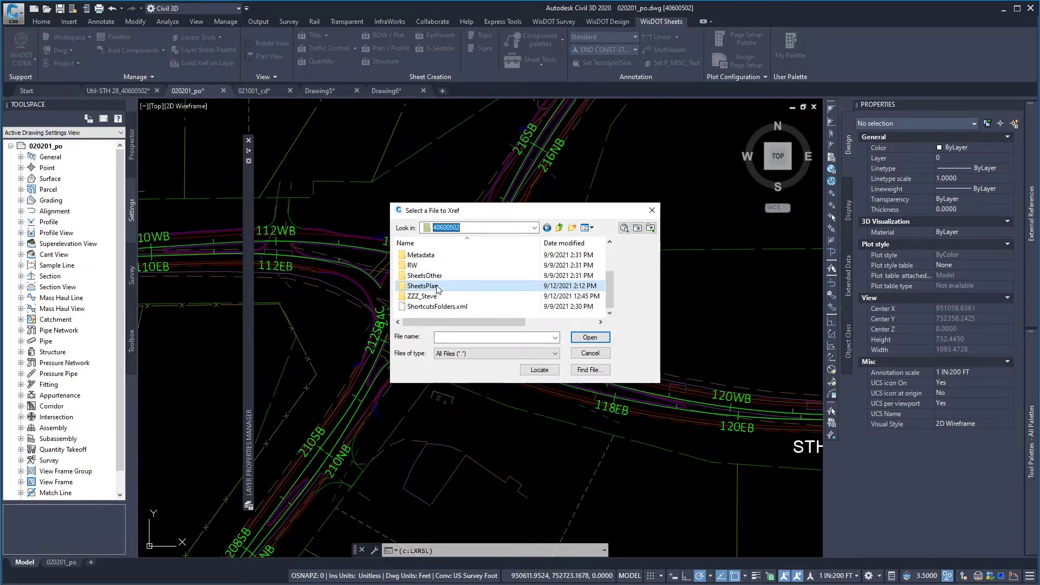
pyautogui.doubleClick(428, 265)
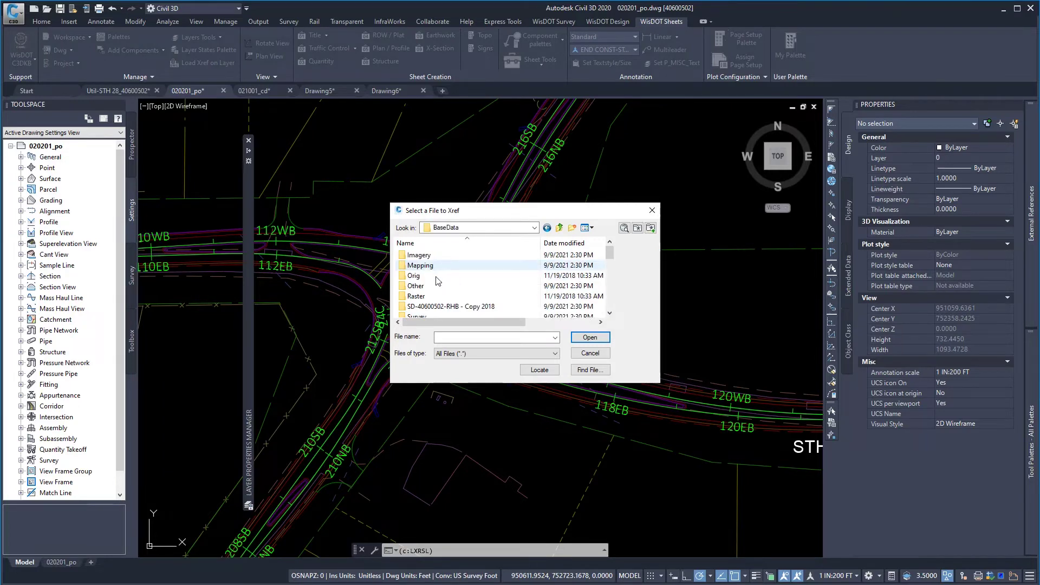
pyautogui.scroll(-2, 454, 291)
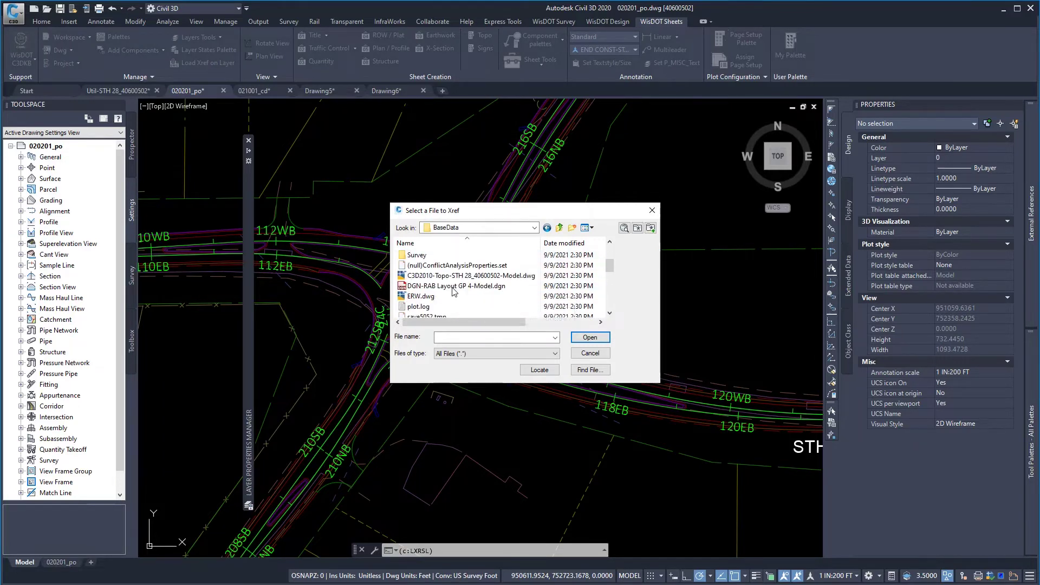
pyautogui.scroll(2, 444, 288)
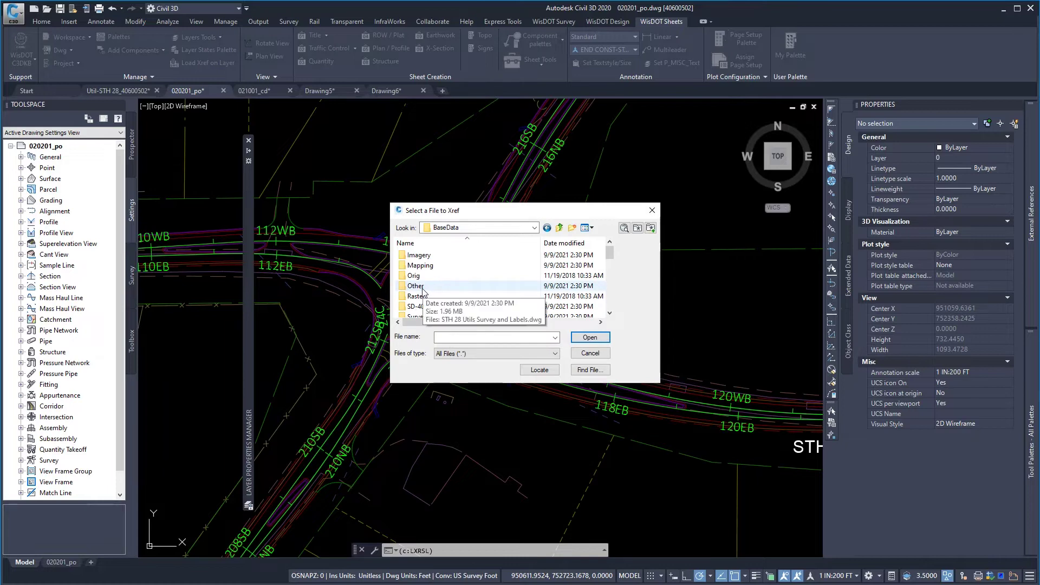
pyautogui.scroll(-3, 459, 278)
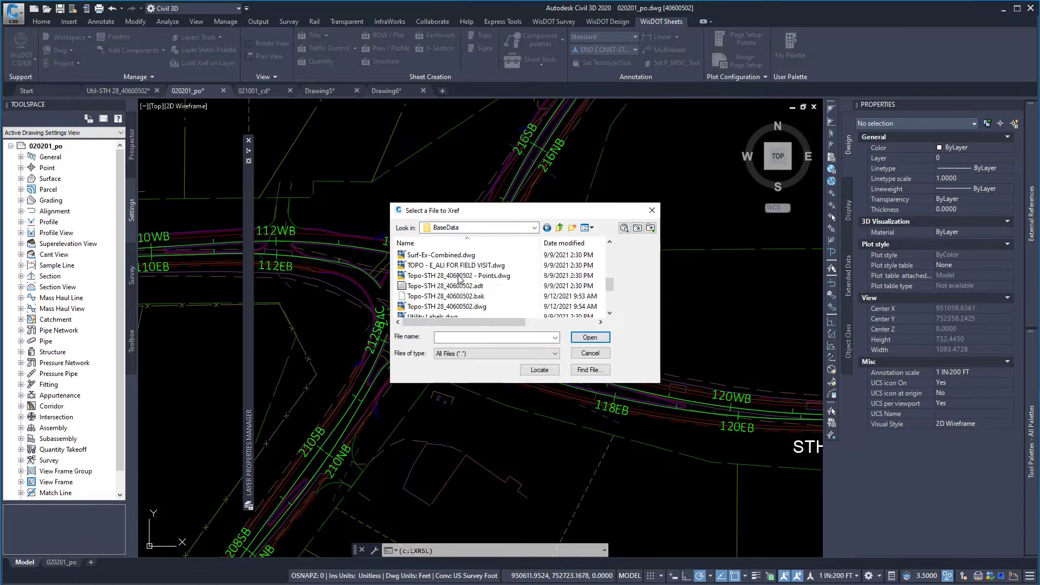
pyautogui.click(466, 266)
pyautogui.click(590, 341)
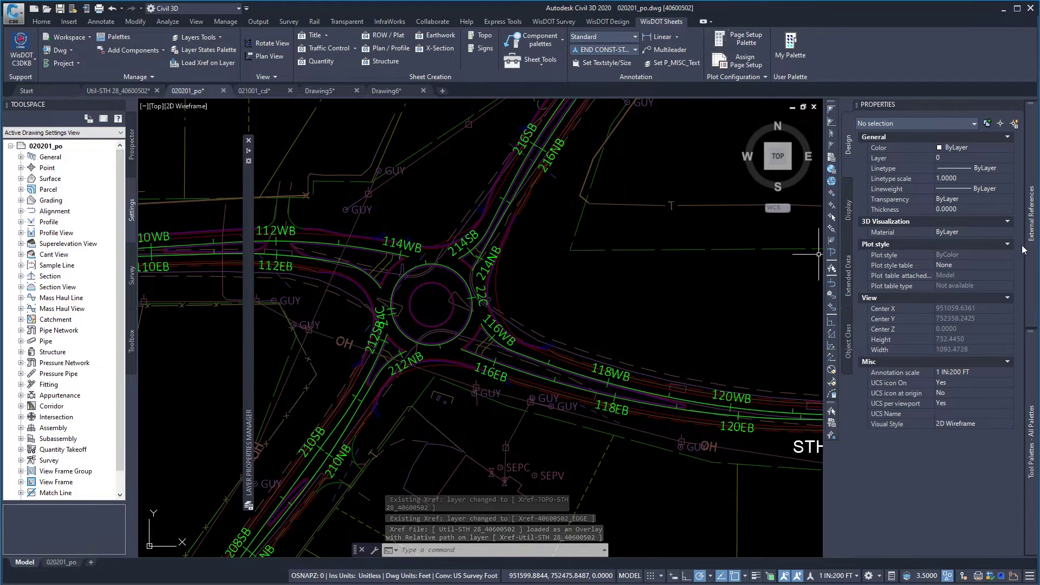
# - Review the drawing's file references, and look through the full layer list with the All filter for the xref layers
pyautogui.moveTo(1030, 228)
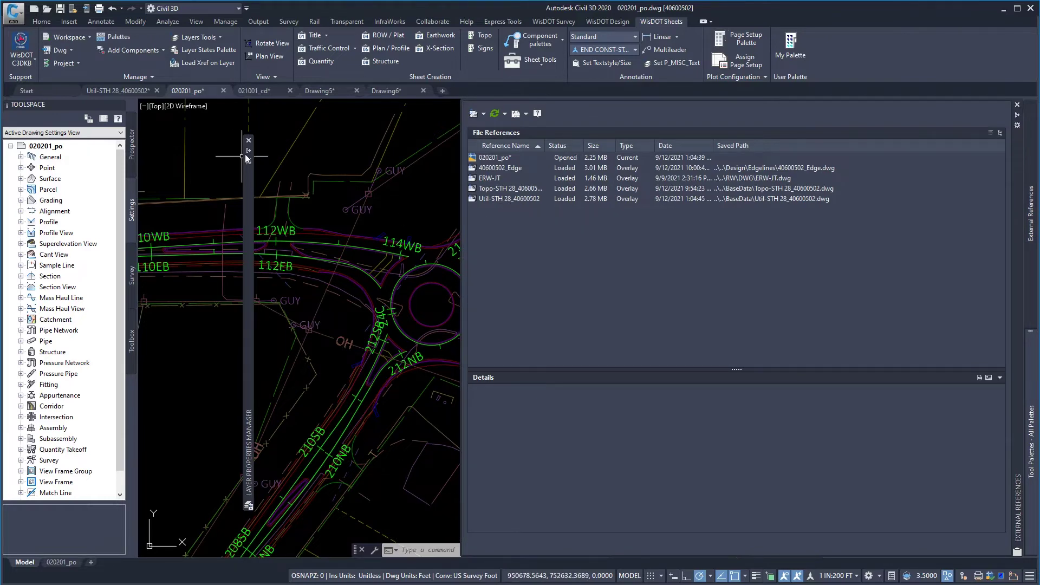
pyautogui.moveTo(250, 156)
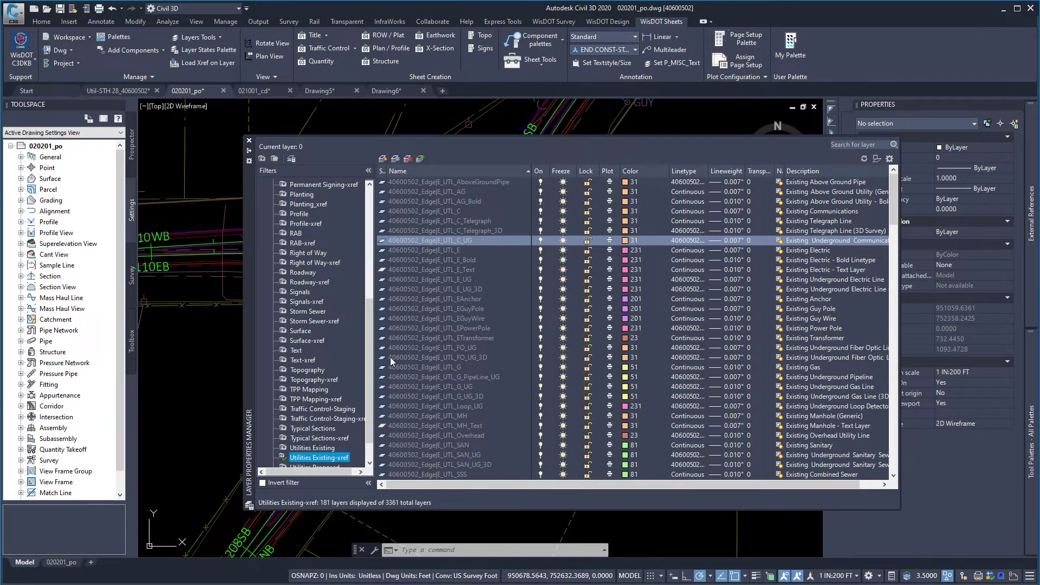
pyautogui.scroll(-2, 461, 349)
pyautogui.scroll(2, 461, 350)
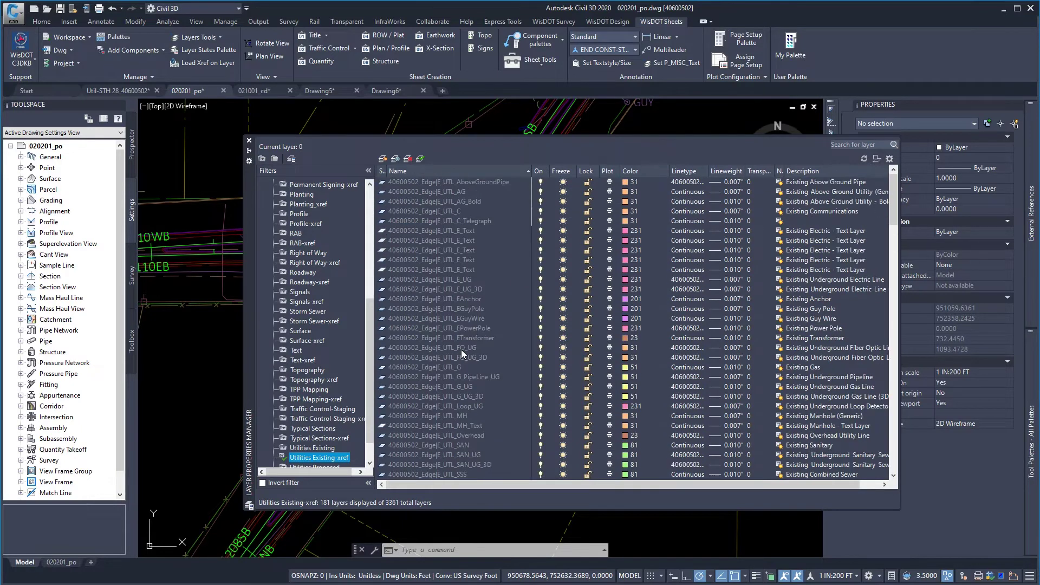
pyautogui.scroll(3, 328, 203)
pyautogui.moveTo(368, 349); pyautogui.dragTo(353, 256)
pyautogui.click(284, 184)
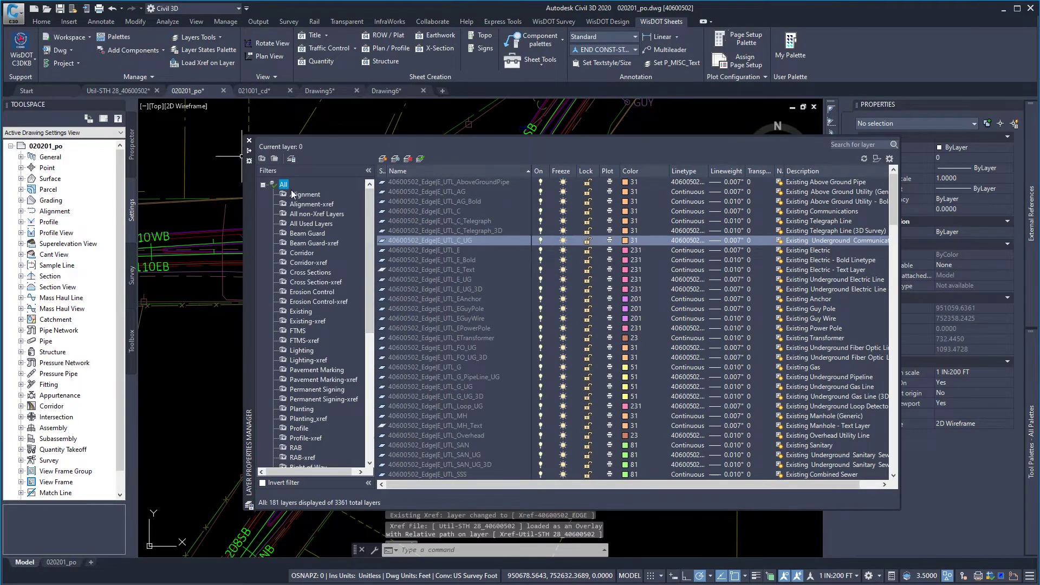
pyautogui.scroll(-2, 477, 249)
pyautogui.scroll(5, 476, 249)
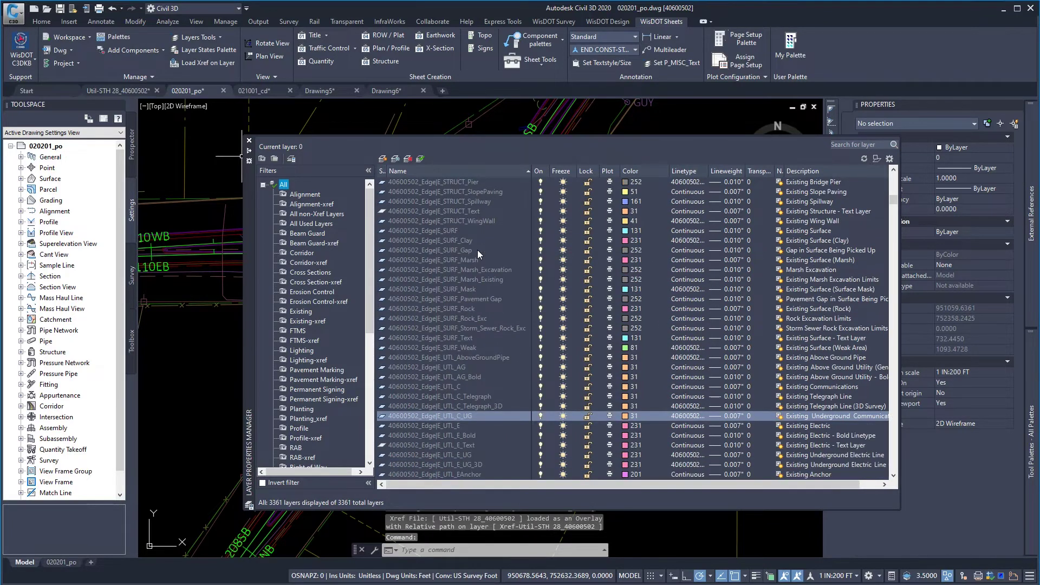
pyautogui.moveTo(889, 200); pyautogui.dragTo(877, 495)
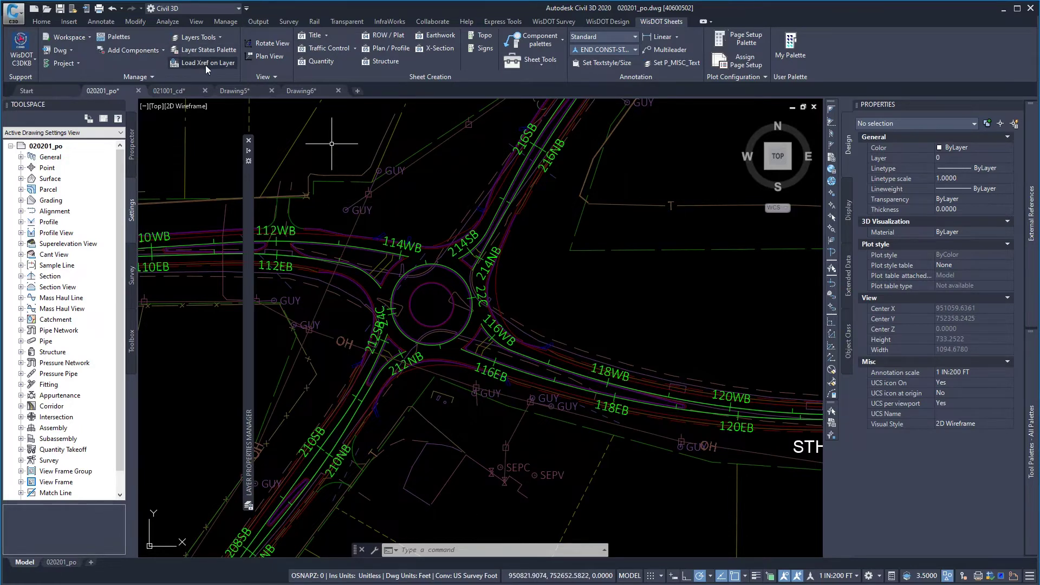
# - Save the current layer settings of the 020201_po drawing as a new layer state named Original
pyautogui.click(146, 76)
pyautogui.click(99, 89)
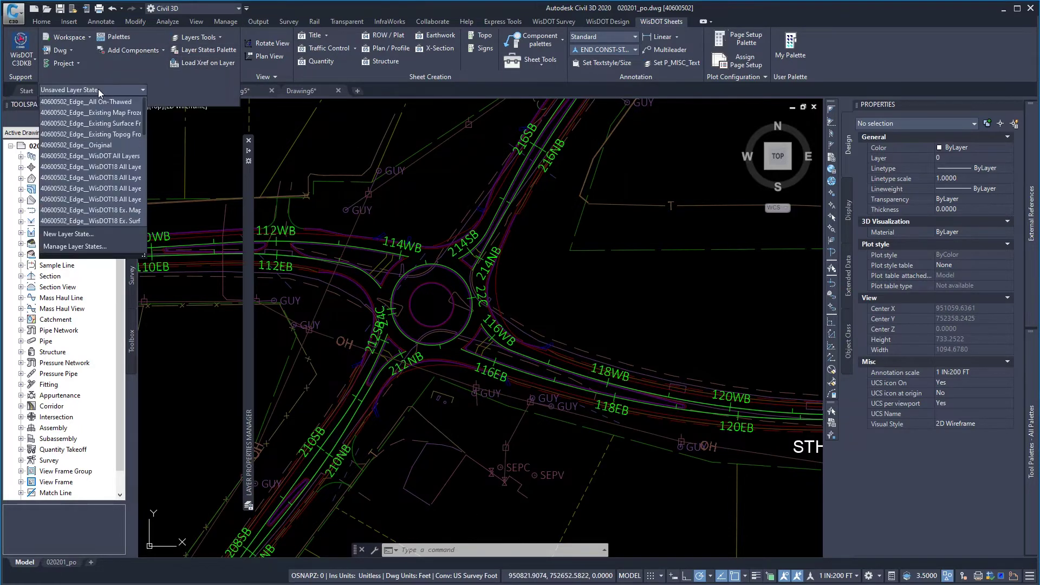
pyautogui.click(73, 233)
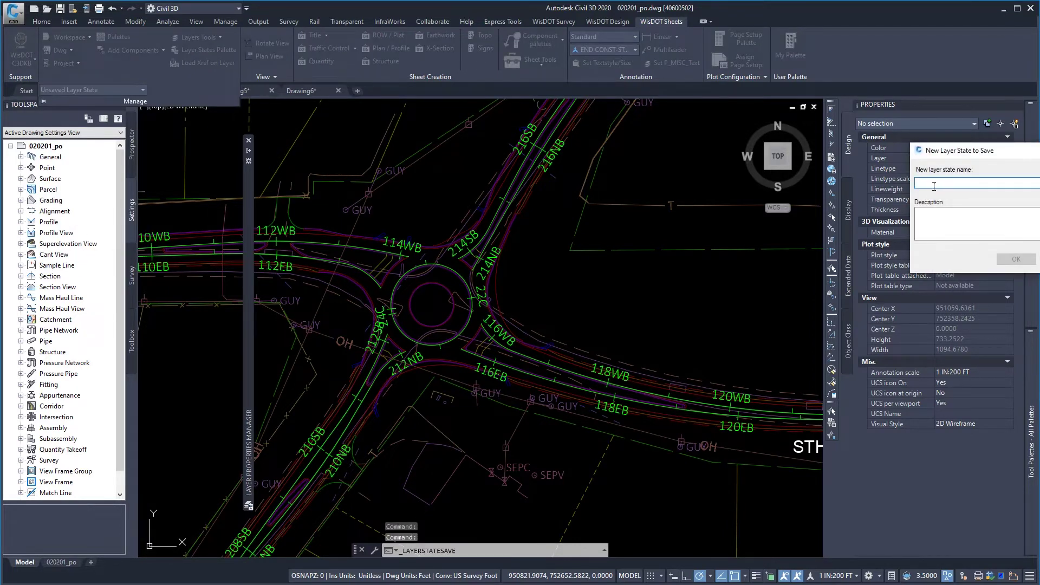
pyautogui.write('Original')
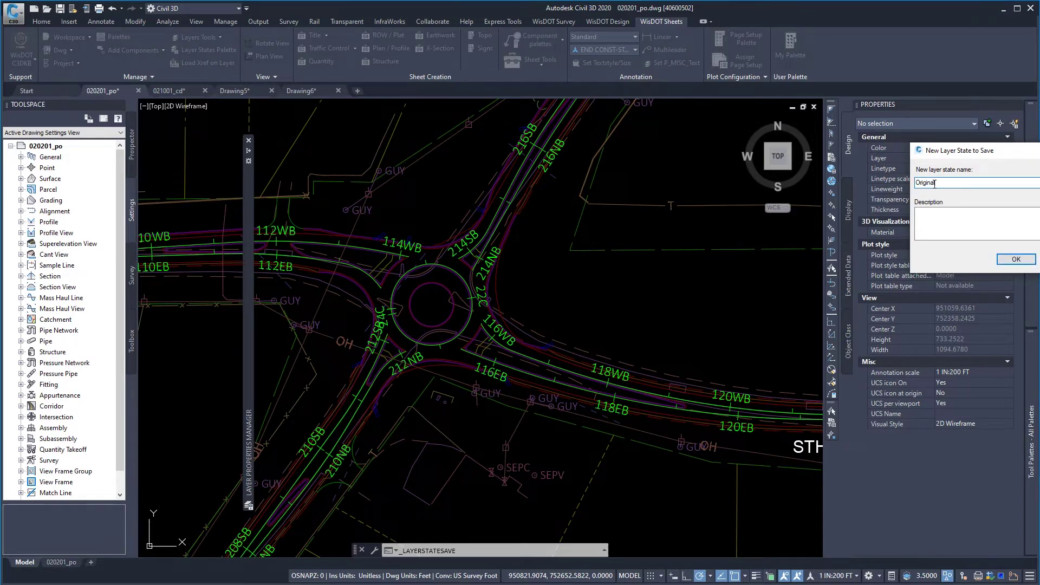
pyautogui.press('Return')
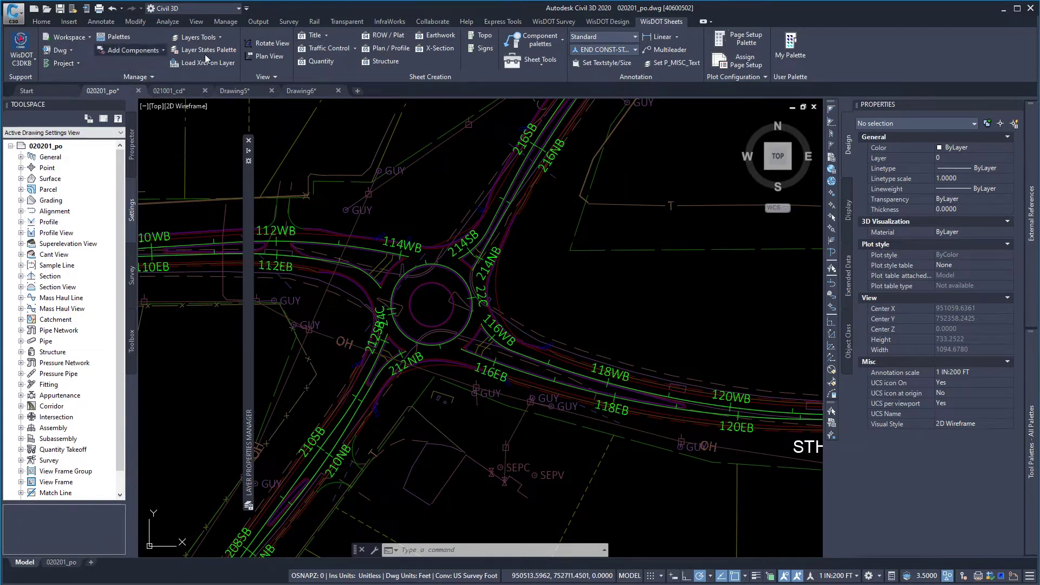
# - Open the Convert Layer Colors tool and select all layers of the Utilities Existing-xref filter
pyautogui.click(216, 40)
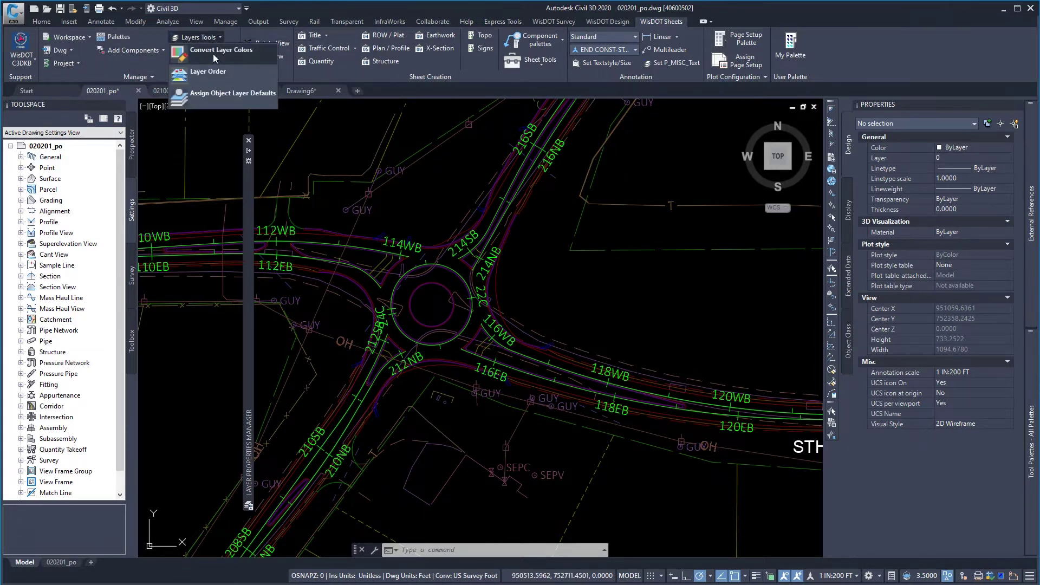
pyautogui.click(212, 54)
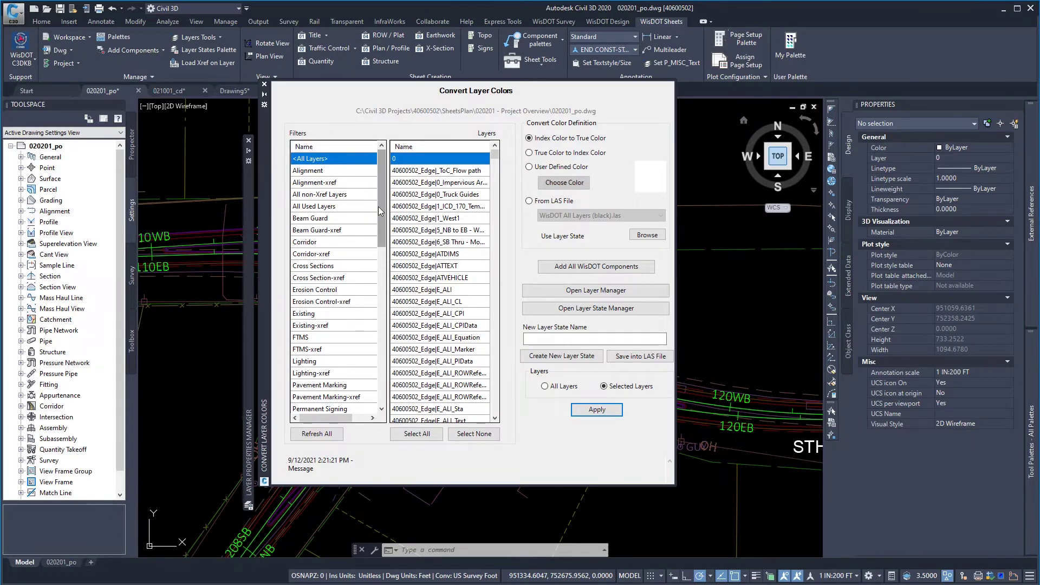
pyautogui.moveTo(380, 216); pyautogui.dragTo(378, 414)
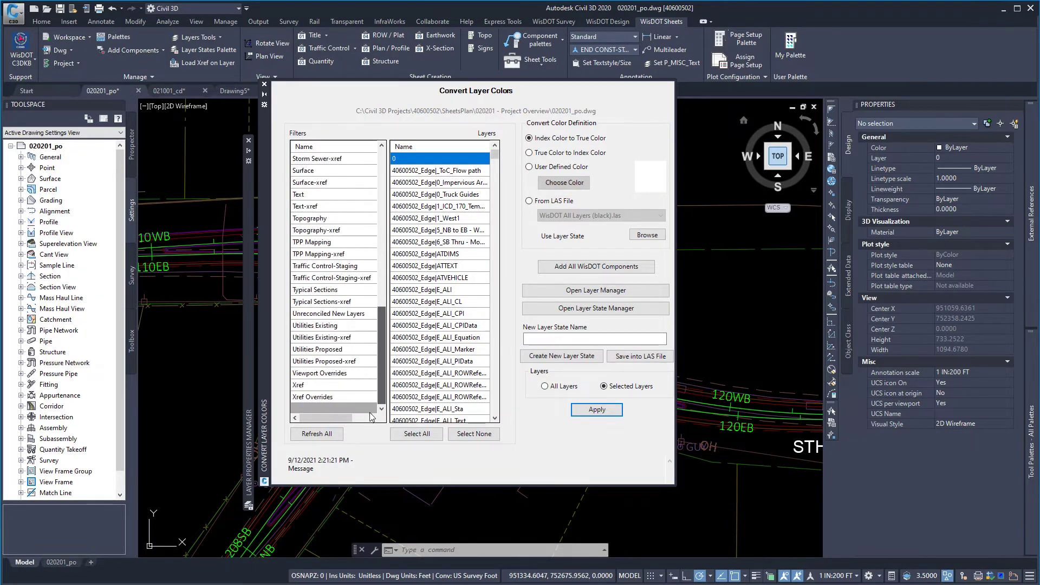
pyautogui.click(313, 340)
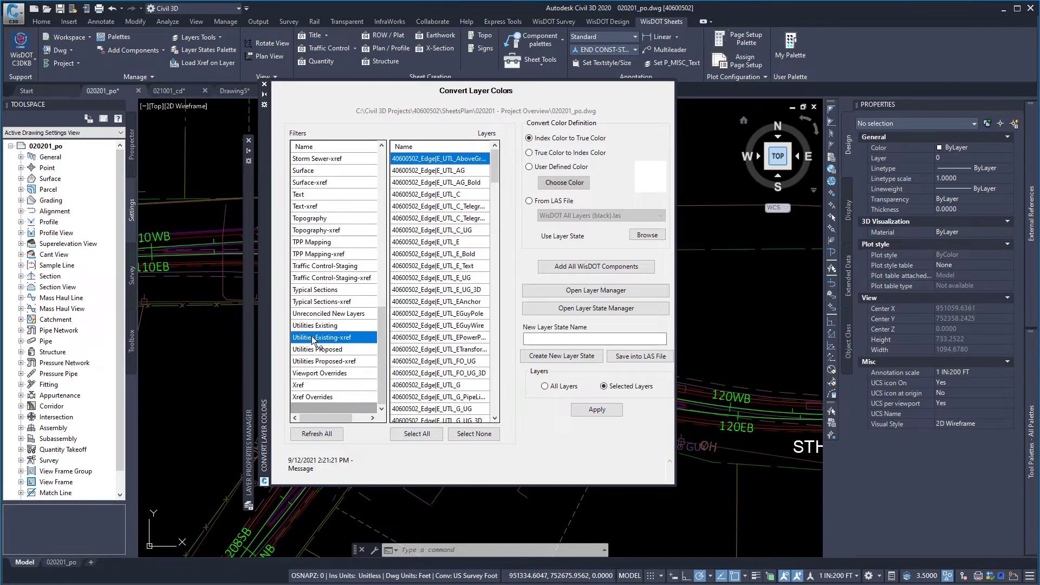
pyautogui.scroll(-1, 456, 317)
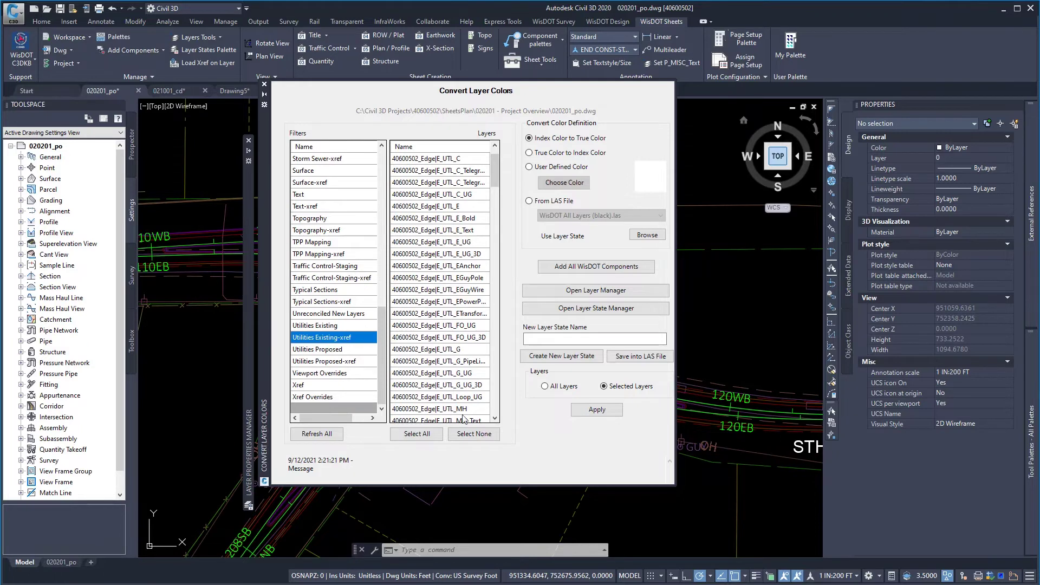
pyautogui.click(426, 435)
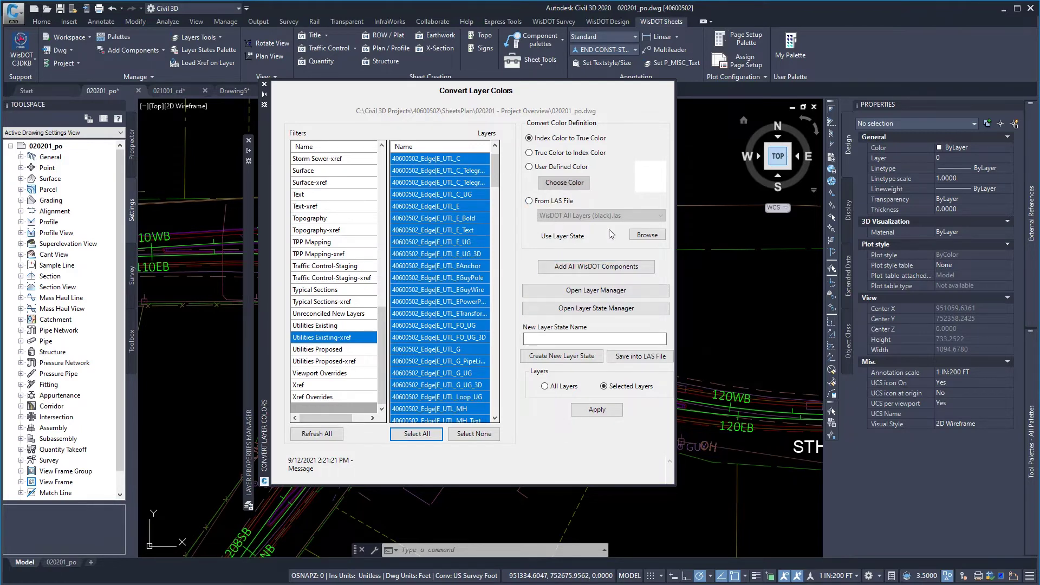
# - Create a new layer state named Color Utilites XREF from the Convert Layer Colors tool
pyautogui.click(543, 337)
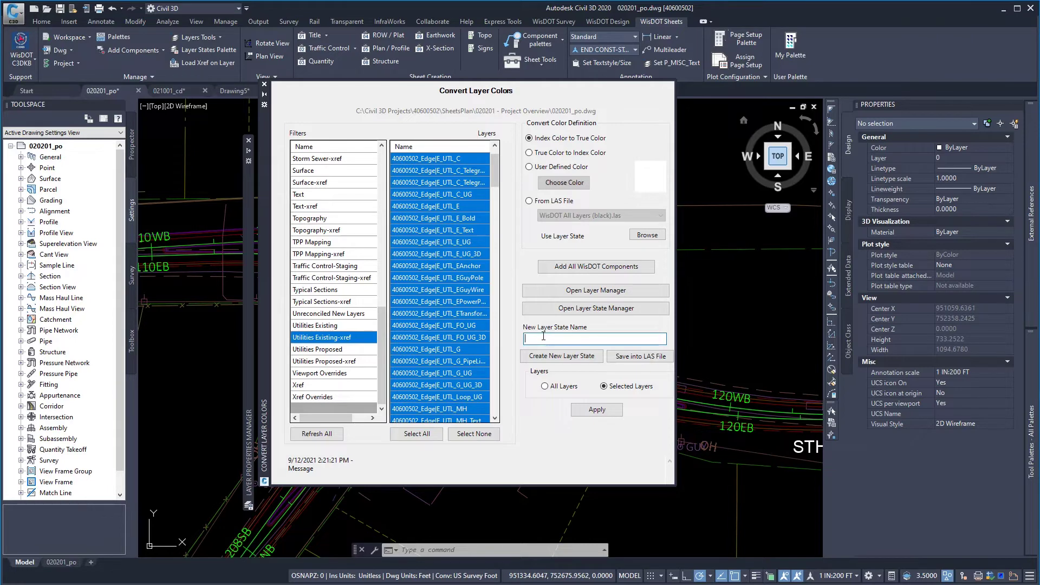
pyautogui.write('Color Utilites XREF')
pyautogui.click(572, 357)
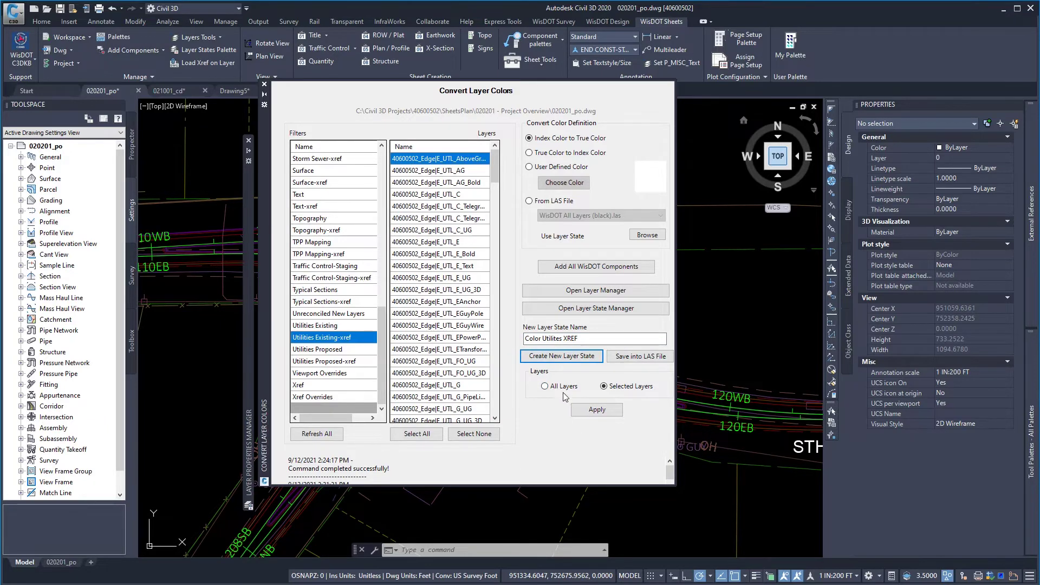
# - Convert all Utilities Existing-xref layers from index color to true color, using the Selected Layers option, and close the tool
pyautogui.click(545, 386)
pyautogui.click(603, 386)
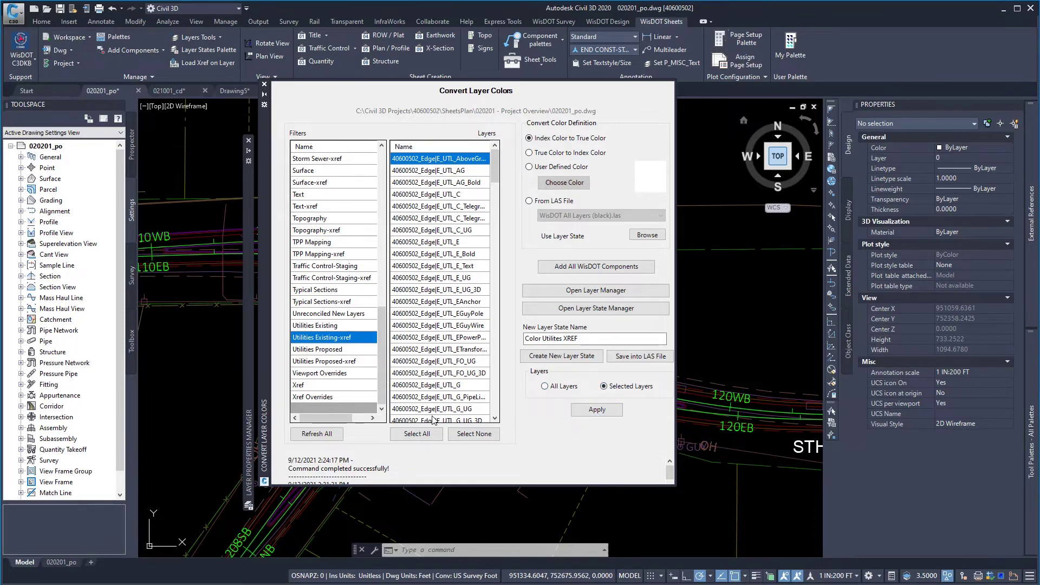
pyautogui.click(417, 433)
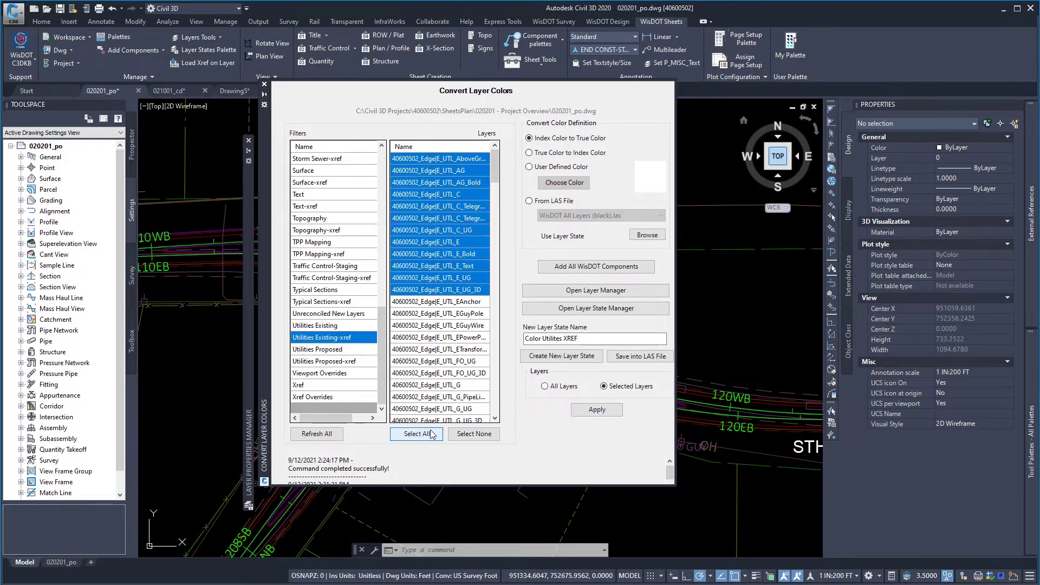
pyautogui.click(606, 414)
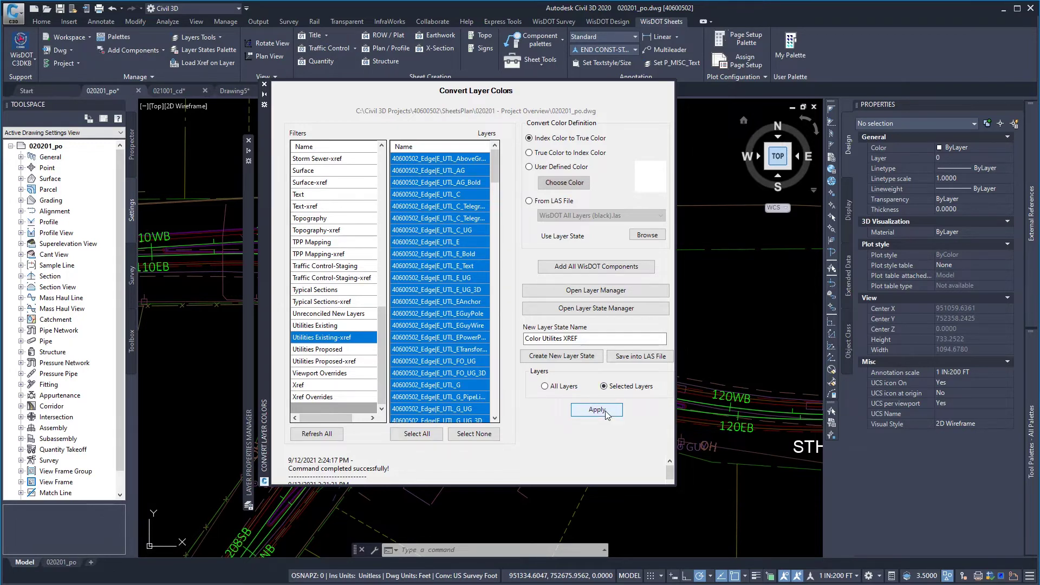
pyautogui.click(606, 414)
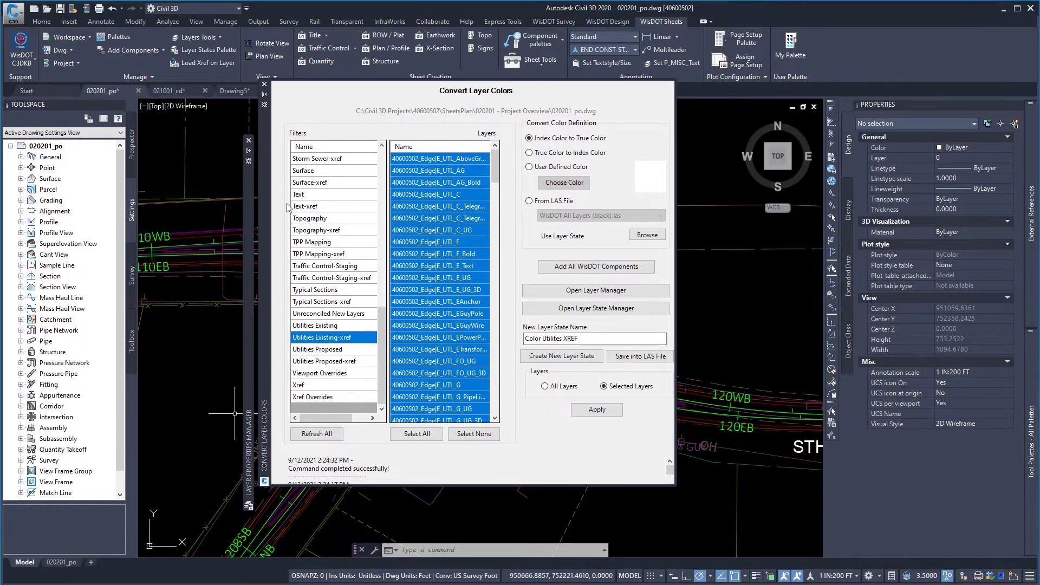
pyautogui.click(264, 85)
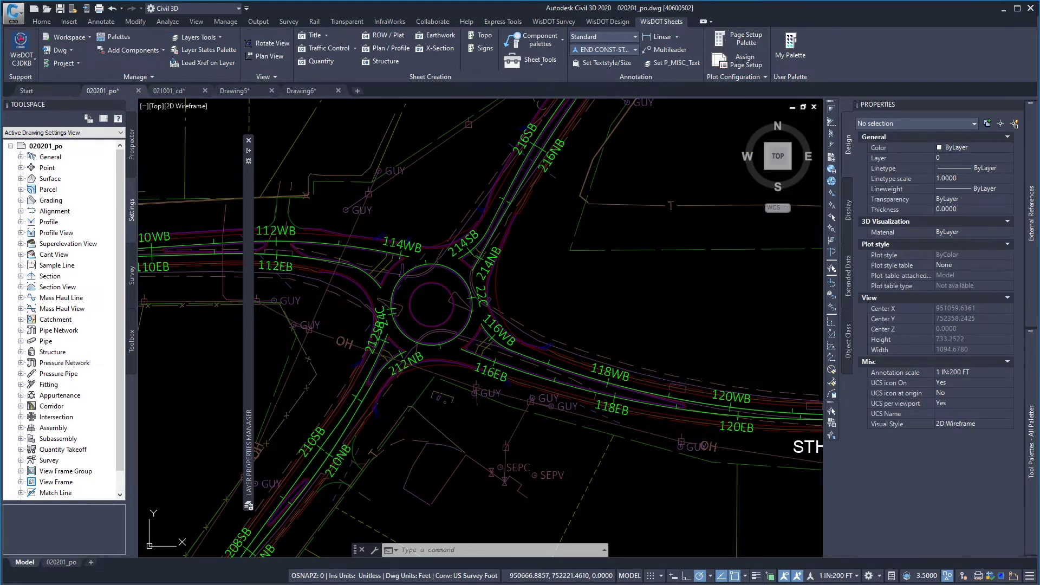
# - Display the 020201_po layout and examine the colors of the utility lines and labels around the roundabout
pyautogui.click(62, 562)
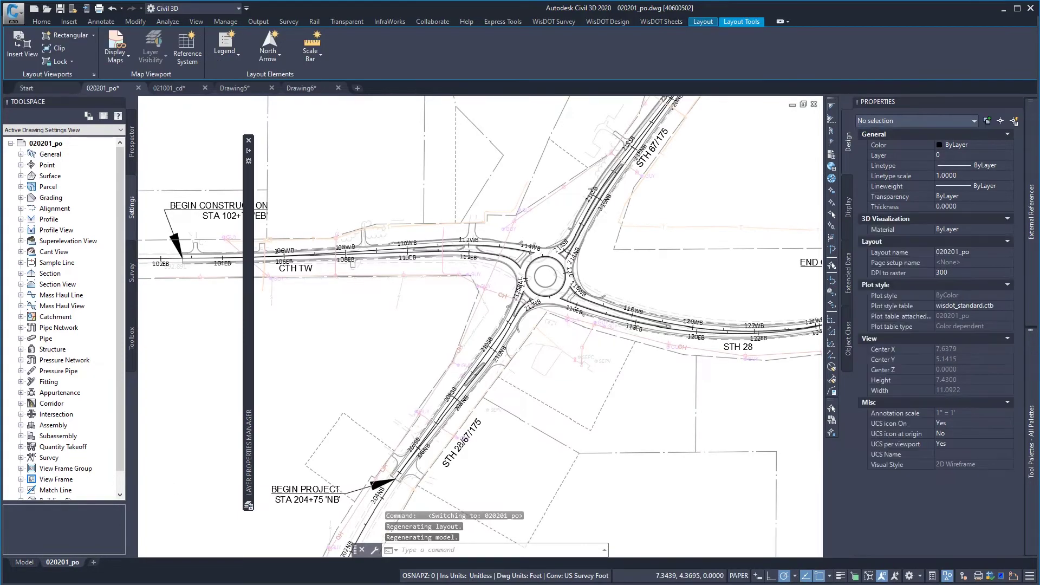
pyautogui.scroll(8, 544, 210)
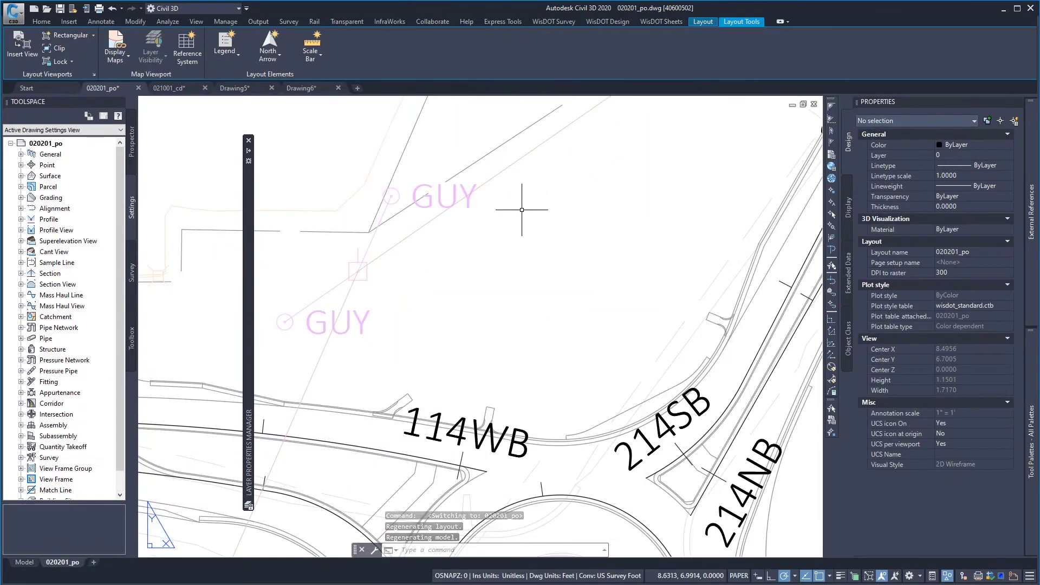
pyautogui.scroll(-2, 473, 206)
pyautogui.scroll(-2, 371, 249)
pyautogui.scroll(4, 313, 423)
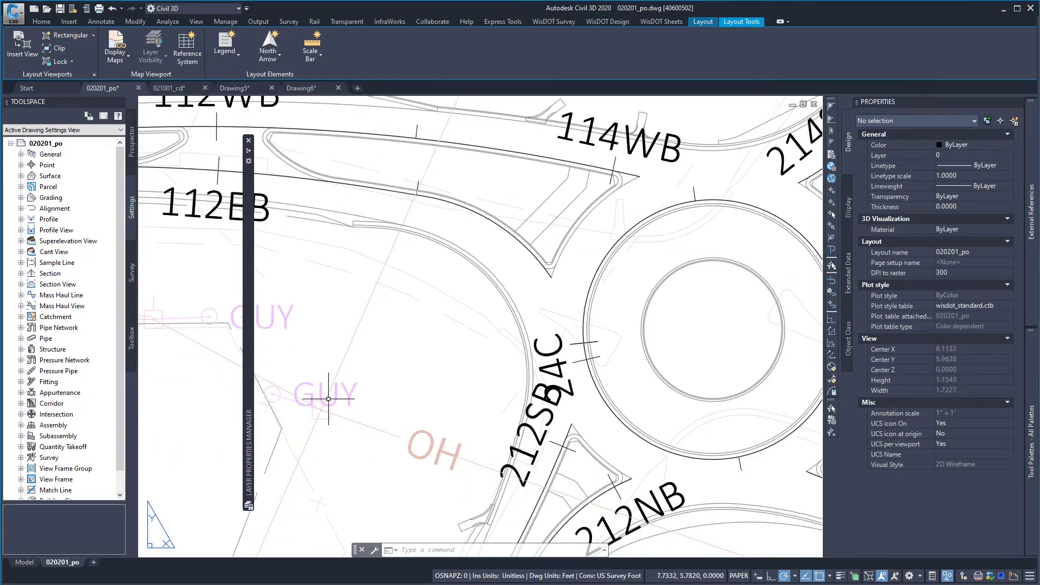
# - Compare the converted colors of the GUY and OH utility labels and lines with the roadway linework around the roundabout
pyautogui.scroll(-2, 326, 413)
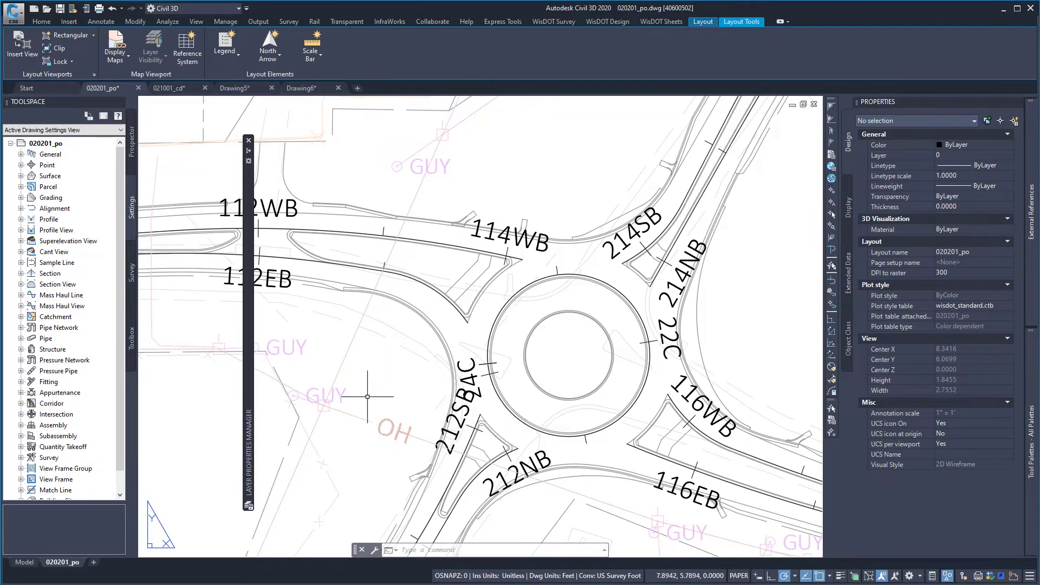
pyautogui.scroll(4, 374, 412)
pyautogui.scroll(-2, 375, 411)
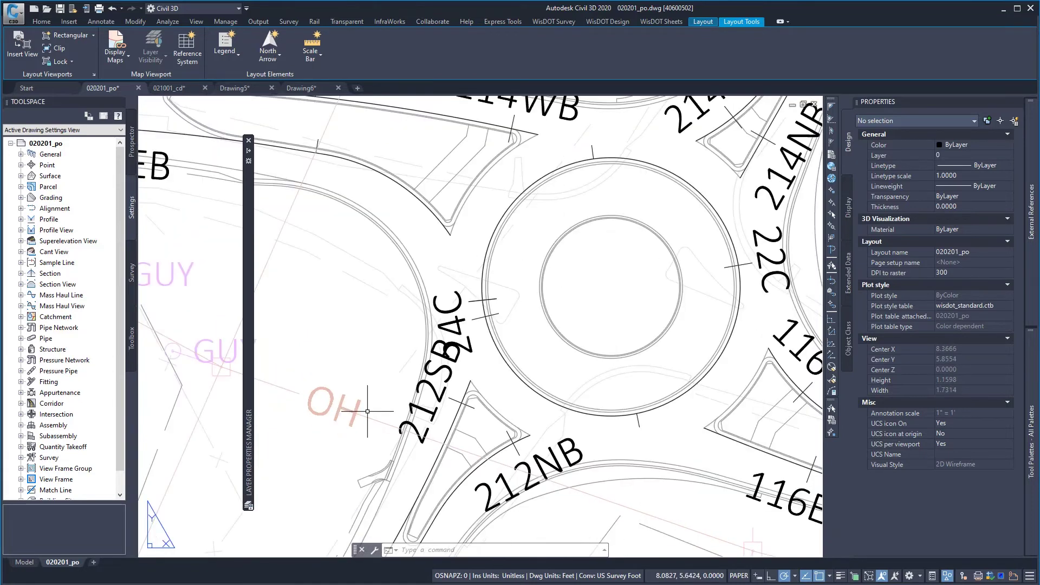
pyautogui.scroll(-4, 367, 412)
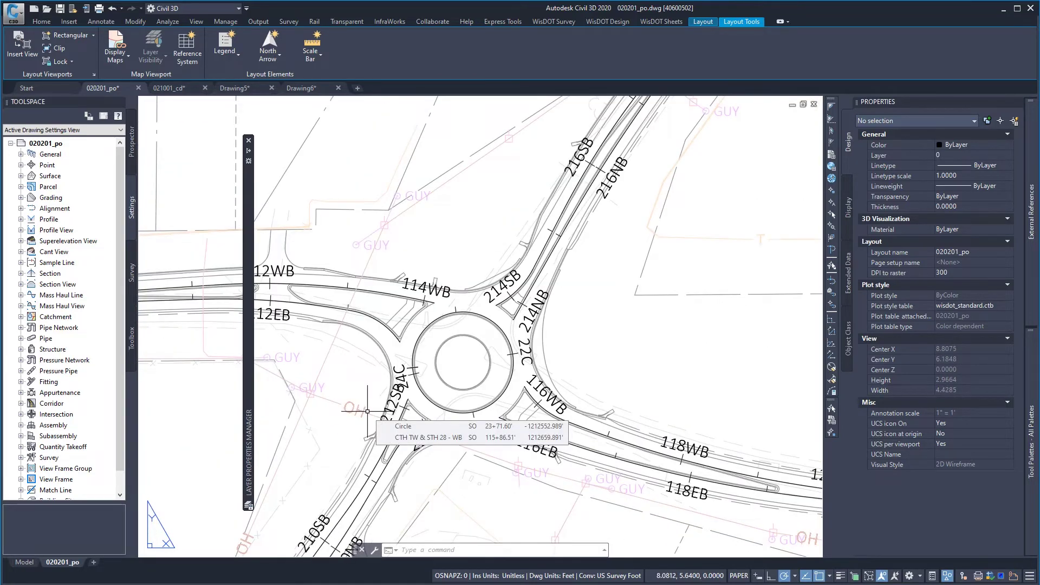
pyautogui.scroll(-3, 367, 411)
pyautogui.scroll(3, 399, 326)
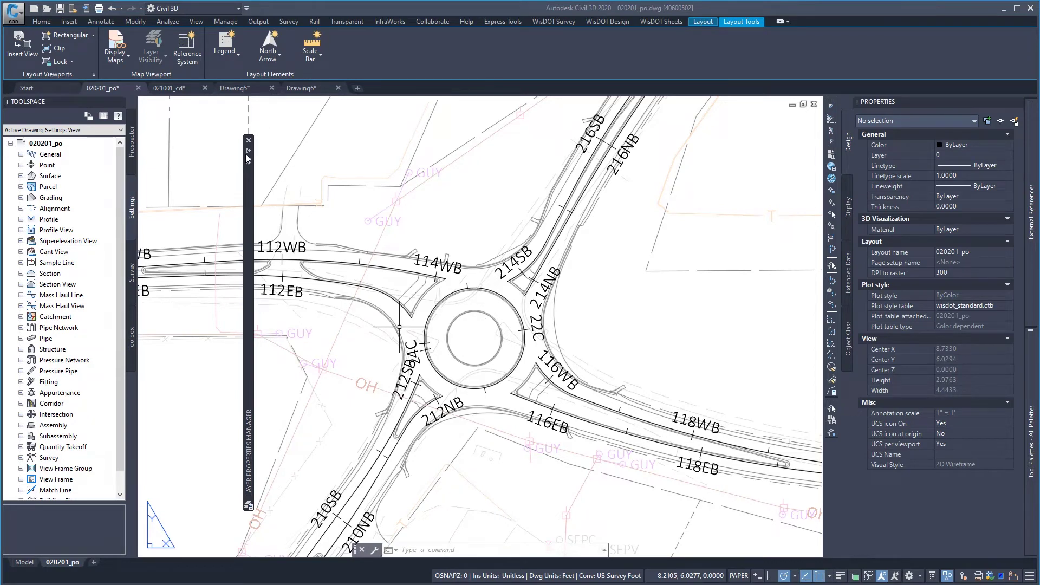
# - Filter the layer list of 020201_po to the Utilities Existing-xref group
pyautogui.moveTo(249, 151)
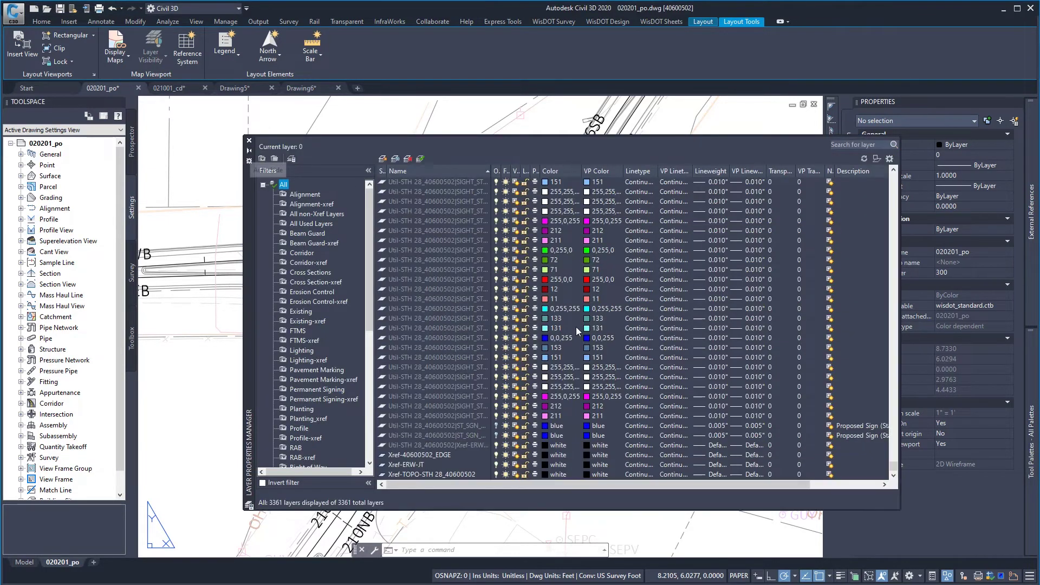
pyautogui.scroll(6, 465, 333)
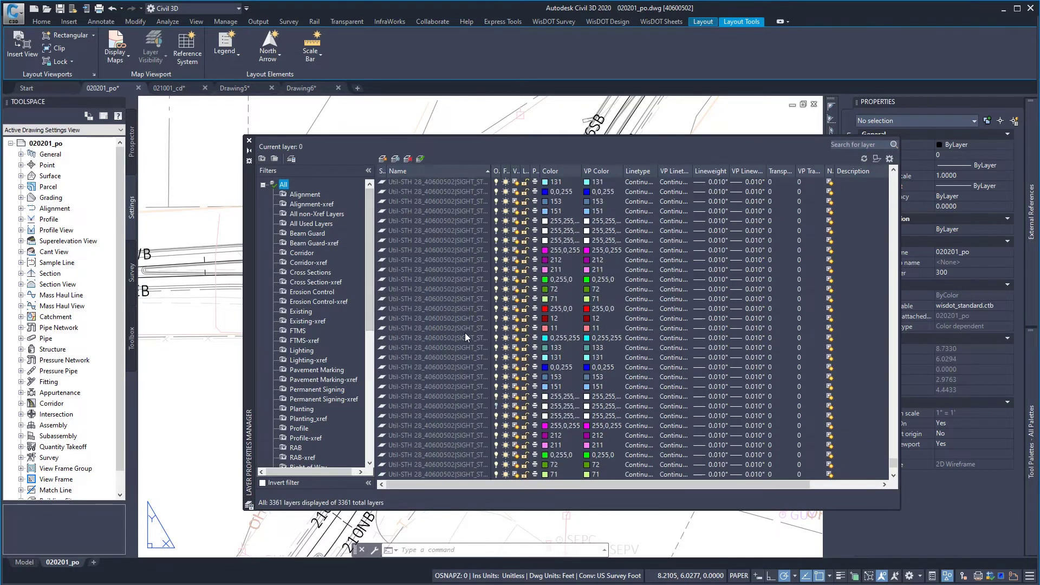
pyautogui.scroll(-5, 330, 431)
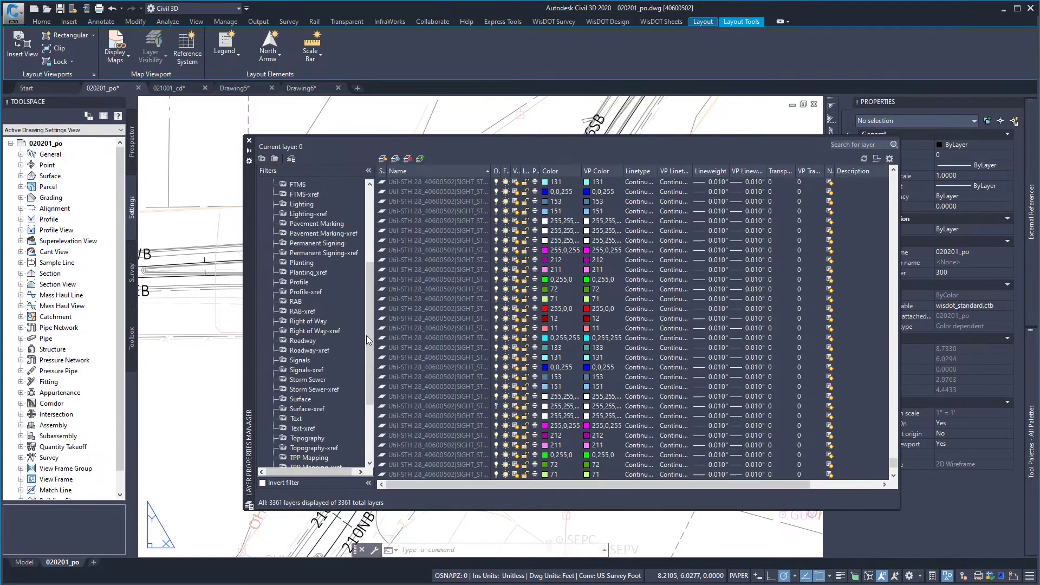
pyautogui.moveTo(371, 298); pyautogui.dragTo(369, 378)
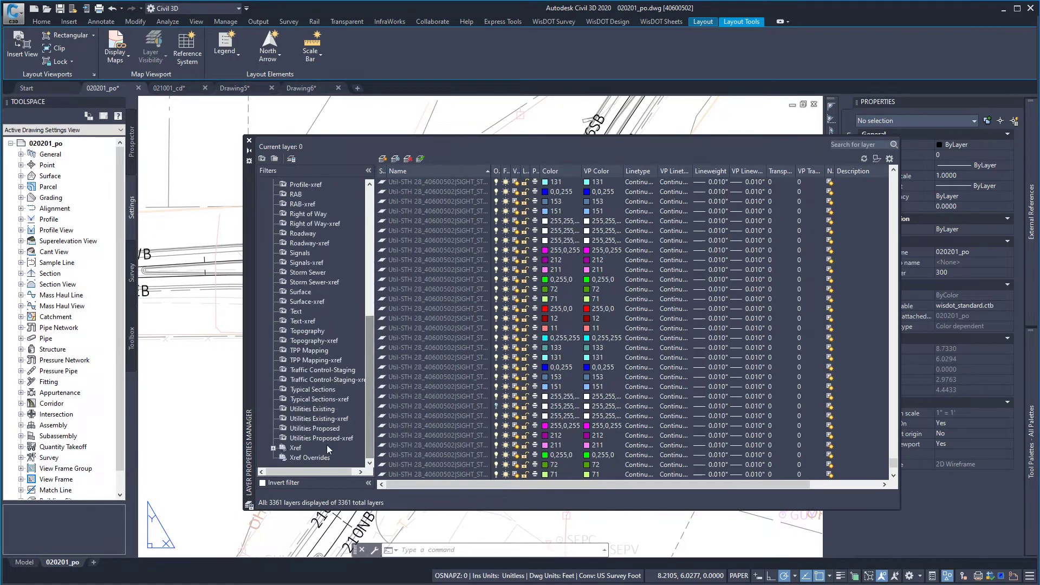
pyautogui.click(320, 418)
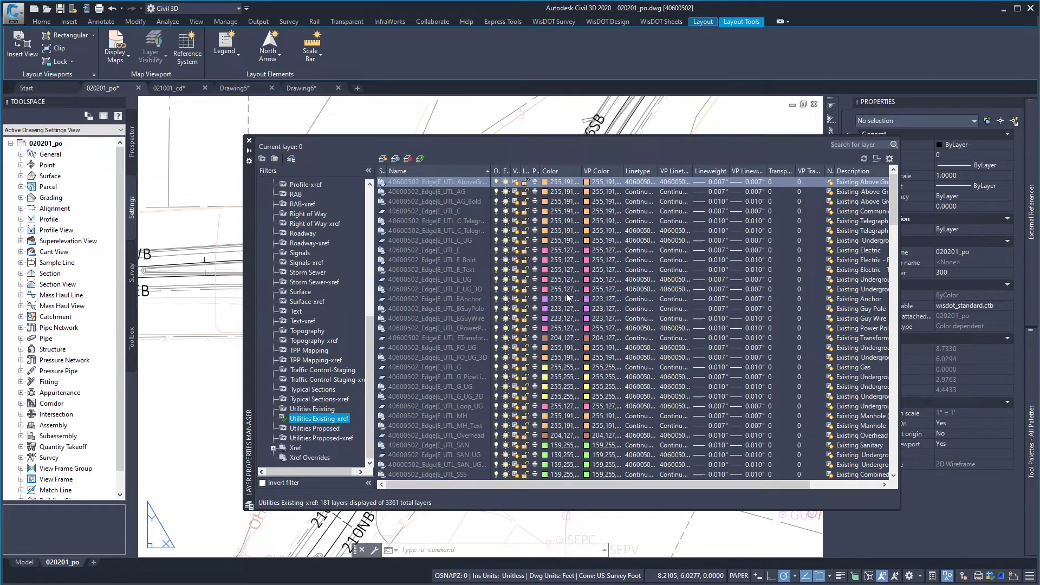
# - Reset the xref layer properties for all layers and check the utility linework around the roundabout
pyautogui.rightClick(575, 261)
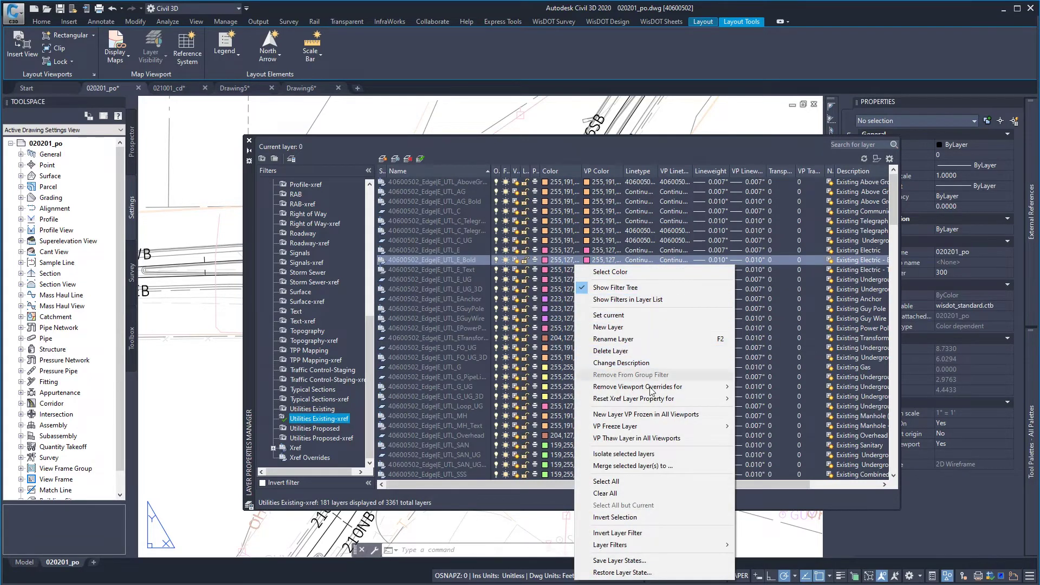
pyautogui.moveTo(635, 402)
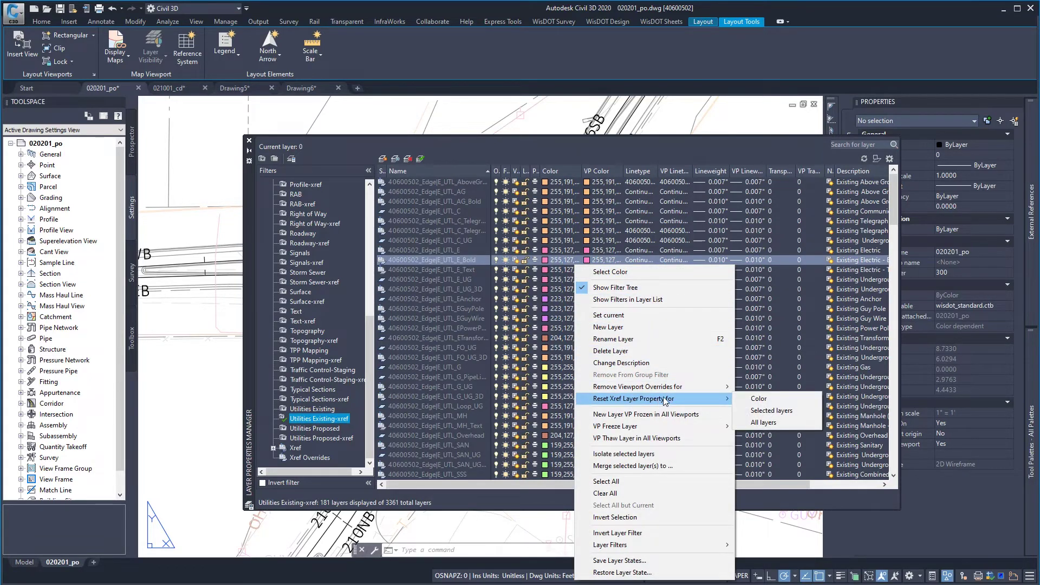
pyautogui.click(766, 423)
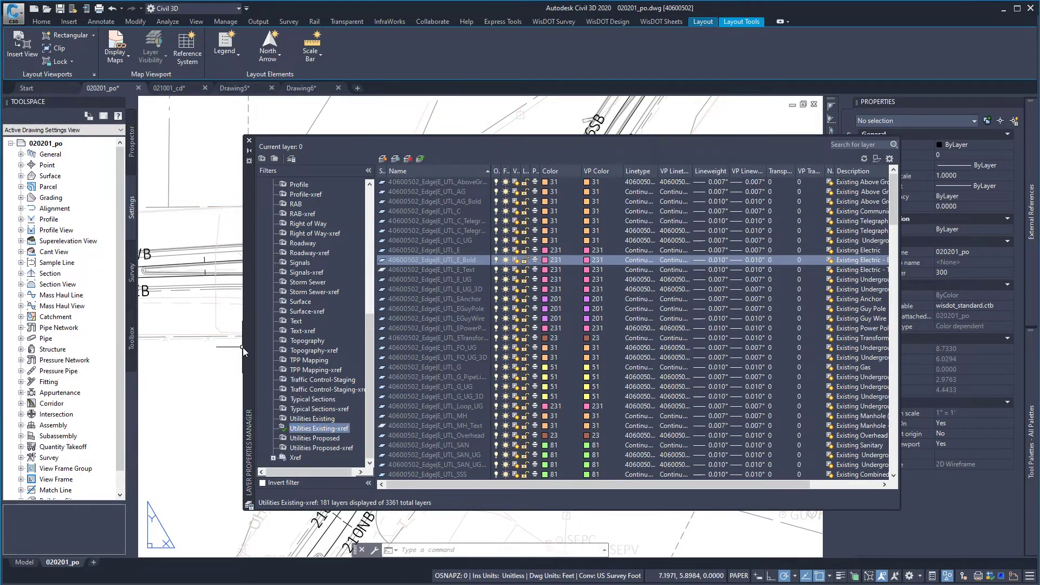
pyautogui.click(249, 151)
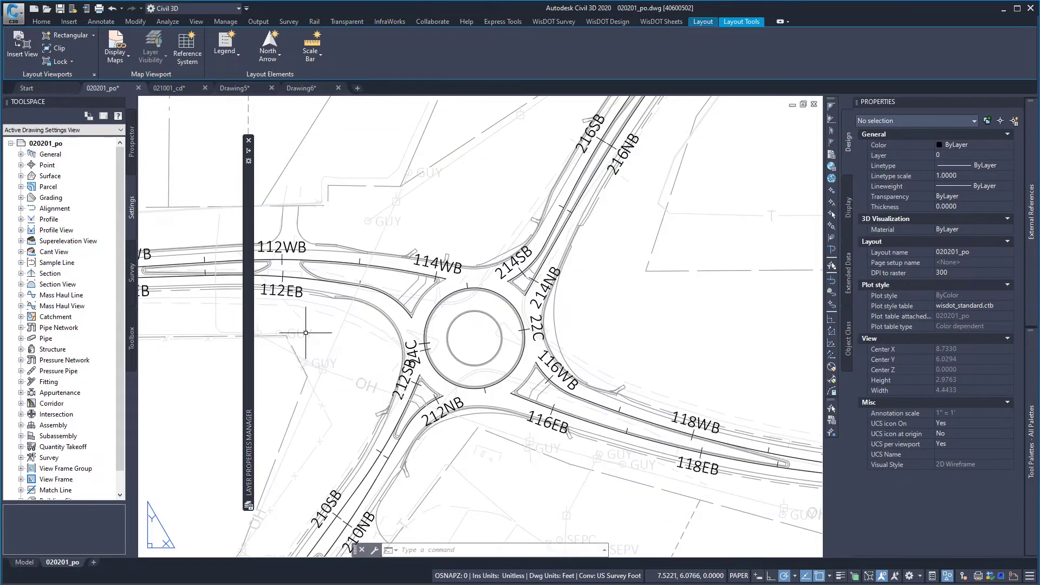
pyautogui.scroll(-2, 431, 282)
pyautogui.scroll(6, 381, 371)
pyautogui.scroll(-4, 381, 371)
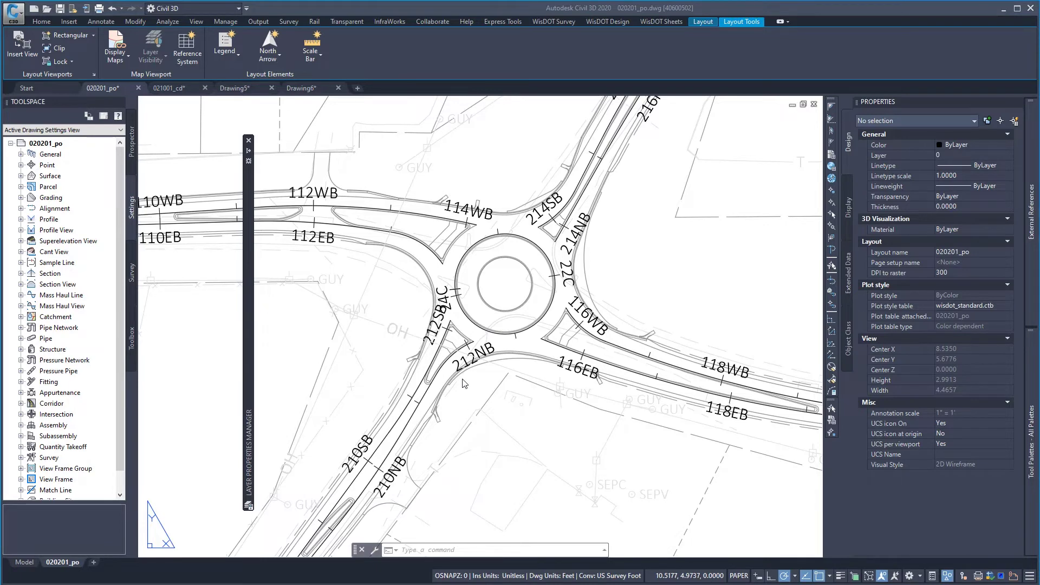
pyautogui.scroll(-2, 463, 378)
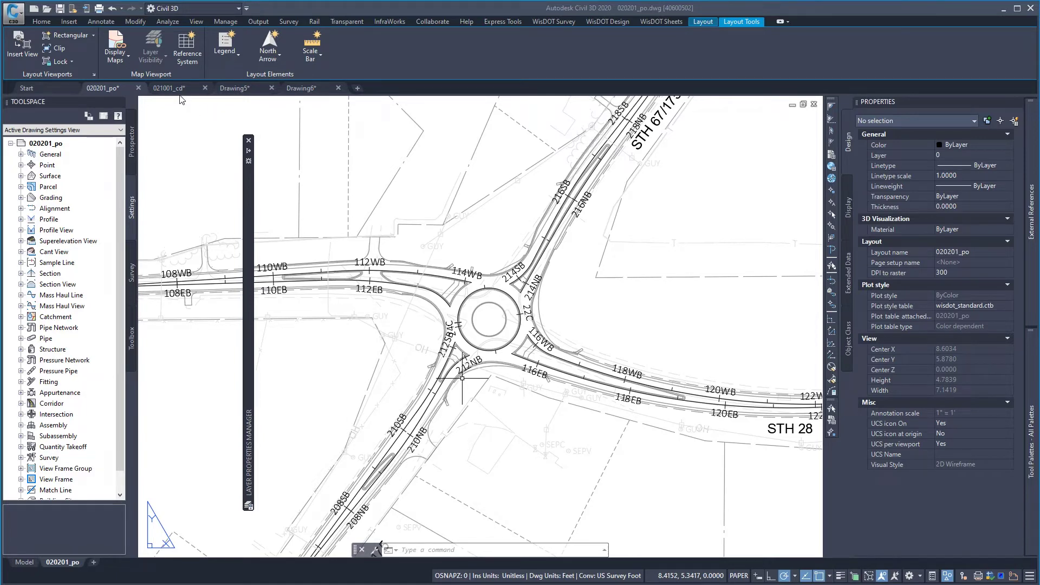
# - Switch to the 021001_cd drawing and display its 021001a_cd layout
pyautogui.moveTo(168, 90)
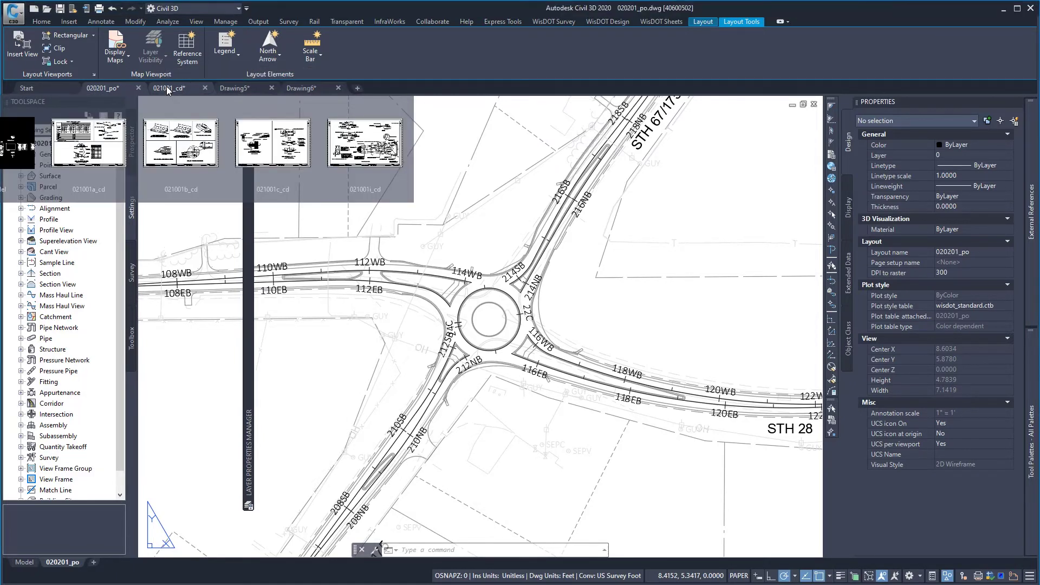
pyautogui.click(168, 87)
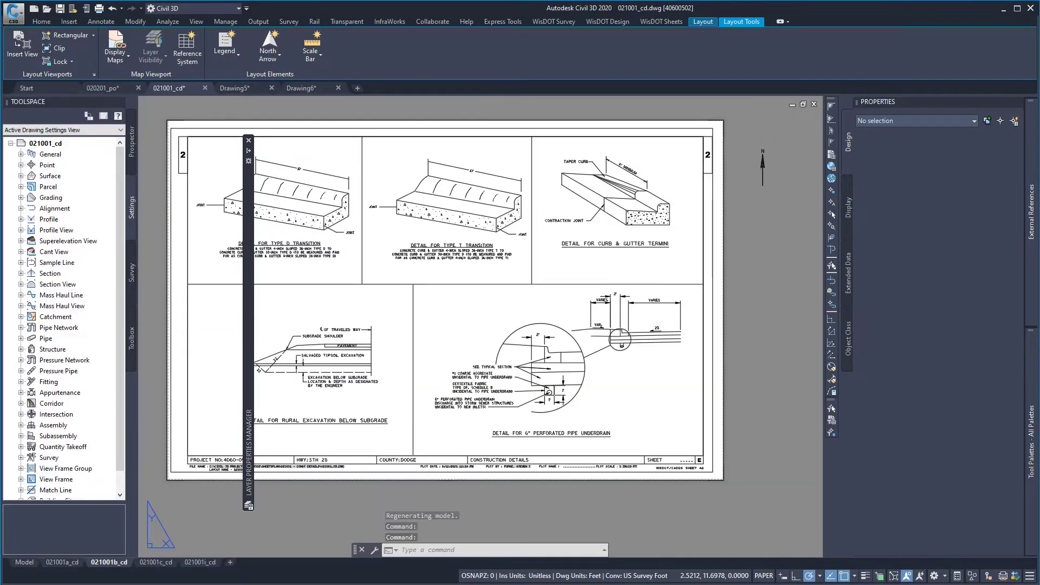
pyautogui.click(64, 562)
pyautogui.scroll(-4, 310, 435)
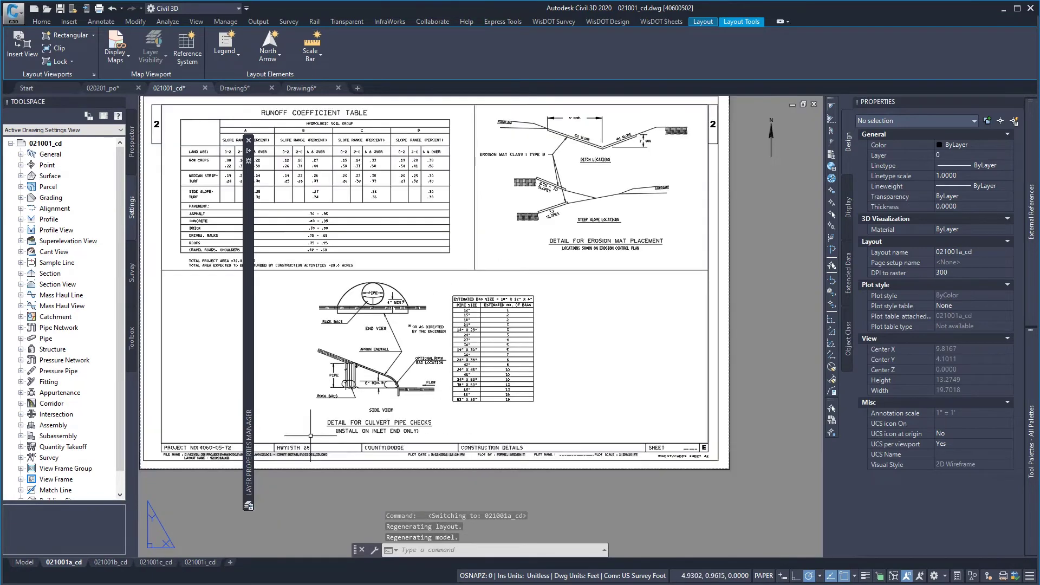
pyautogui.scroll(-3, 555, 434)
pyautogui.scroll(3, 460, 393)
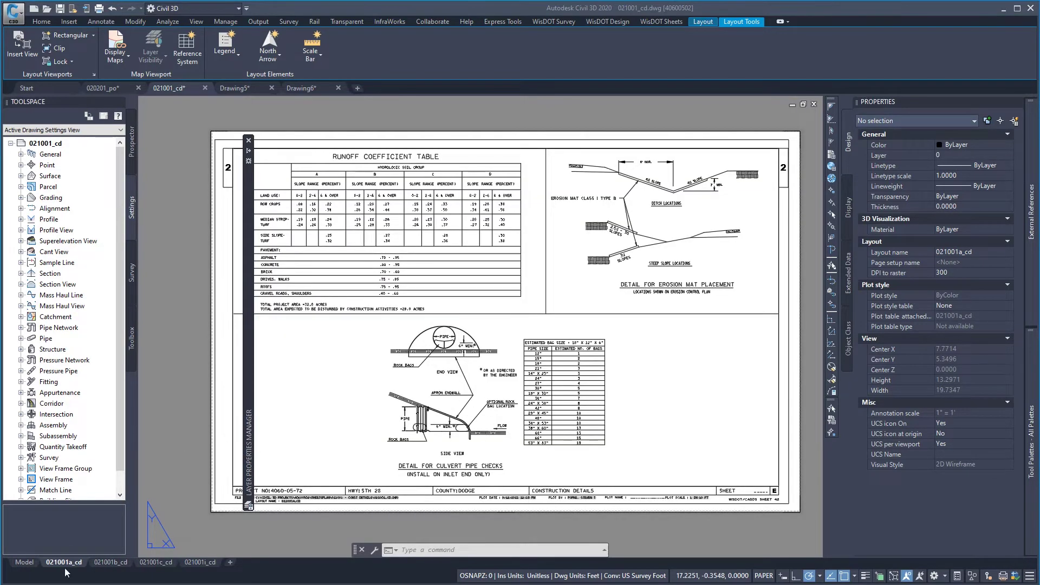
# - Start a plot of the 021001a_cd layout with the WisDOT PDF.pc3 plotter and the WisDOT (17 x 11 Inches) paper size
pyautogui.click(250, 22)
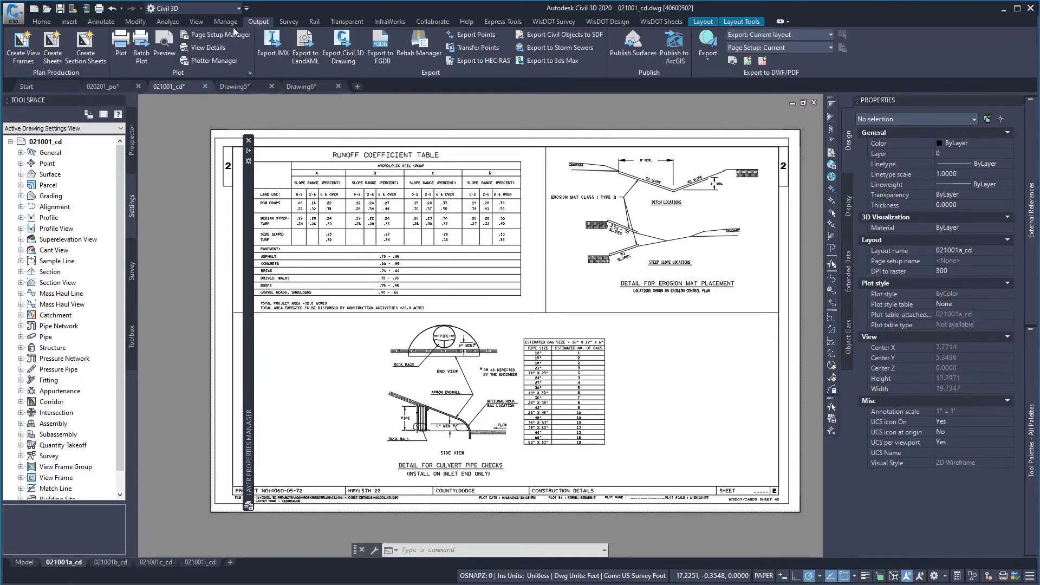
pyautogui.click(121, 48)
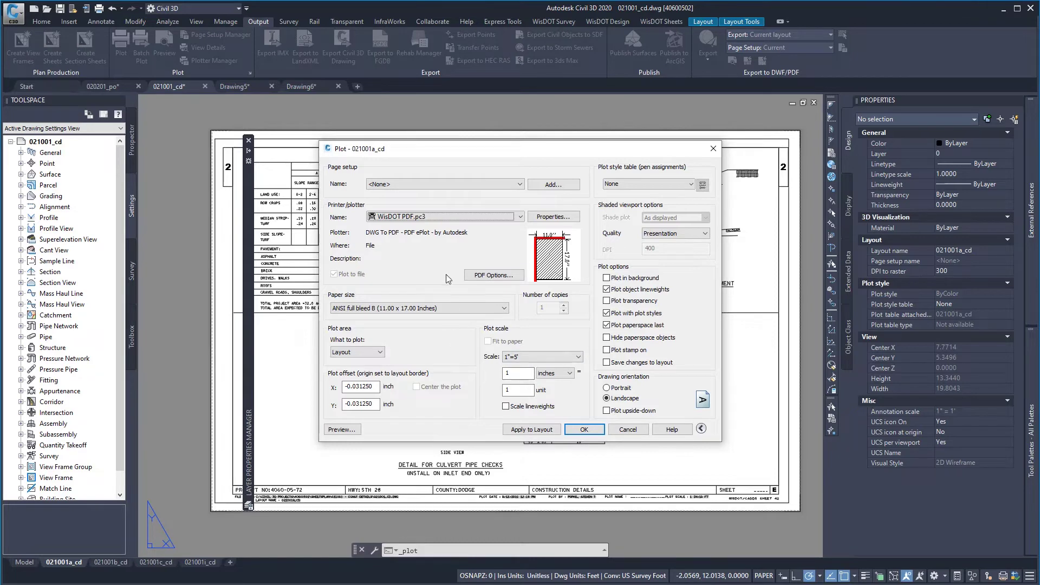
pyautogui.click(458, 217)
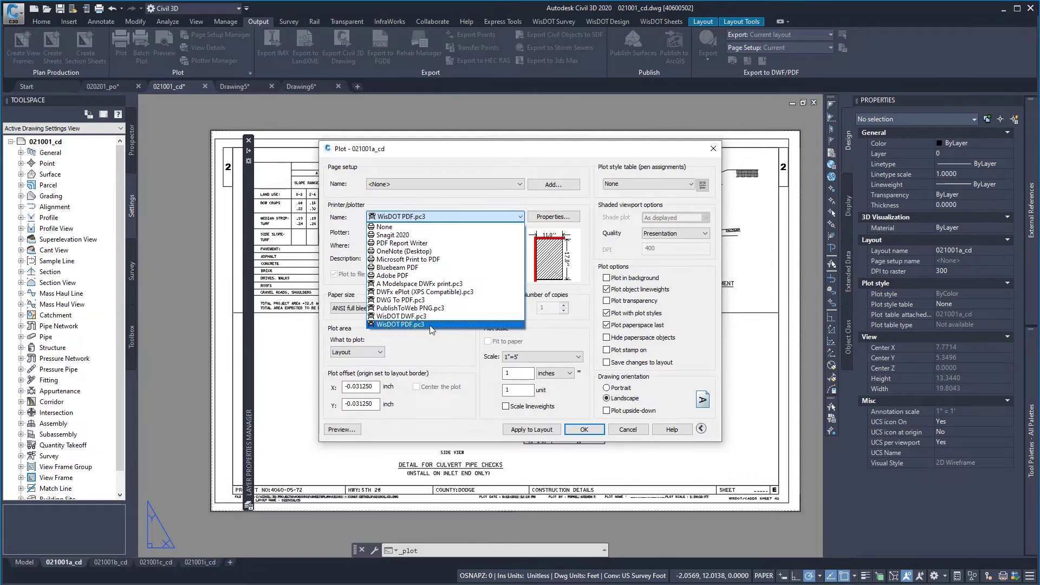
pyautogui.click(432, 326)
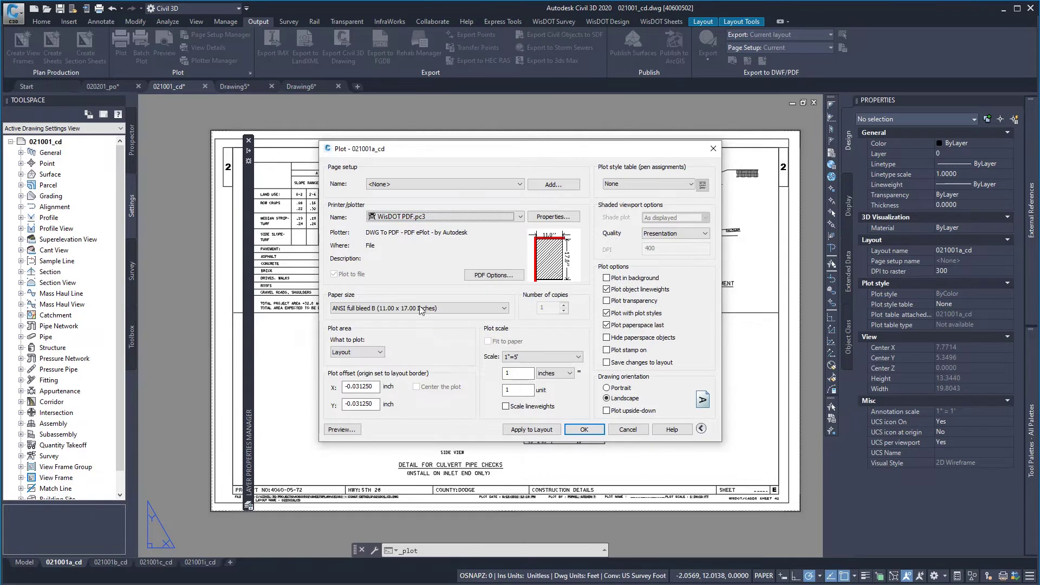
pyautogui.click(420, 308)
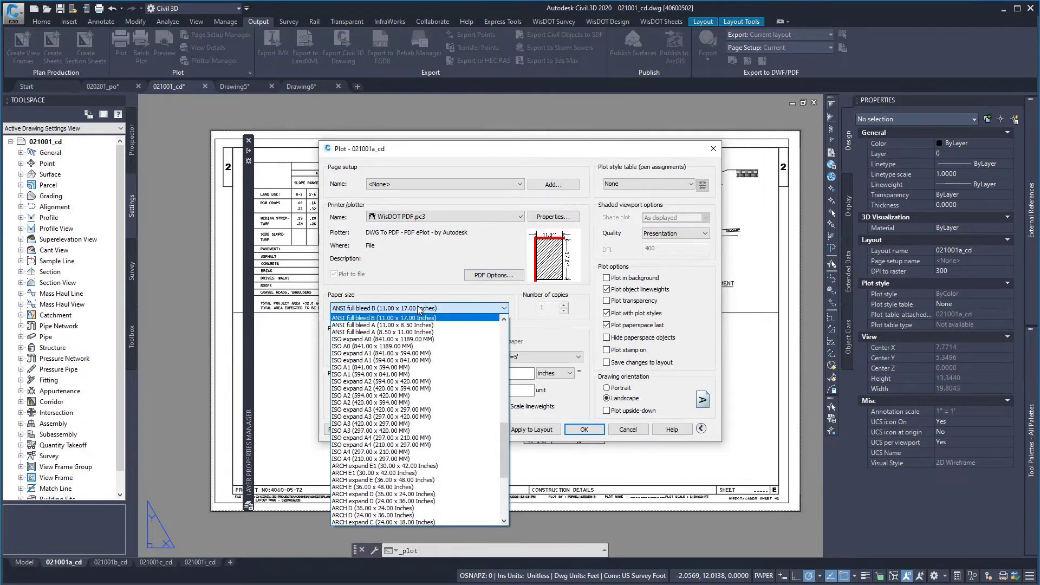
pyautogui.moveTo(499, 451); pyautogui.dragTo(498, 351)
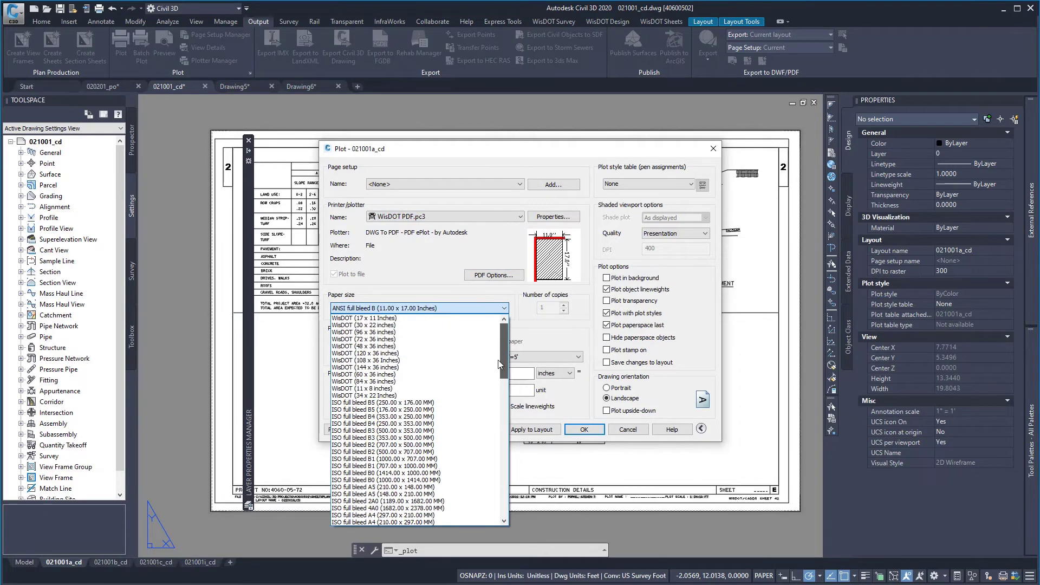
pyautogui.click(404, 318)
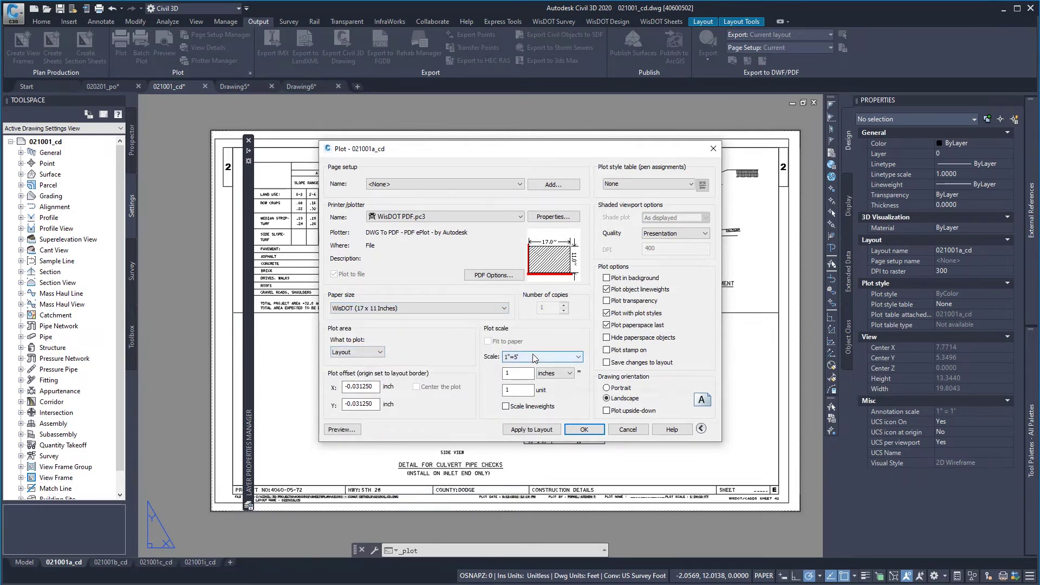
# - Choose the wisdot_standard.ctb plot style table and cancel the plot
pyautogui.click(691, 184)
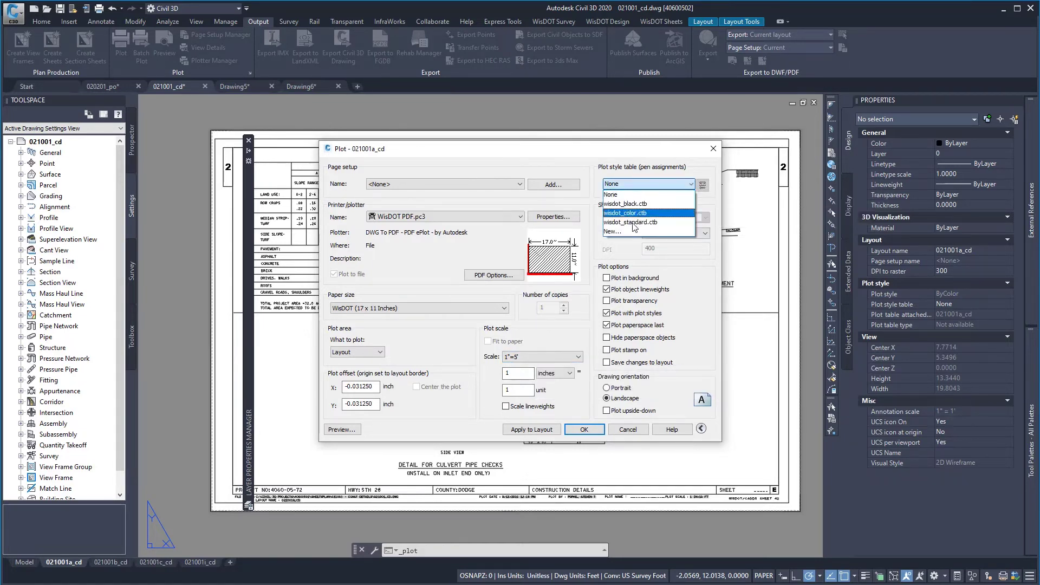
pyautogui.click(632, 223)
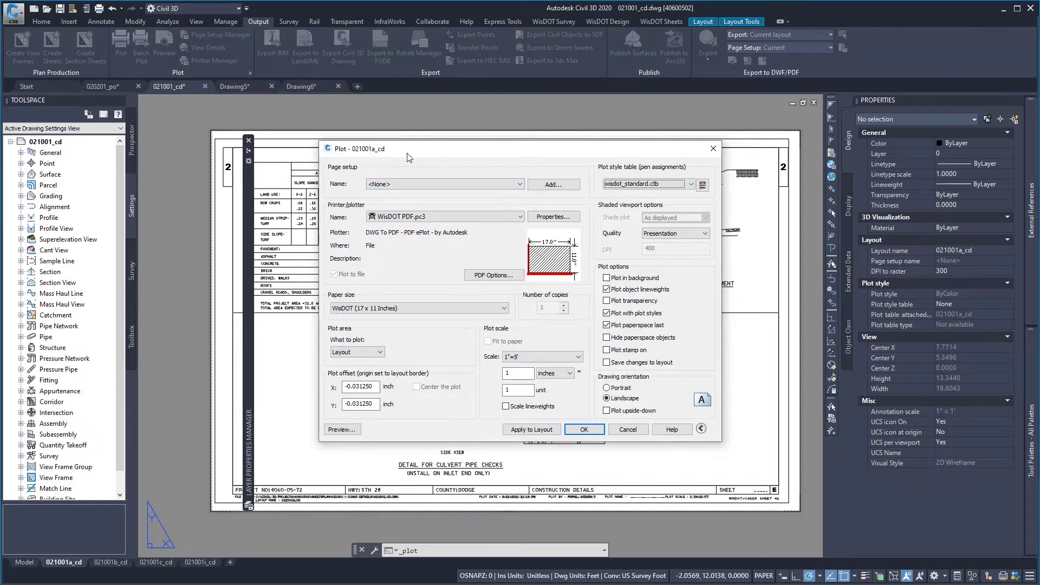
pyautogui.click(644, 428)
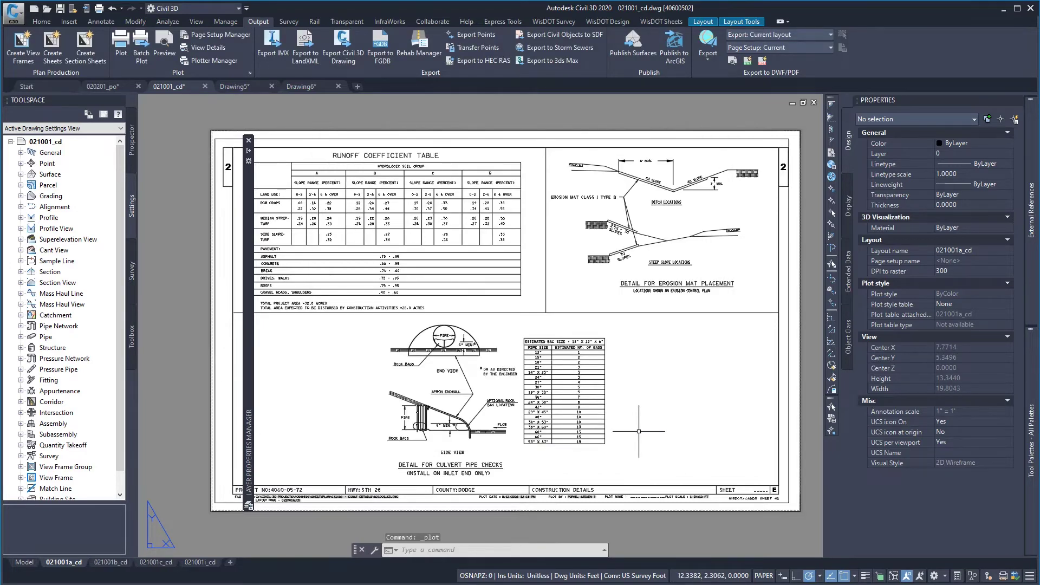
# - Import the PDF-11x17-stnd page setup into the drawing from the WisDOT page setup palette
pyautogui.click(658, 22)
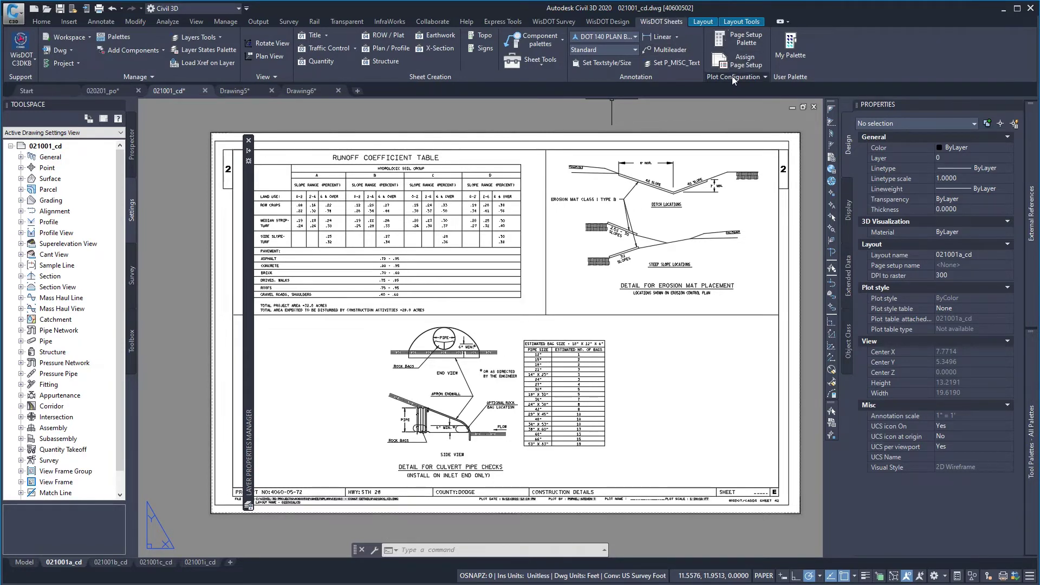
pyautogui.click(746, 42)
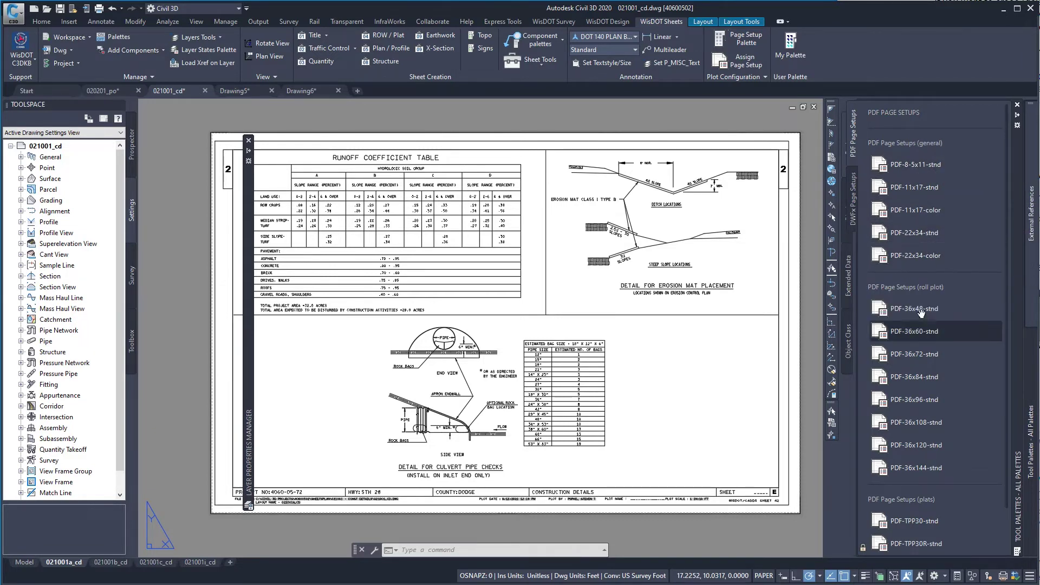
pyautogui.scroll(-2, 929, 464)
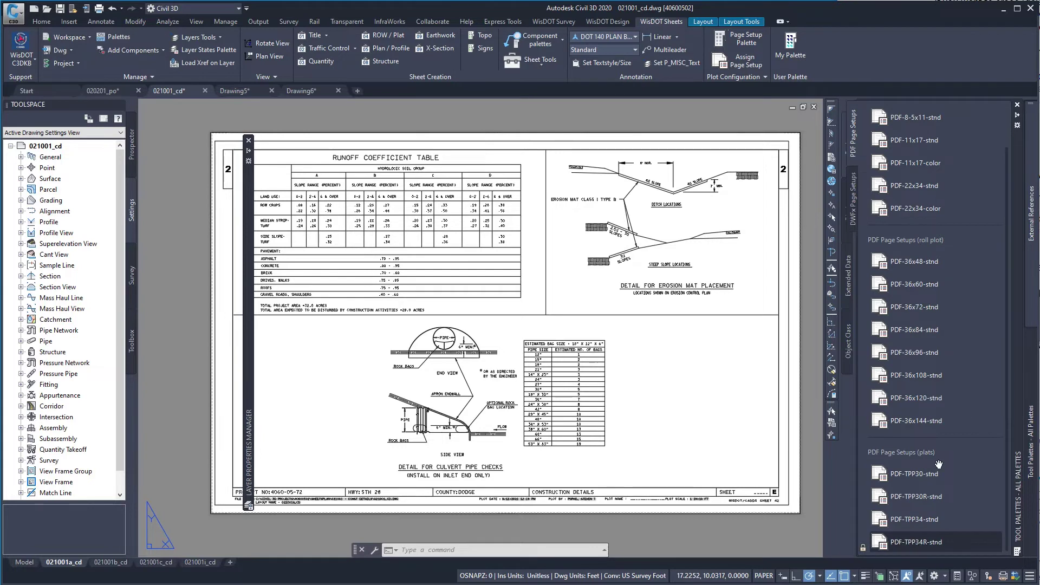
pyautogui.scroll(2, 964, 320)
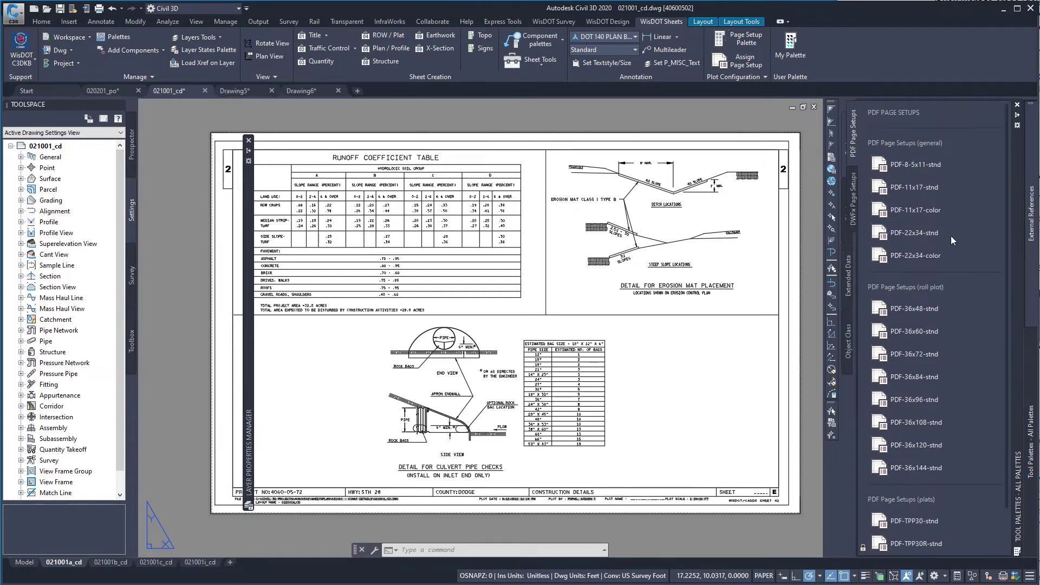
pyautogui.click(907, 189)
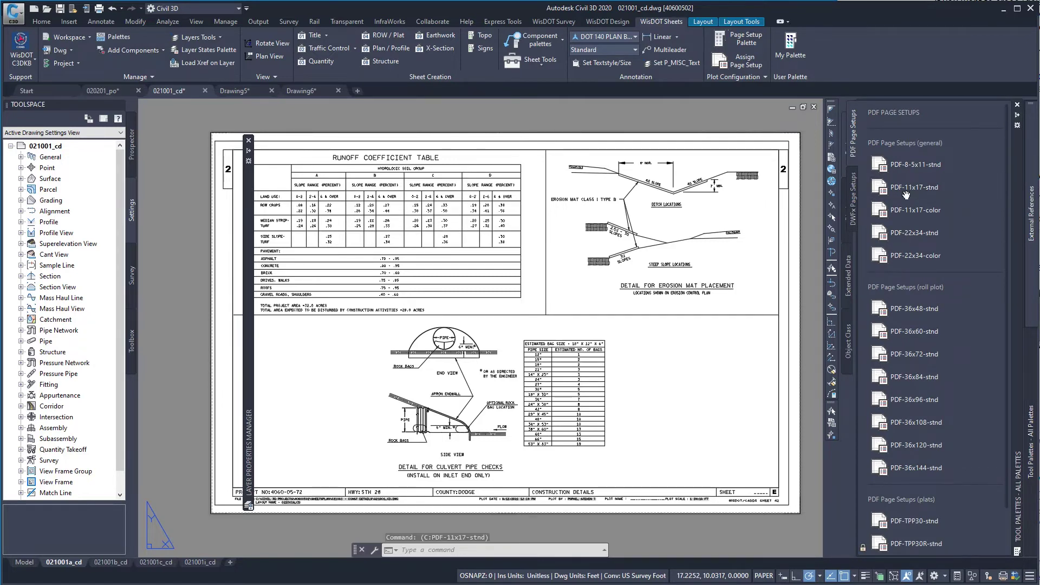
# - Assign the PDF-11x17-stnd page setup to layouts 021001a_cd, 021001b_cd, 021001c_cd and 021001i_cd with Multi-Page Setup
pyautogui.click(744, 61)
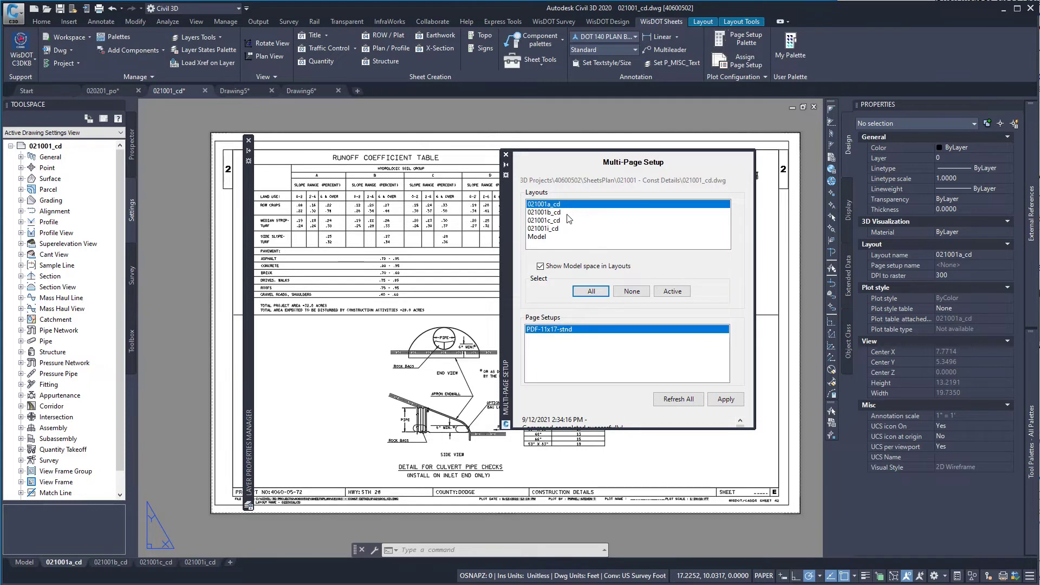
pyautogui.keyDown('shift'); pyautogui.click(551, 230); pyautogui.keyUp('shift')
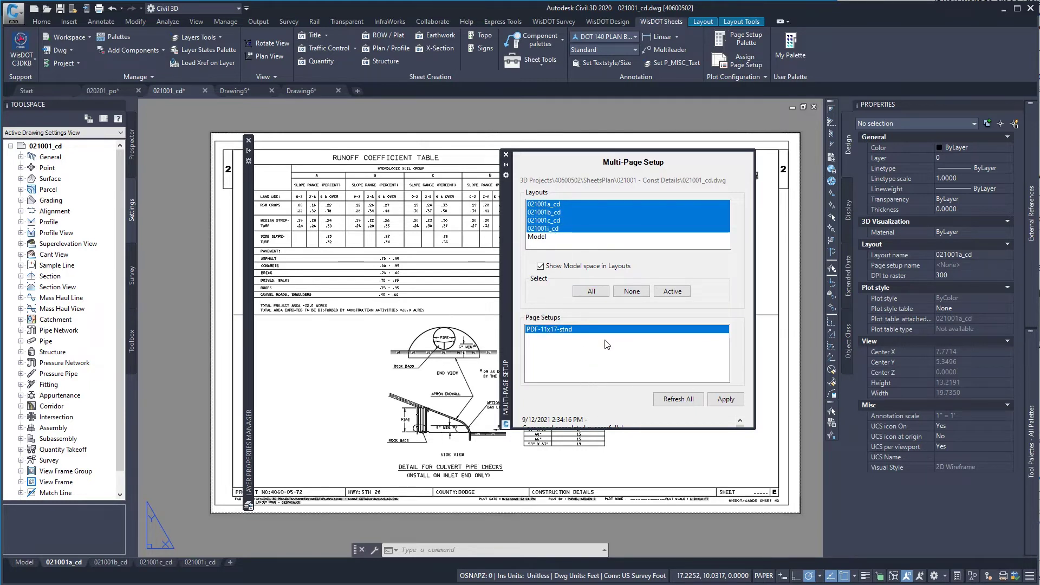
pyautogui.click(726, 400)
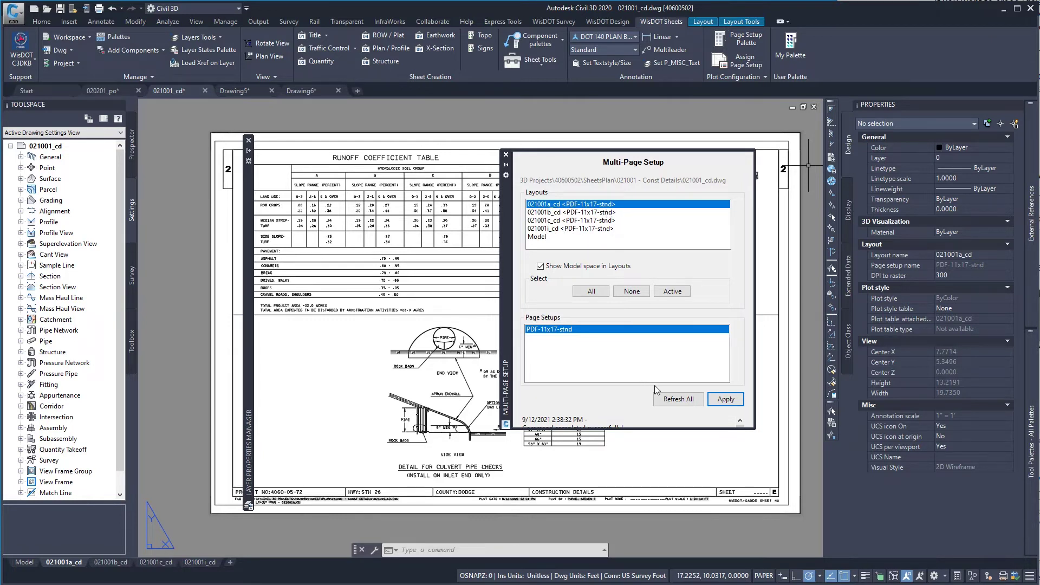
pyautogui.click(506, 156)
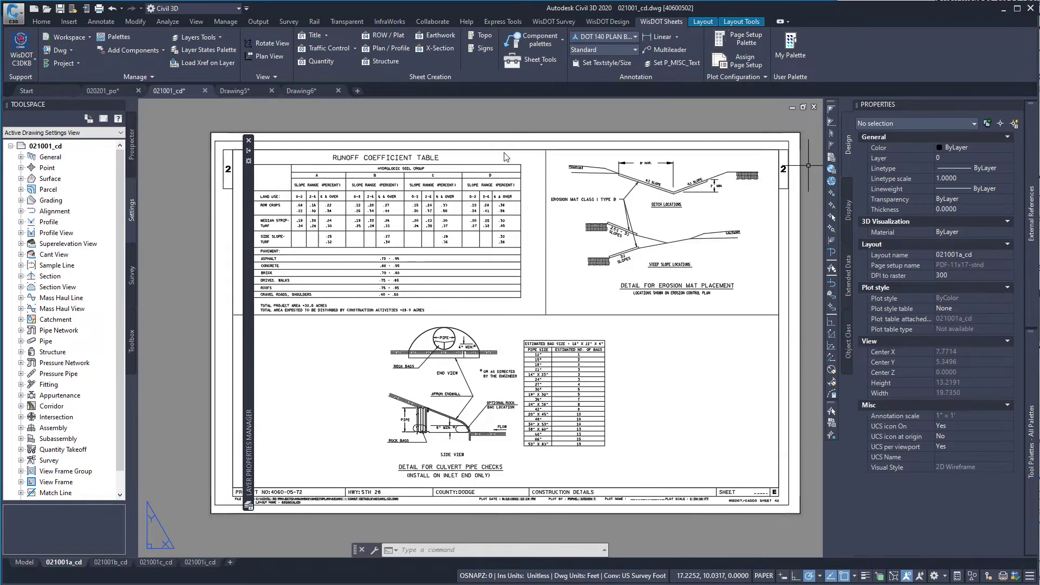
# - Review the page setup assigned to the 021001a_cd layout in the Page Setup Manager
pyautogui.rightClick(61, 562)
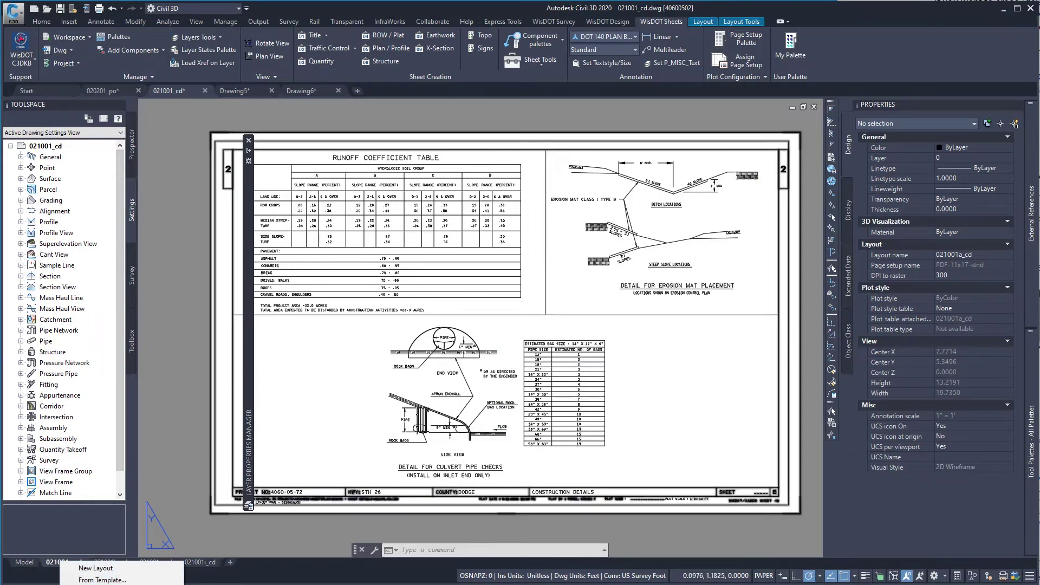
pyautogui.click(98, 583)
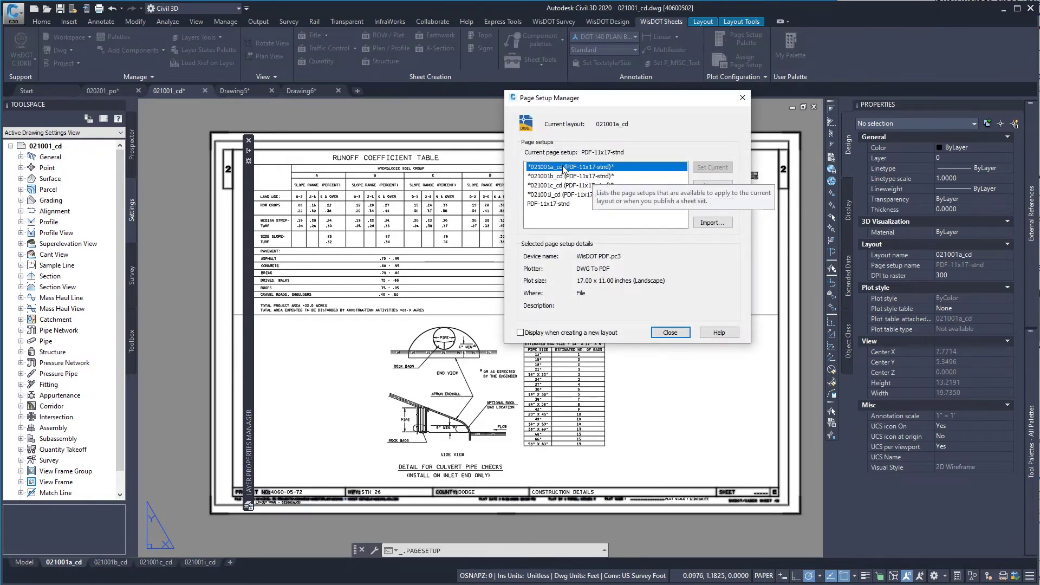
pyautogui.click(671, 333)
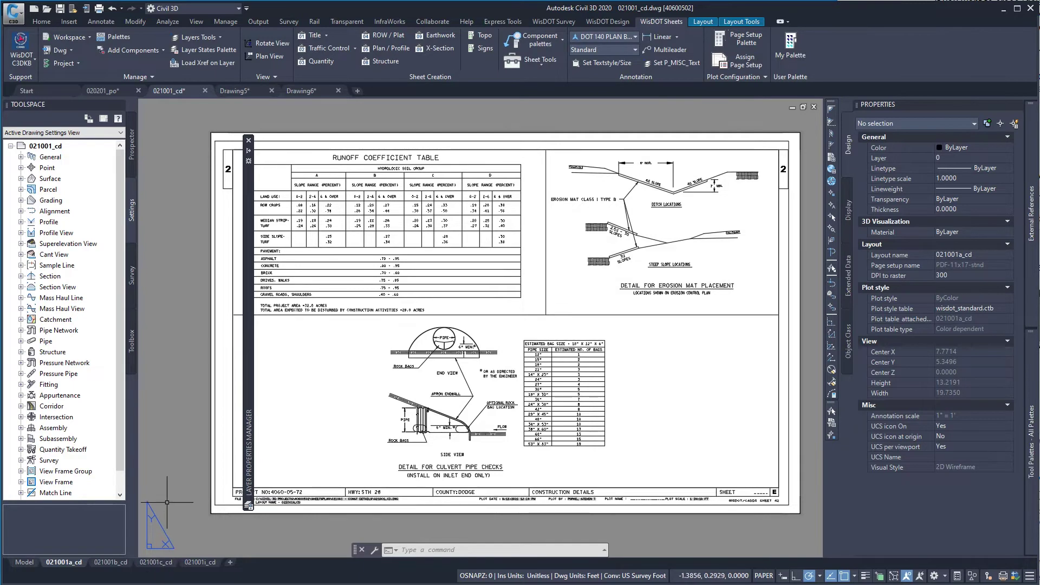
# - Start a batch plot of the drawing and remove the 021001_cd-Model sheet from the list of sheets
pyautogui.click(258, 22)
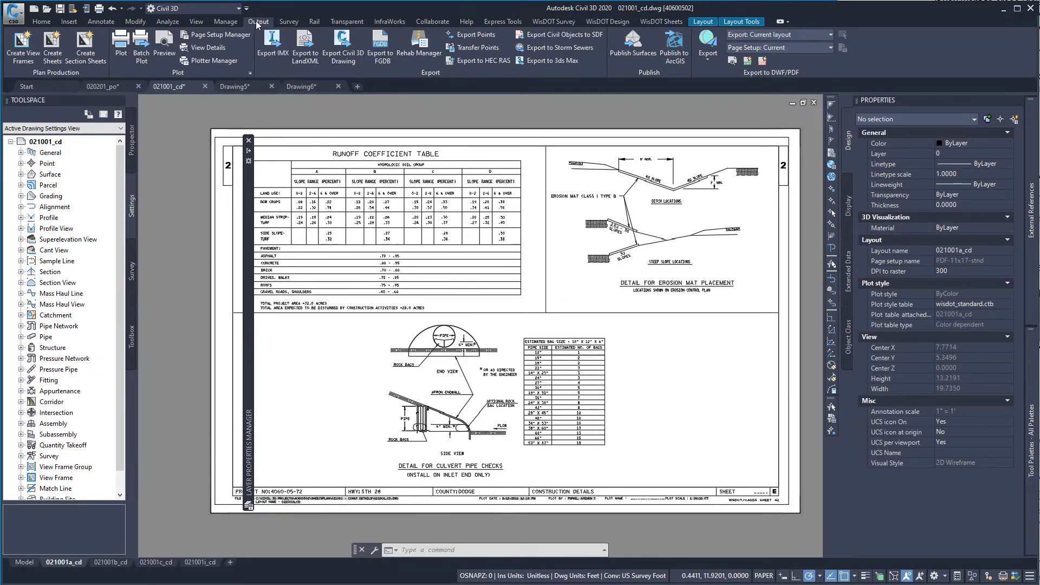
pyautogui.click(141, 55)
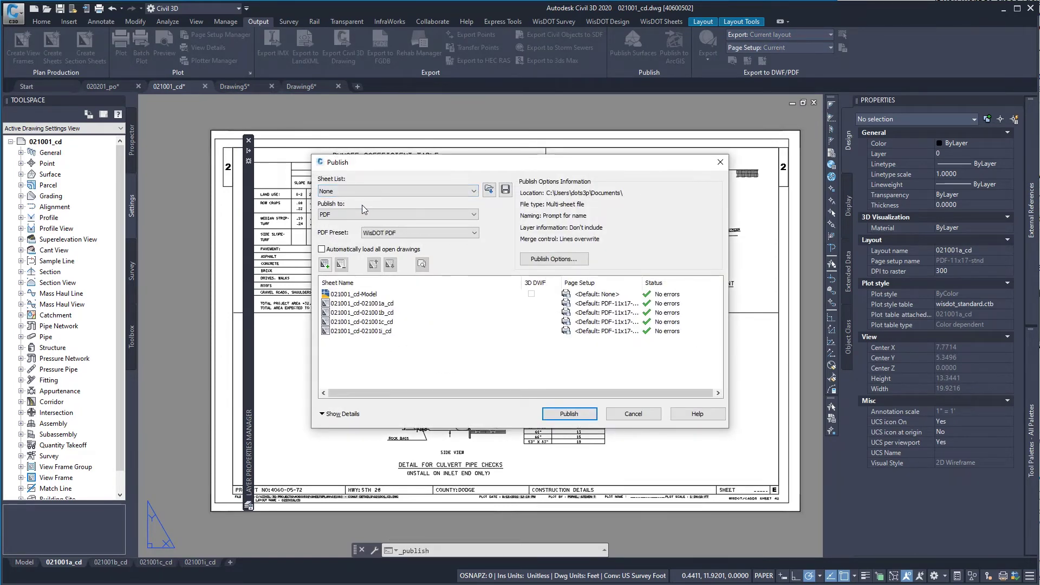
pyautogui.click(355, 295)
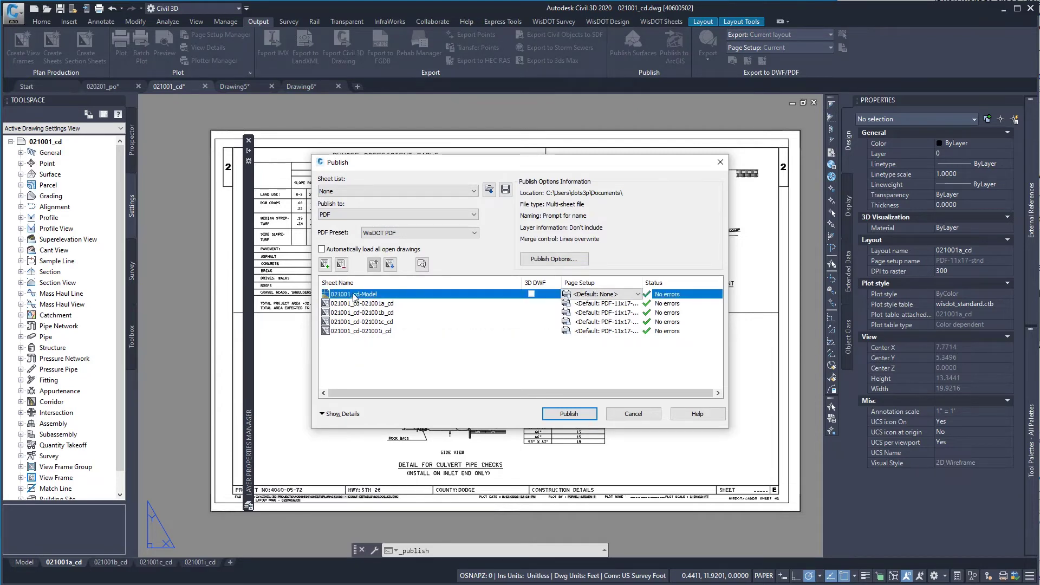
pyautogui.click(342, 264)
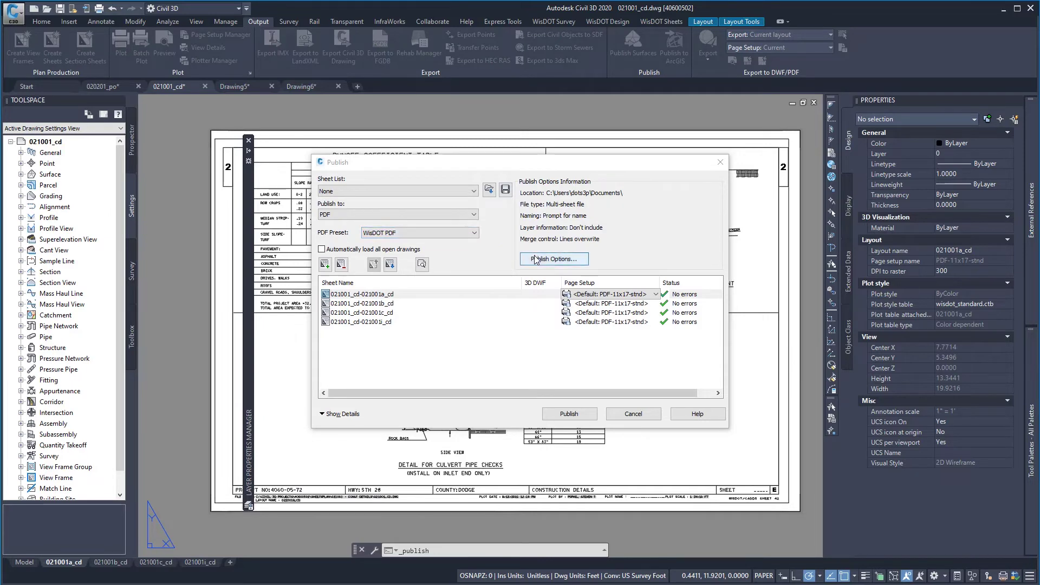
# - Set the vector and raster image quality to 300 dpi in the PDF publish options and finish with the Publish dialog
pyautogui.click(553, 259)
pyautogui.click(471, 283)
pyautogui.write('300')
pyautogui.click(485, 263)
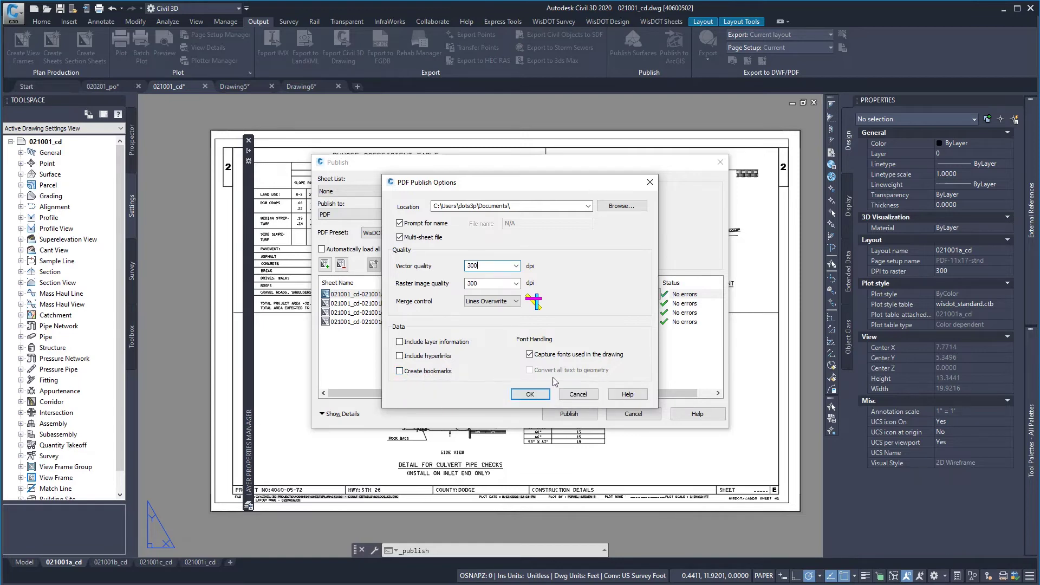
pyautogui.click(530, 395)
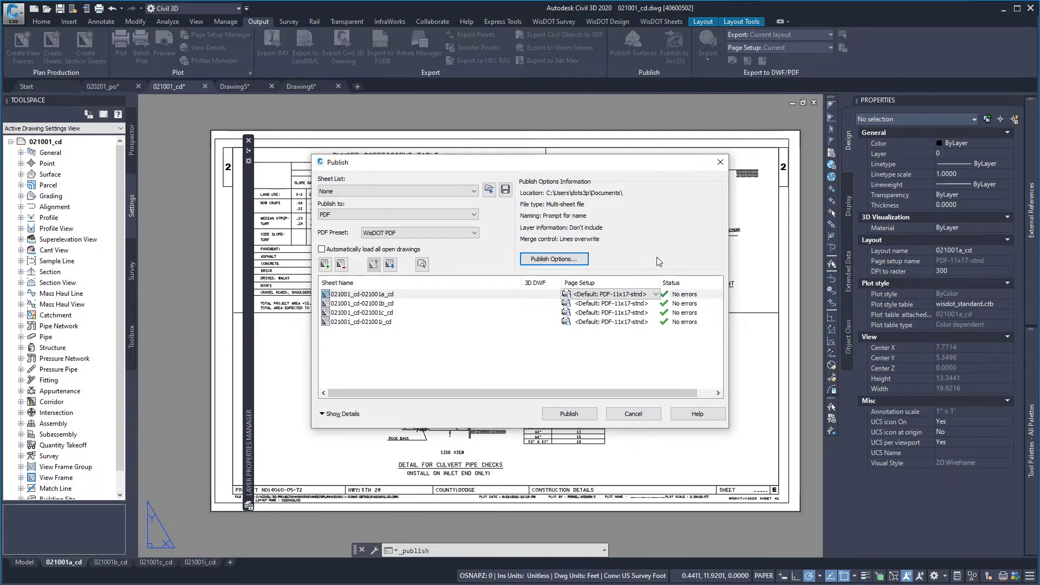
pyautogui.click(569, 416)
# - Open the Sheet Set Manager and bring up the Publish dialog for the entire 4060-05-72 Plan sheet set
pyautogui.click(1034, 205)
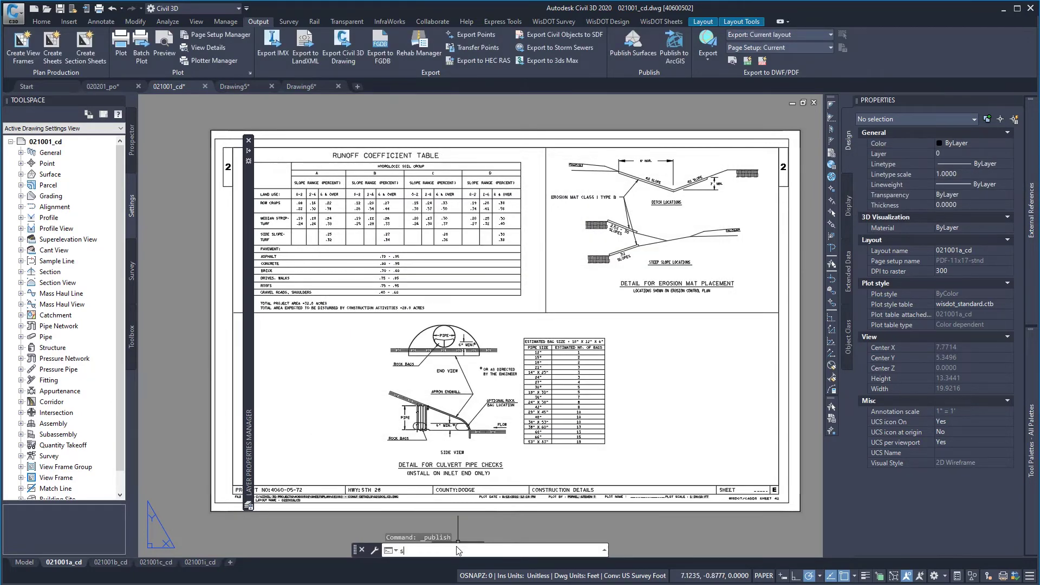
pyautogui.press('Return')
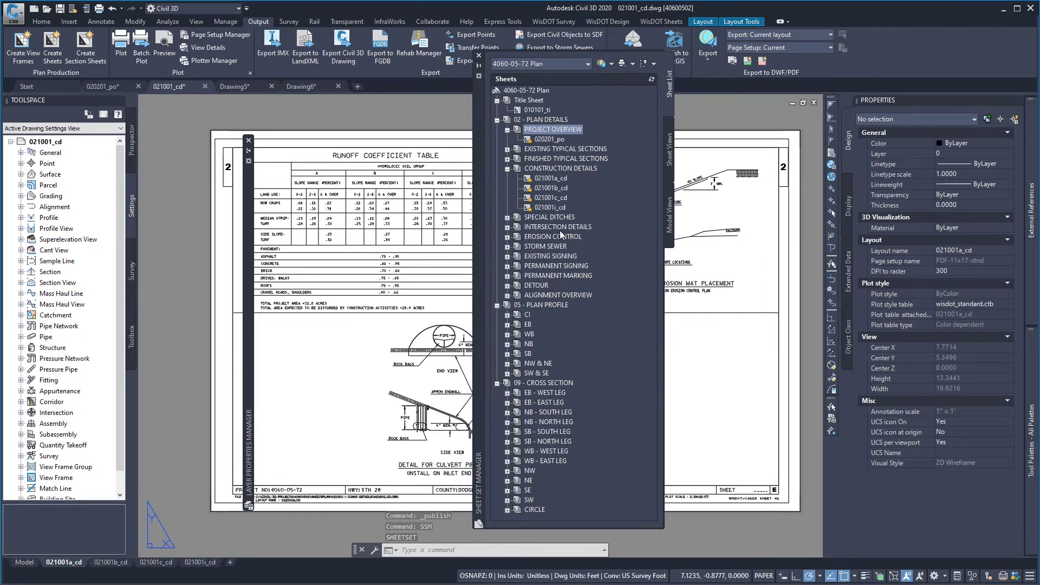
pyautogui.click(535, 91)
pyautogui.rightClick(535, 92)
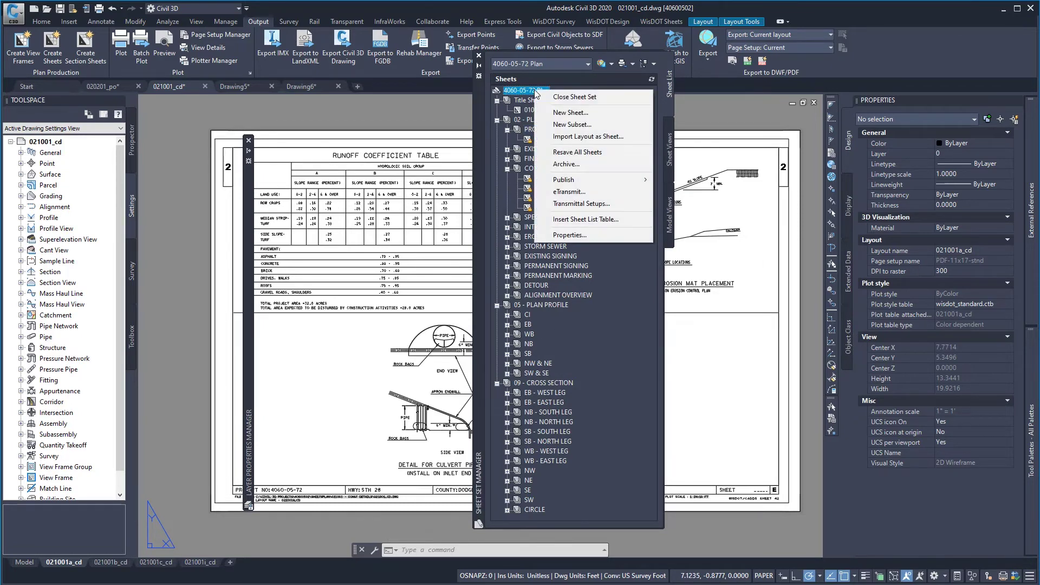
pyautogui.moveTo(593, 183)
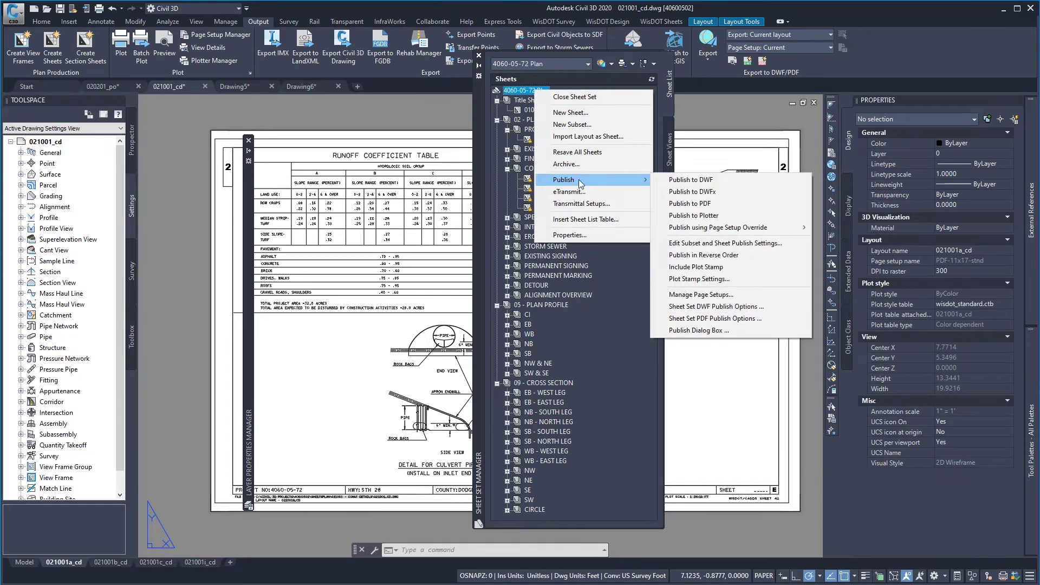
pyautogui.click(710, 332)
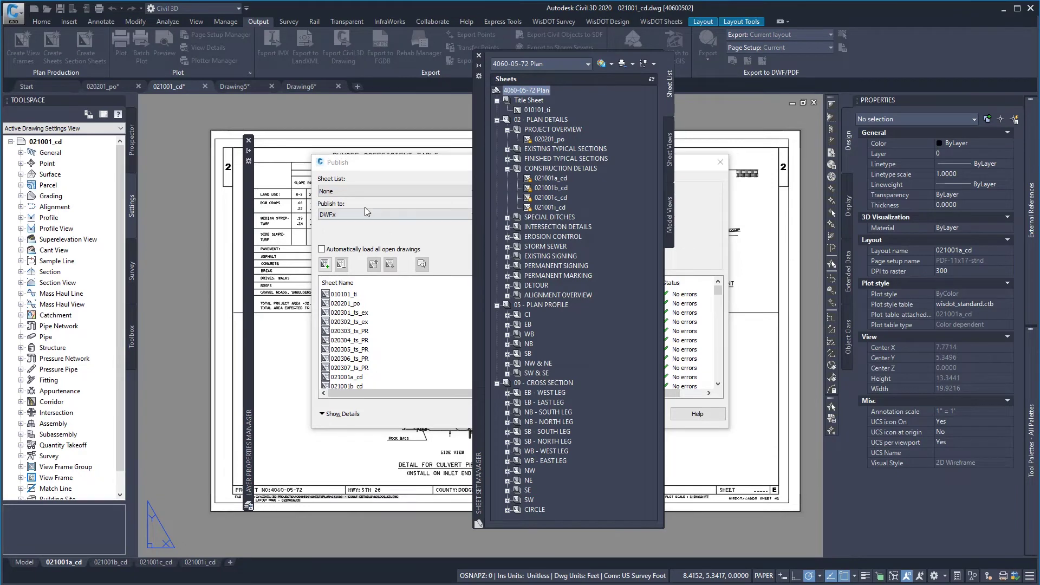
pyautogui.click(380, 168)
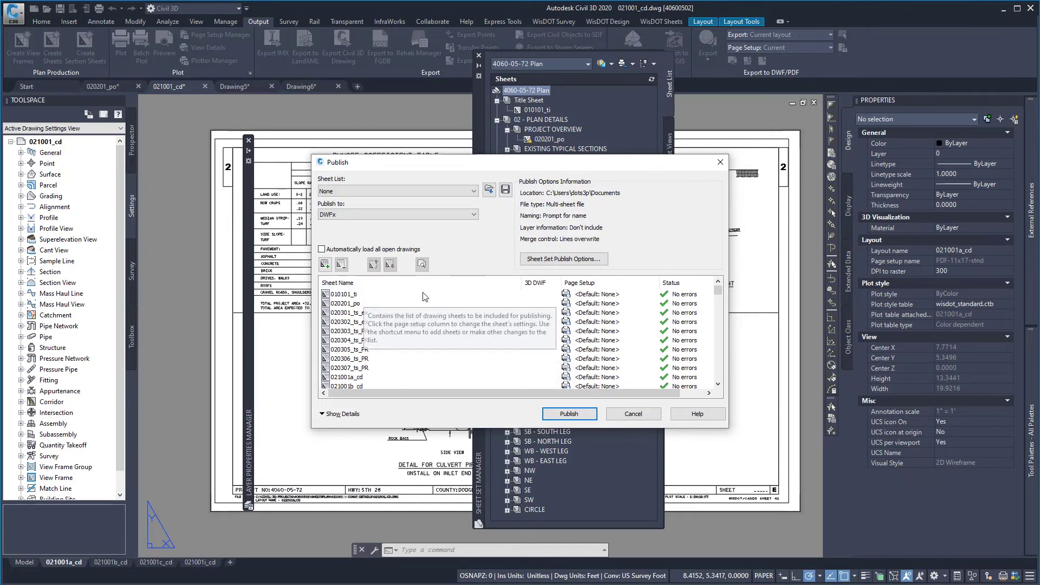
# - Set the sheet set to publish to PDF and review its PDF publish options without changing them
pyautogui.scroll(-6, 389, 330)
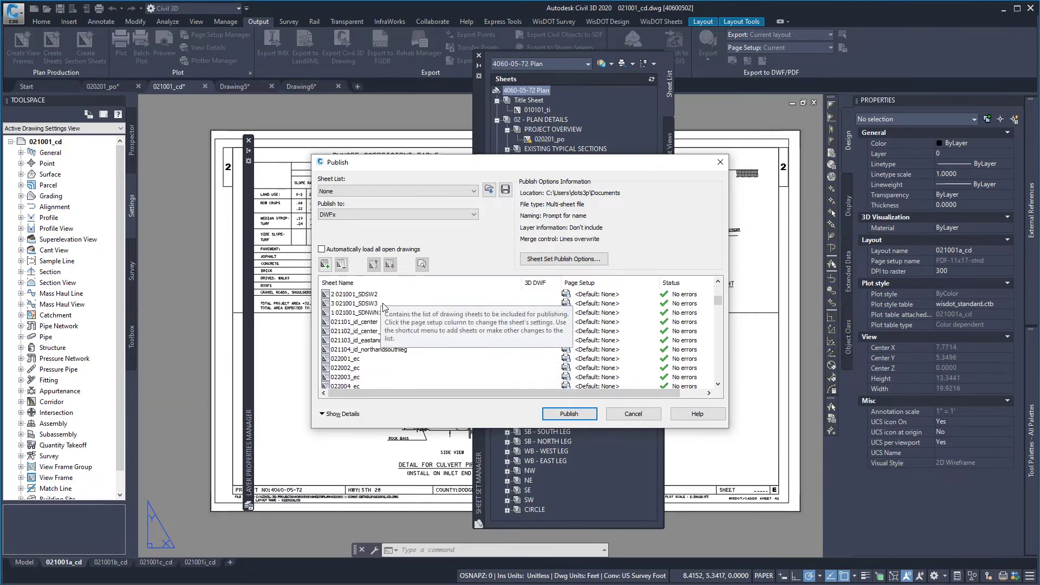
pyautogui.scroll(-3, 392, 343)
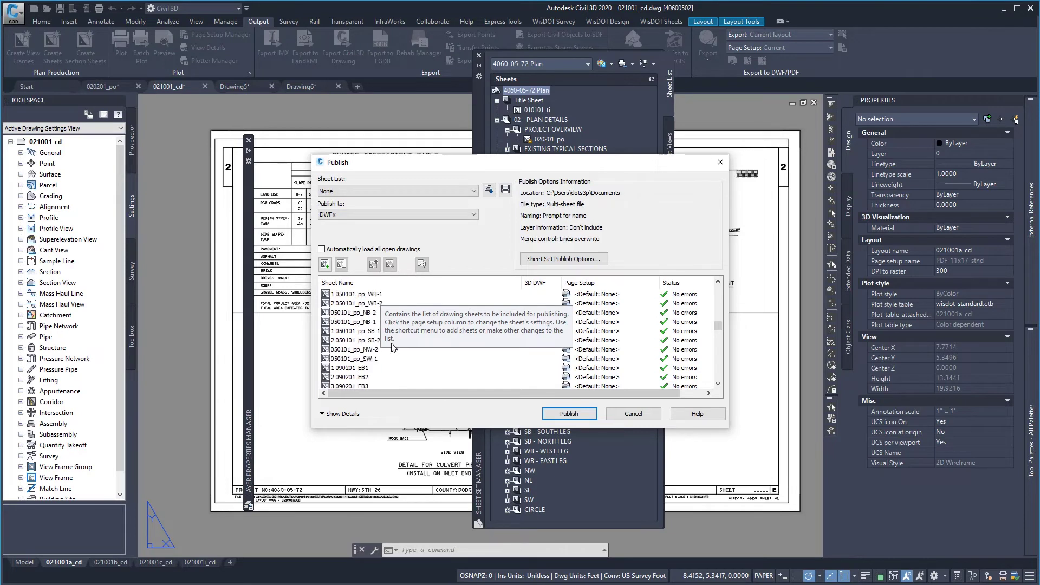
pyautogui.scroll(10, 392, 347)
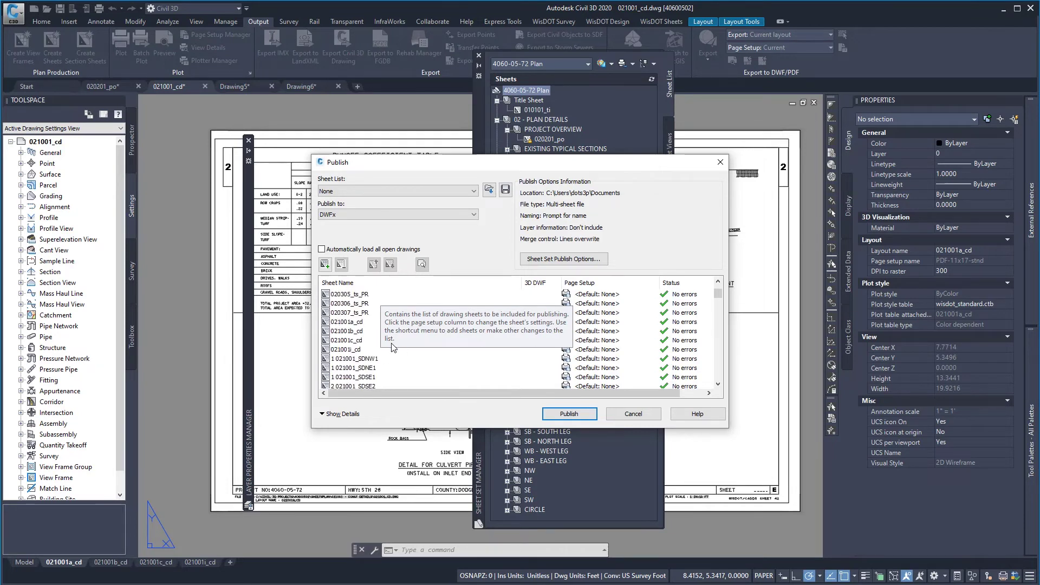
pyautogui.click(356, 213)
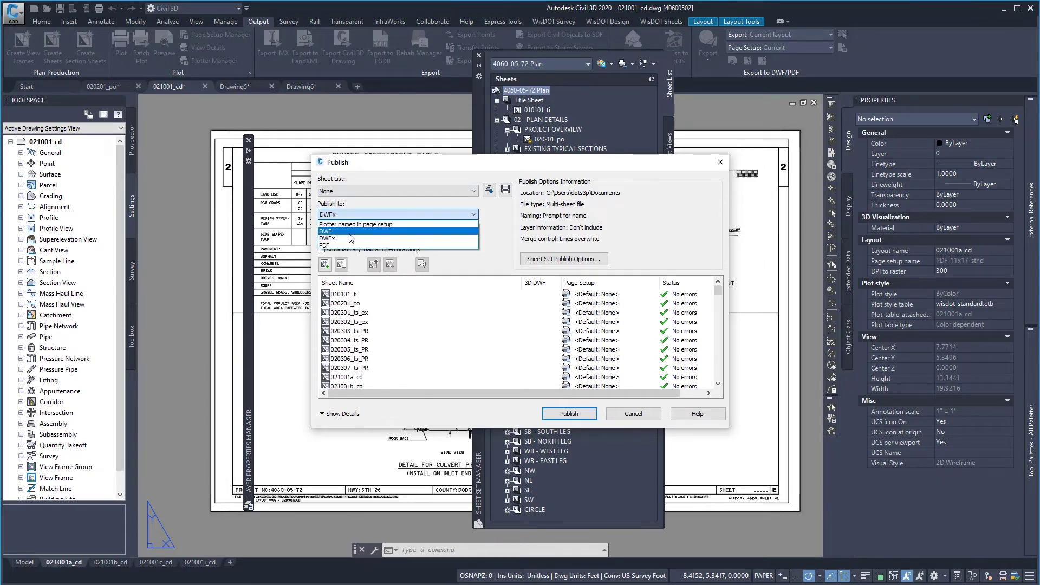
pyautogui.click(350, 248)
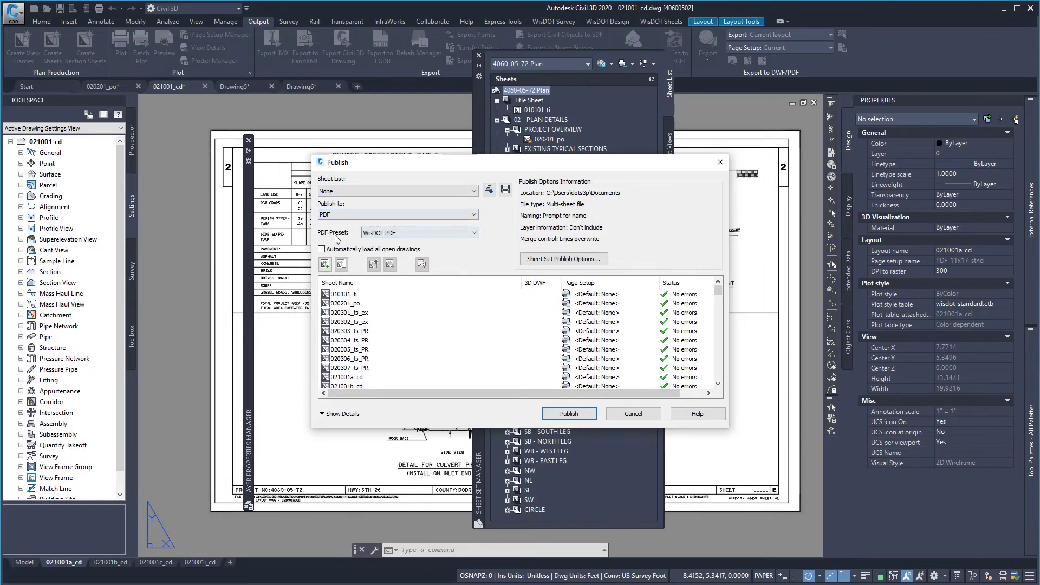
pyautogui.click(547, 259)
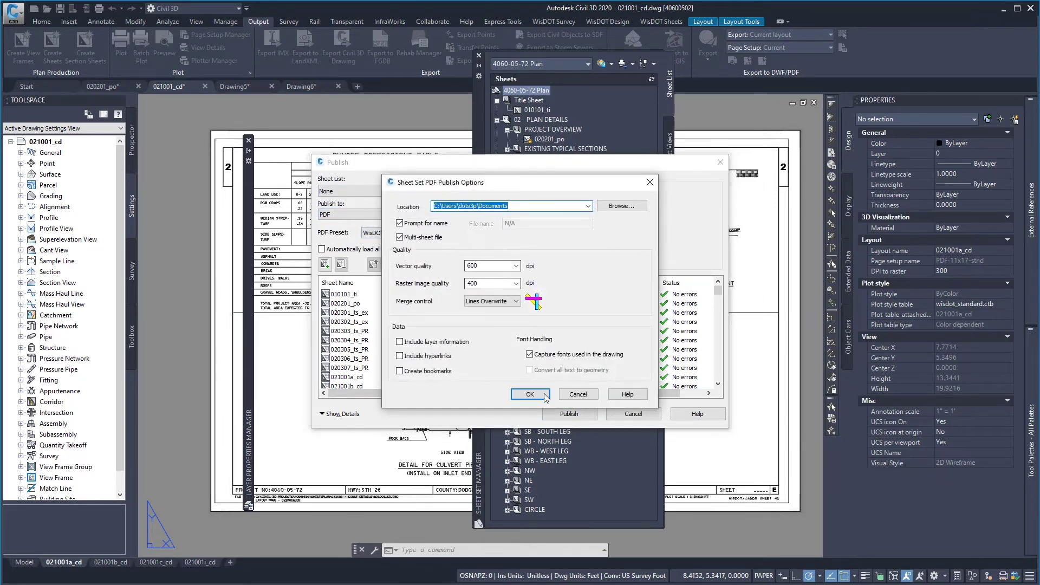
pyautogui.click(577, 393)
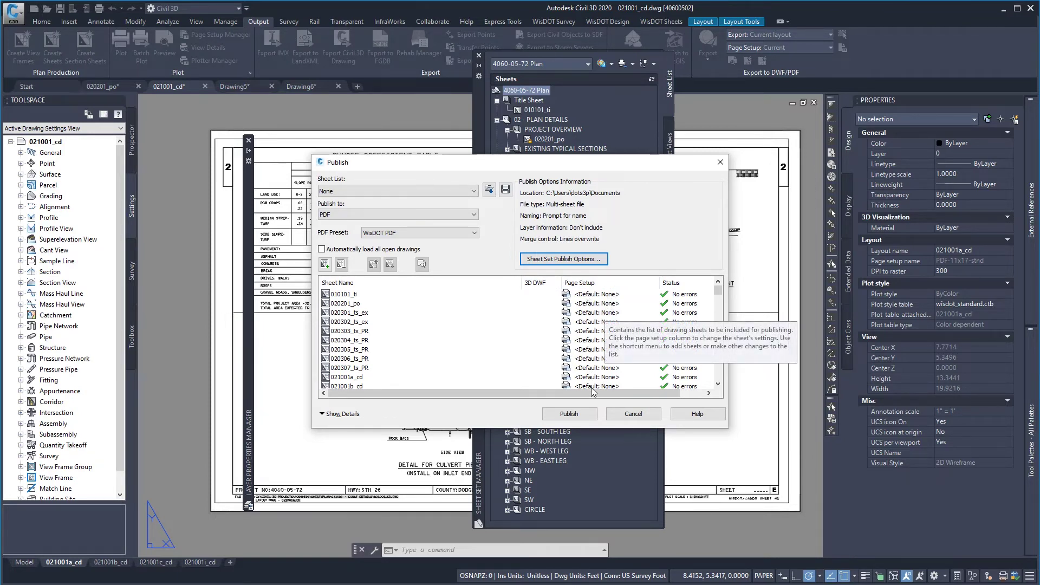
# - Choose the PDF-11x17-stnd page setup for the 010101_ti sheet
pyautogui.click(595, 297)
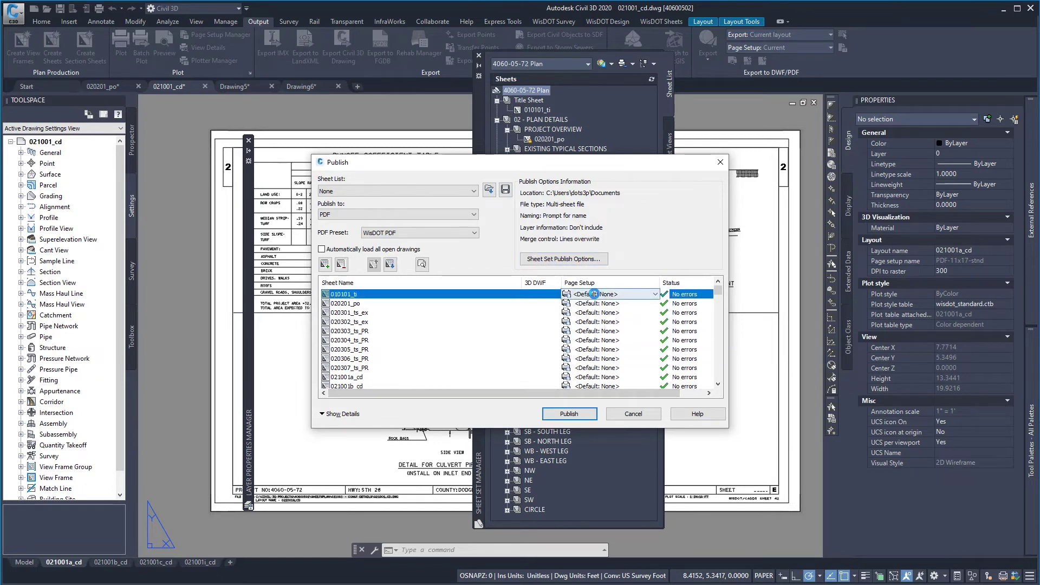
pyautogui.click(595, 295)
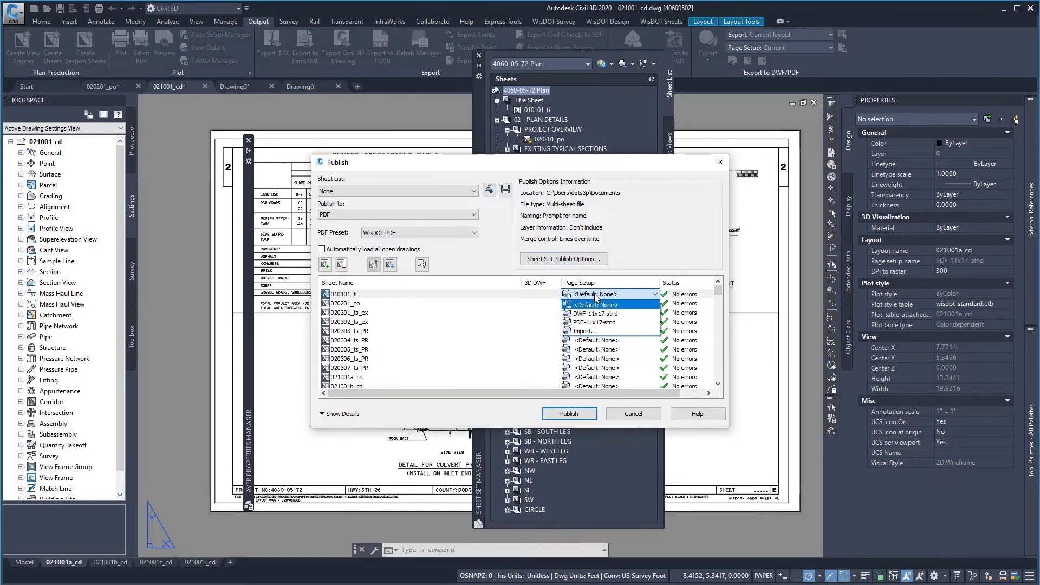
pyautogui.click(600, 323)
# - Select every sheet through 5 090201_C5 and change their page setup to PDF-11x17-stnd together
pyautogui.scroll(-6, 623, 317)
pyautogui.scroll(-6, 627, 315)
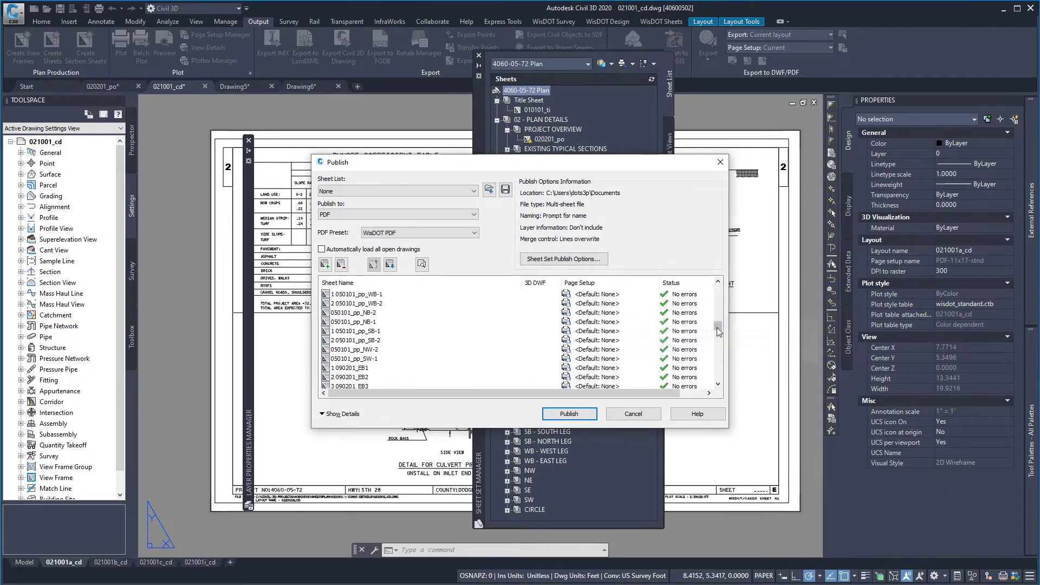
pyautogui.moveTo(718, 328); pyautogui.dragTo(718, 376)
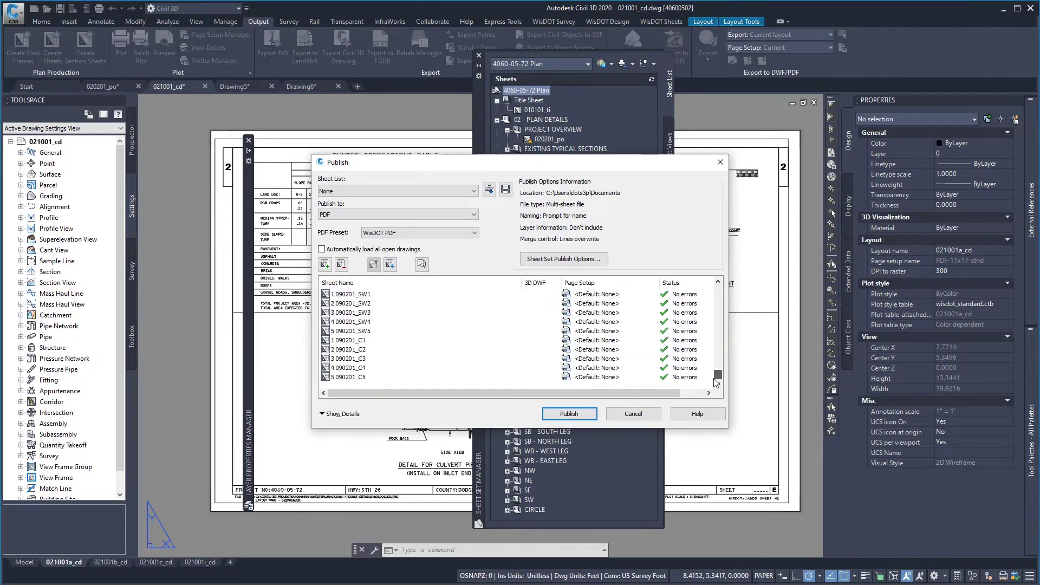
pyautogui.keyDown('shift'); pyautogui.click(594, 378); pyautogui.keyUp('shift')
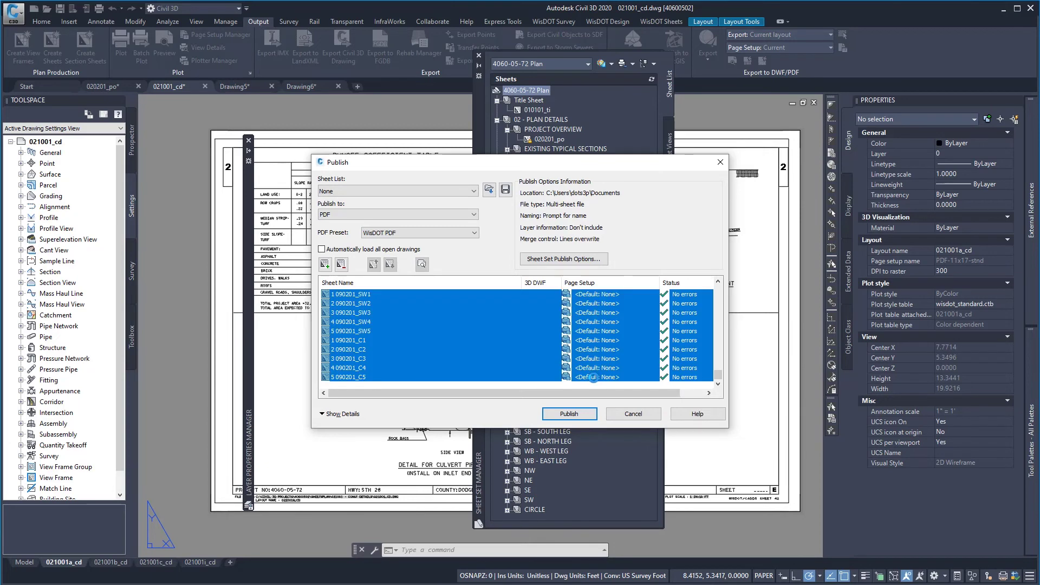
pyautogui.rightClick(597, 380)
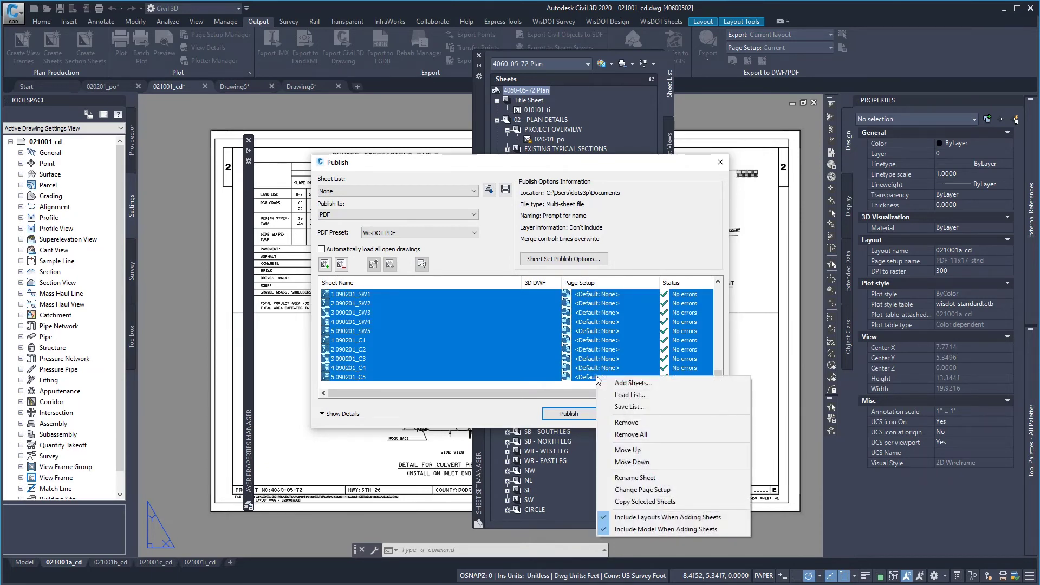
pyautogui.click(652, 491)
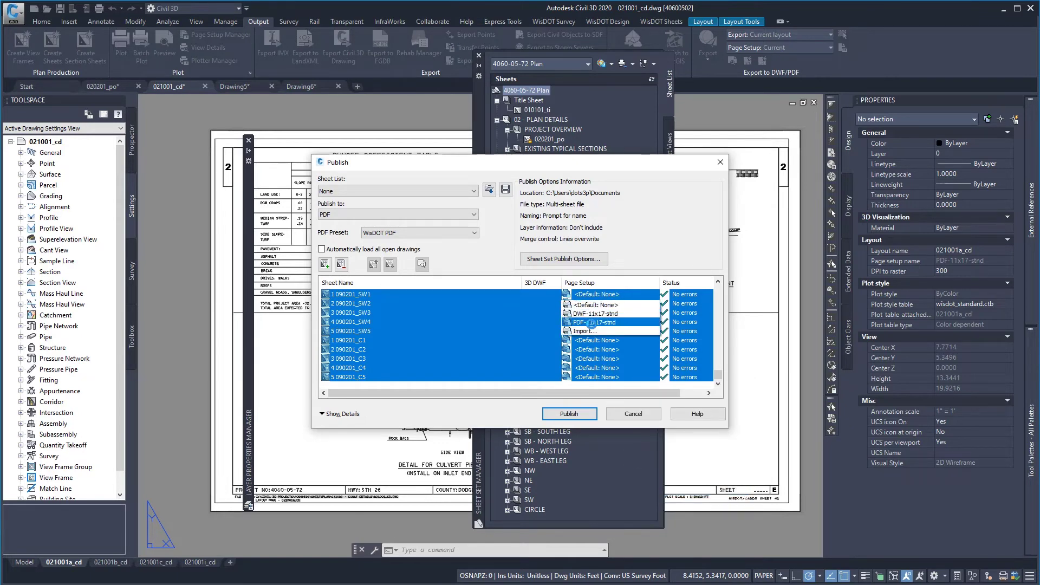
pyautogui.click(592, 322)
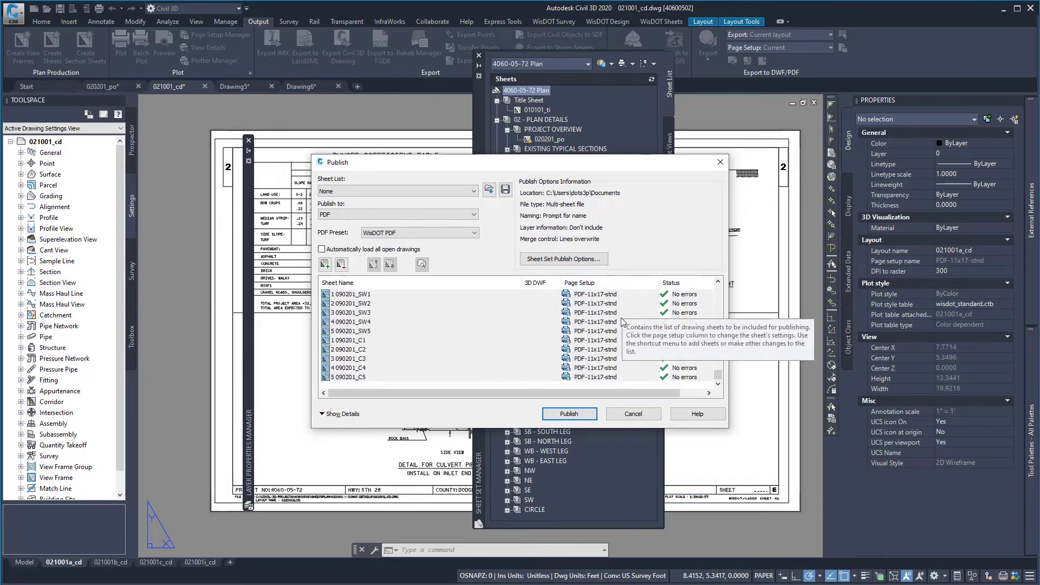
pyautogui.scroll(10, 599, 340)
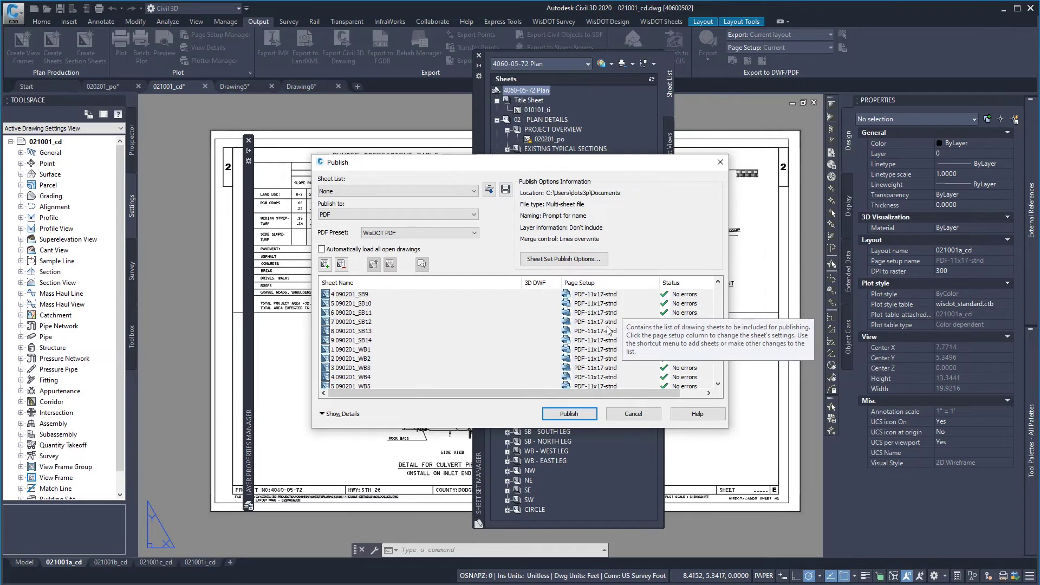
# - Save the publish sheet list as 4060-05-72 Plan.dsd and close the Publish dialog without publishing
pyautogui.scroll(8, 606, 325)
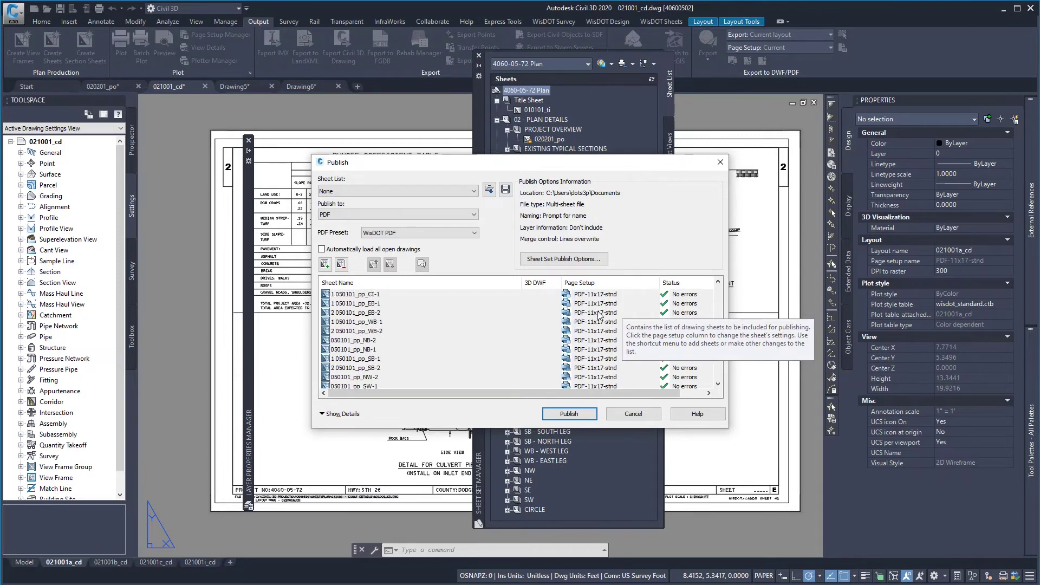
pyautogui.scroll(5, 599, 316)
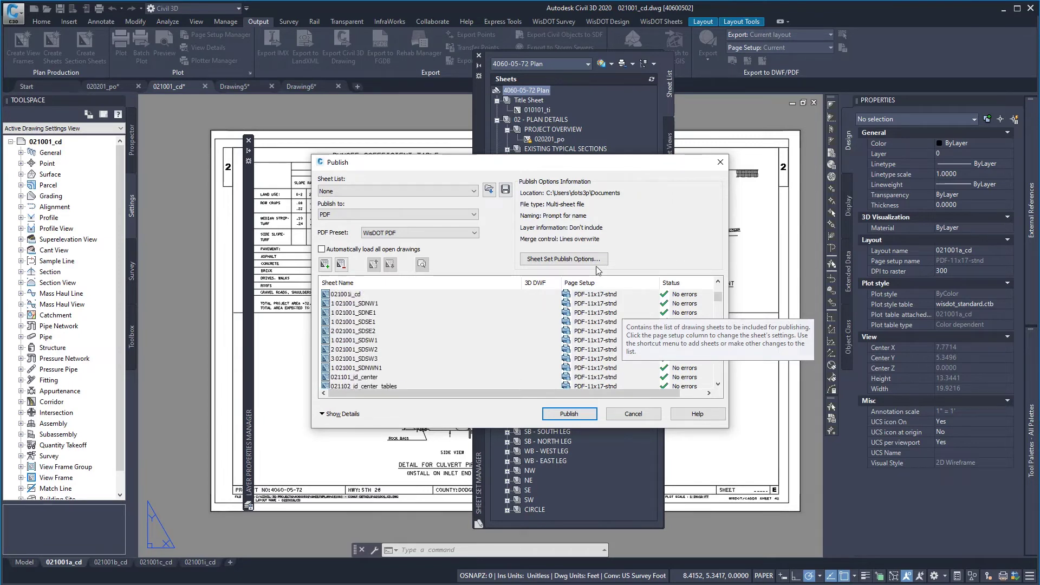
pyautogui.click(595, 295)
pyautogui.scroll(-1, 620, 312)
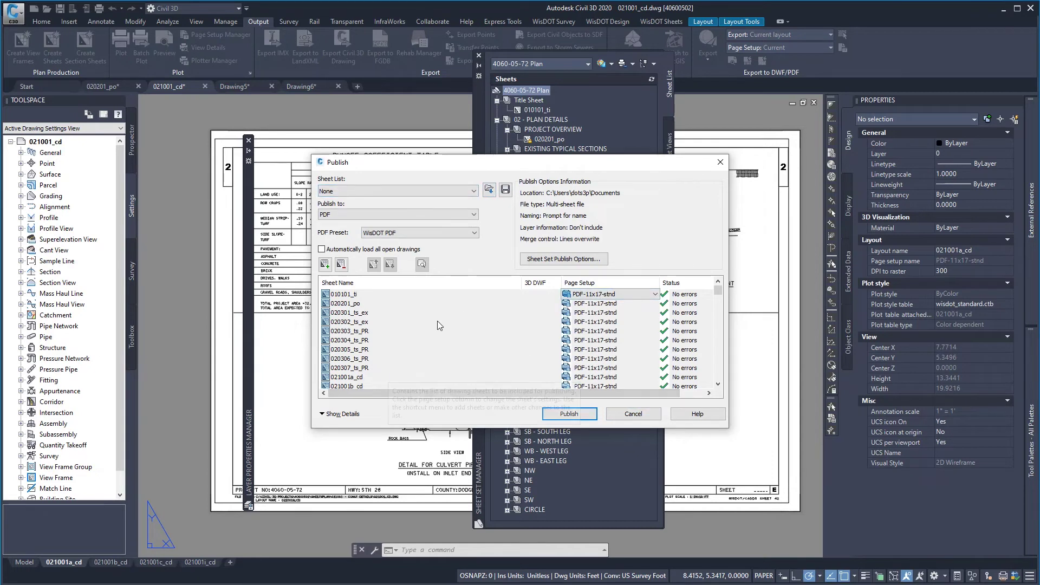
pyautogui.click(404, 190)
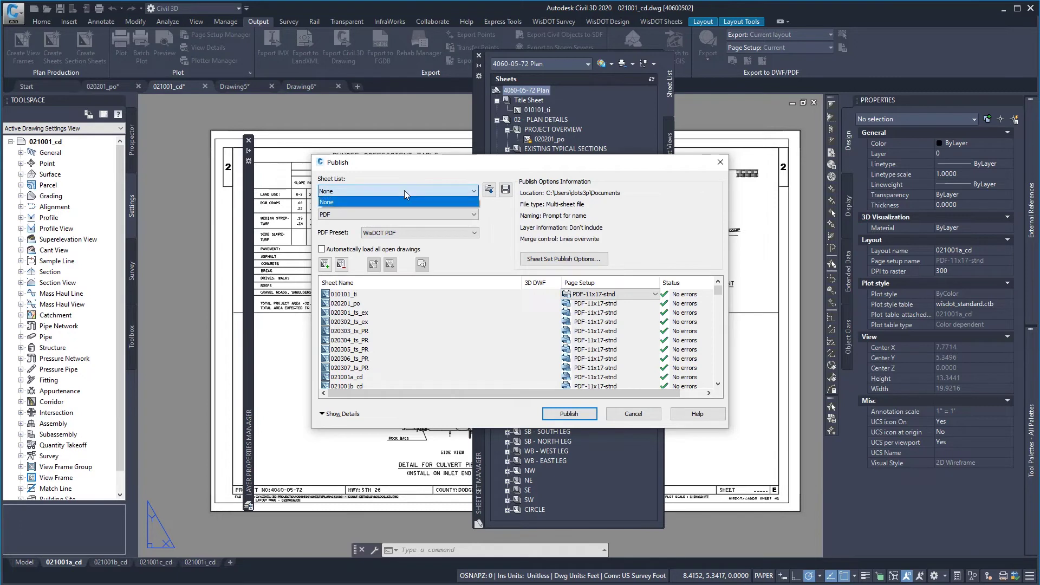
pyautogui.click(499, 188)
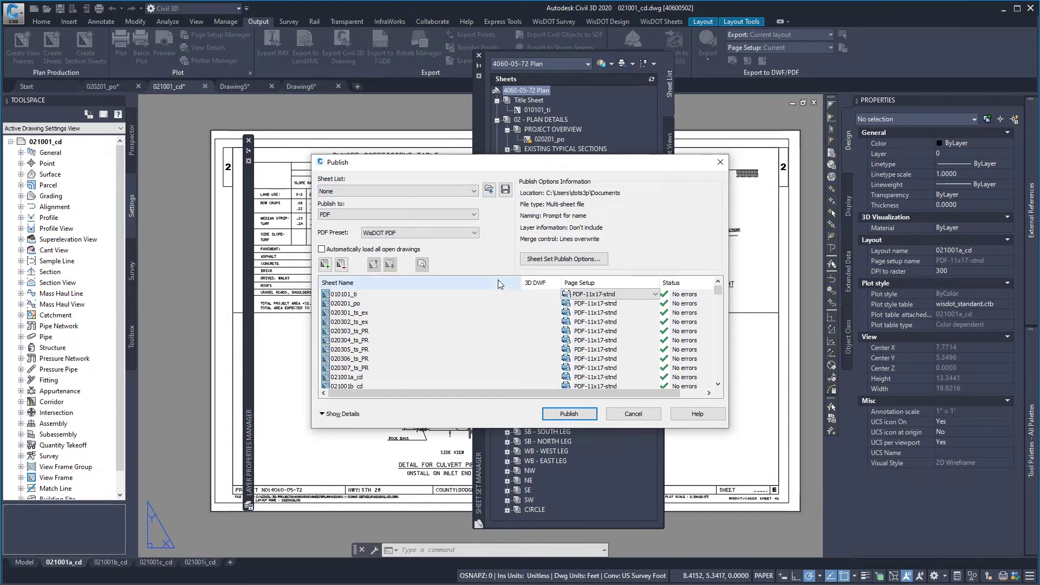
pyautogui.click(506, 190)
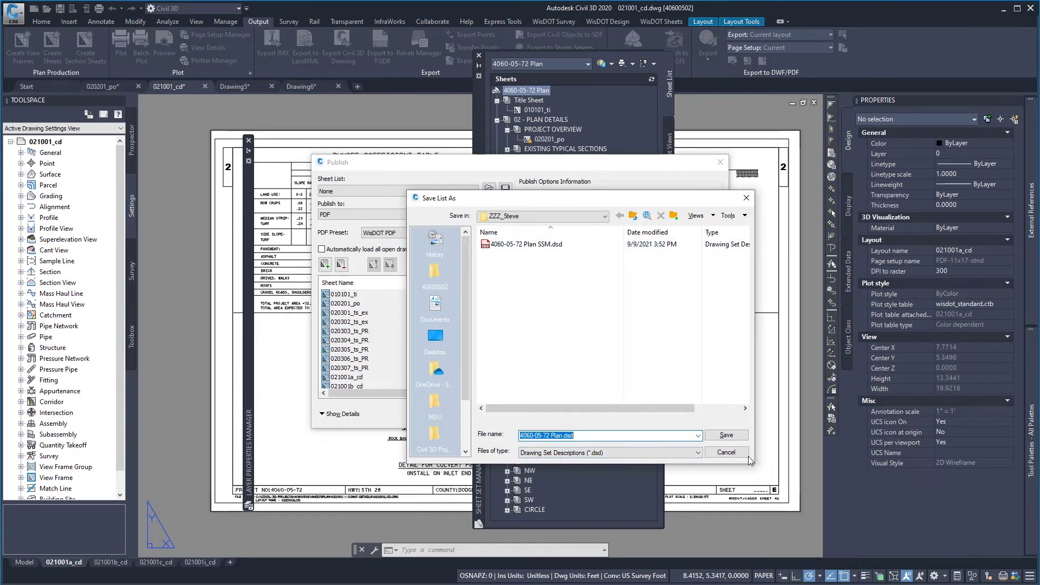
pyautogui.click(727, 435)
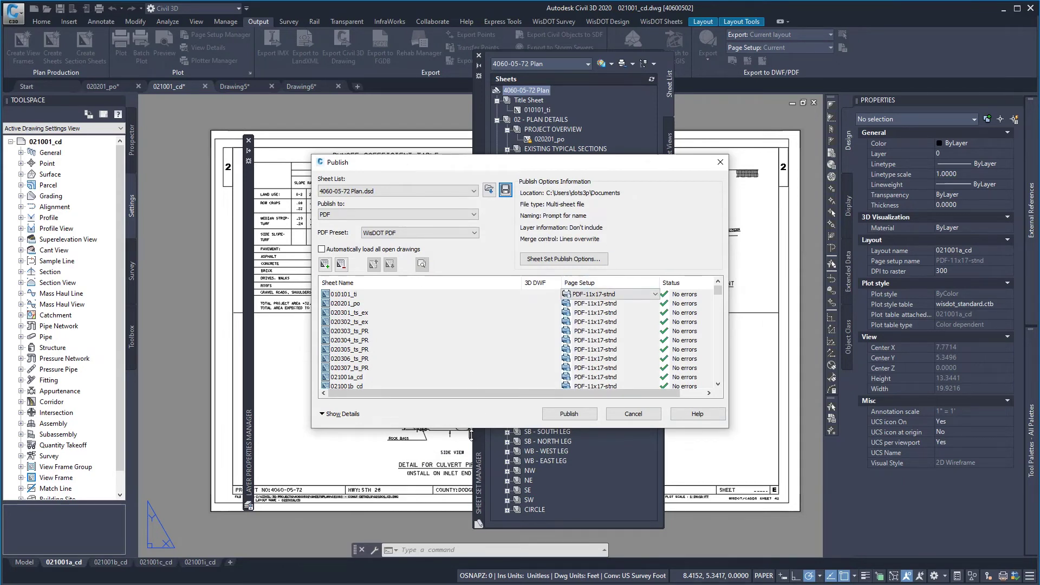
pyautogui.click(632, 415)
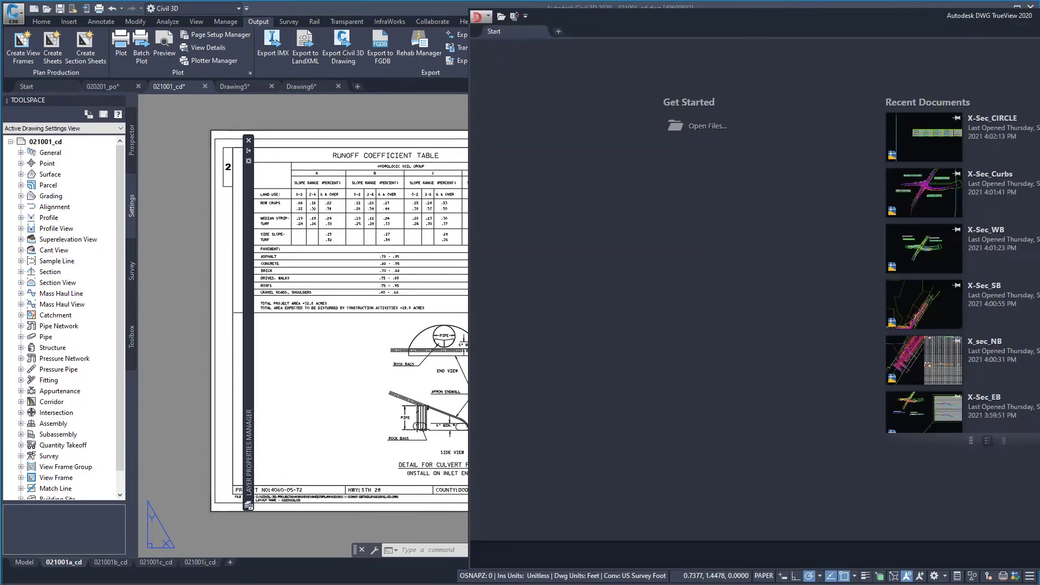
# - Switch to Autodesk DWG TrueView 2020 in a maximized window and open the recent X-Sec_CIRCLE drawing
pyautogui.doubleClick(603, 20)
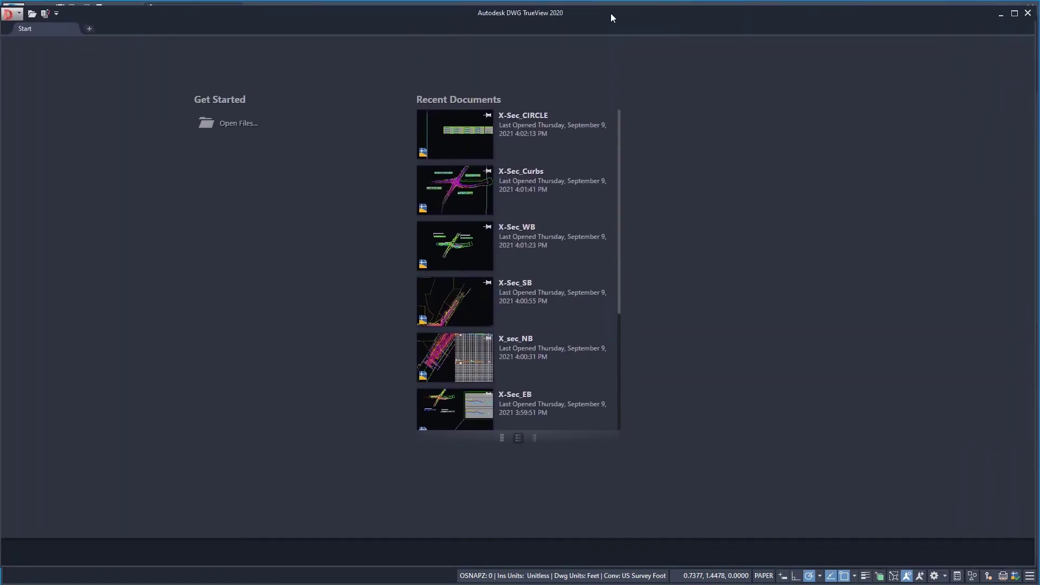
pyautogui.click(452, 136)
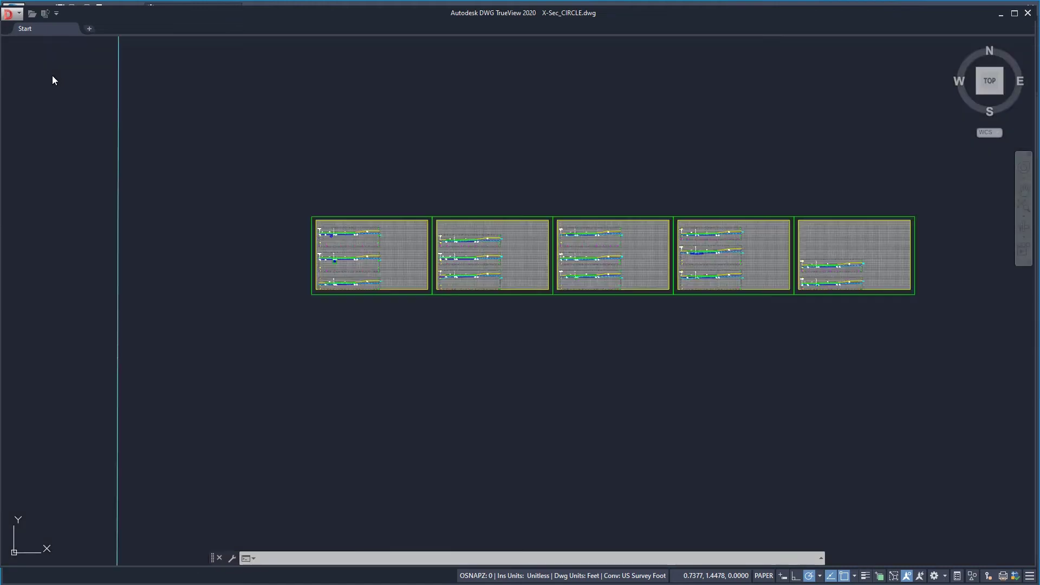
pyautogui.press('Escape')
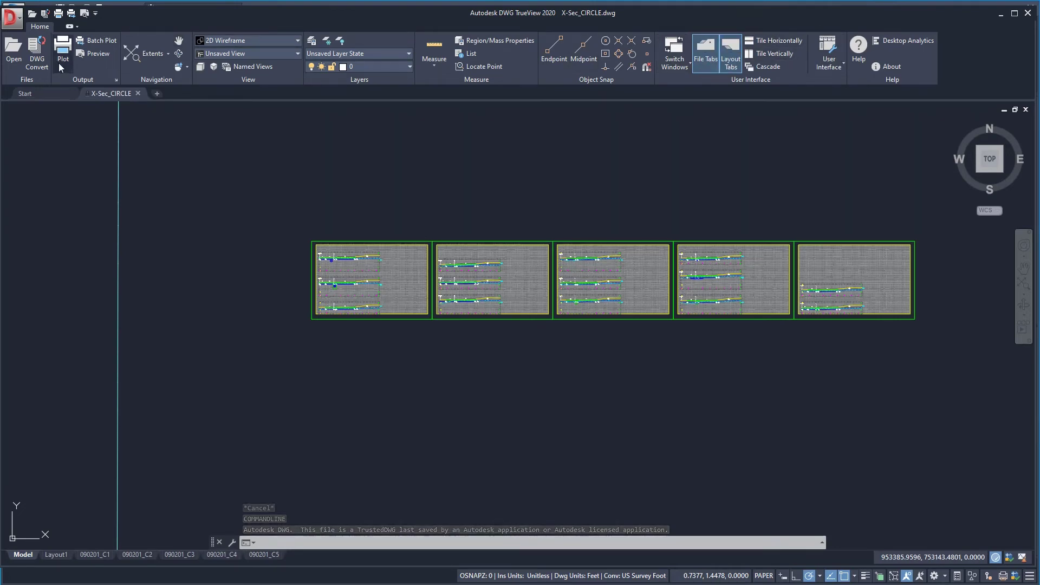
# - Start a batch plot and load the 4060-05-72 Plan.dsd sheet list, replacing all sheets currently in the list
pyautogui.click(102, 40)
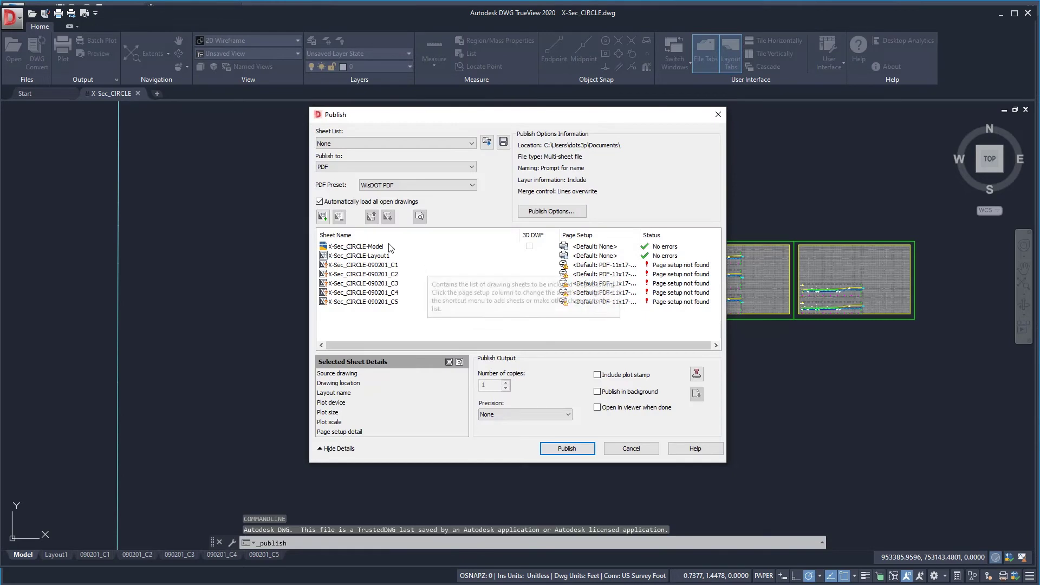
pyautogui.click(487, 141)
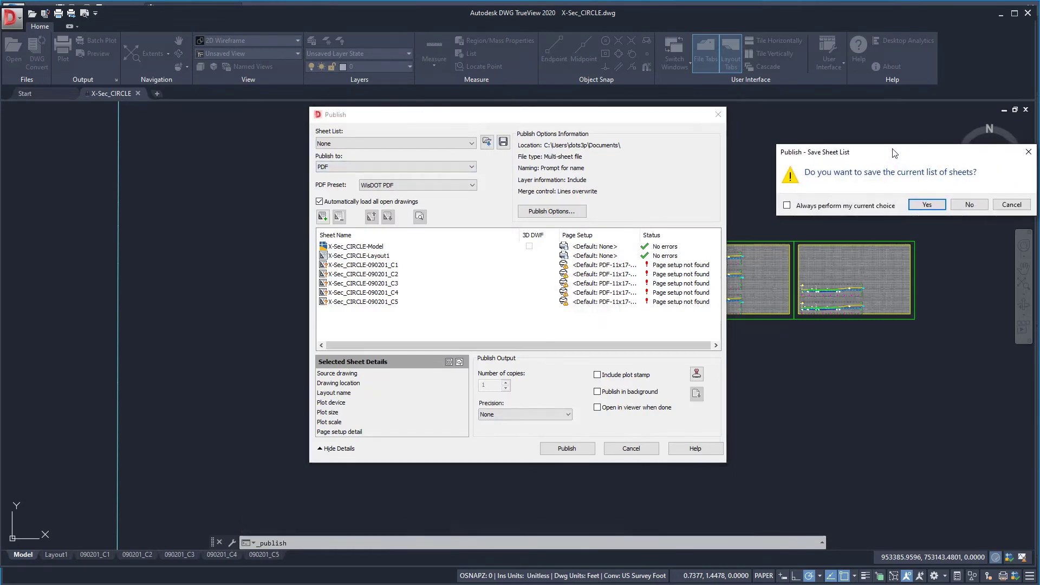
pyautogui.click(933, 199)
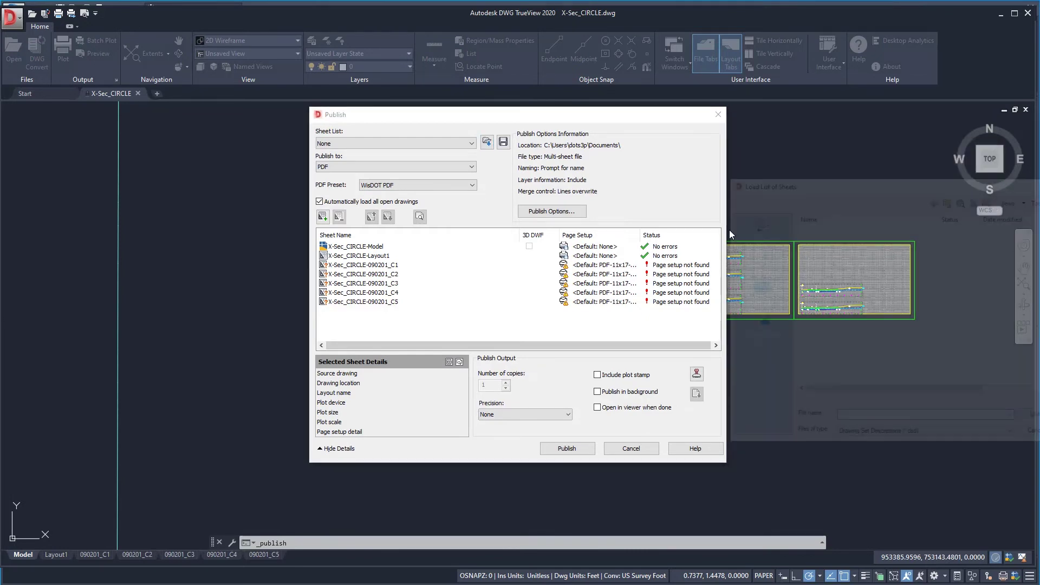
pyautogui.click(845, 228)
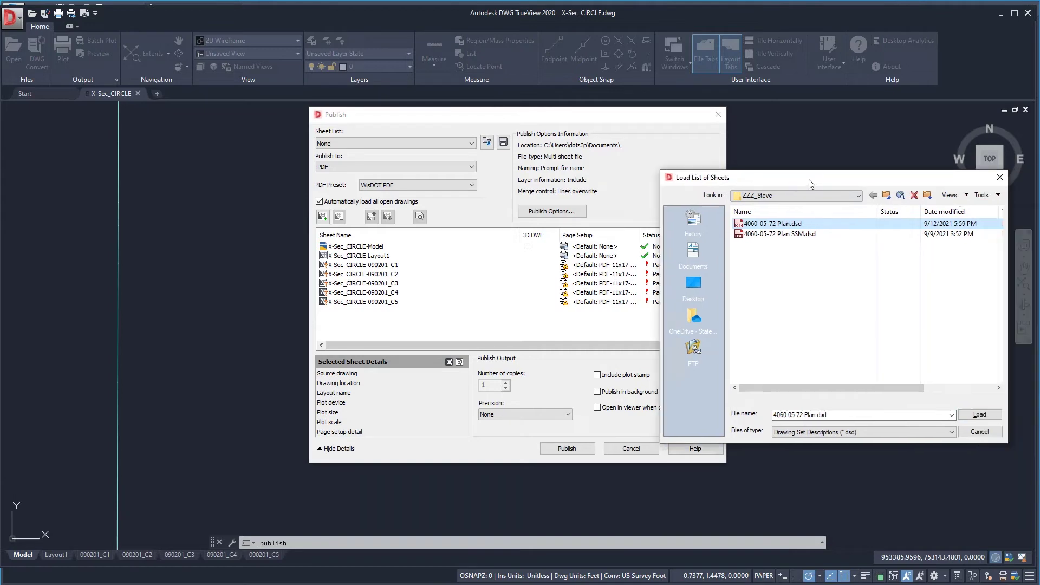
pyautogui.click(933, 414)
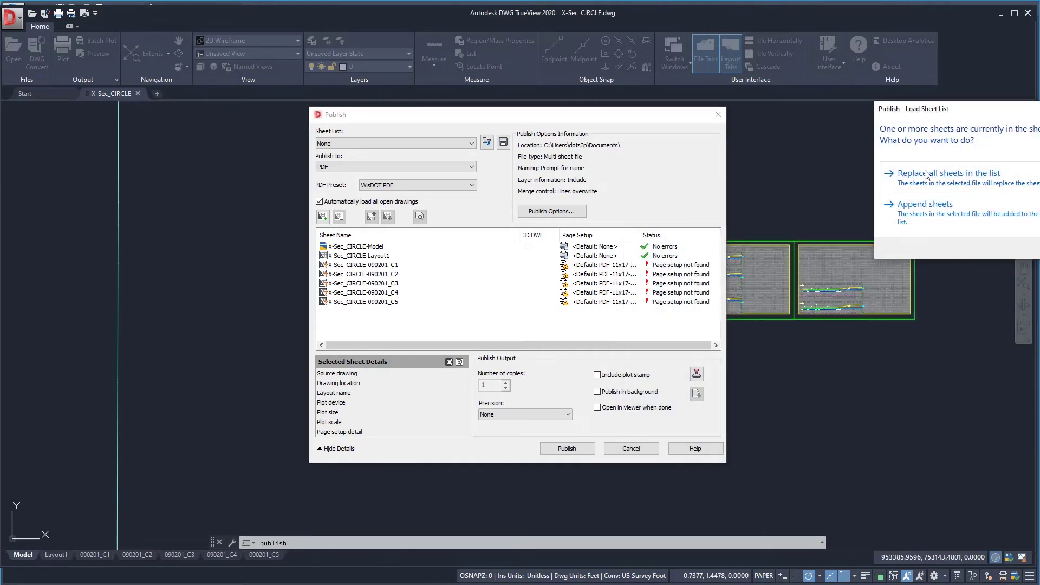
pyautogui.click(823, 197)
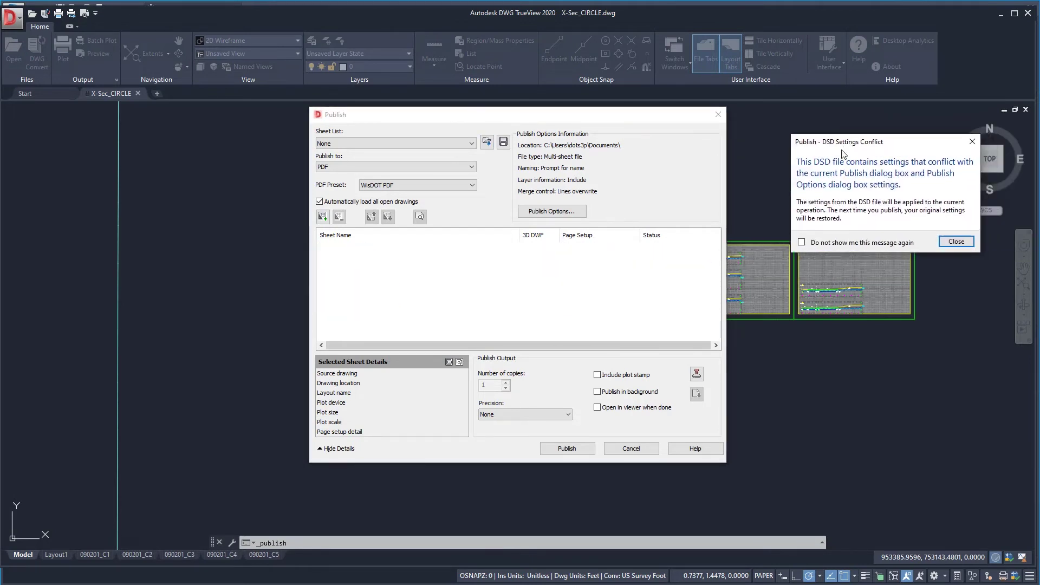
pyautogui.click(954, 242)
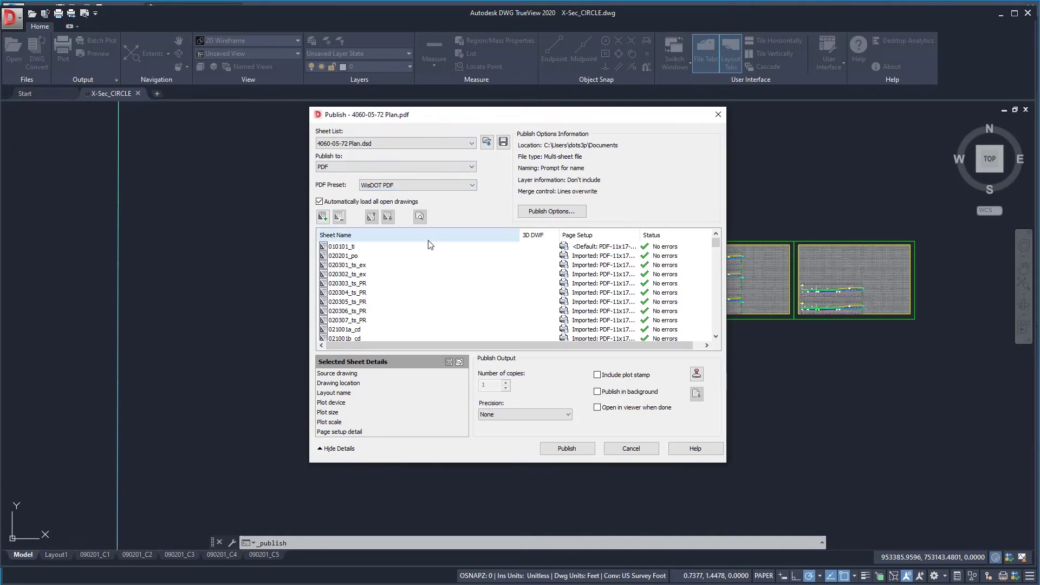
# - Set the vector quality to 300 dpi in the PDF publish options and accept the options
pyautogui.click(579, 213)
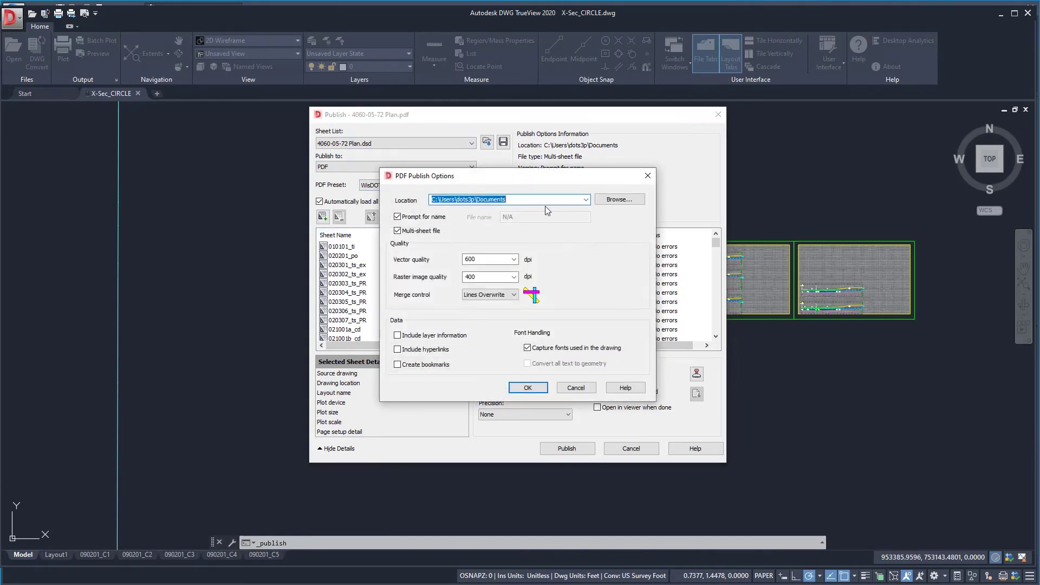
pyautogui.doubleClick(471, 259)
pyautogui.write('3')
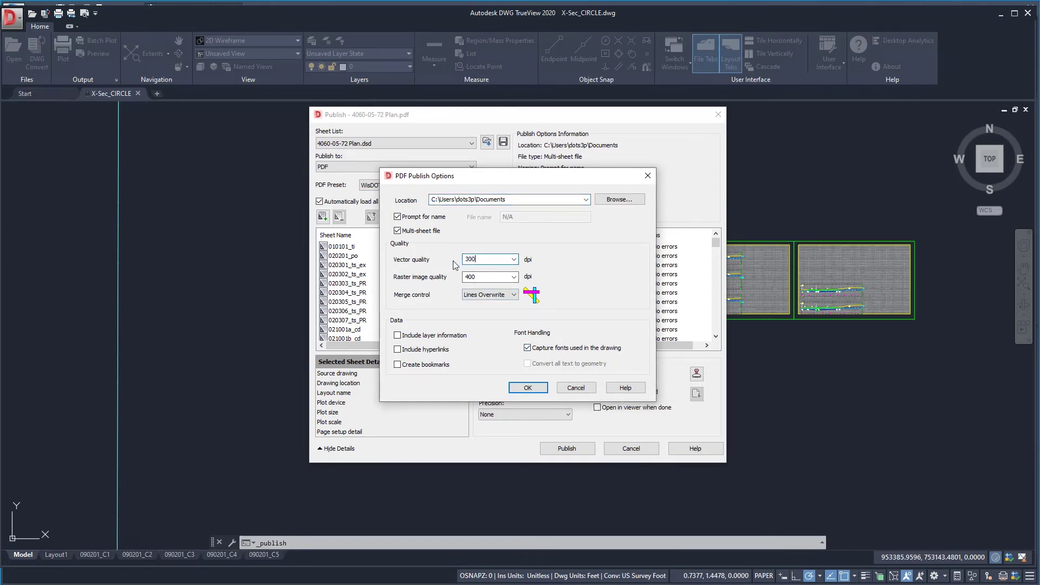
pyautogui.moveTo(480, 277); pyautogui.dragTo(459, 279)
pyautogui.click(528, 388)
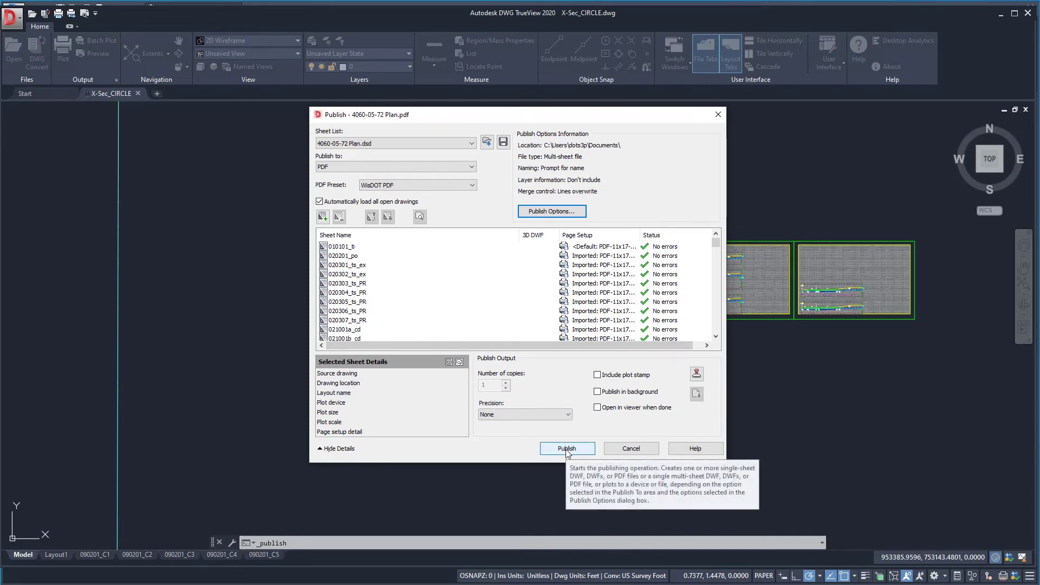
# - Look through the loaded plan sheets and their page setups, and close the Publish dialog without publishing
pyautogui.moveTo(468, 119); pyautogui.dragTo(472, 148)
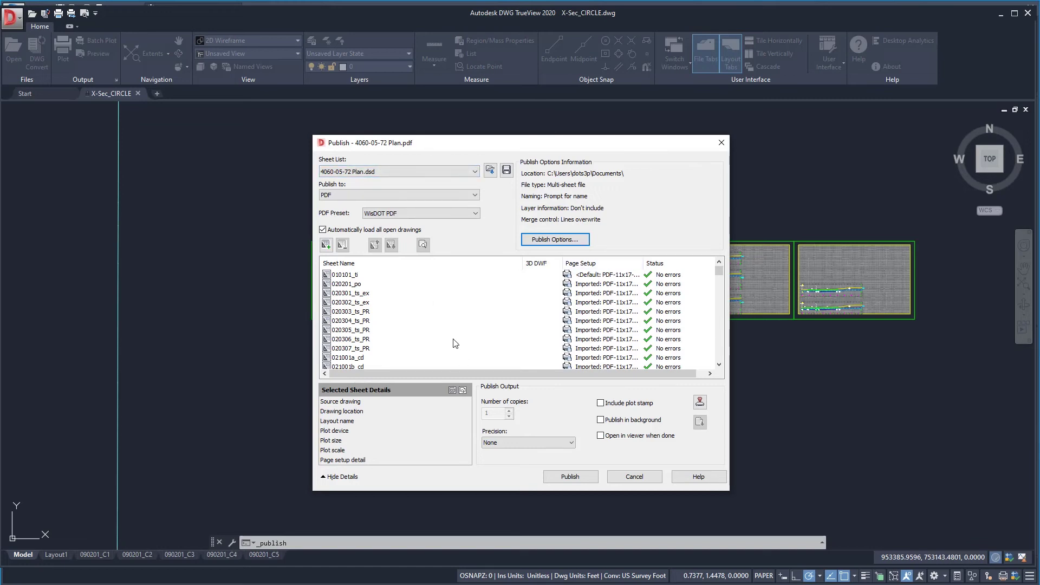
pyautogui.scroll(-2, 389, 307)
pyautogui.scroll(-6, 389, 306)
pyautogui.scroll(4, 389, 307)
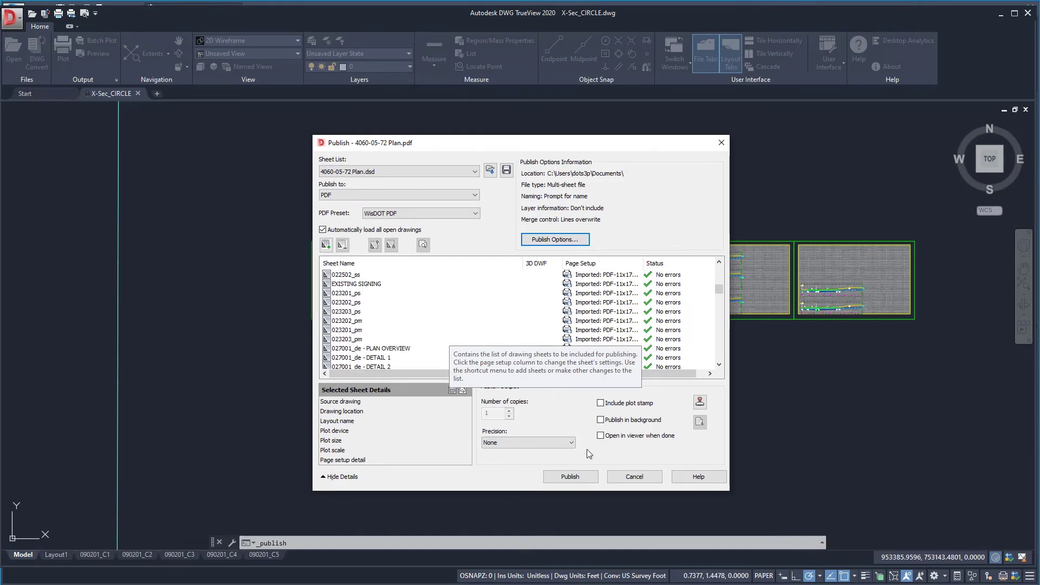
pyautogui.click(637, 477)
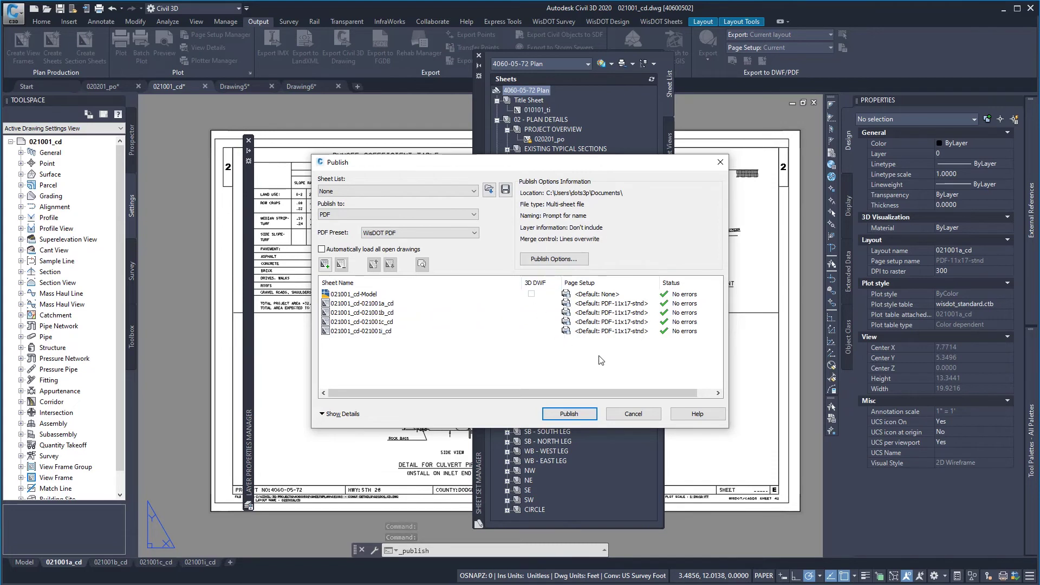
# - In Civil 3D, discard the current drawing's publish list unsaved and bring up the Publish dialog for the whole 4060-05-72 Plan sheet set
pyautogui.click(616, 415)
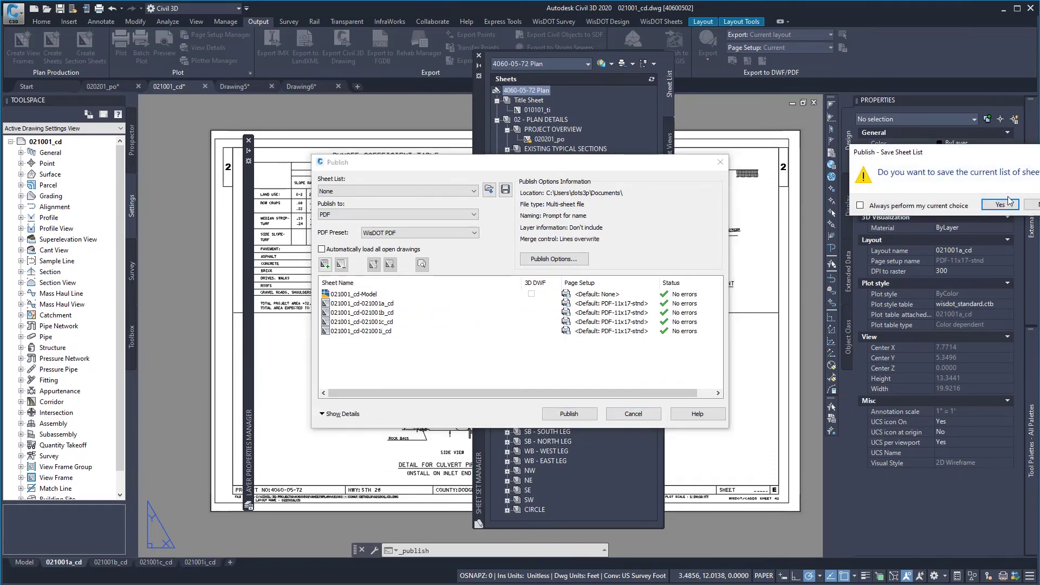
pyautogui.click(1031, 205)
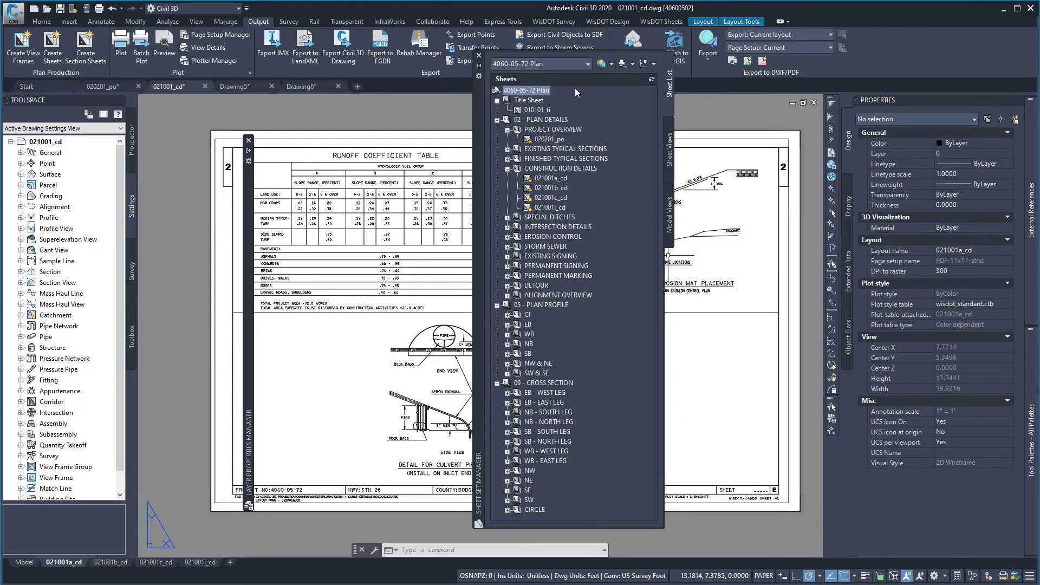
pyautogui.rightClick(545, 94)
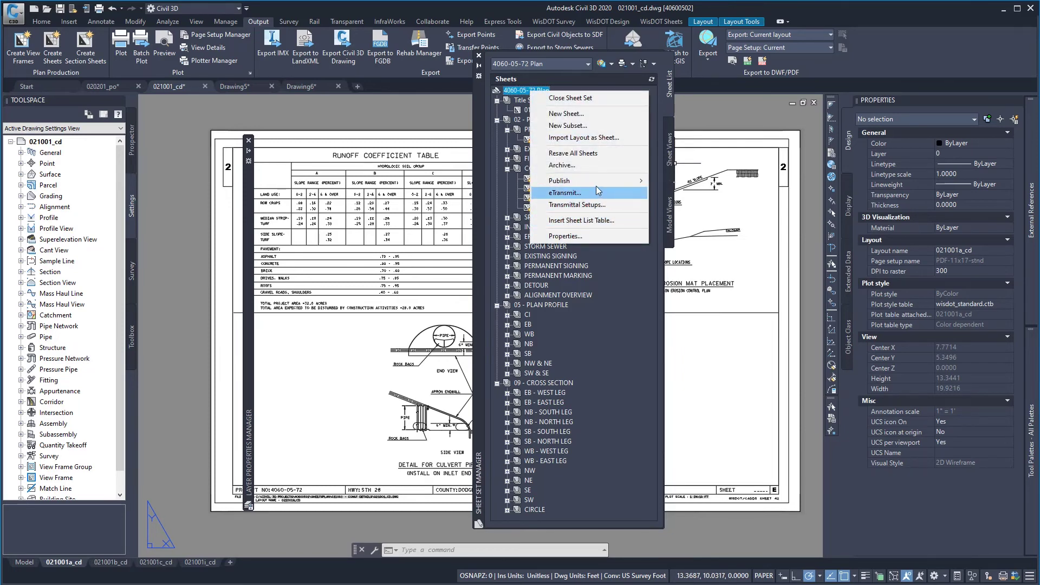
pyautogui.moveTo(599, 183)
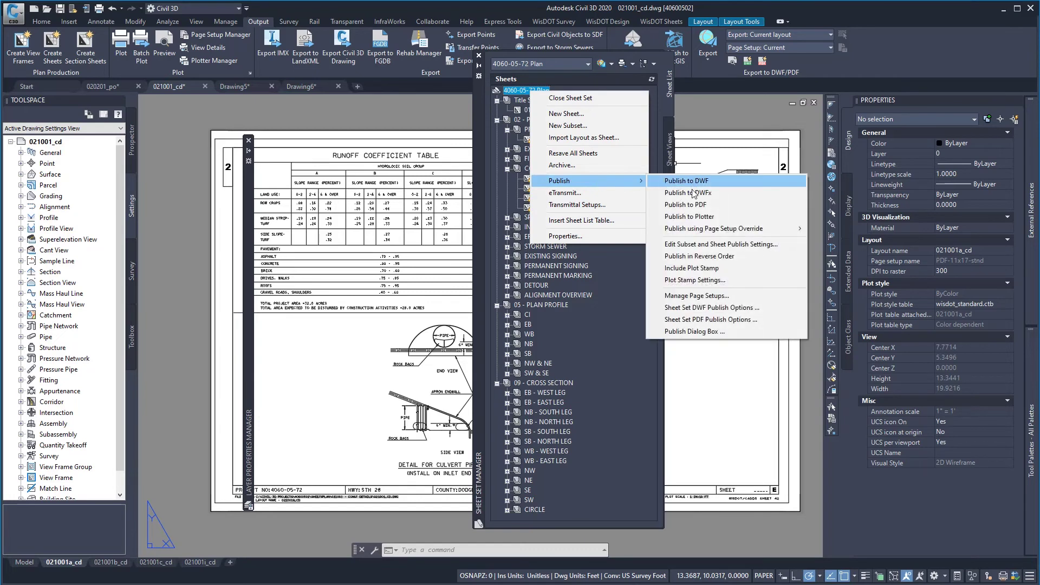
pyautogui.click(713, 331)
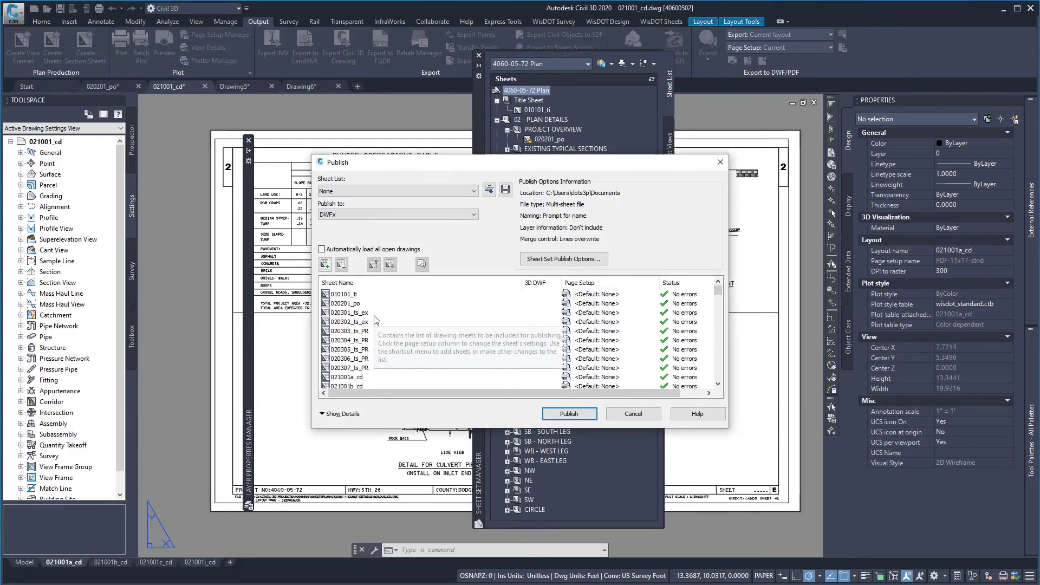
# - Select all sheets from 010101_ti through 5 090201_C5 and change their page setup to DWF-11x17-stnd together
pyautogui.click(592, 293)
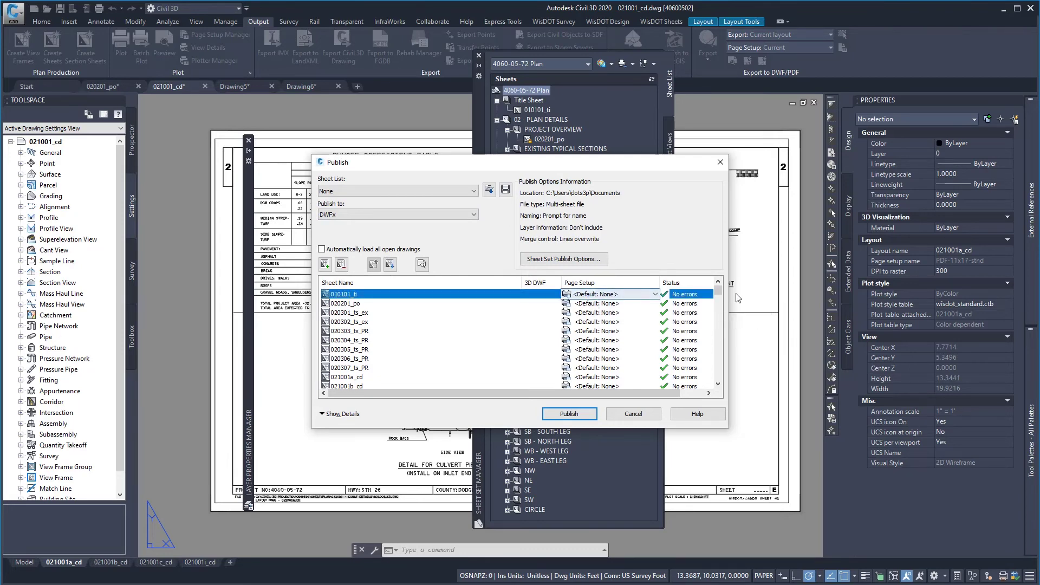
pyautogui.moveTo(716, 290); pyautogui.dragTo(716, 376)
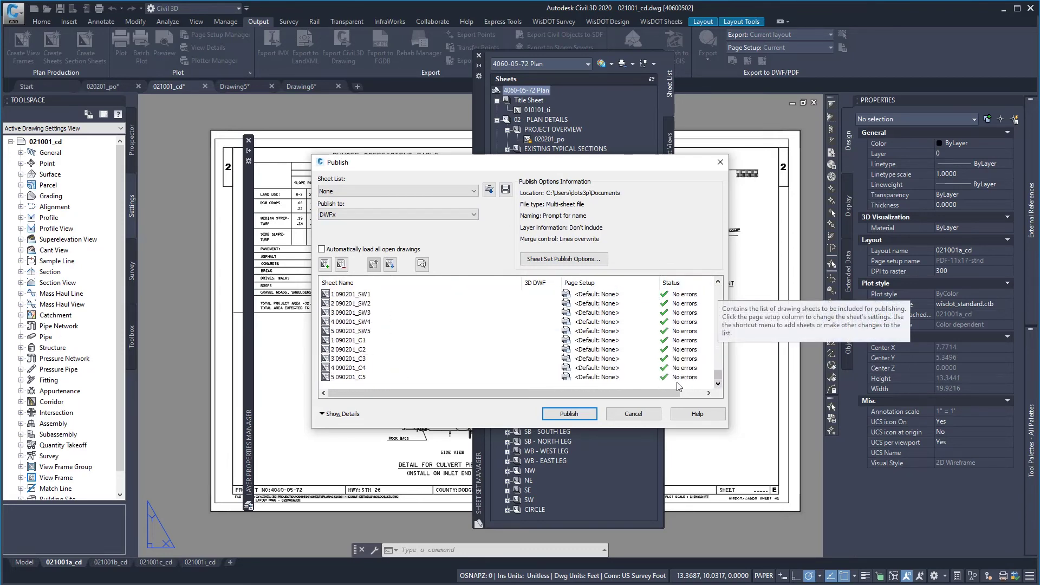
pyautogui.keyDown('shift'); pyautogui.click(605, 377); pyautogui.keyUp('shift')
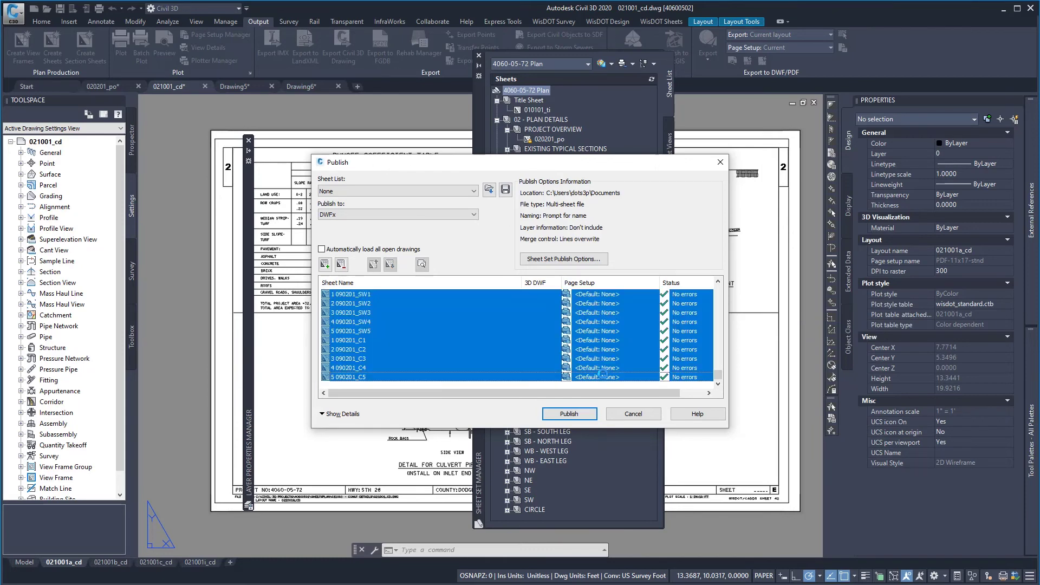
pyautogui.rightClick(616, 336)
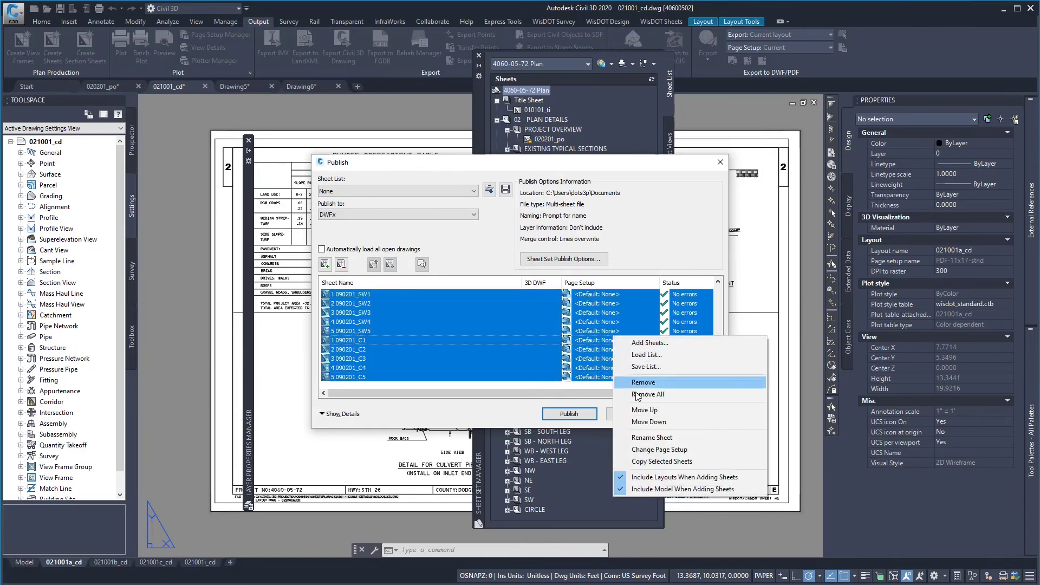
pyautogui.click(648, 450)
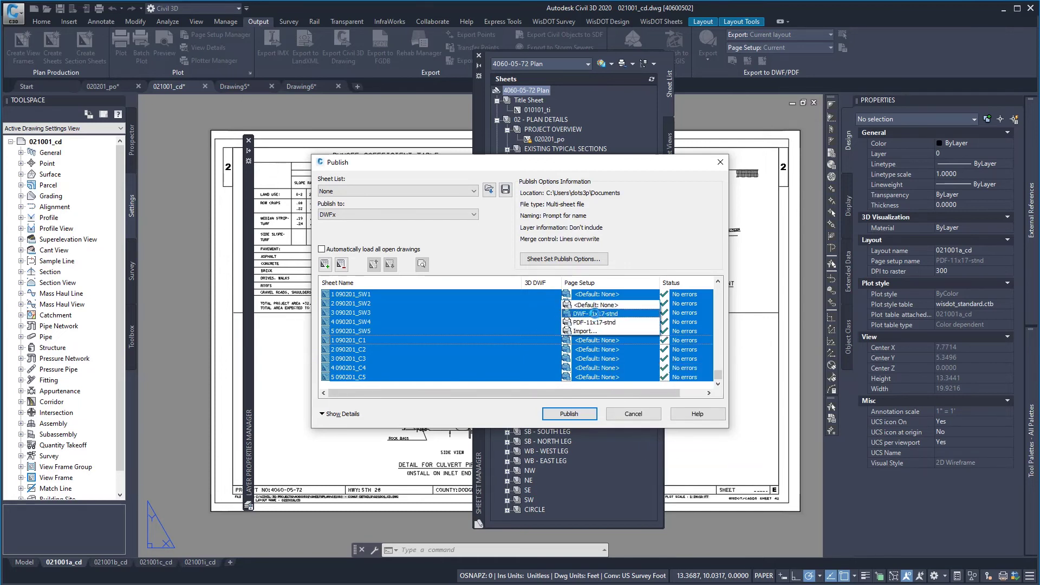
pyautogui.click(591, 314)
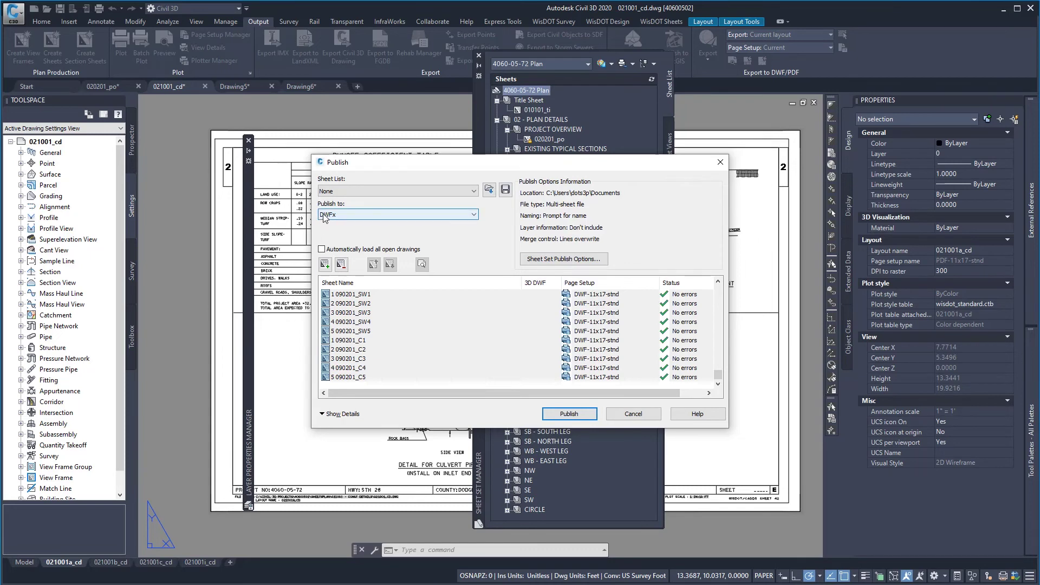
# - Review the sheet set's DWF publish options and the DWFx file name prompt, and close the Publish dialog without saving the sheet list
pyautogui.click(581, 260)
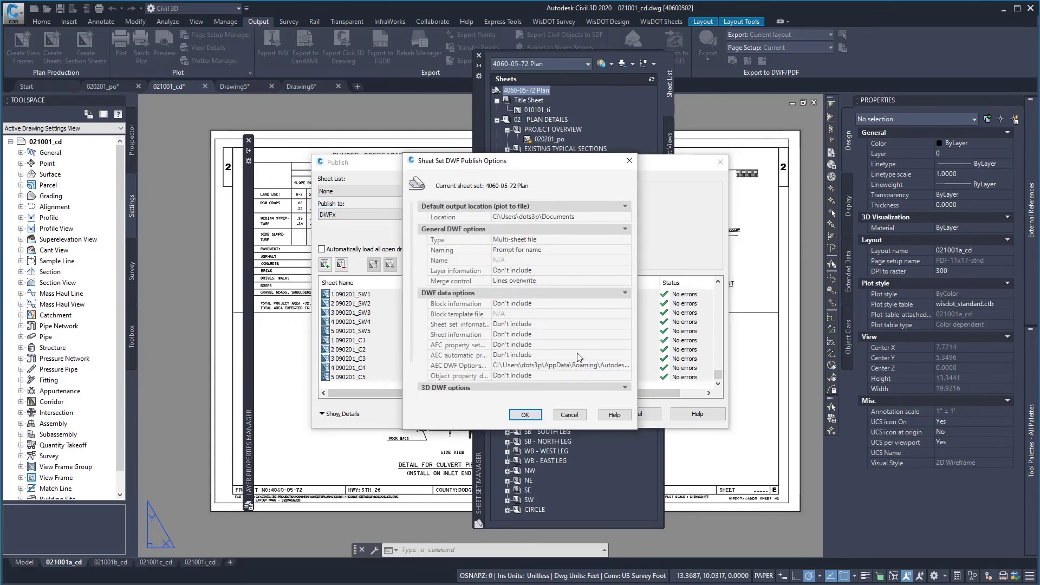
pyautogui.click(569, 415)
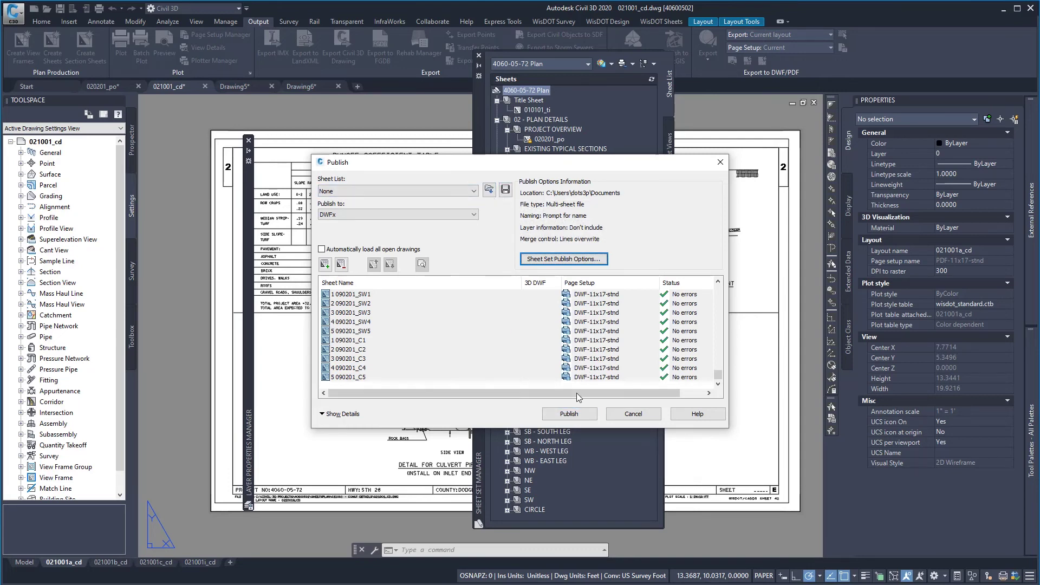
pyautogui.click(569, 413)
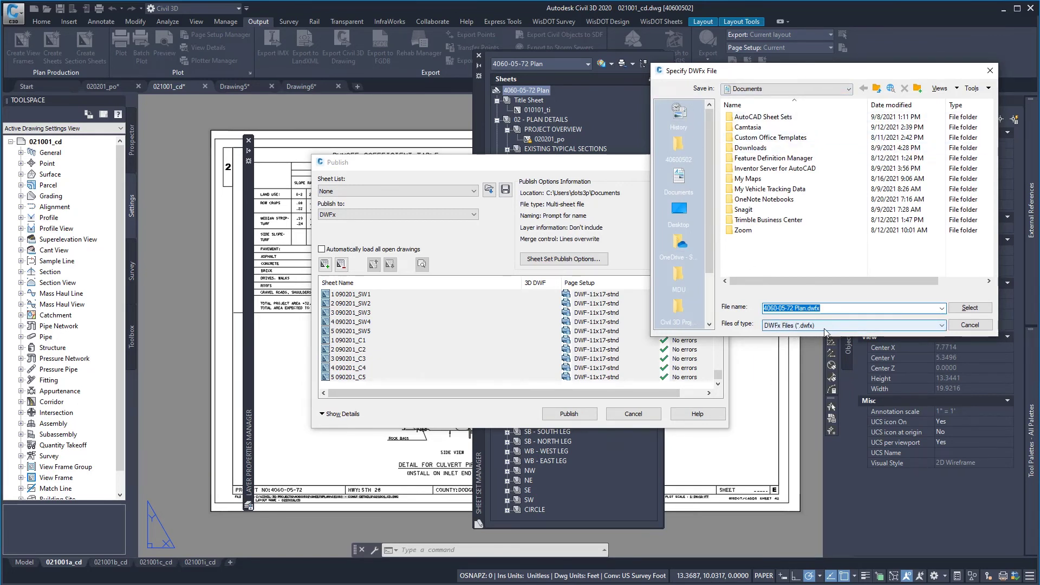
pyautogui.click(984, 327)
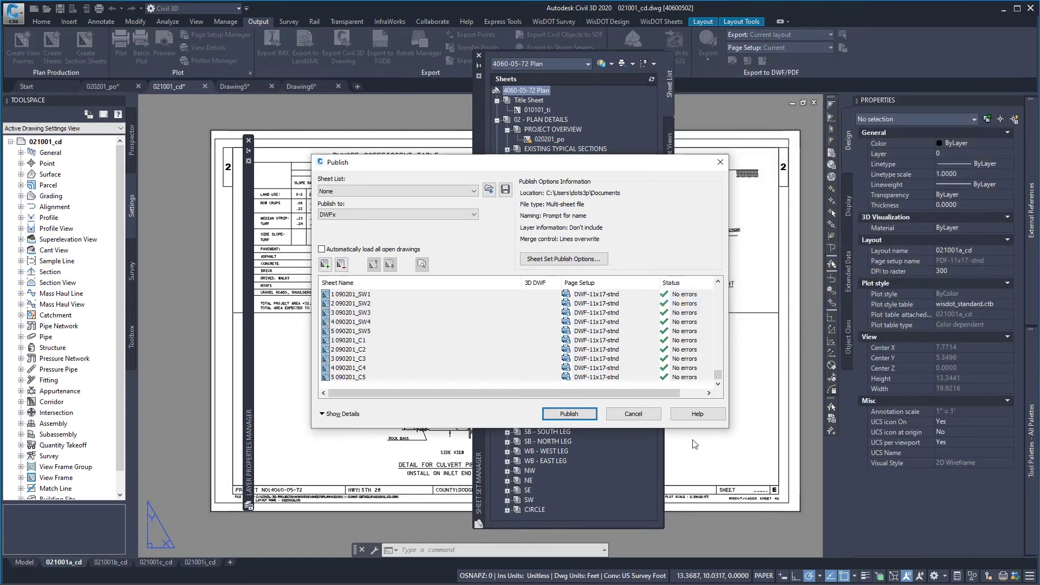
pyautogui.click(633, 414)
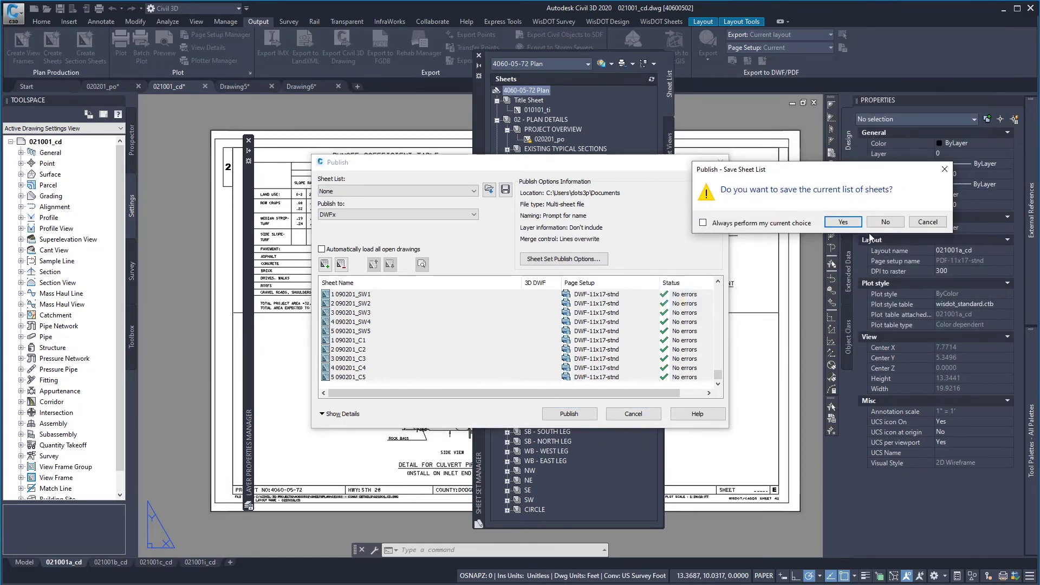
pyautogui.click(886, 222)
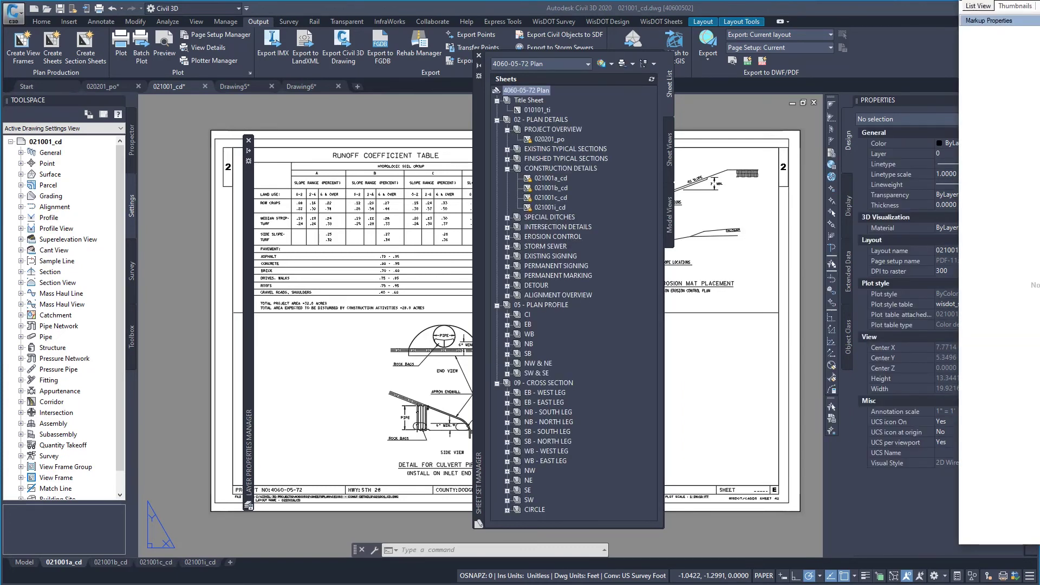
# - Switch to Autodesk Design Review and open 4060-05-72 Plan SSM override.dwfx from the 40600502 project's ZZZ folder
pyautogui.moveTo(1039, 0); pyautogui.dragTo(704, 6)
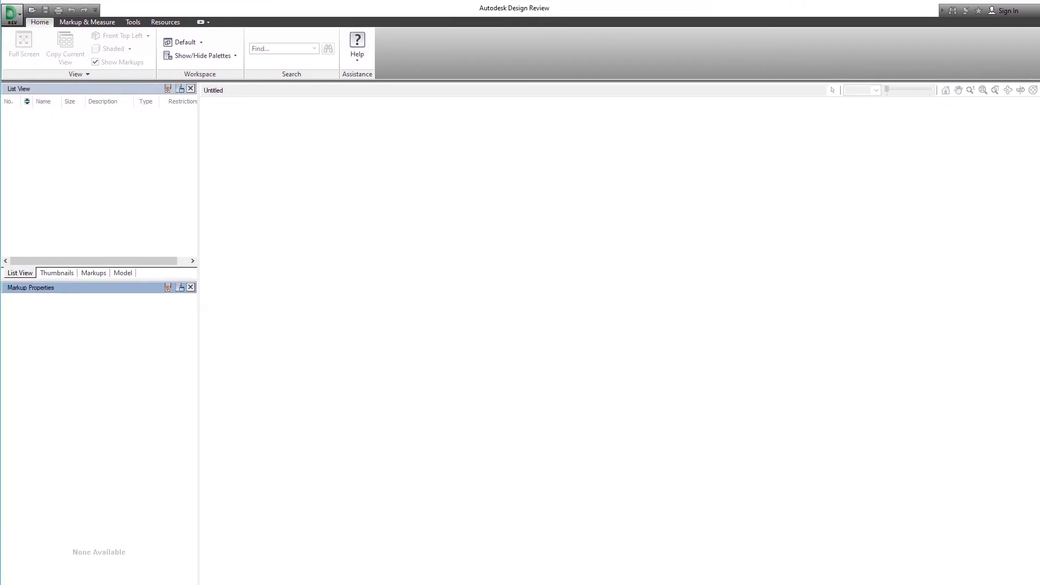
pyautogui.moveTo(774, 7)
pyautogui.mouseDown()
pyautogui.moveTo(808, 0)
pyautogui.moveTo(775, 0)
pyautogui.mouseUp()
pyautogui.moveTo(1, 0)
pyautogui.mouseDown()
pyautogui.moveTo(38, 0)
pyautogui.moveTo(6, 4)
pyautogui.mouseUp()
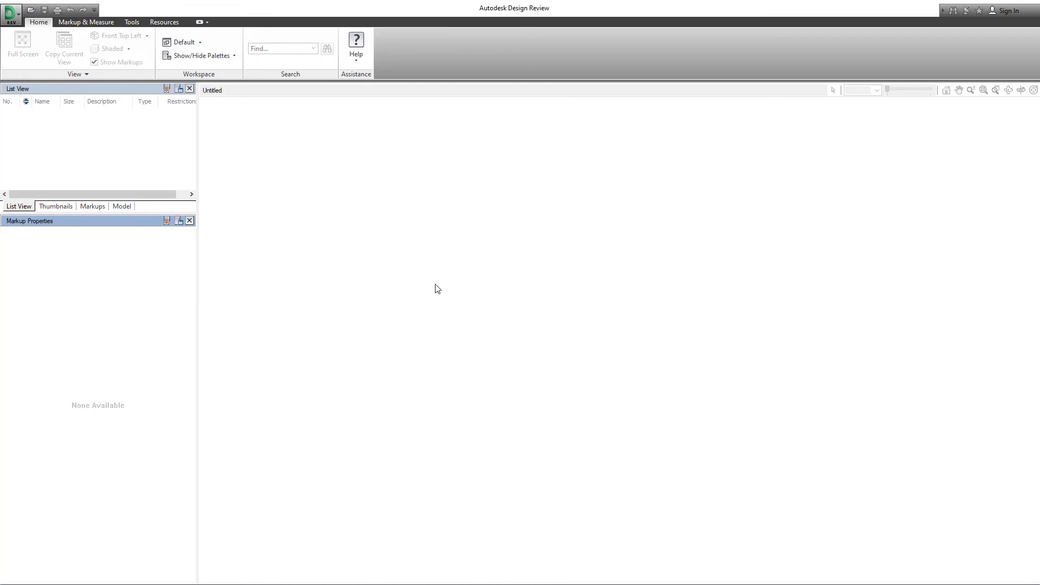
pyautogui.click(31, 11)
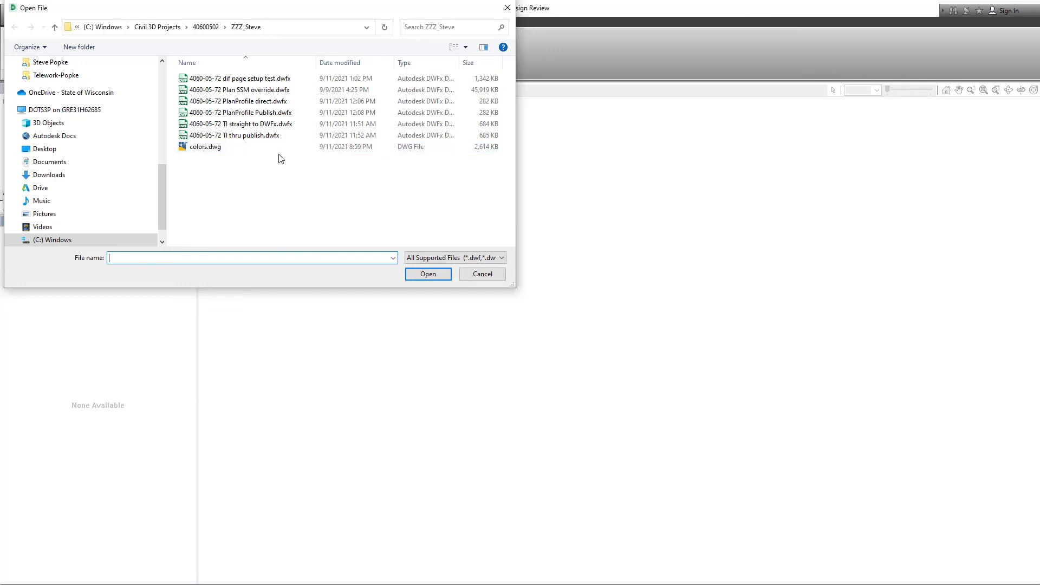
pyautogui.click(249, 90)
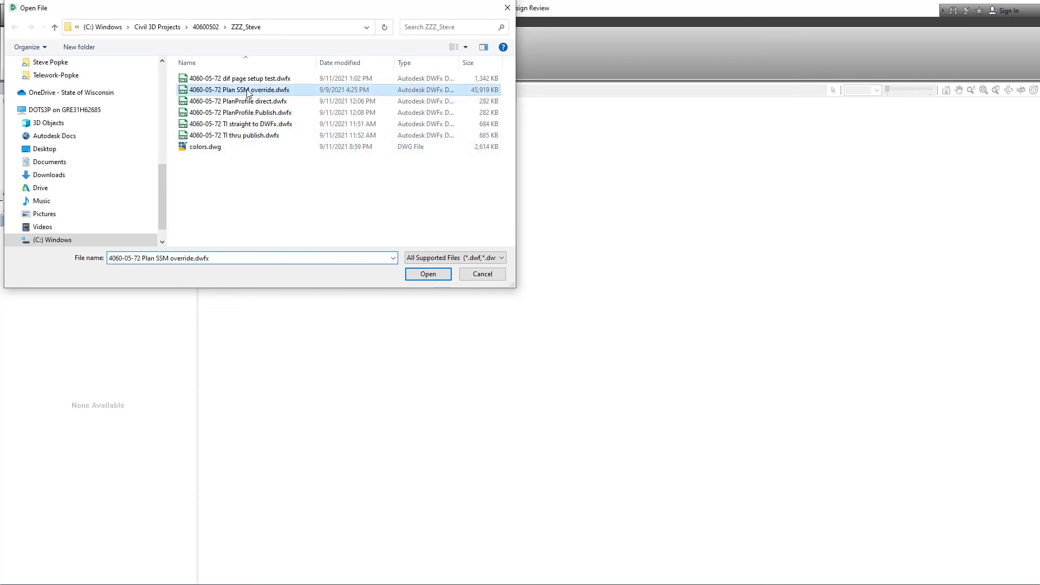
pyautogui.click(428, 274)
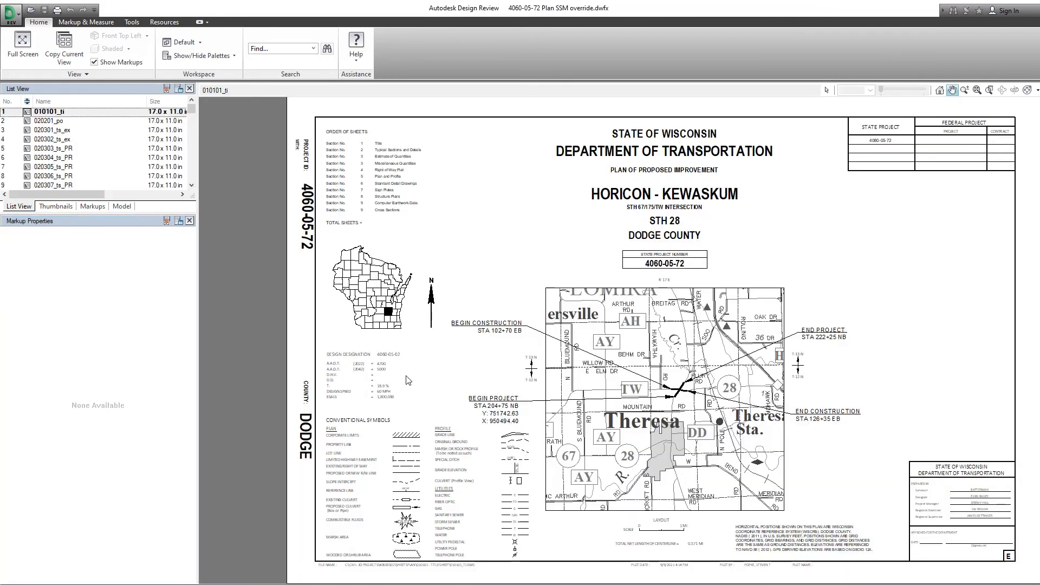
# - Examine the title sheet 010101_ti and display construction detail sheet 021001b_cd from the sheet list
pyautogui.scroll(-5, 658, 381)
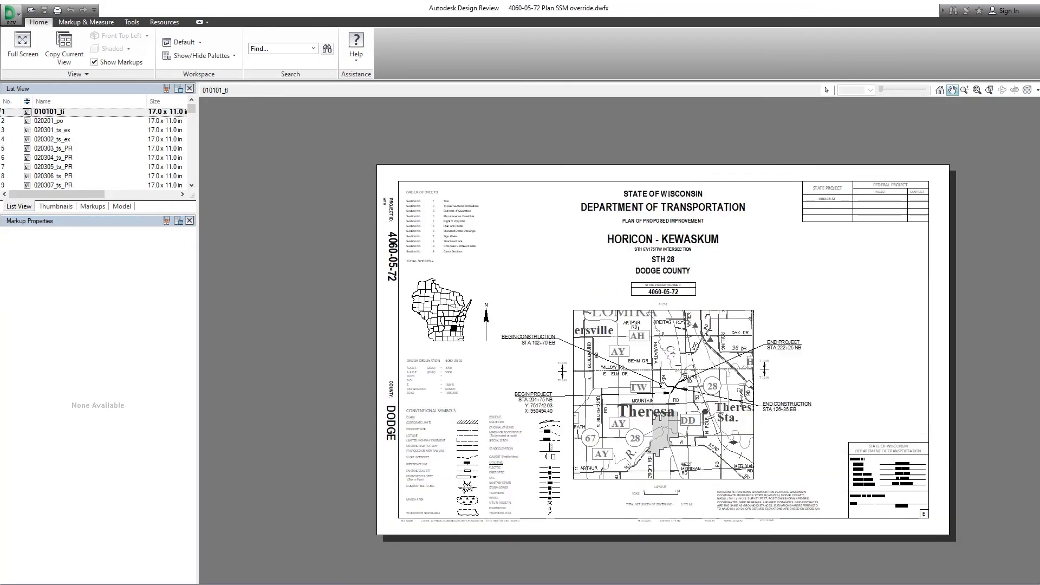
pyautogui.scroll(5, 657, 381)
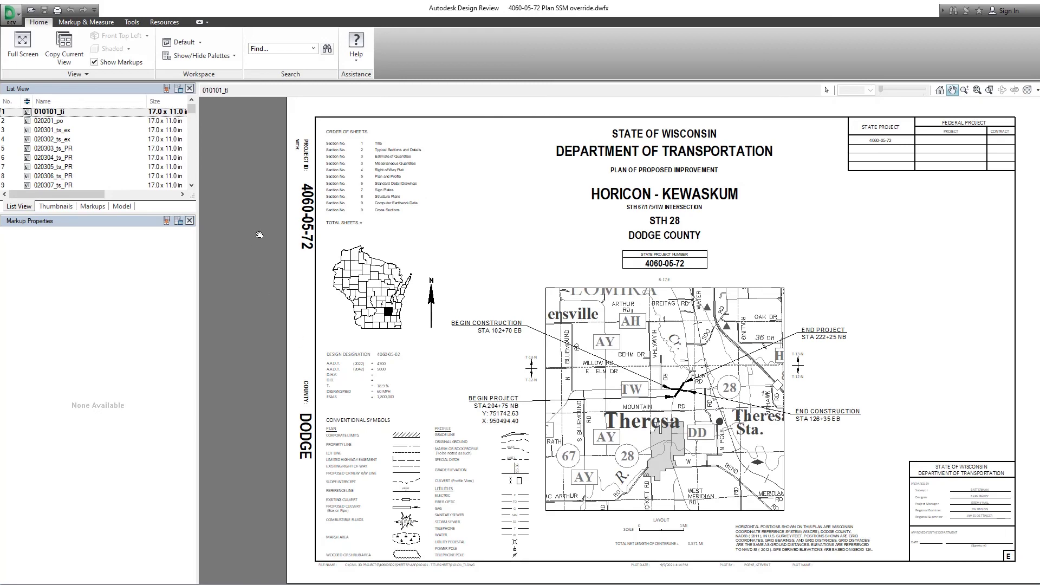
pyautogui.scroll(-2, 190, 184)
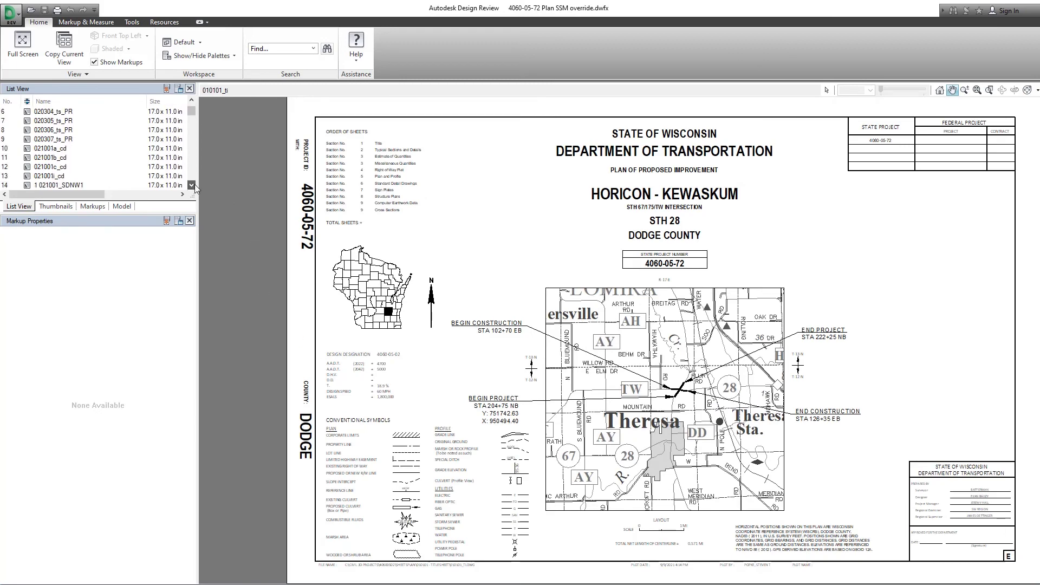
pyautogui.click(95, 167)
pyautogui.click(92, 148)
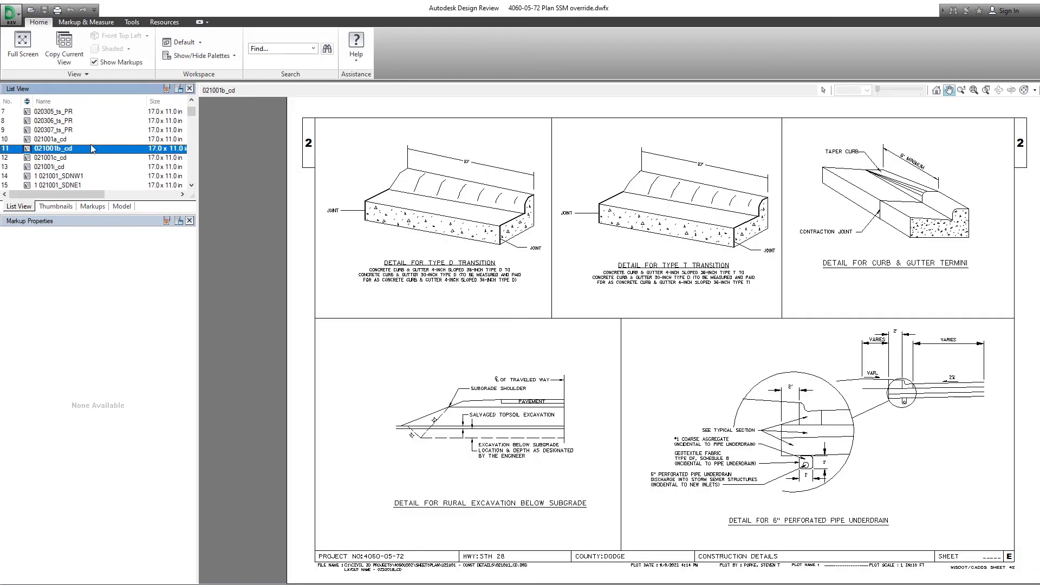
# - Start the Batch Print Wizard and continue past its welcome page to the DWF file selection
pyautogui.click(19, 13)
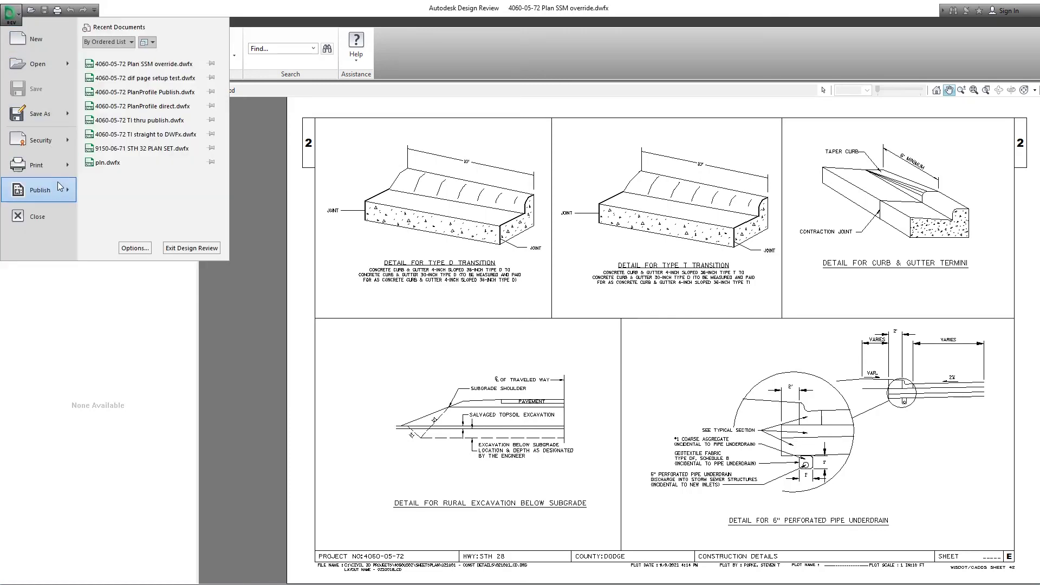
pyautogui.moveTo(62, 170)
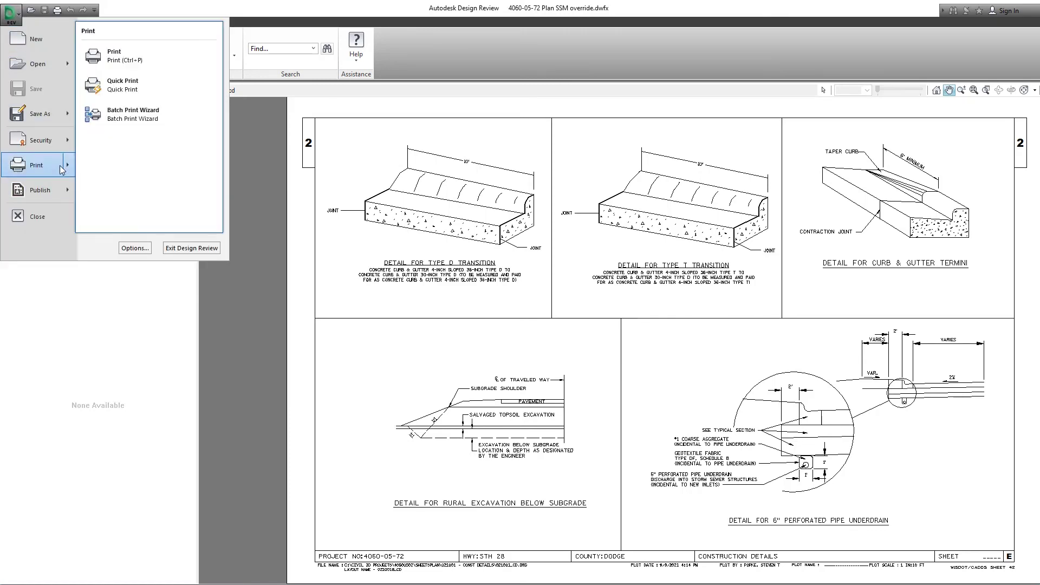
pyautogui.click(139, 113)
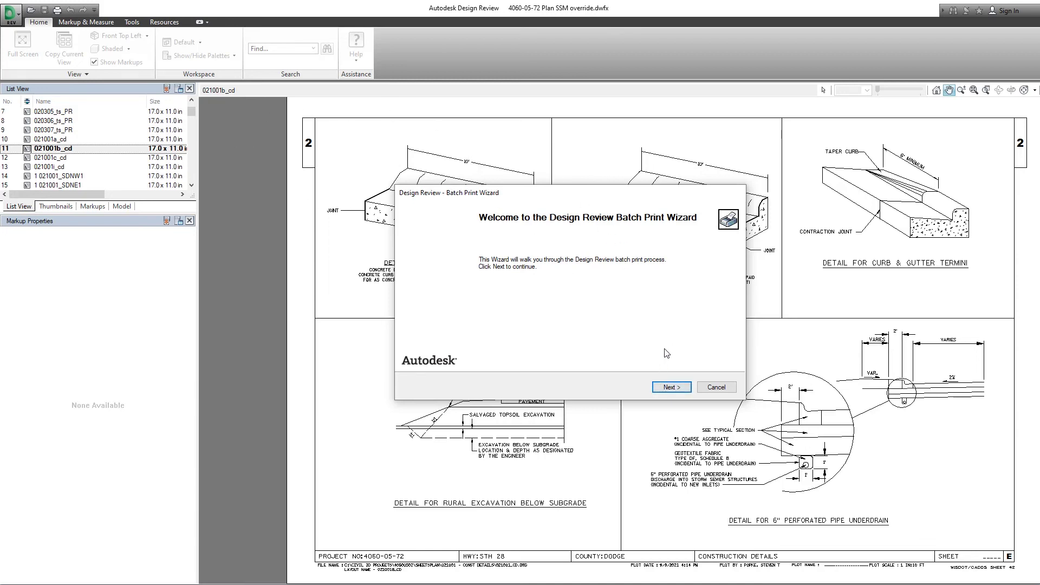
pyautogui.click(677, 389)
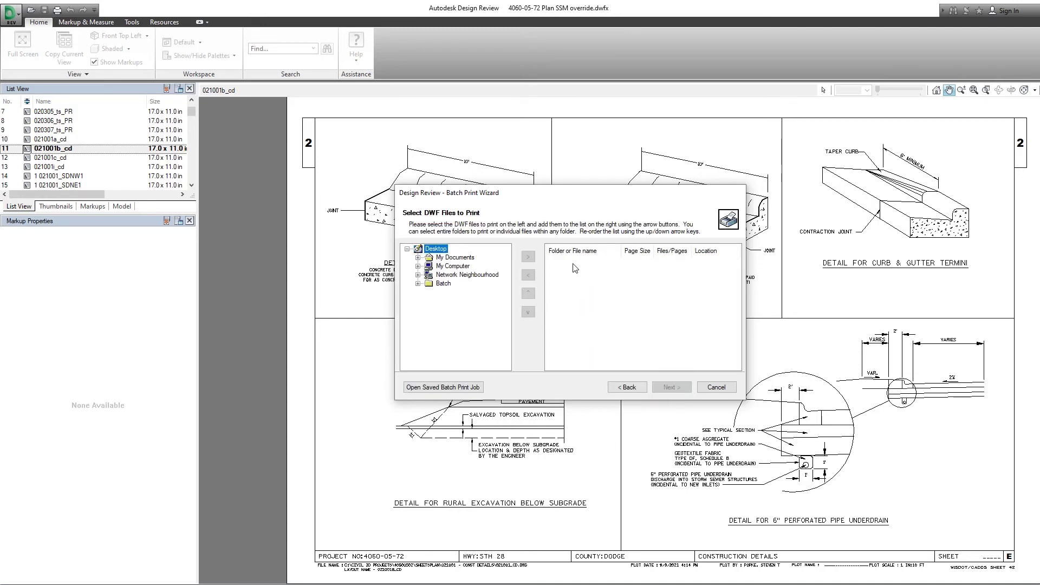
# - Add 4060-05-72 Plan SSM override.dwfx from the project's folder under C: Civil 3D Projects, 40600502 to the batch print list and continue to the print settings
pyautogui.click(418, 267)
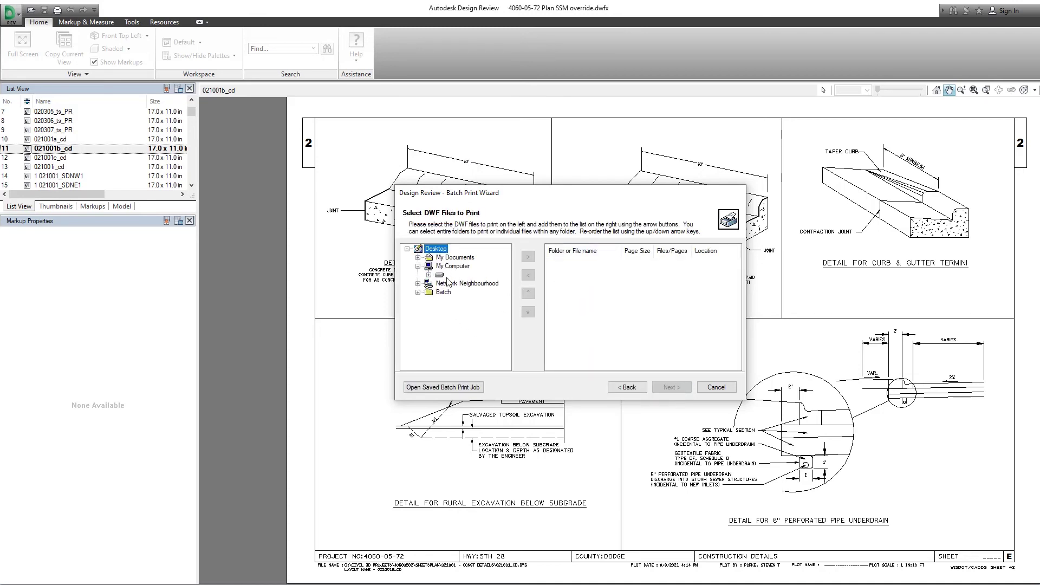
pyautogui.click(433, 275)
pyautogui.click(430, 275)
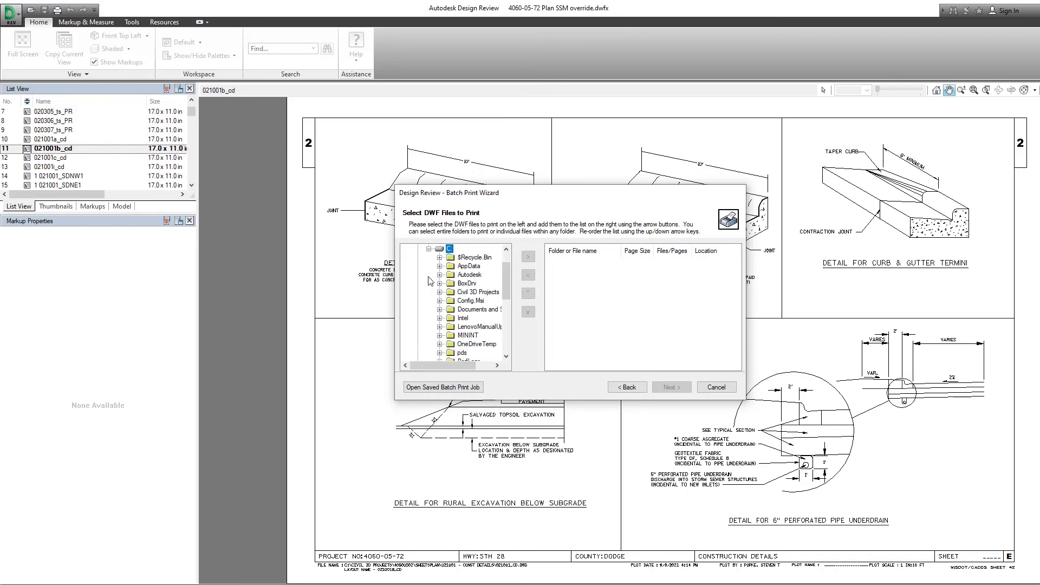
pyautogui.doubleClick(487, 293)
pyautogui.click(484, 319)
pyautogui.doubleClick(484, 319)
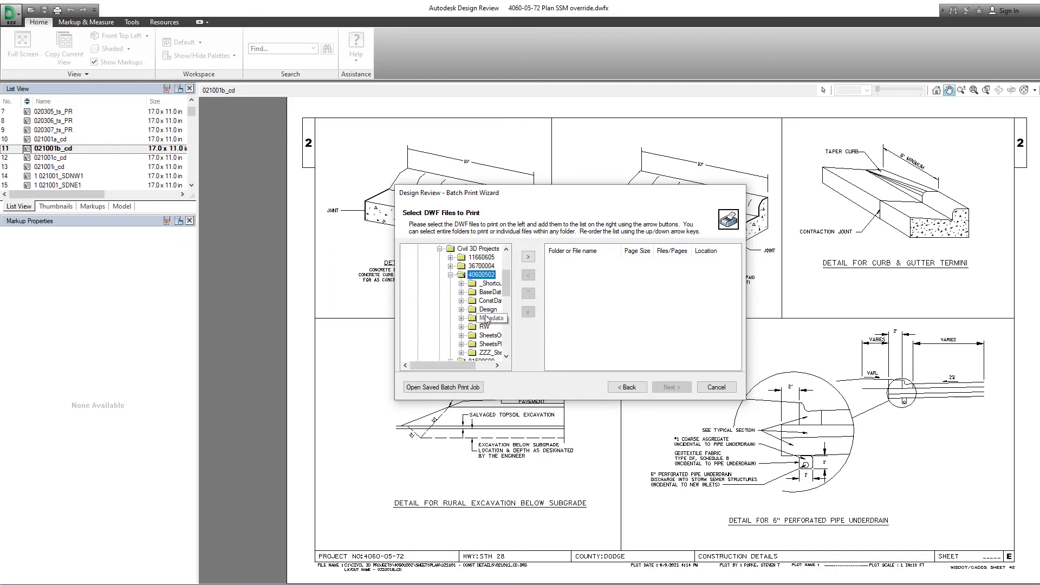
pyautogui.doubleClick(489, 352)
pyautogui.moveTo(450, 367); pyautogui.dragTo(494, 375)
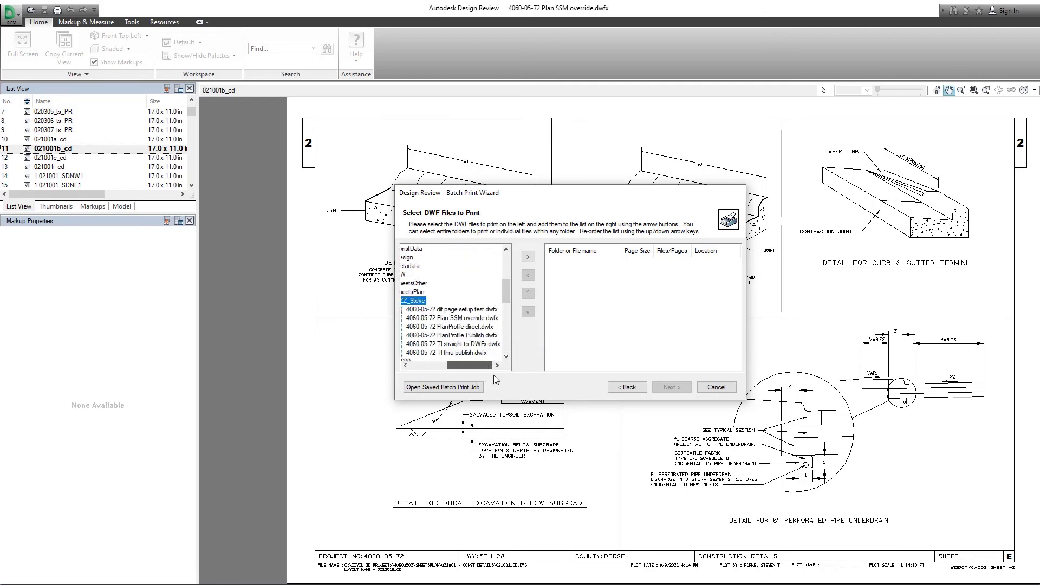
pyautogui.click(476, 319)
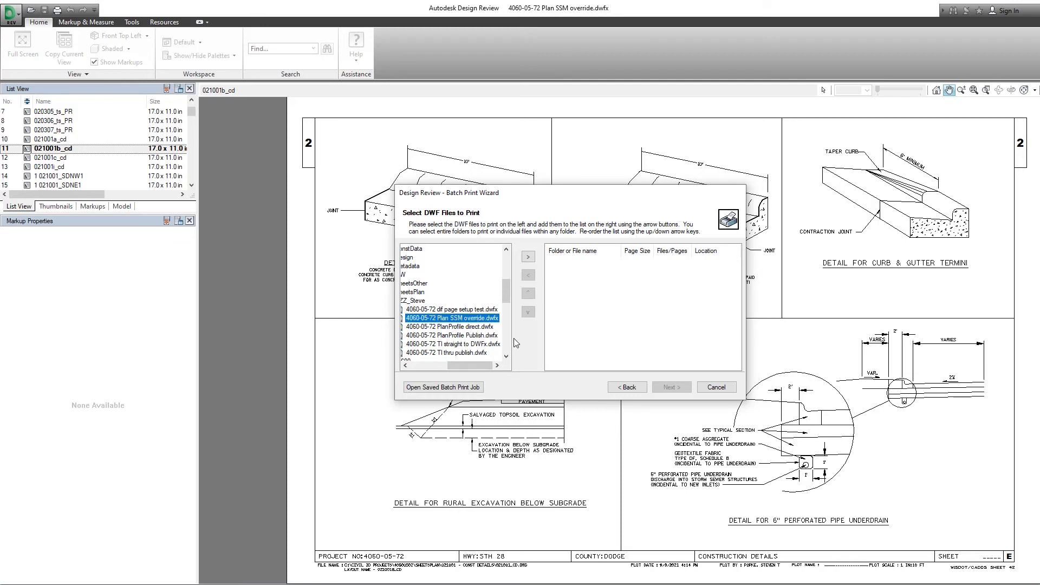
pyautogui.click(528, 256)
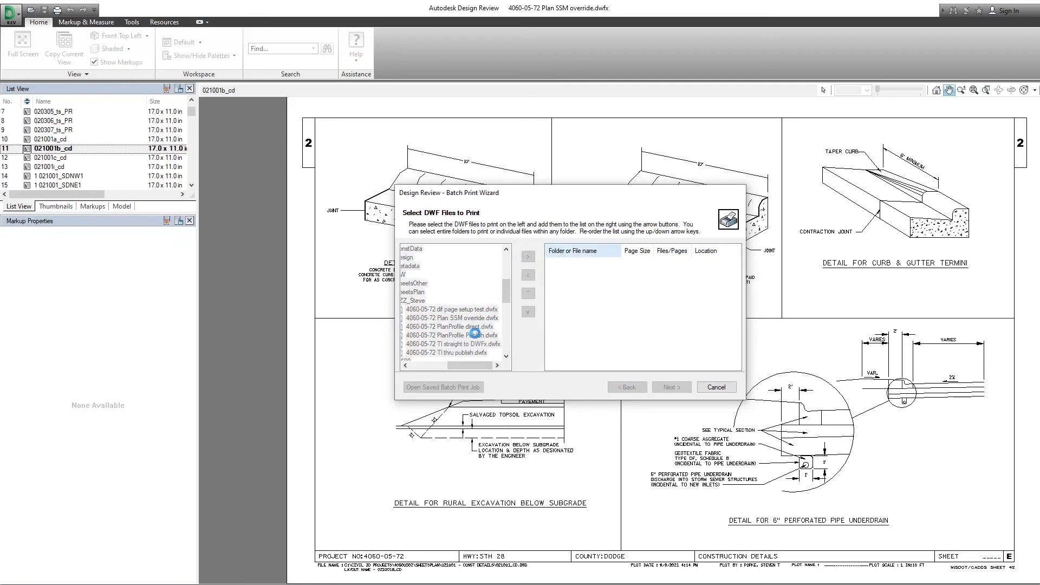
pyautogui.click(671, 387)
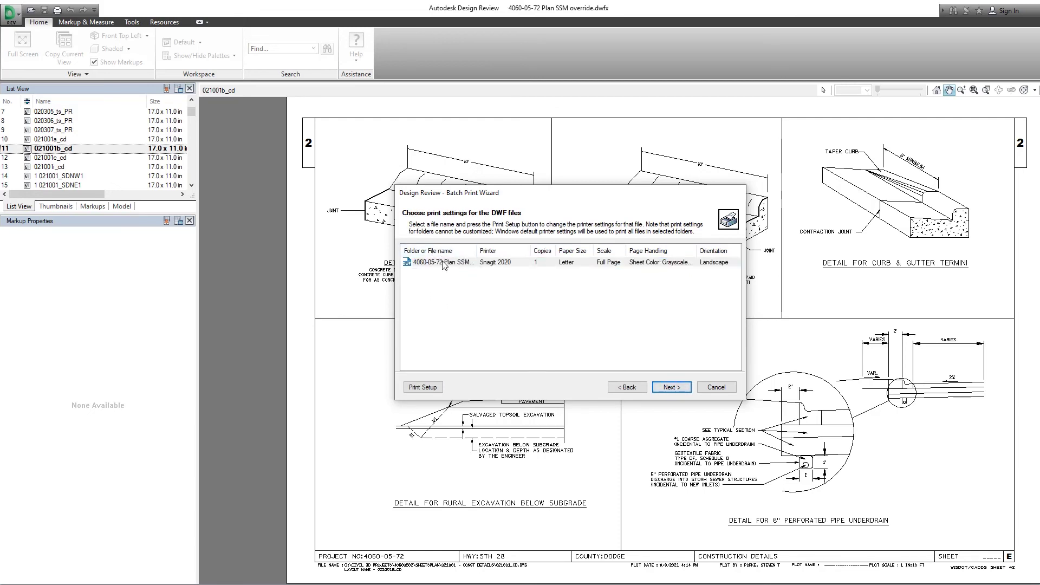
# - Choose Adobe PDF as the printer in the print setup of the listed DWFx file
pyautogui.click(423, 388)
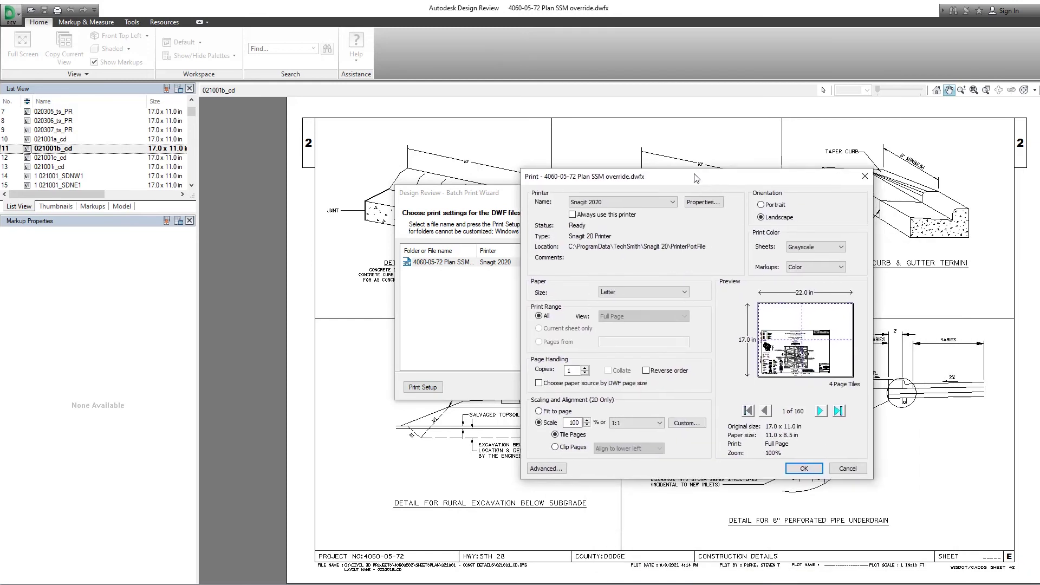
pyautogui.click(541, 189)
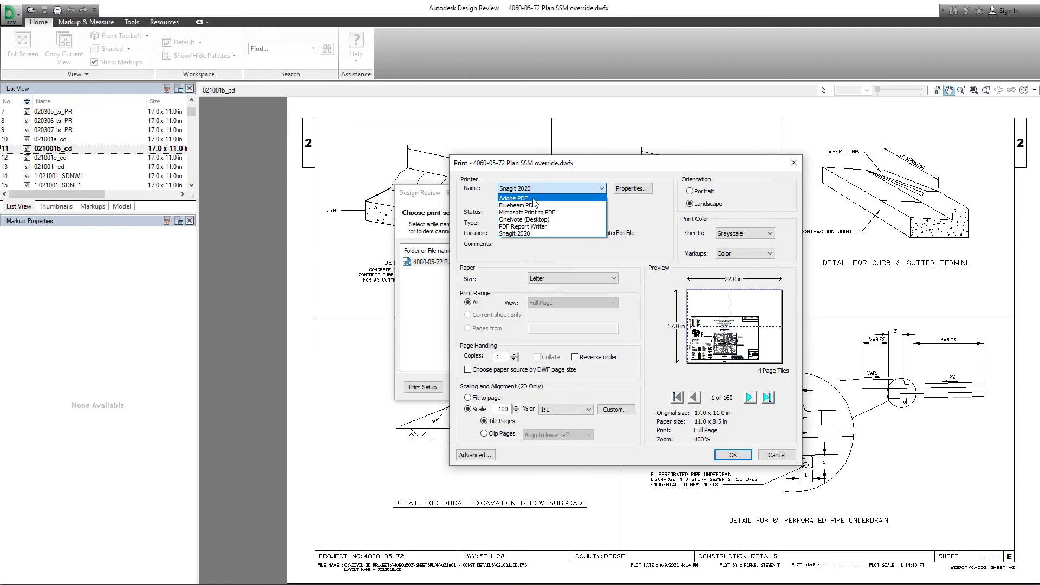
pyautogui.click(534, 201)
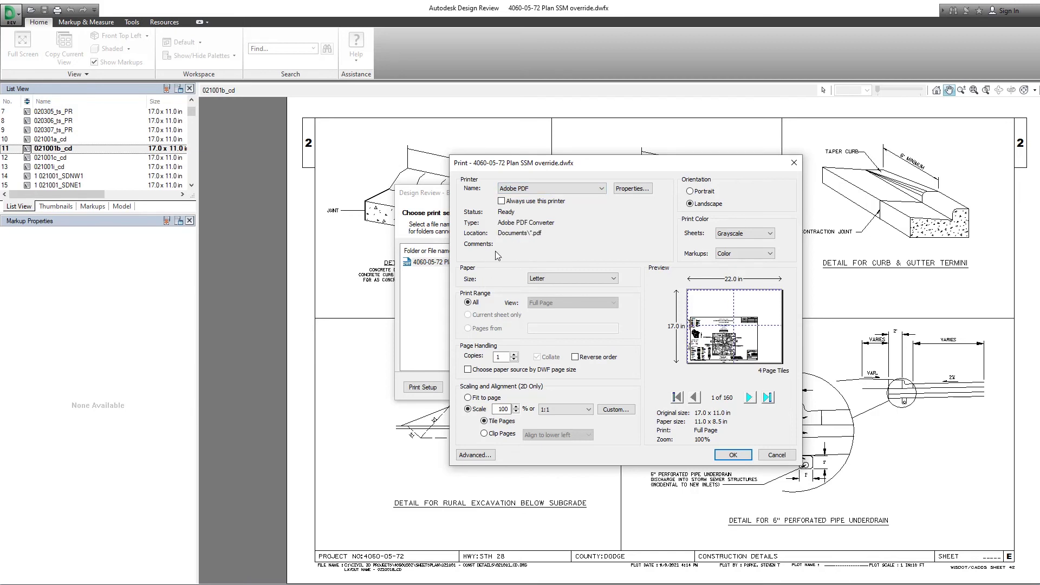
# - Set the paper size to 11 x 17 in the Adobe PDF printer's advanced options
pyautogui.click(632, 190)
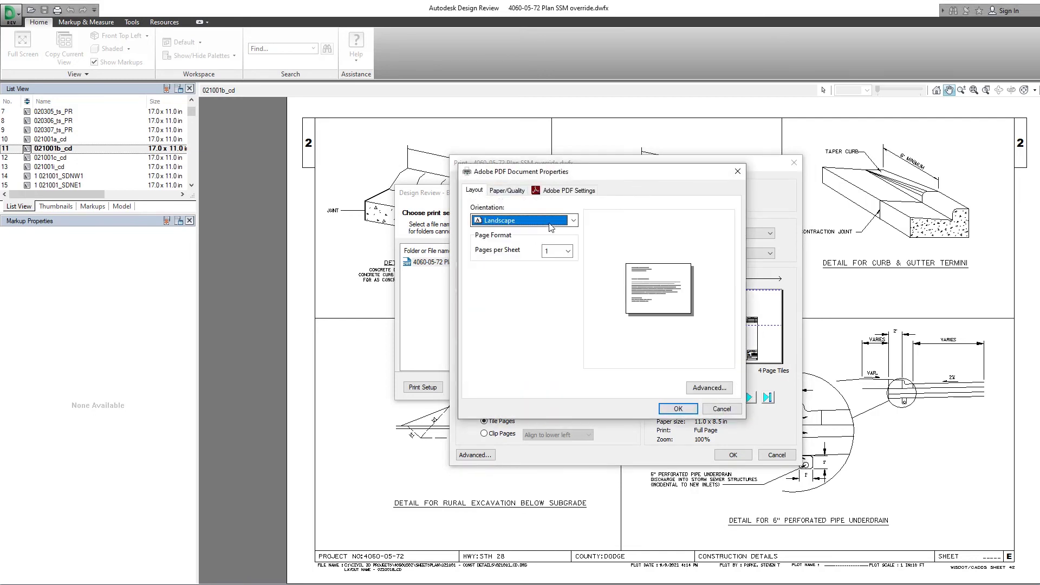
pyautogui.click(703, 388)
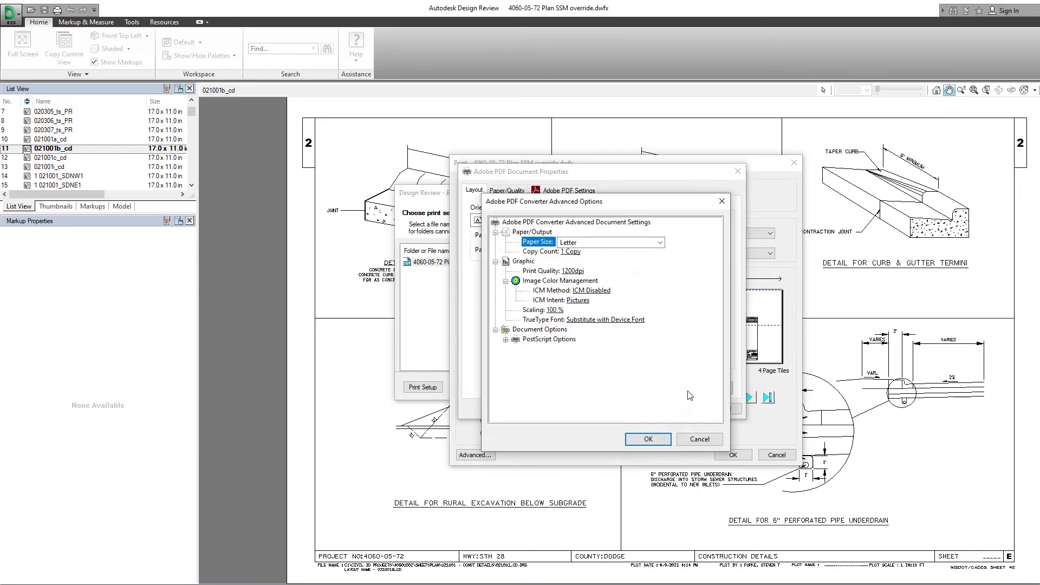
pyautogui.click(584, 244)
pyautogui.moveTo(658, 395); pyautogui.dragTo(659, 317)
pyautogui.click(584, 255)
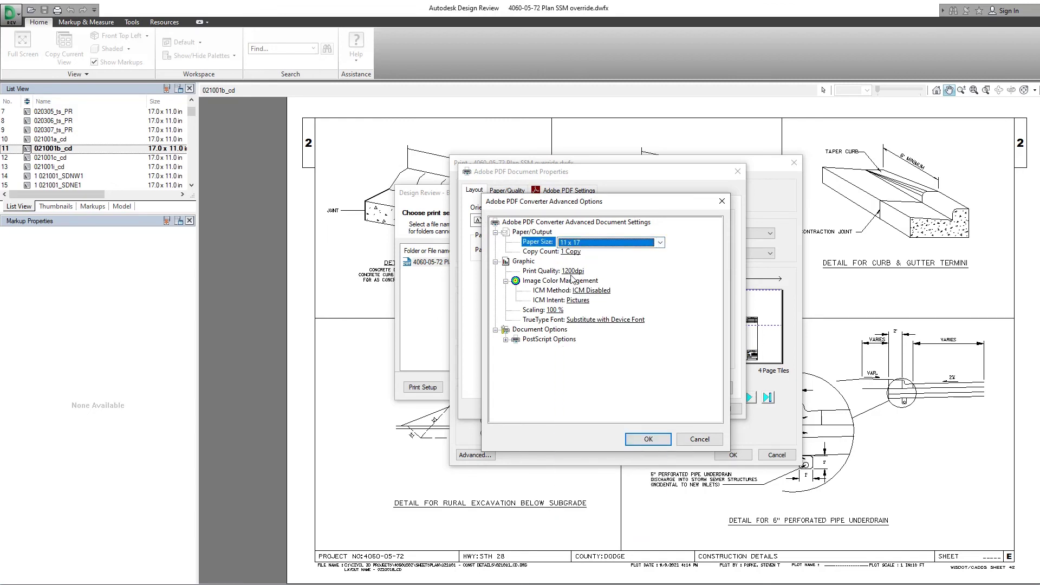
# - Set the Adobe PDF print quality to 300dpi and accept the advanced options
pyautogui.click(572, 271)
pyautogui.click(585, 272)
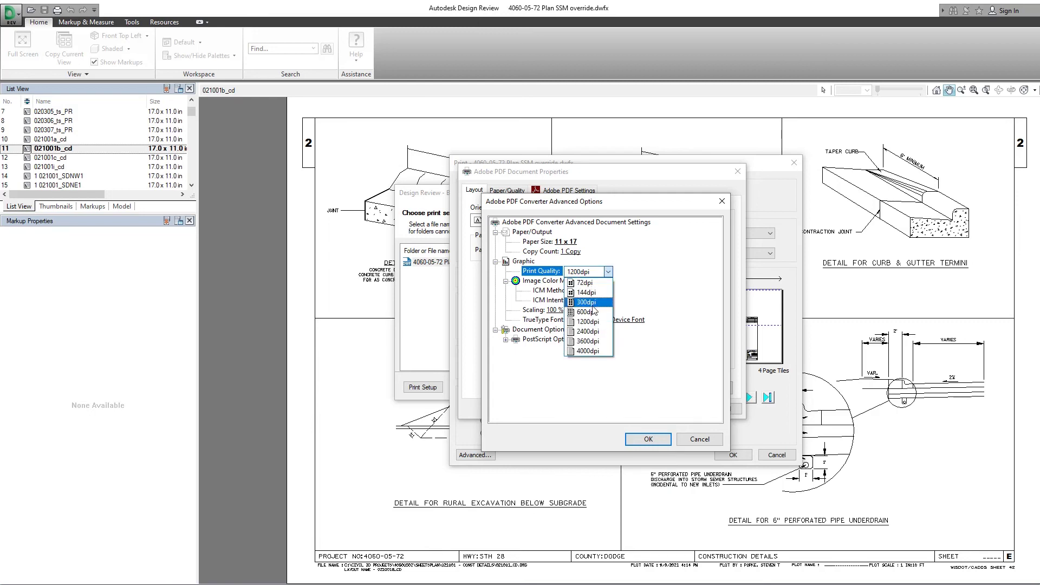
pyautogui.click(591, 303)
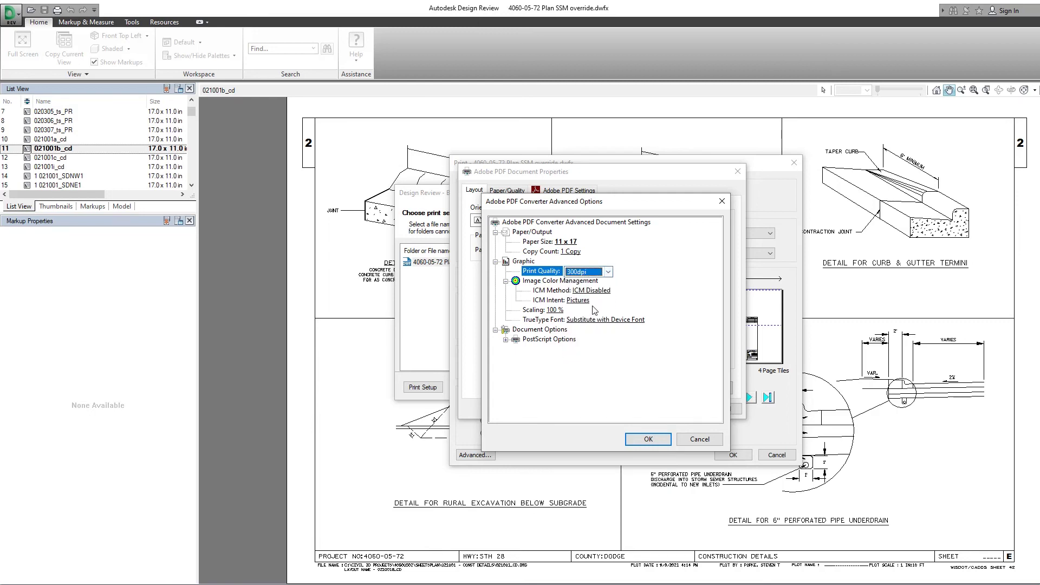
pyautogui.click(649, 439)
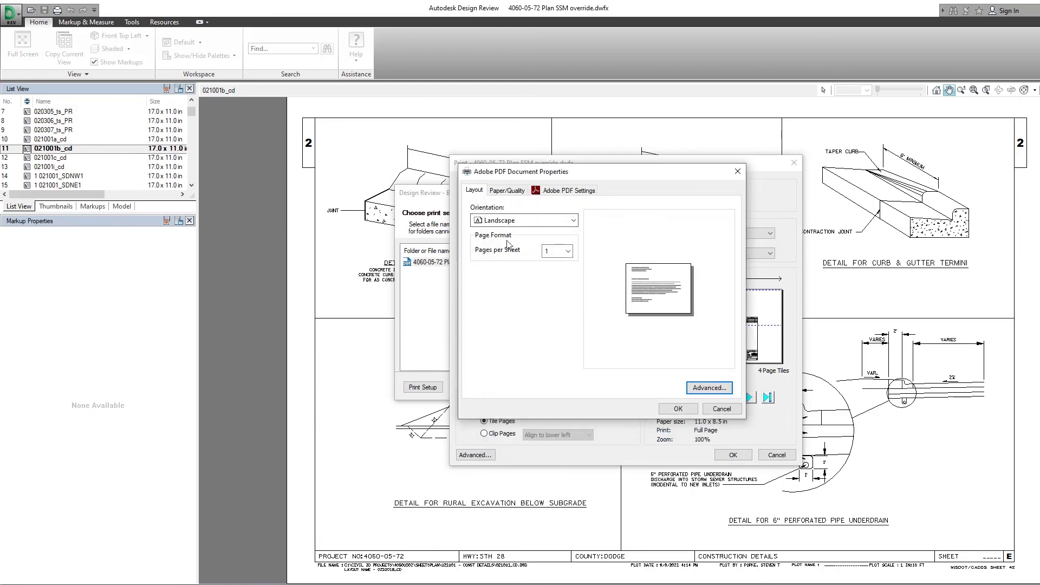
# - Review the Adobe PDF paper and quality properties, and advance the print preview to sheet 5 to check the page fit
pyautogui.click(504, 190)
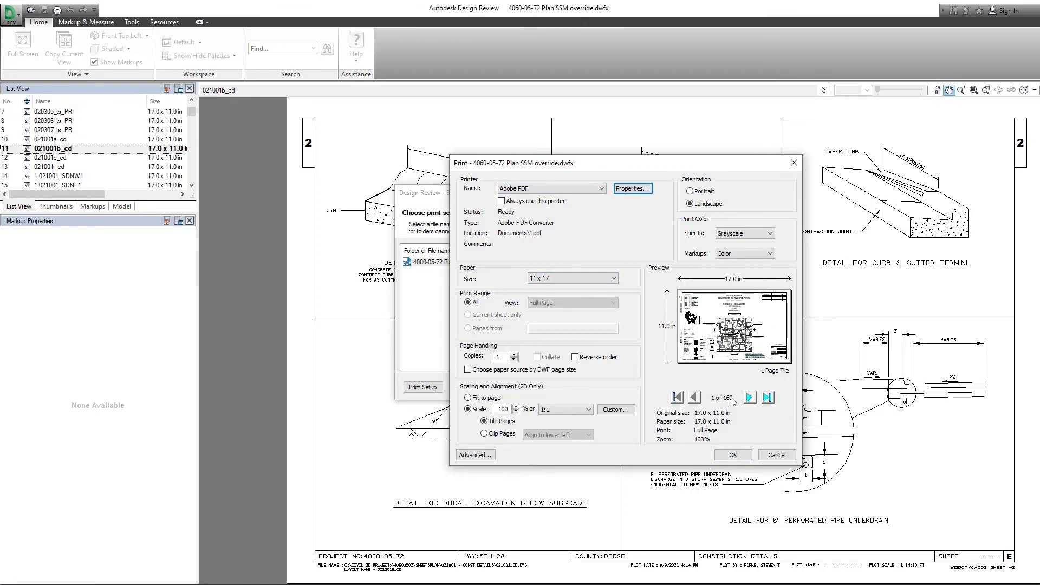
pyautogui.click(750, 398)
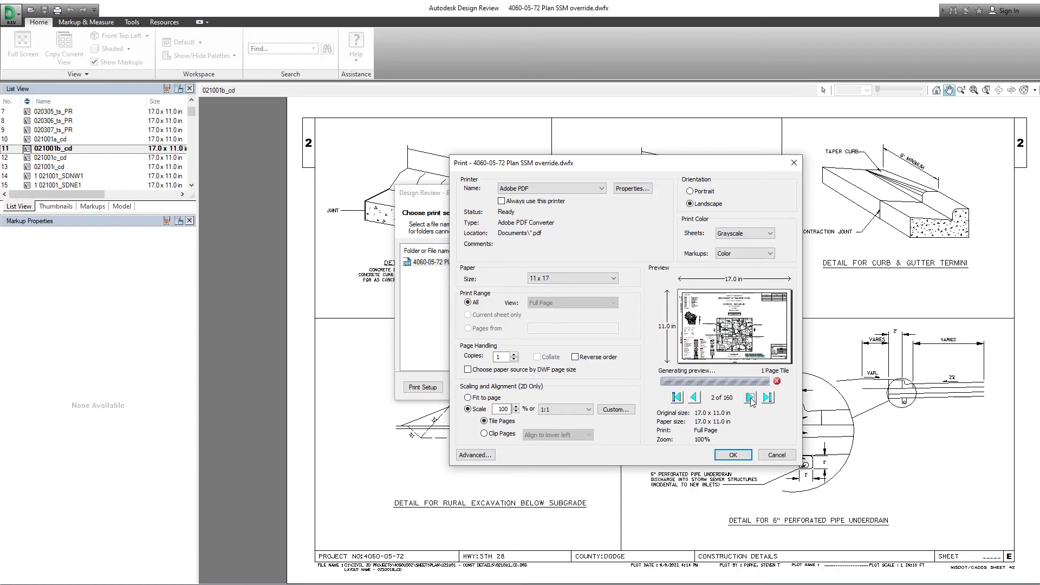
pyautogui.click(750, 398)
pyautogui.click(751, 398)
pyautogui.click(750, 399)
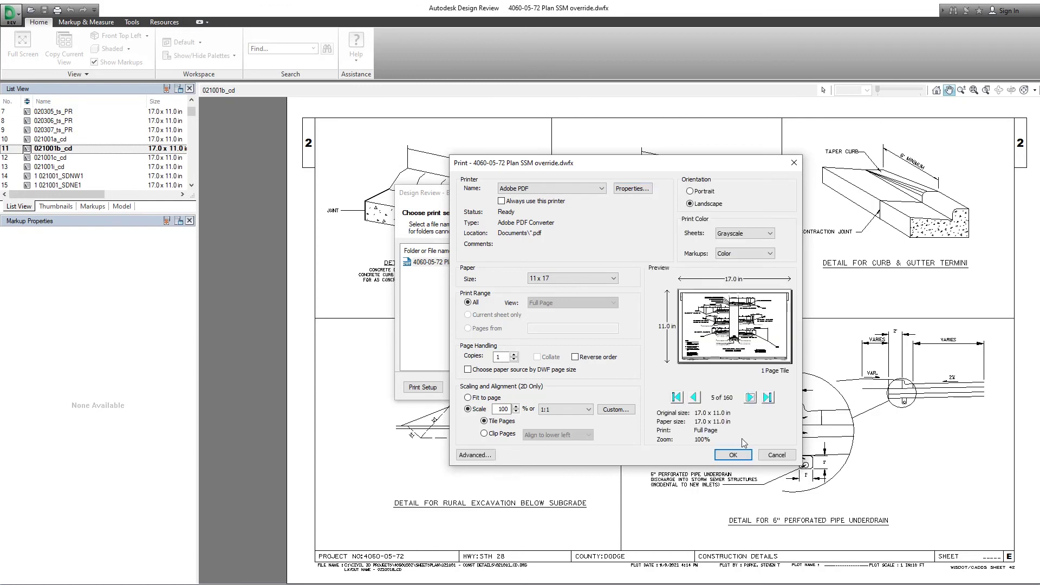
# - Accept the print setup for the DWFx file despite the paper size warning and continue to saving or starting the batch print job
pyautogui.click(735, 456)
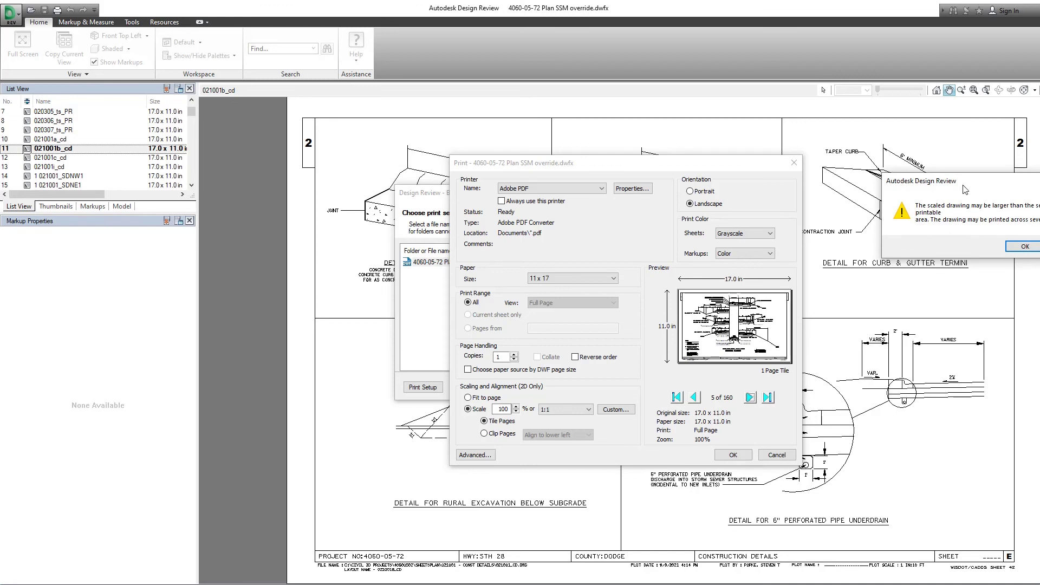
pyautogui.moveTo(969, 187); pyautogui.dragTo(889, 180)
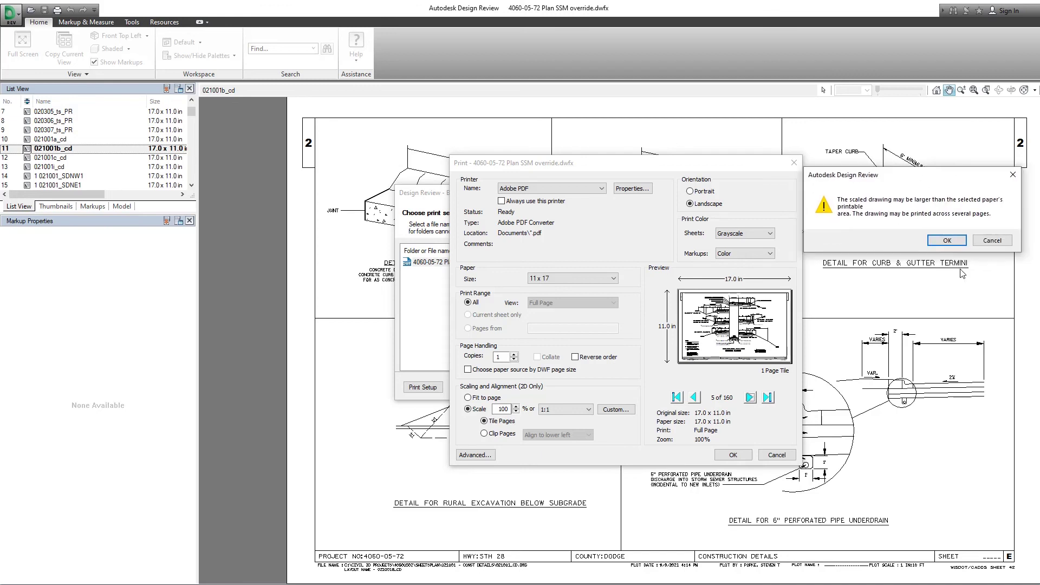
pyautogui.click(948, 241)
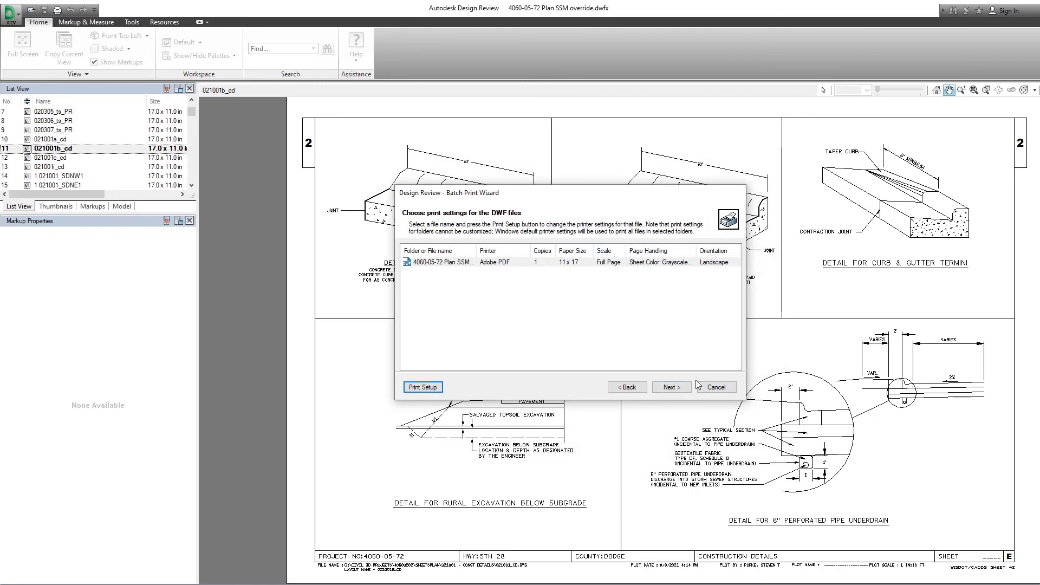
pyautogui.click(676, 391)
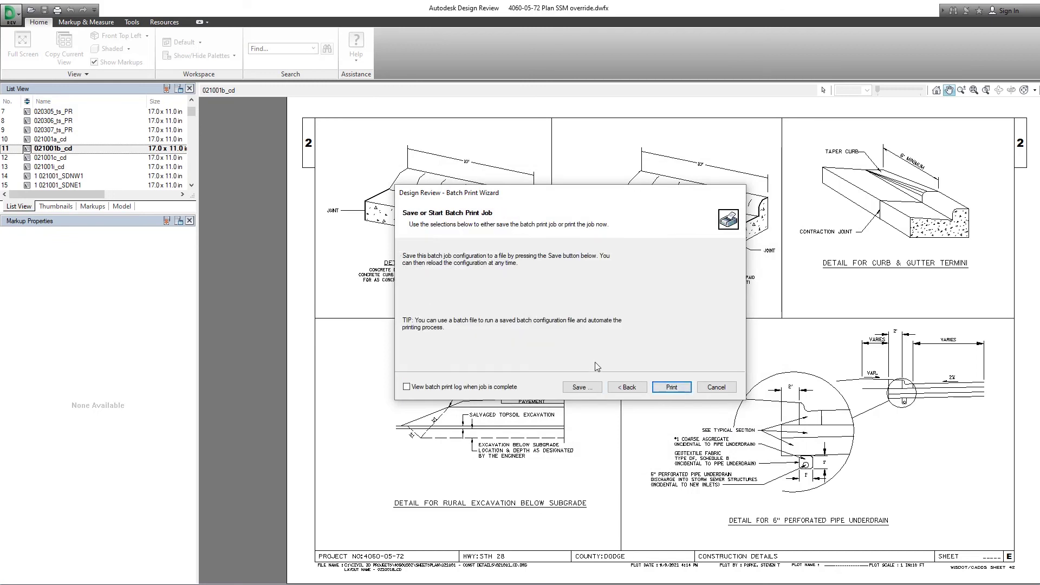
# - Exit the Batch Print Wizard without printing or saving the batch job configuration
pyautogui.click(712, 390)
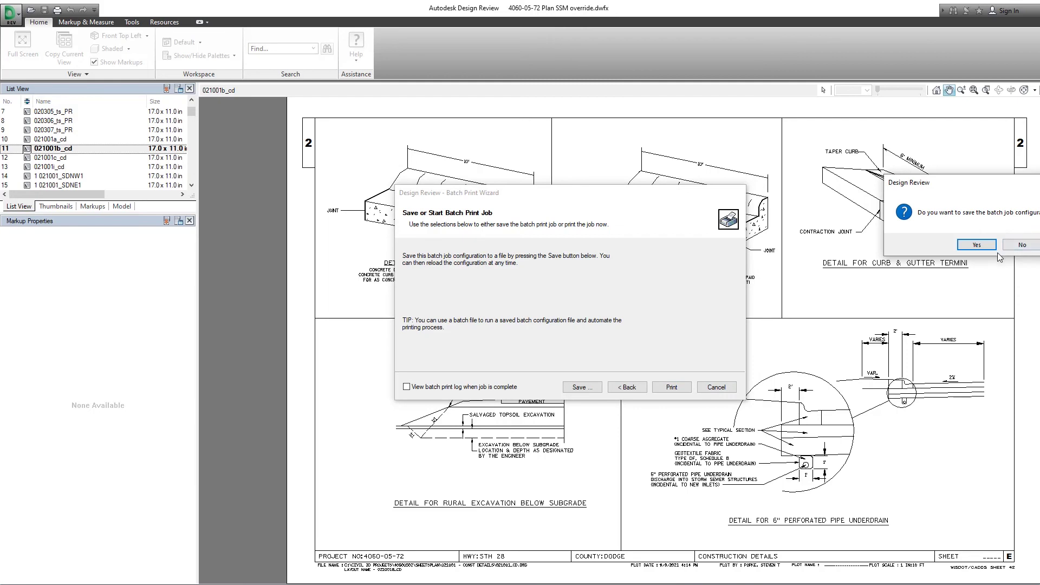
pyautogui.click(1022, 245)
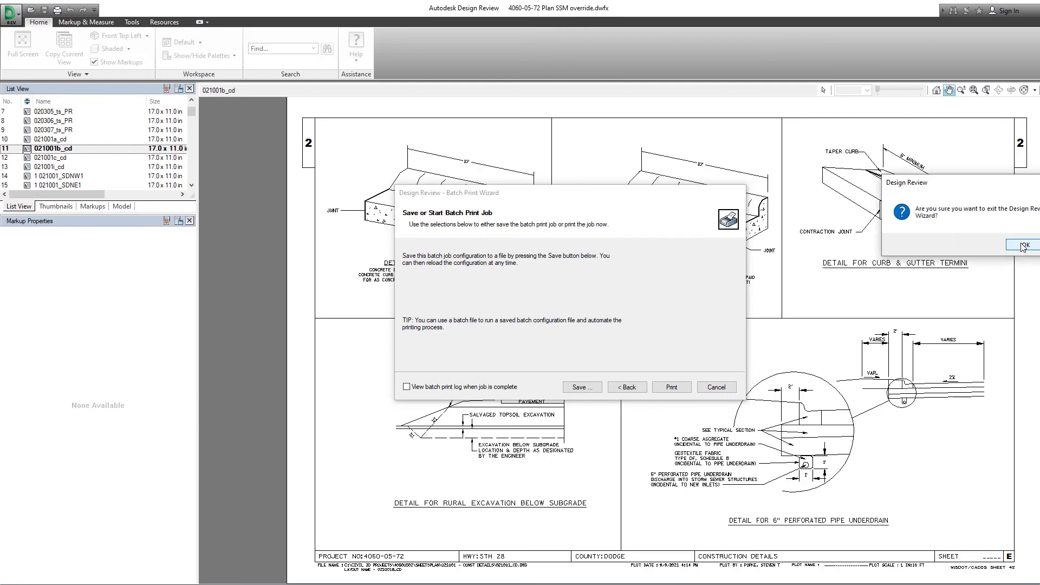
pyautogui.click(1024, 246)
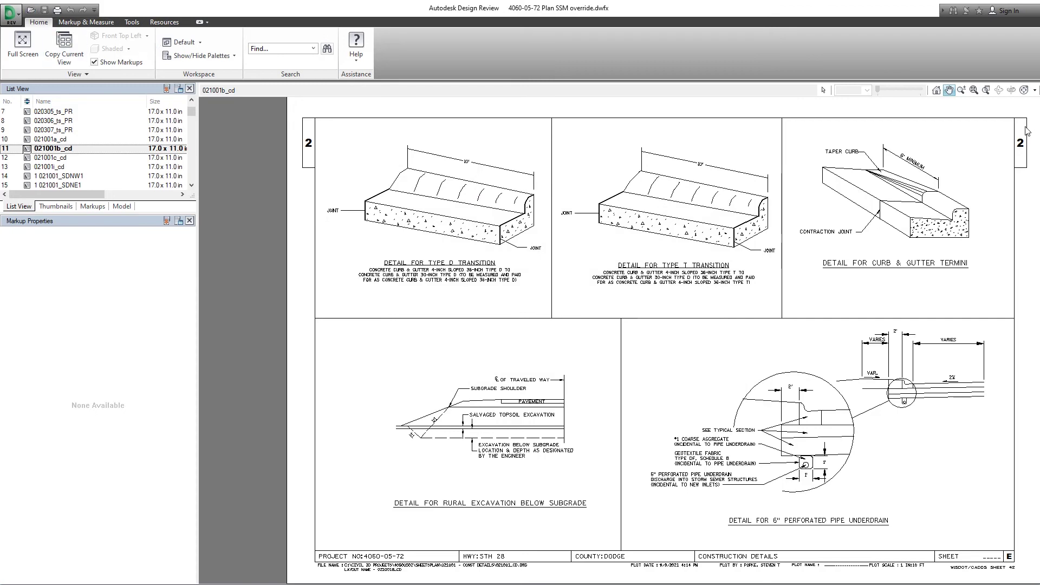
# - Switch to Civil 3D and toggle the WisDOT Reference Template update off from the 021001_cd drawing
pyautogui.moveTo(1024, 126)
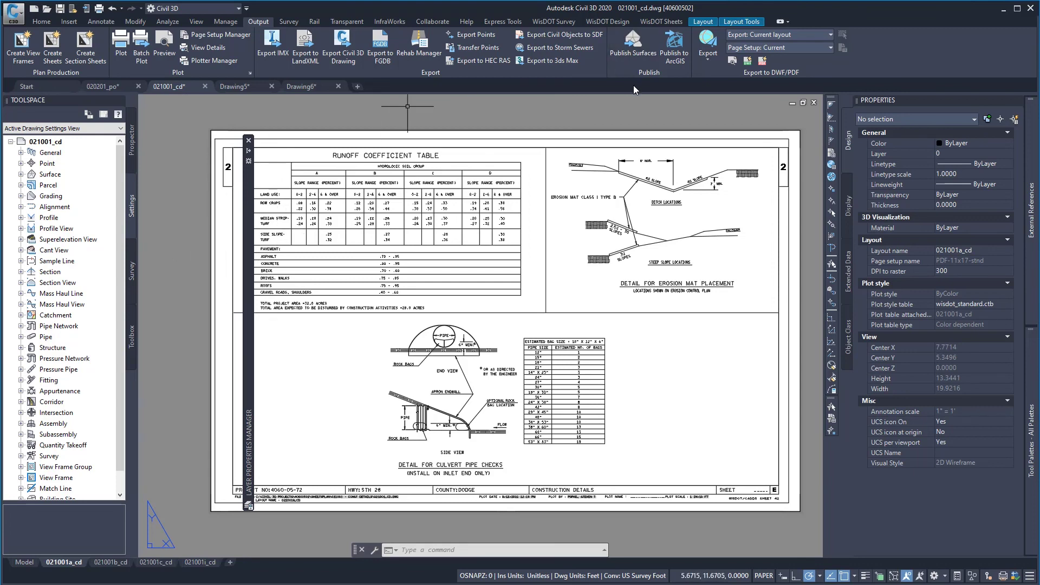
pyautogui.click(661, 21)
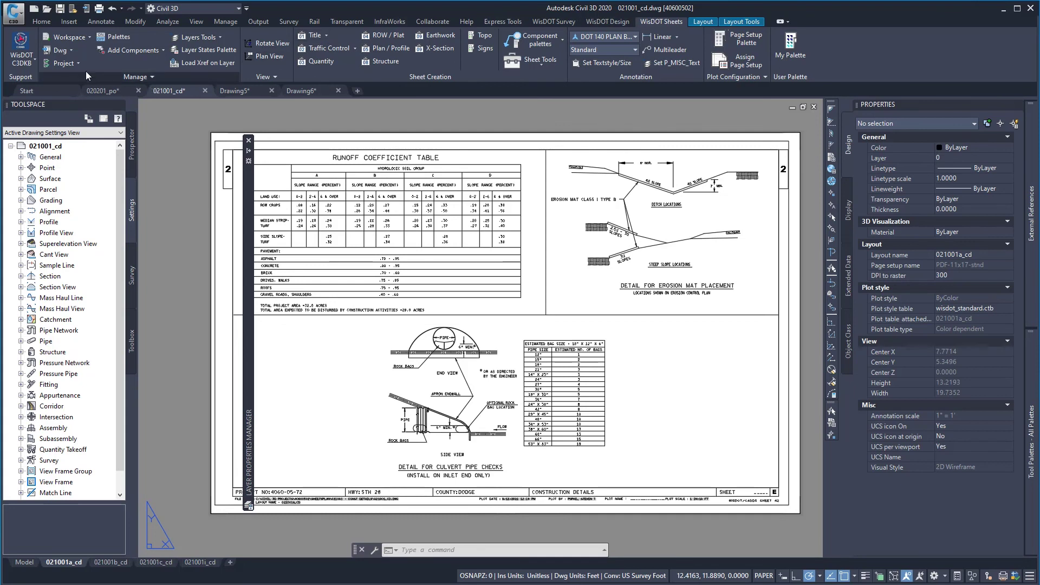
pyautogui.click(71, 51)
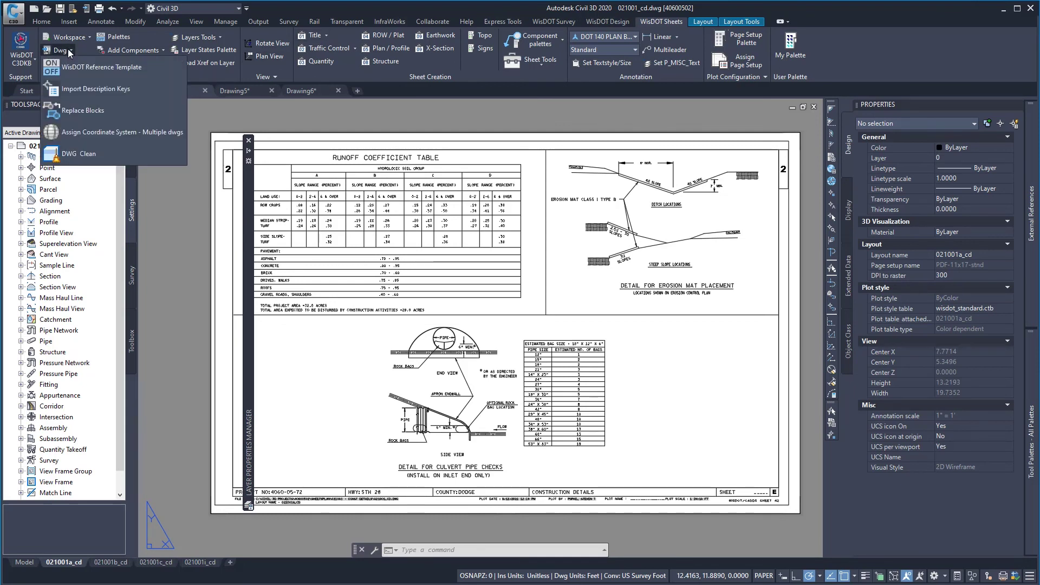
pyautogui.click(103, 67)
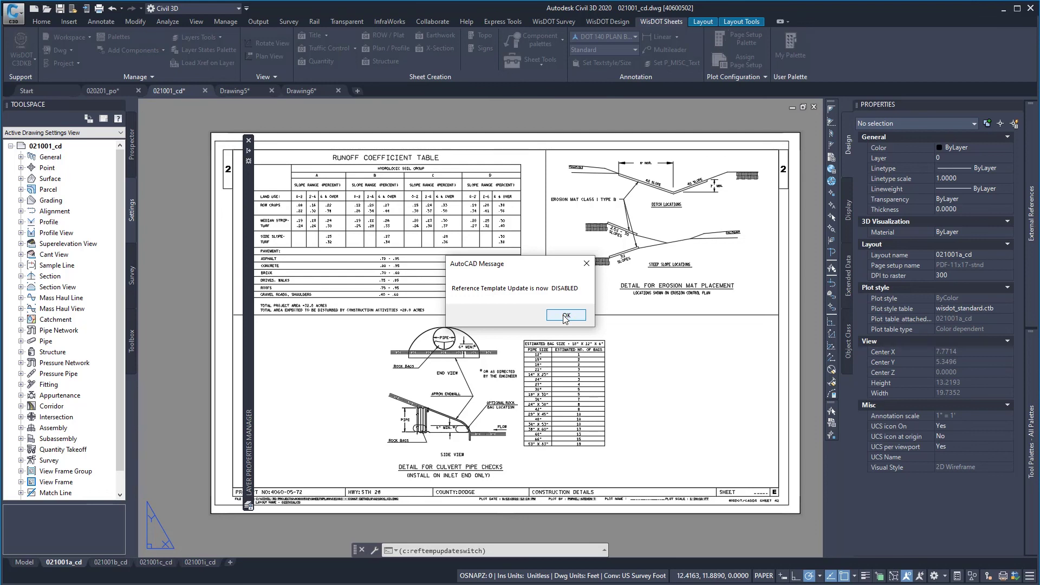
pyautogui.click(565, 316)
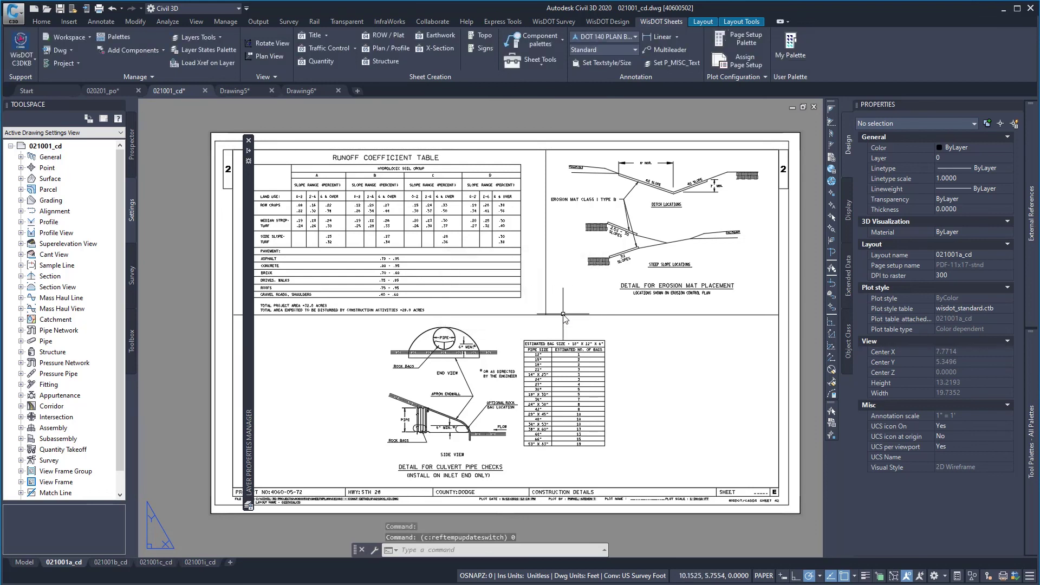